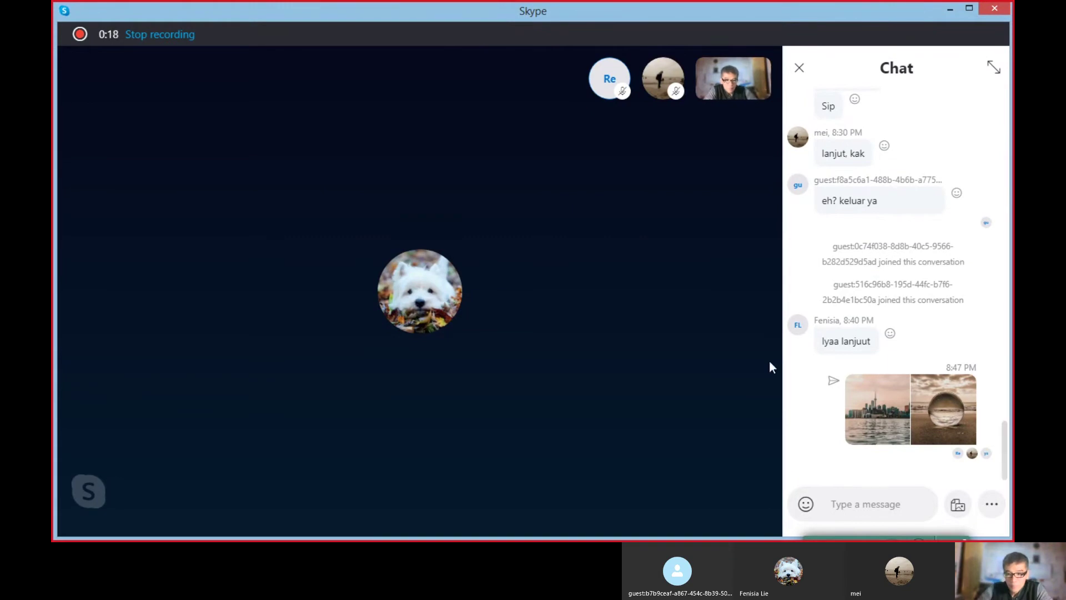
- Use Skype's screen sharing options to switch the shared window to Photoshop
click(655, 490)
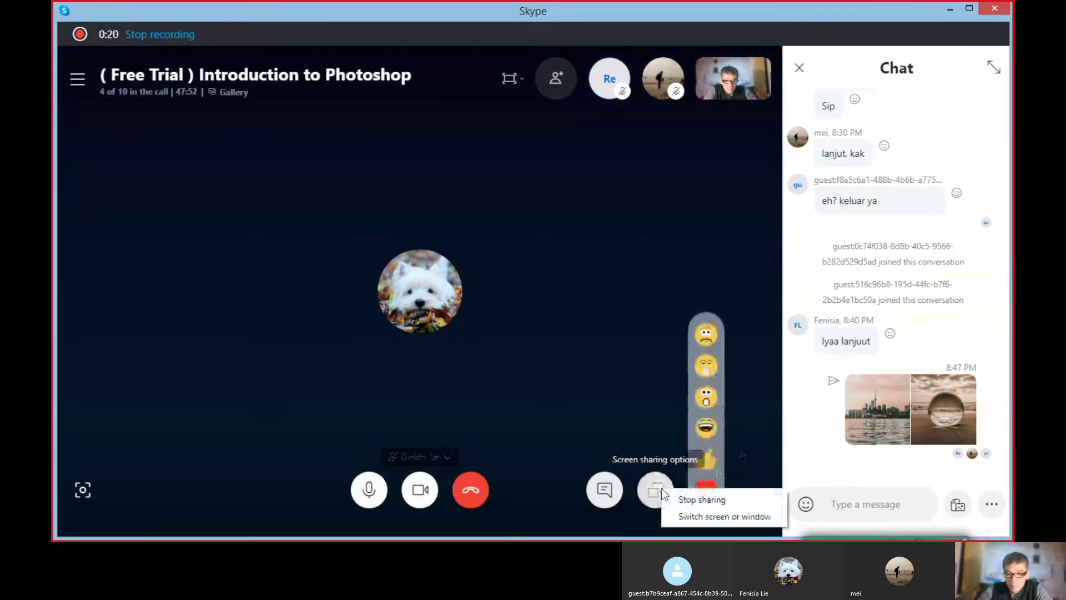
click(701, 500)
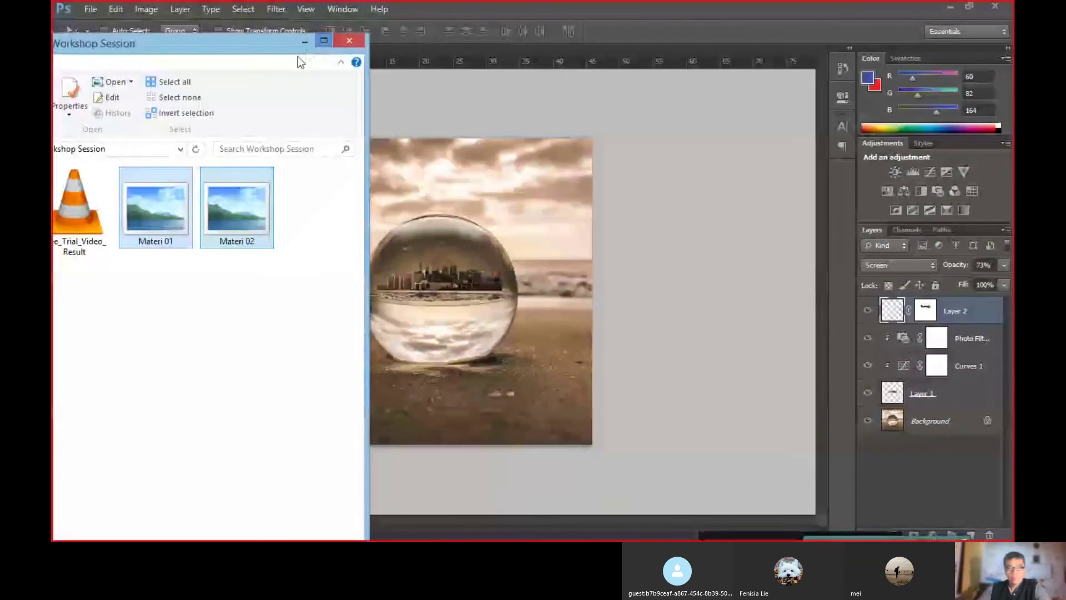
- Close the Explorer folder, open Materi 01 via File > Open and zoom out on it
click(305, 41)
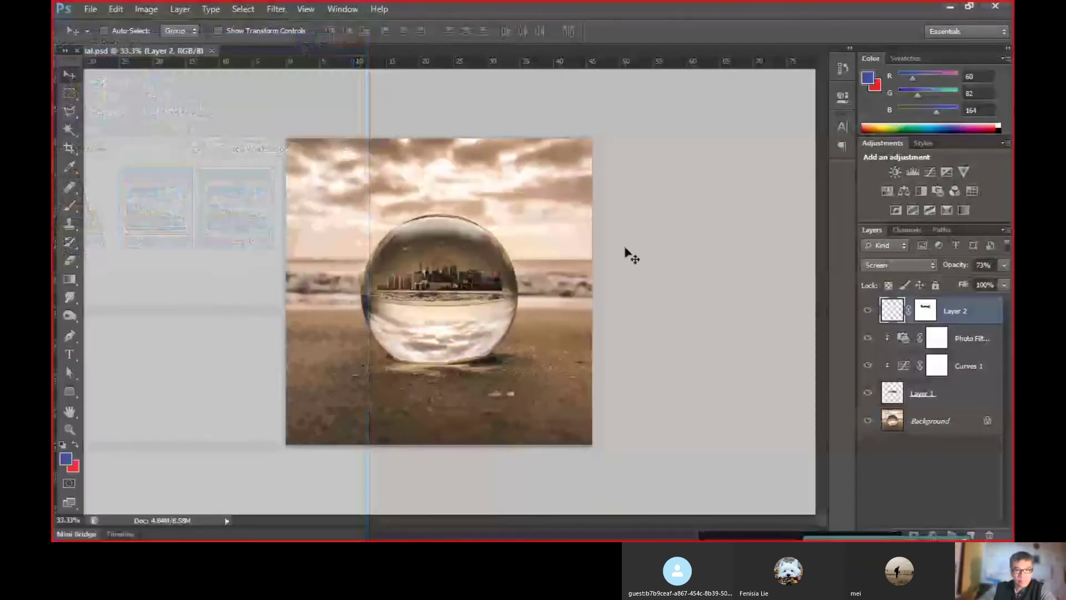
click(92, 10)
click(104, 36)
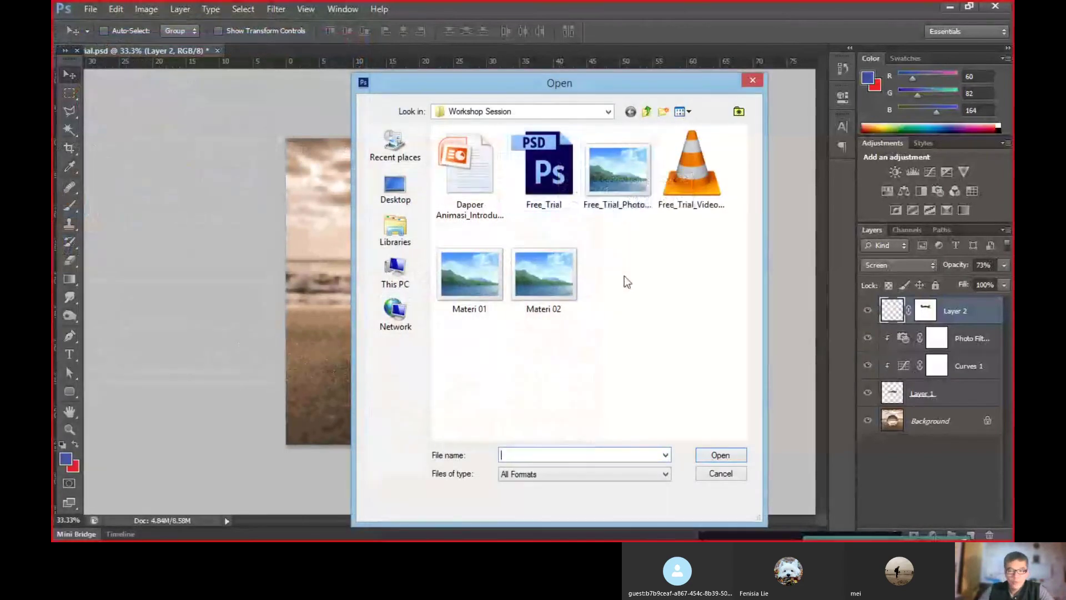
double_click(469, 278)
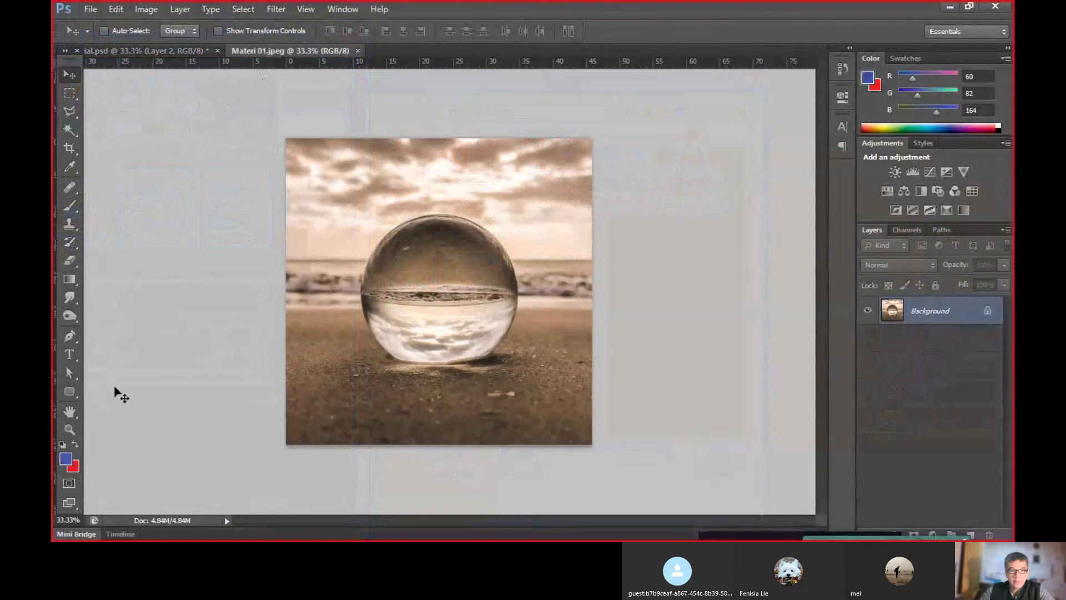
click(71, 428)
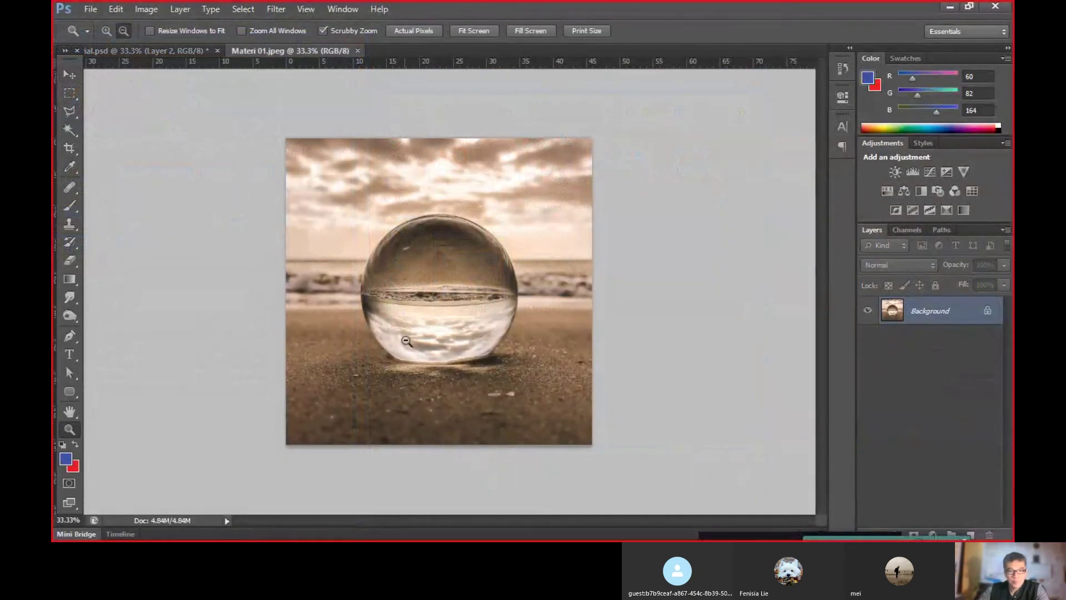
alt+click(465, 300)
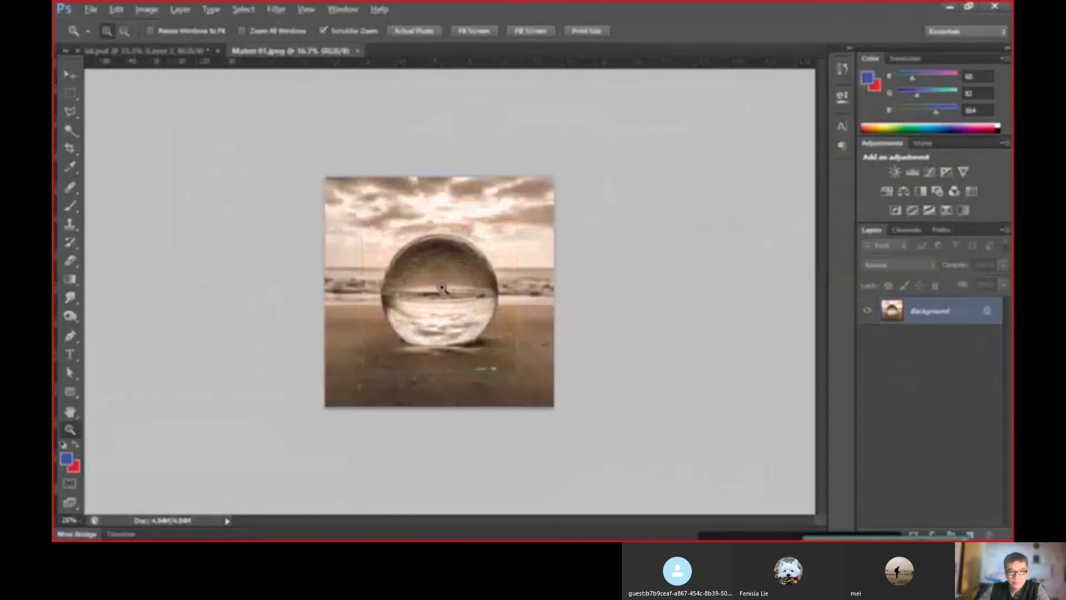
- Close the Materi 01 tab and cancel the accidental New document dialog
click(147, 51)
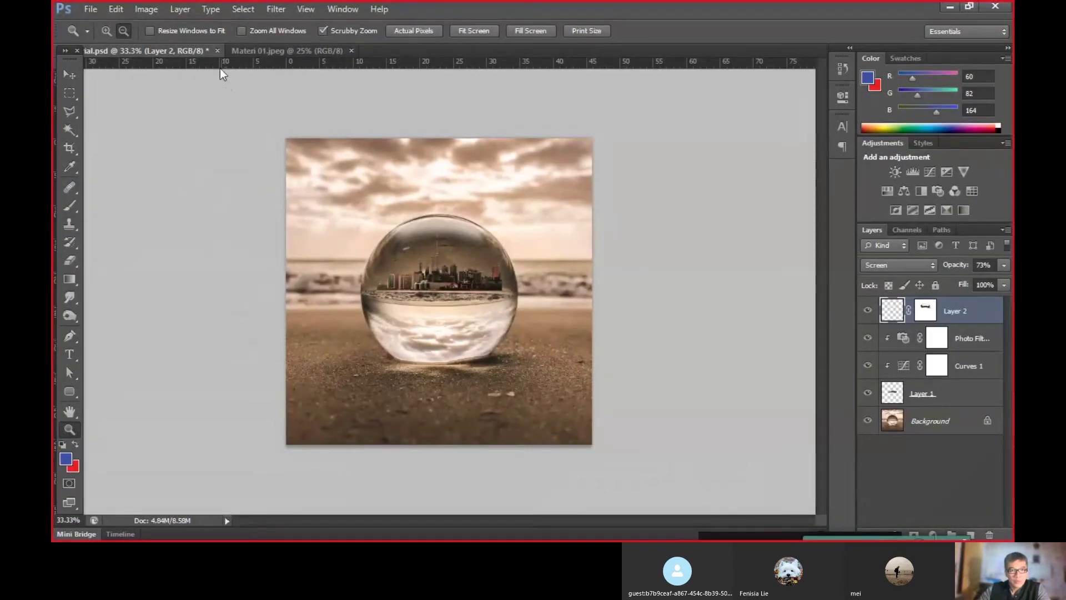
click(275, 51)
click(351, 51)
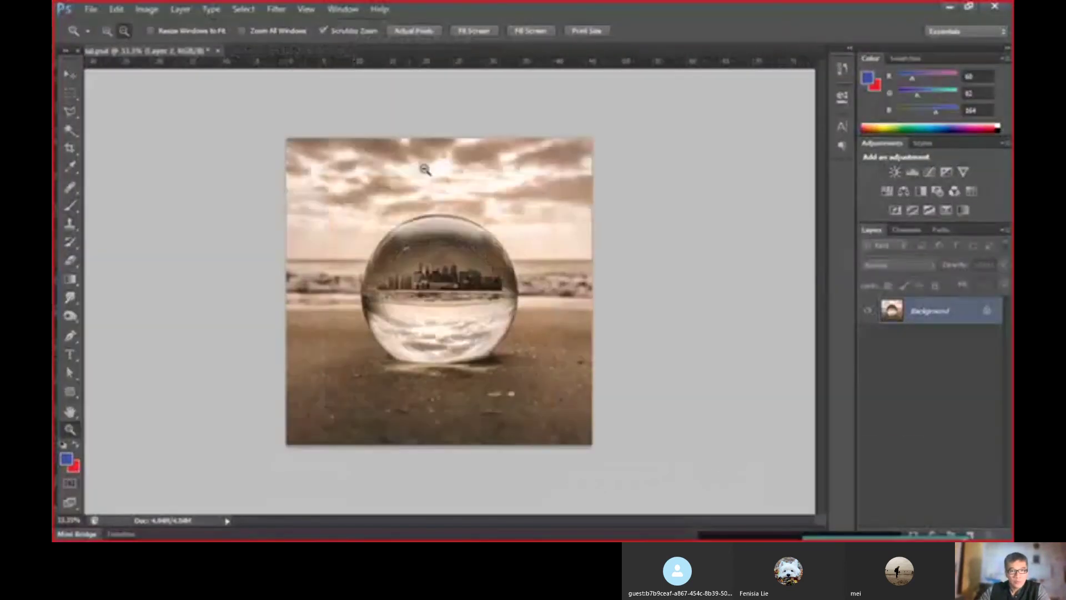
click(91, 9)
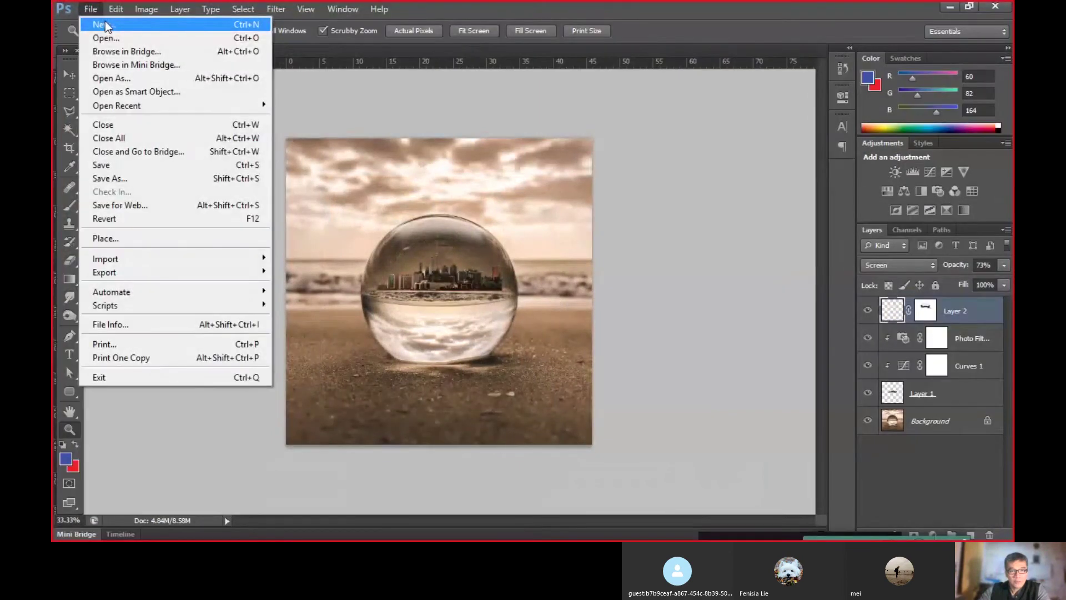
click(106, 23)
click(630, 195)
- Reopen Materi 01, fit it to the screen, and switch to the Move tool
click(91, 9)
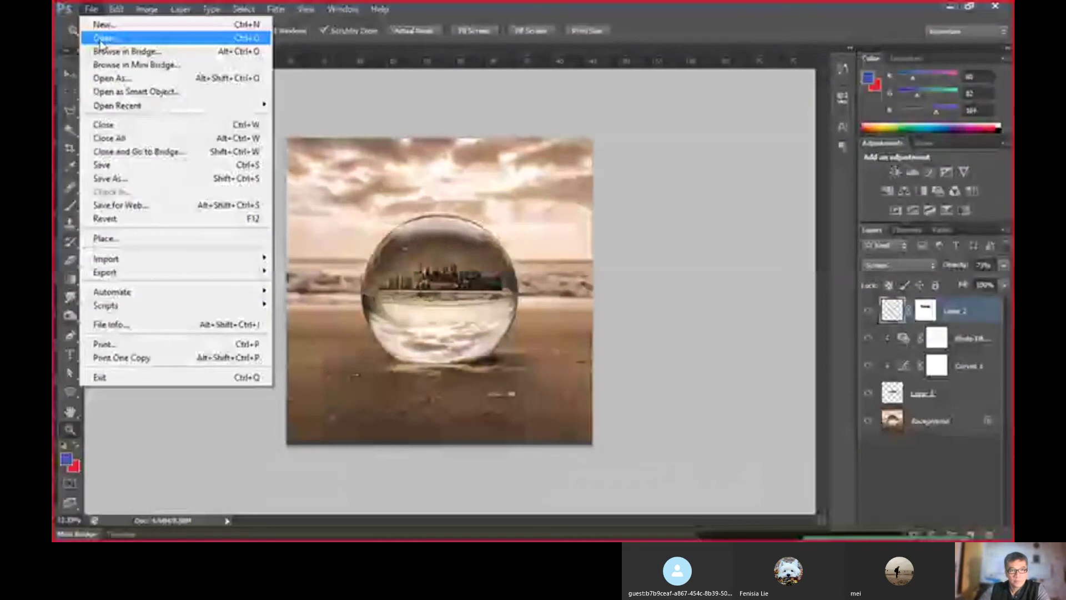
click(103, 38)
double_click(470, 275)
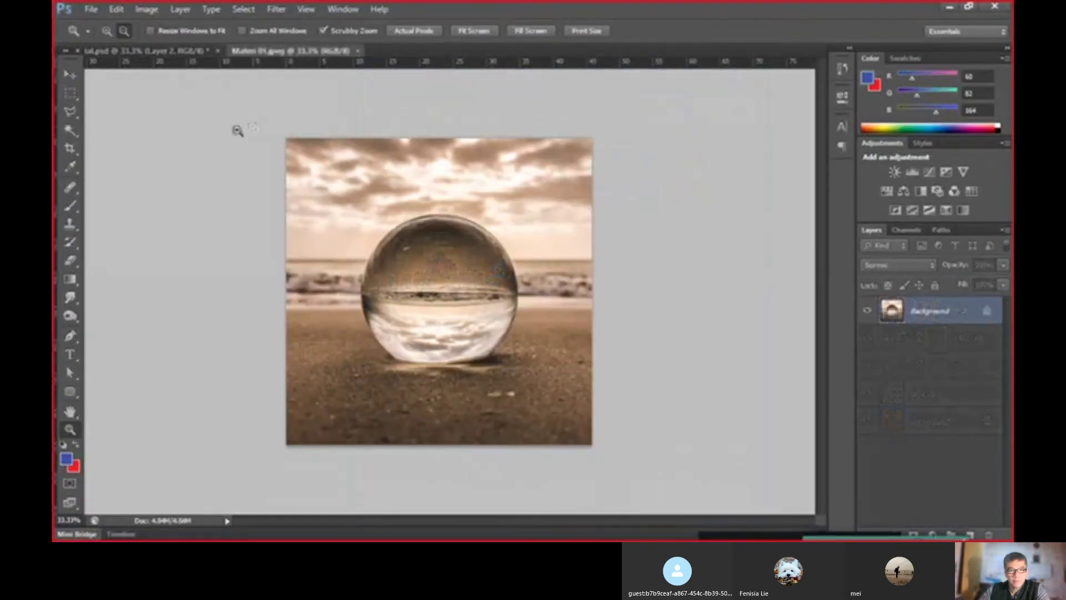
click(107, 31)
click(480, 240)
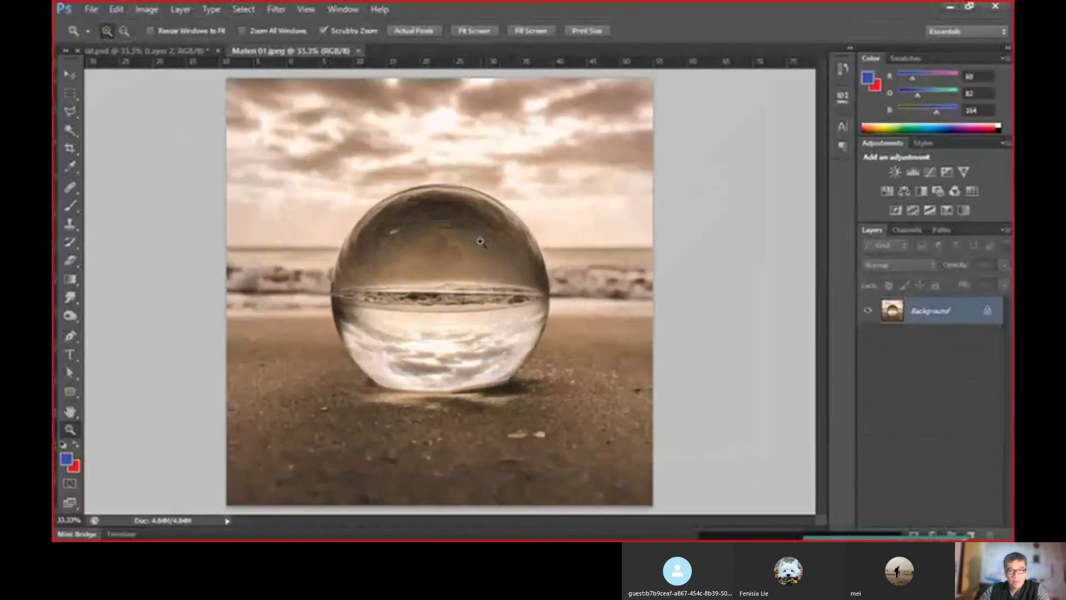
alt+click(480, 241)
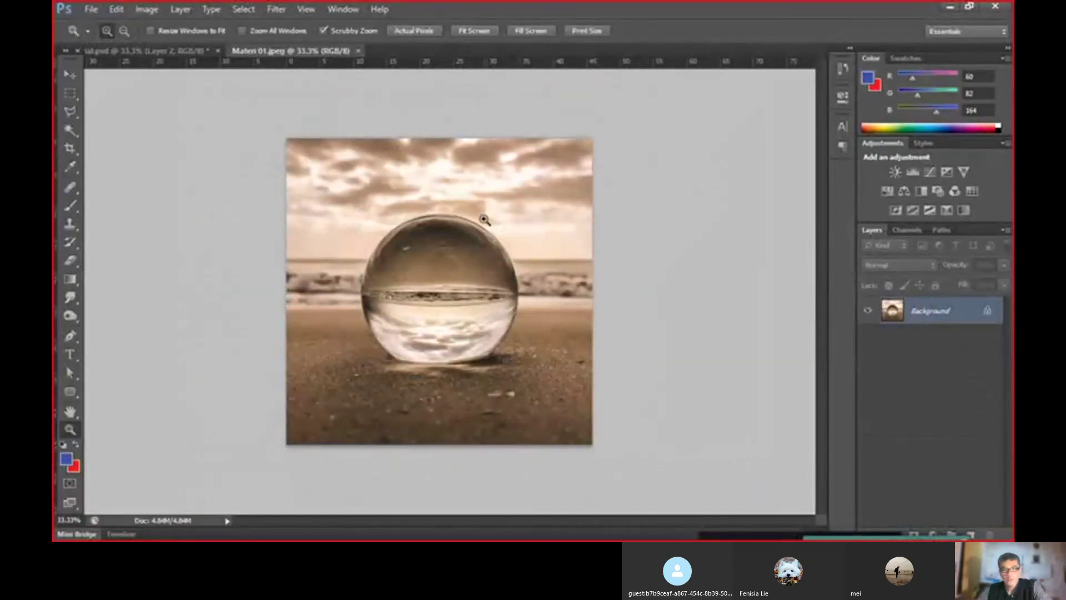
click(479, 32)
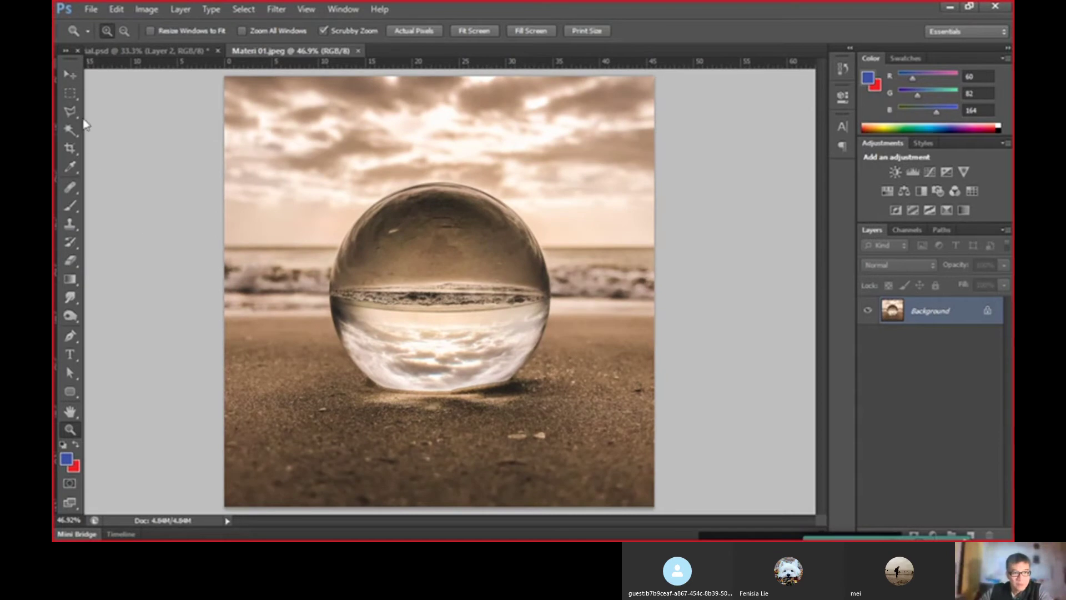
key(v)
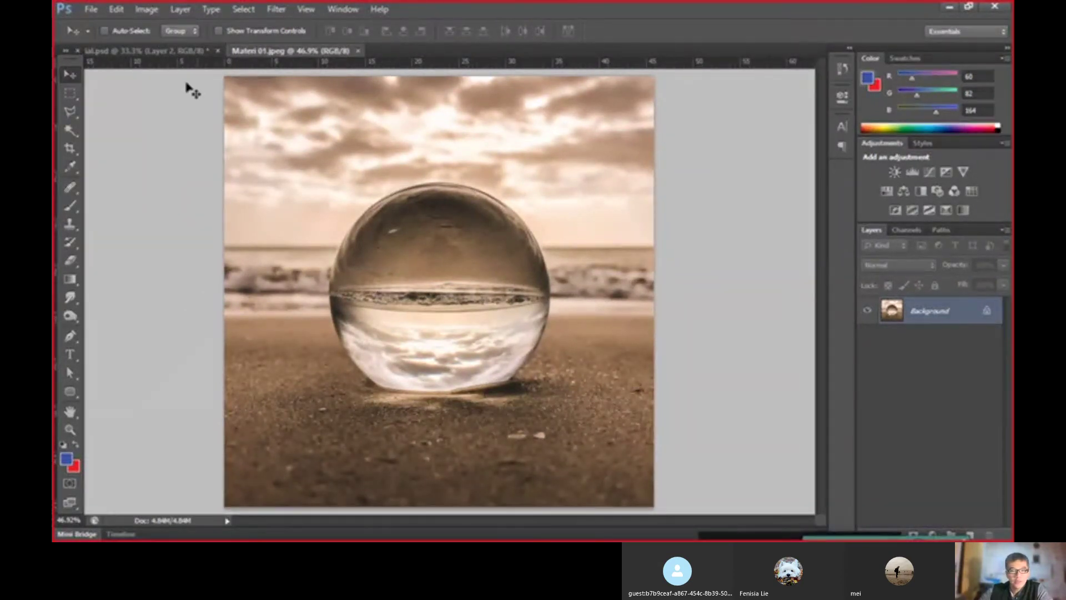
click(90, 9)
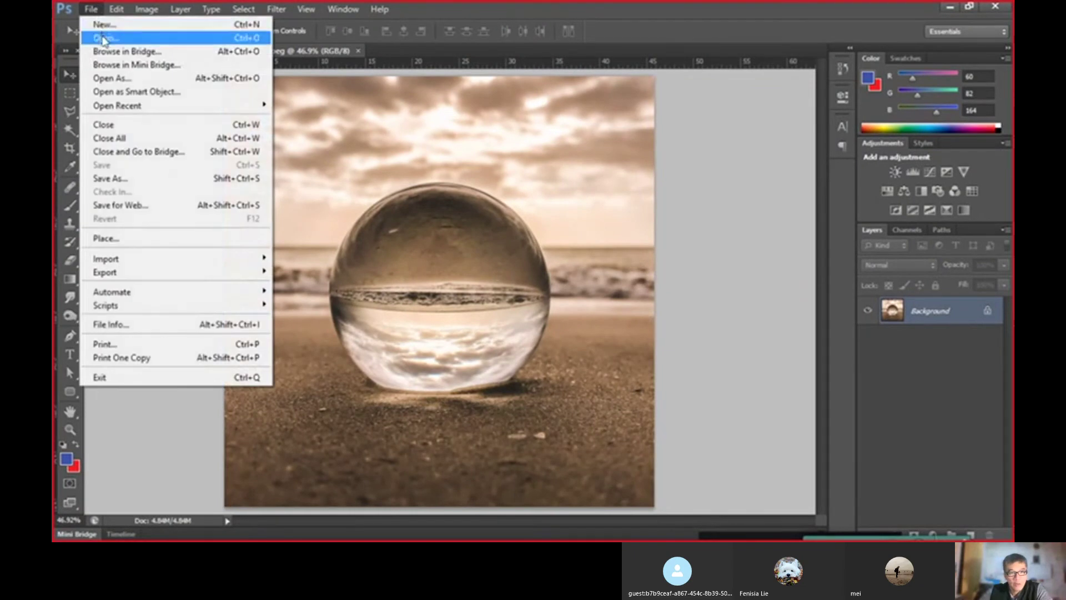
- Open Materi 02 and float its skyline photo in a widened window beside the crystal ball
click(103, 38)
double_click(543, 284)
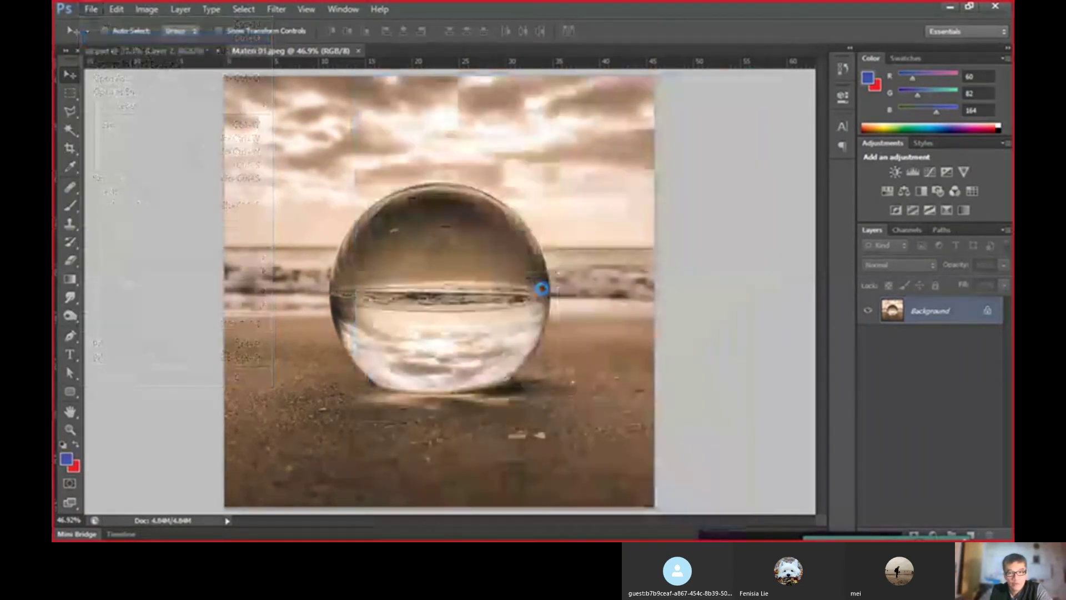
drag(441, 52, 543, 93)
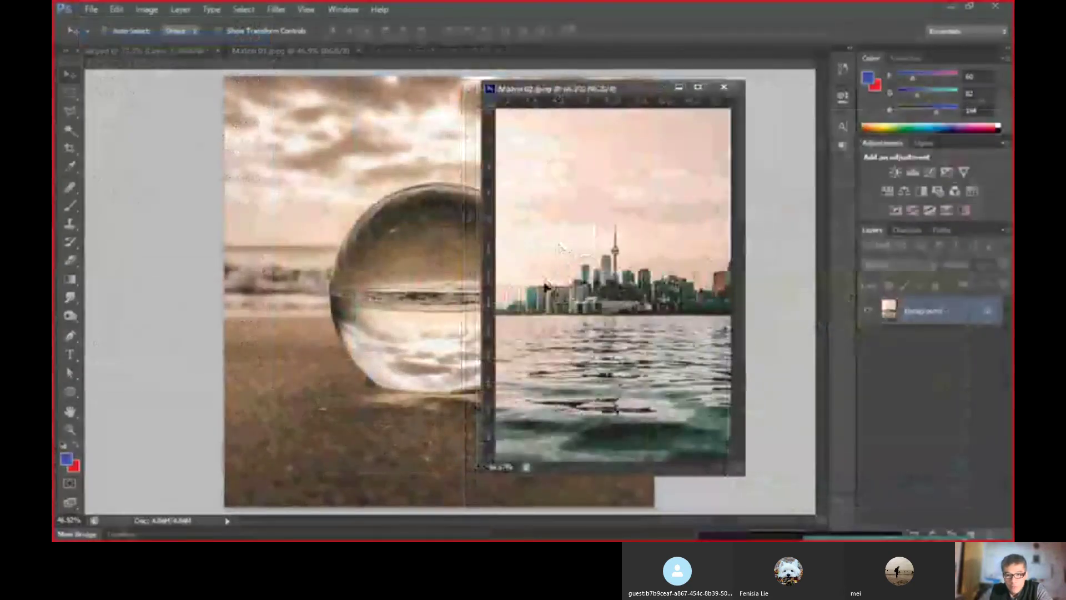
drag(745, 295, 821, 294)
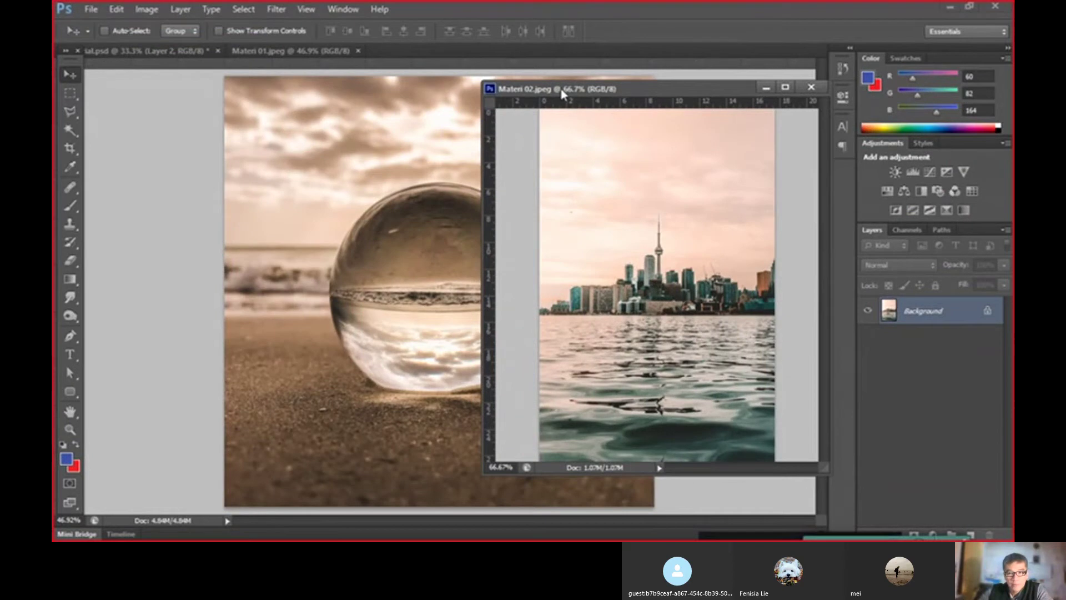
mouse_move(562, 93)
mouse_down()
mouse_move(567, 104)
mouse_move(507, 105)
mouse_up()
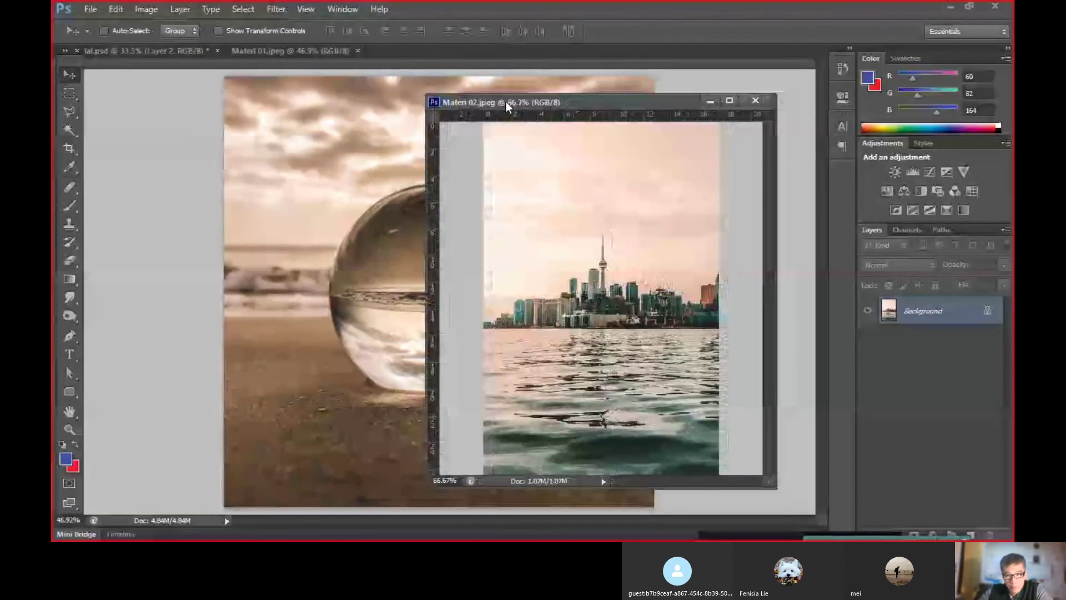
drag(505, 101, 548, 101)
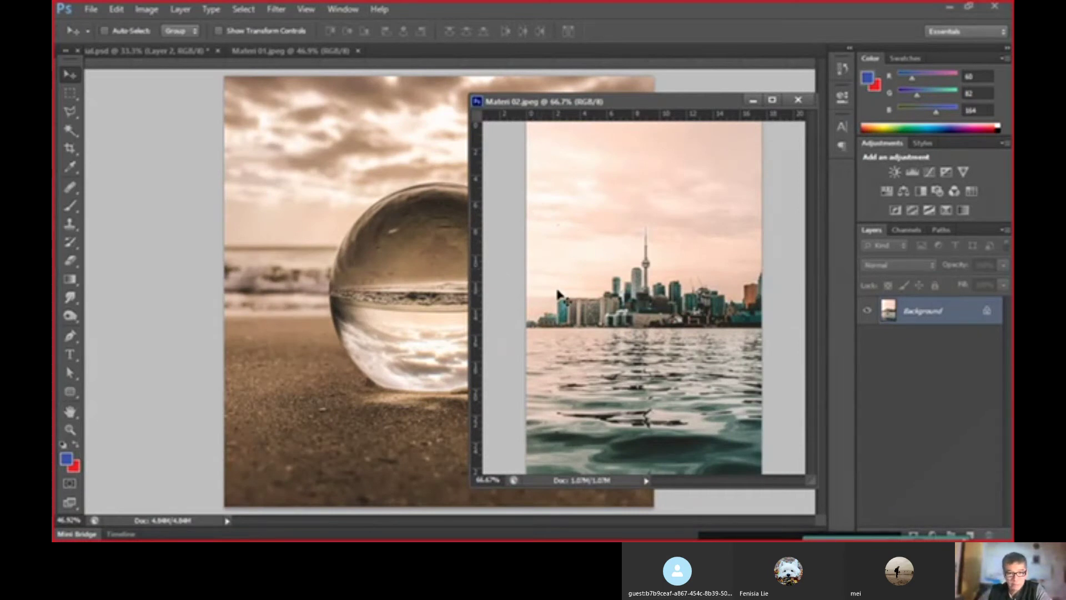
click(71, 112)
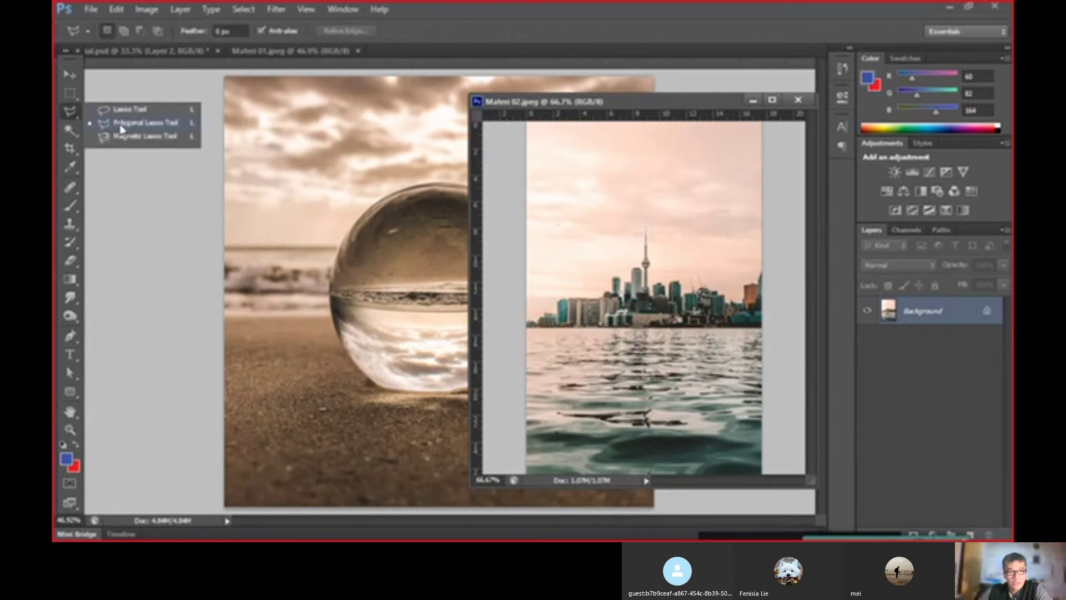
- Choose the Polygonal Lasso tool and position the Materi 02 window for tracing
click(71, 113)
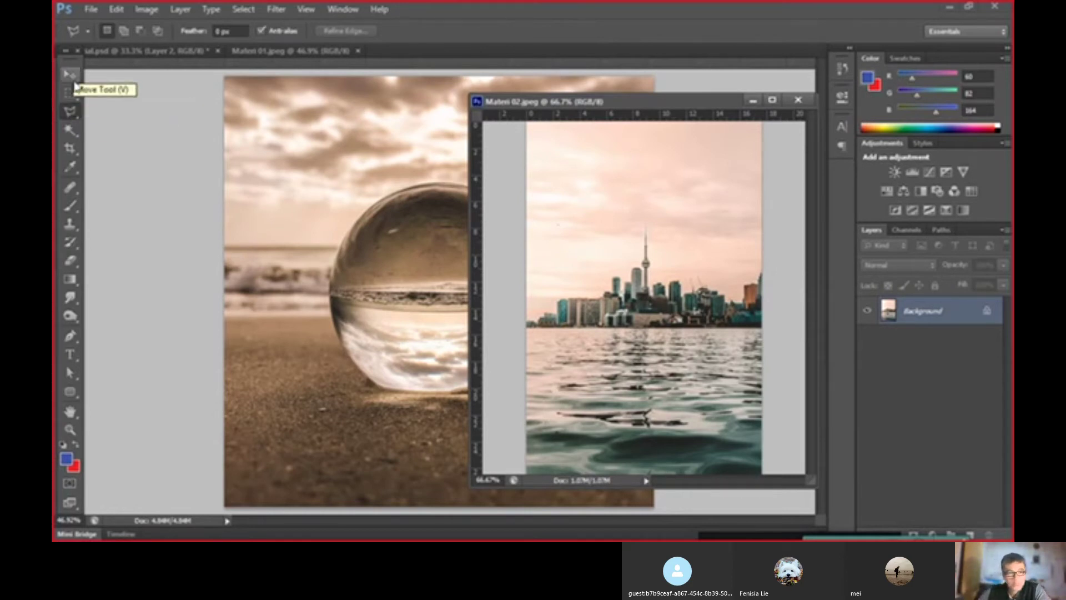
click(76, 115)
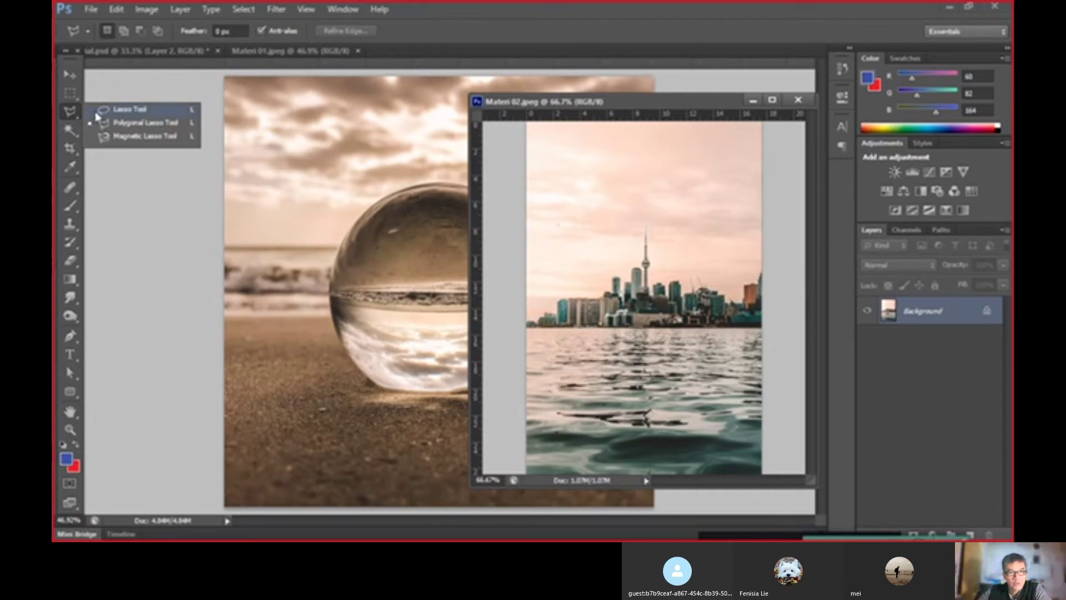
click(95, 111)
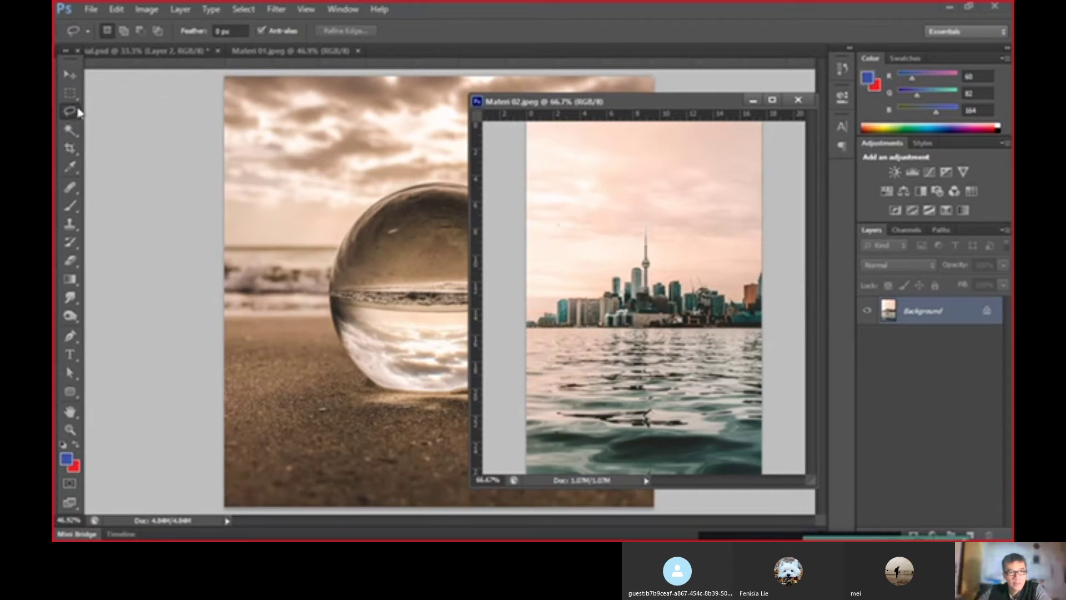
click(76, 112)
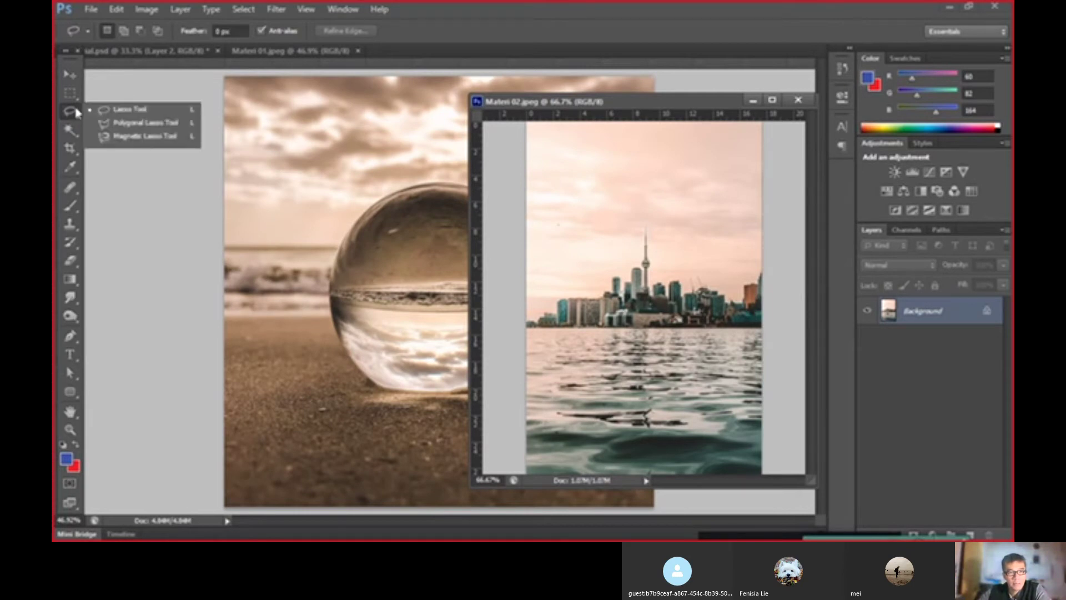
click(107, 126)
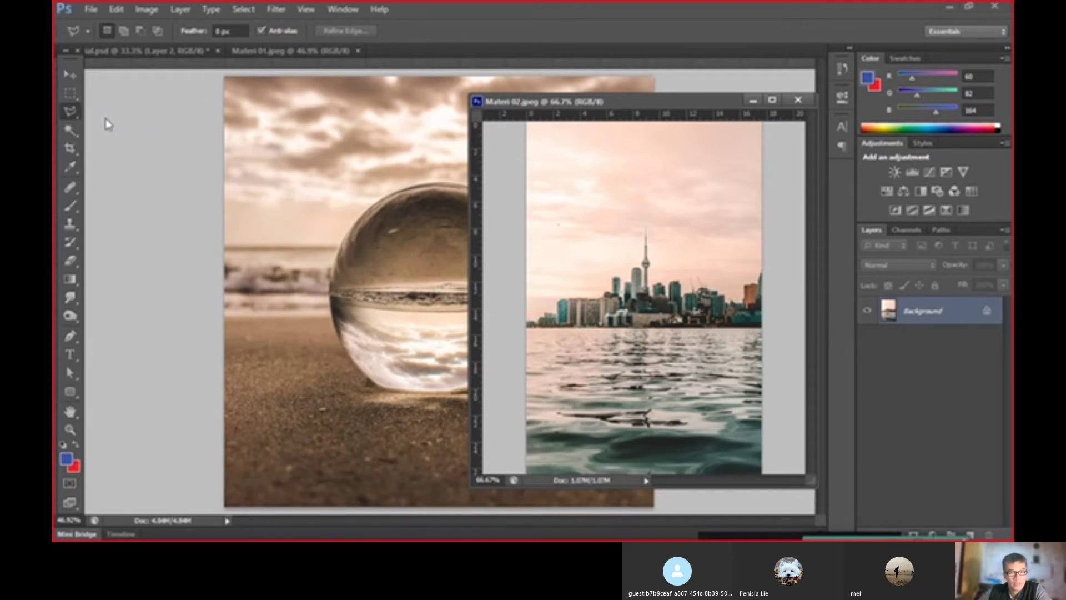
drag(566, 109, 643, 113)
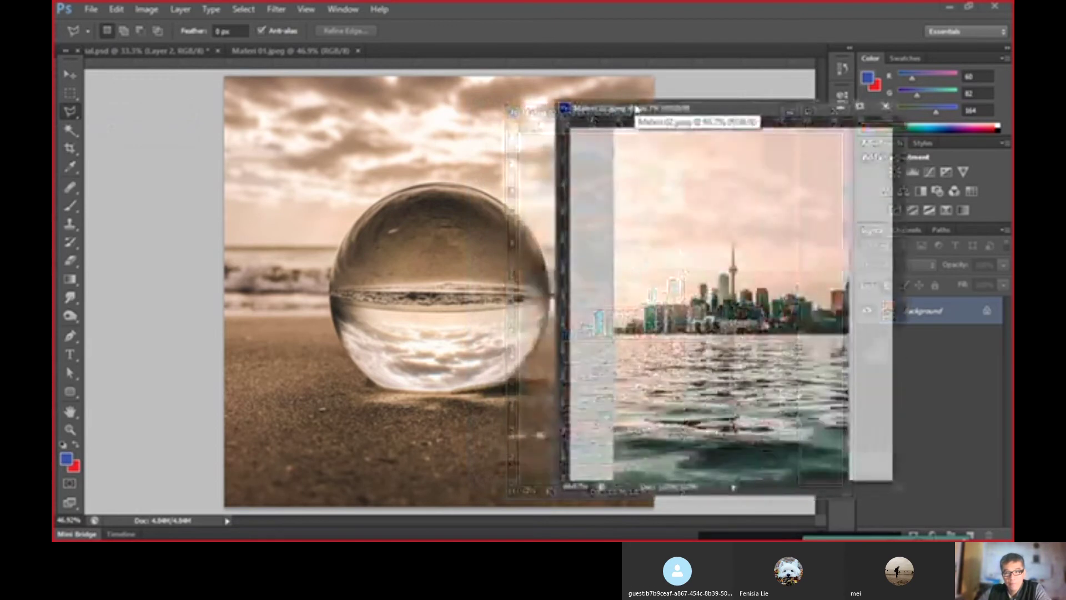
drag(643, 113, 633, 112)
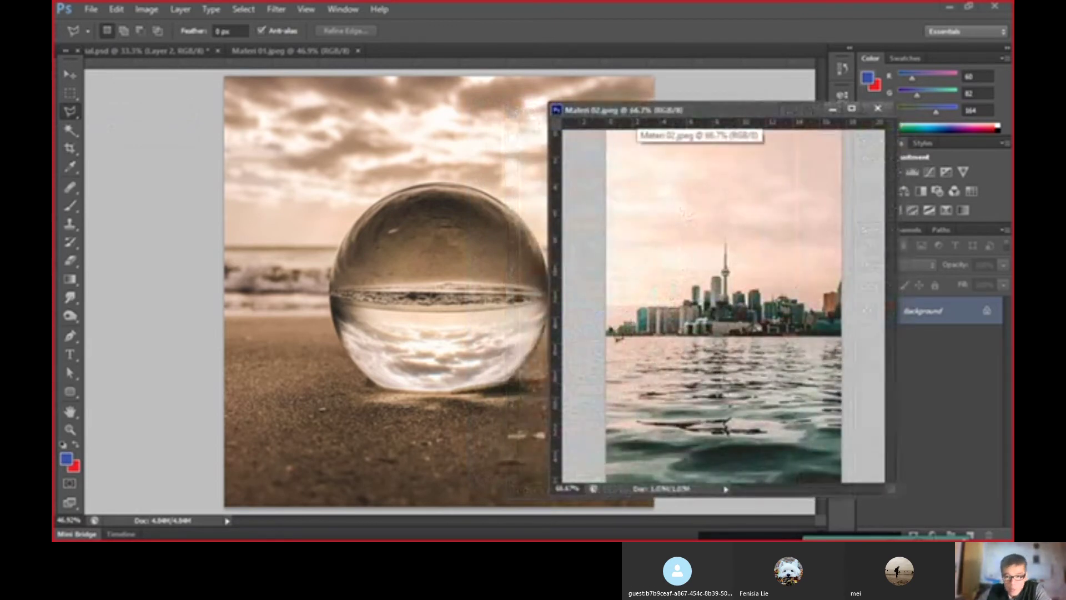
- Outline the left buildings and up around the tall tower with polygonal points
click(599, 327)
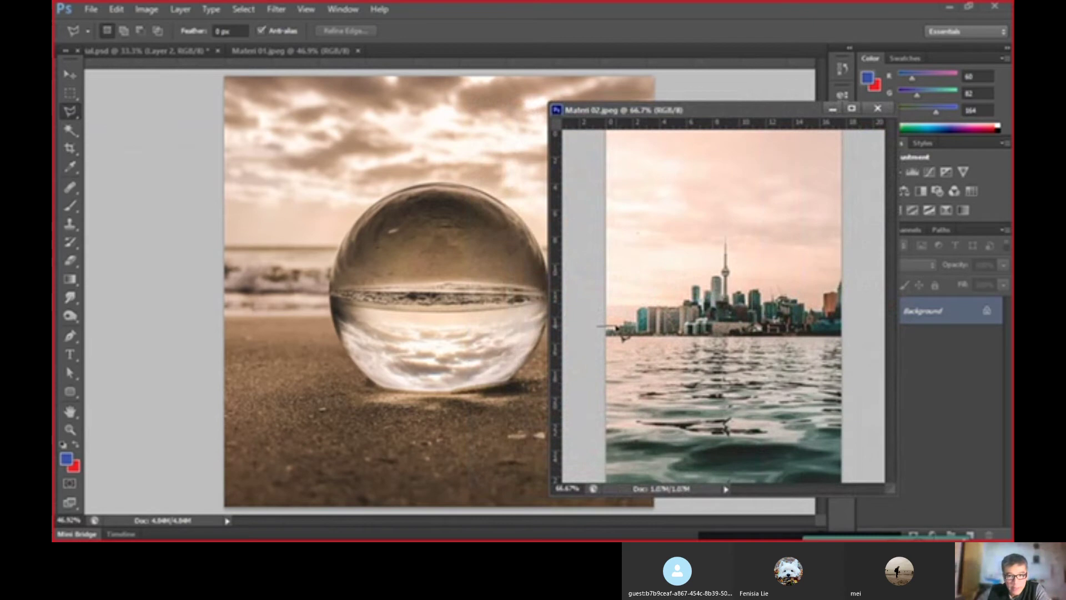
click(631, 321)
click(637, 306)
click(684, 298)
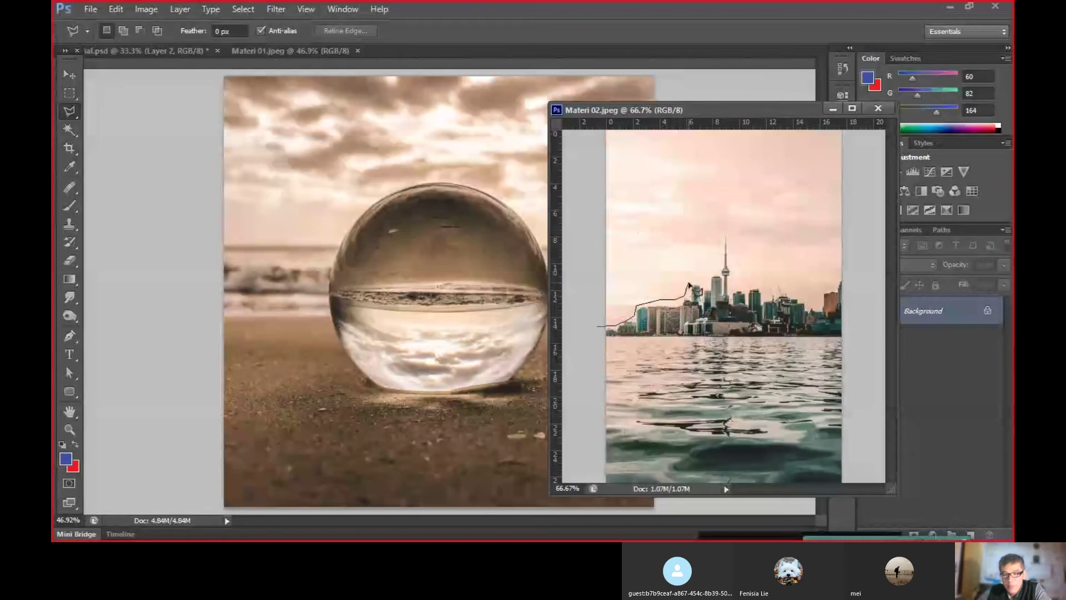
click(689, 285)
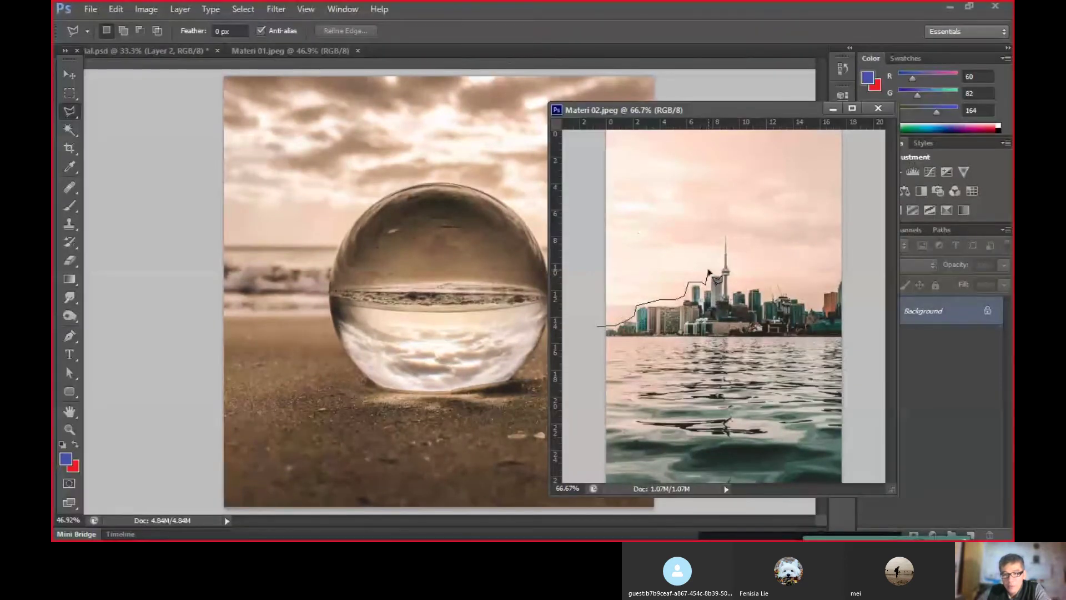
click(725, 227)
click(736, 278)
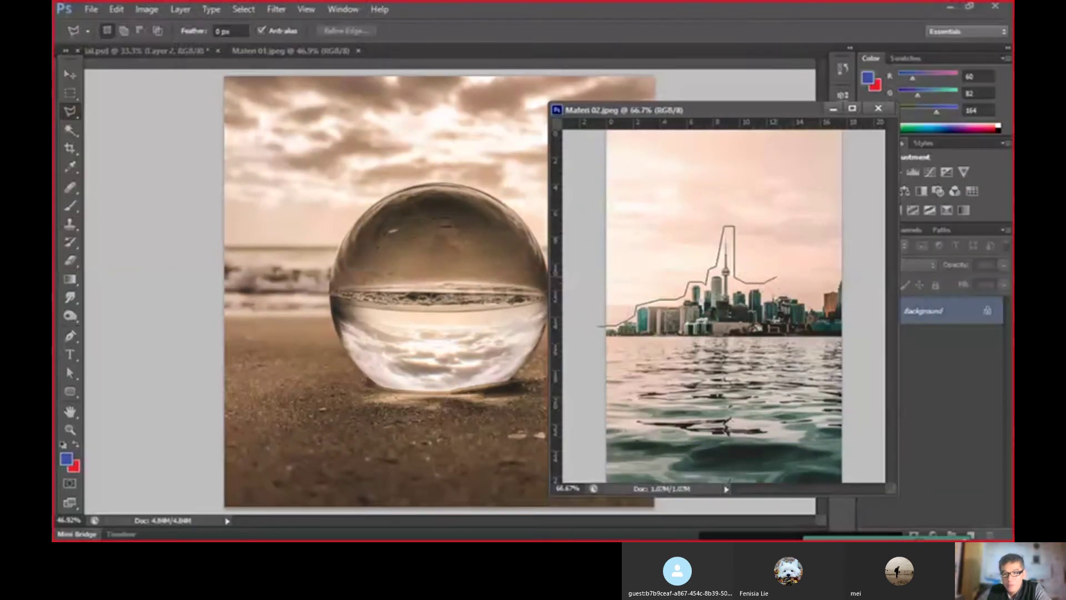
- Trace across the rooftops and down to the waterline, closing the skyline selection
click(777, 276)
click(795, 277)
click(816, 294)
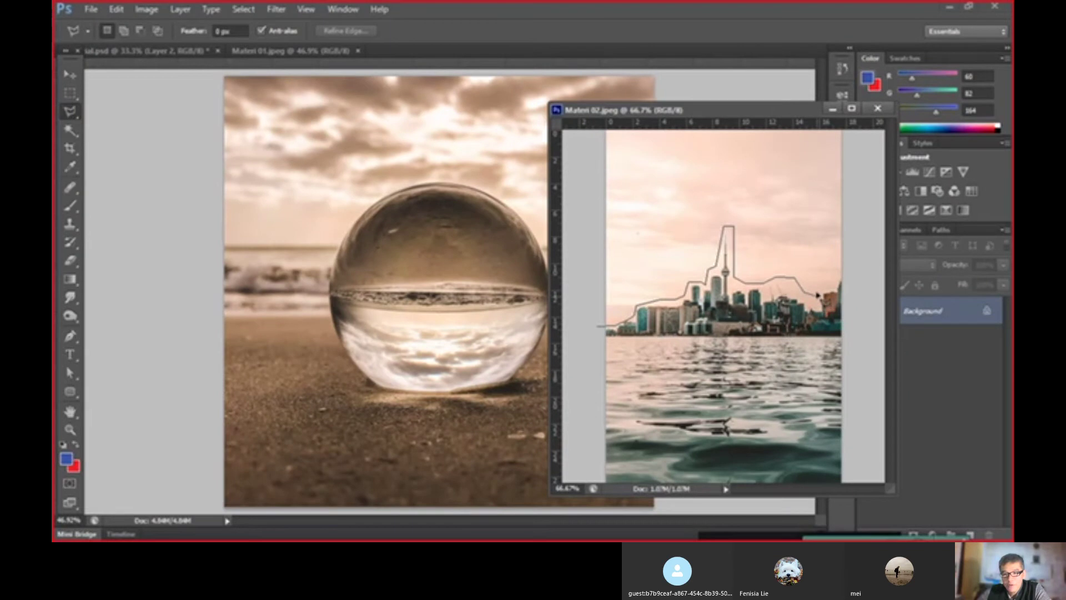
click(842, 275)
click(843, 339)
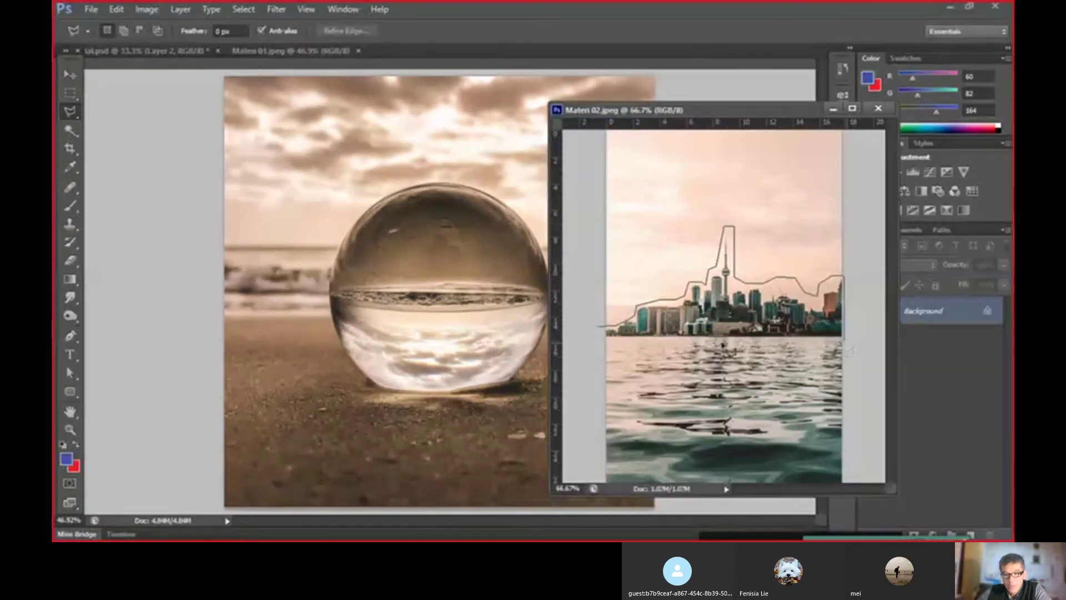
click(600, 341)
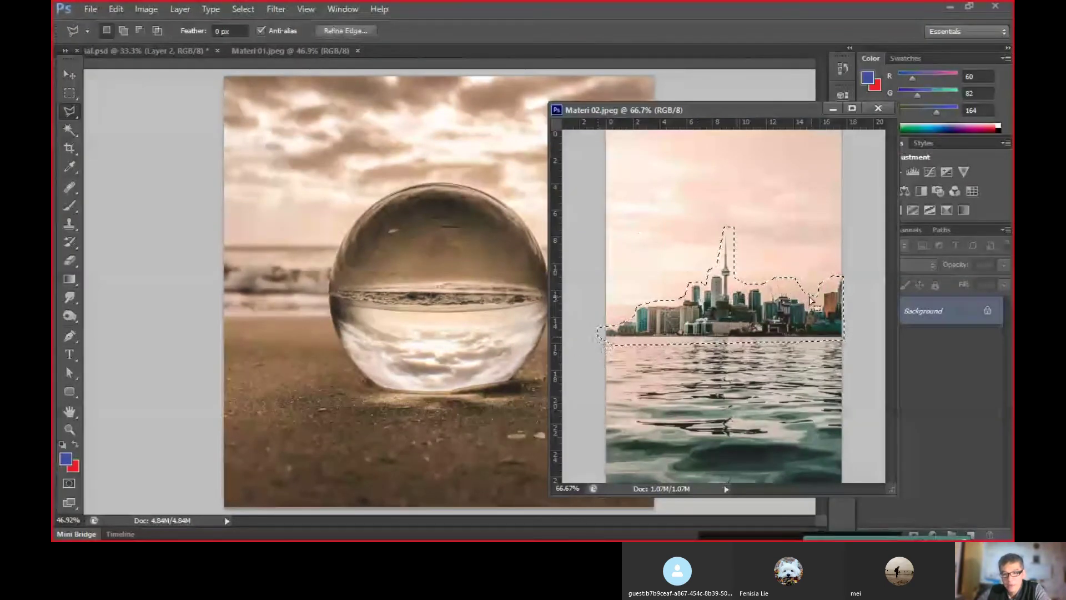
click(71, 75)
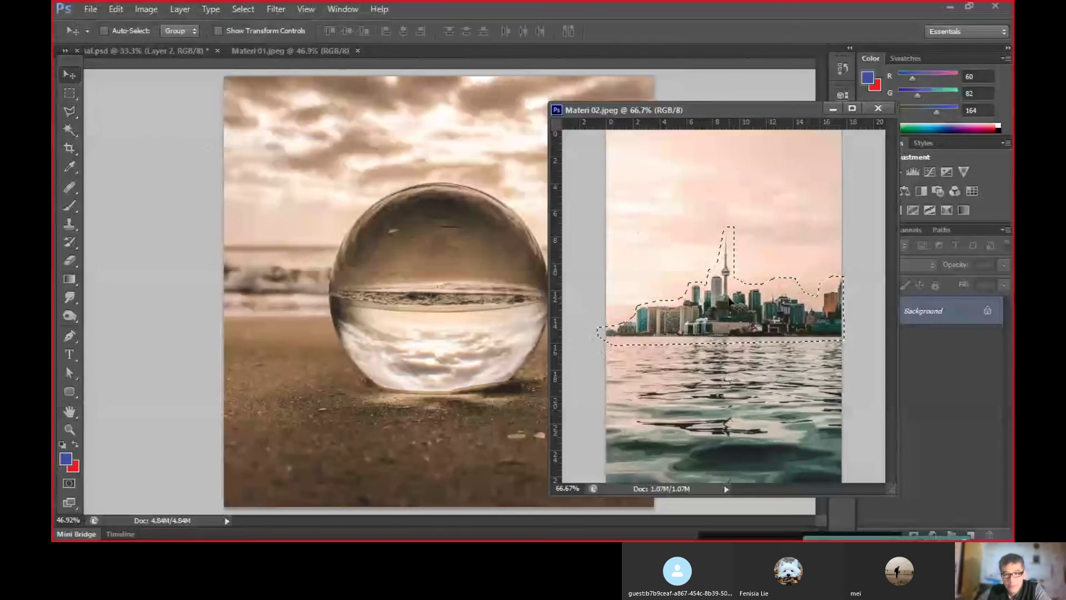
- Drag the selected skyline into the crystal ball image, then undo the placement
drag(729, 309, 443, 280)
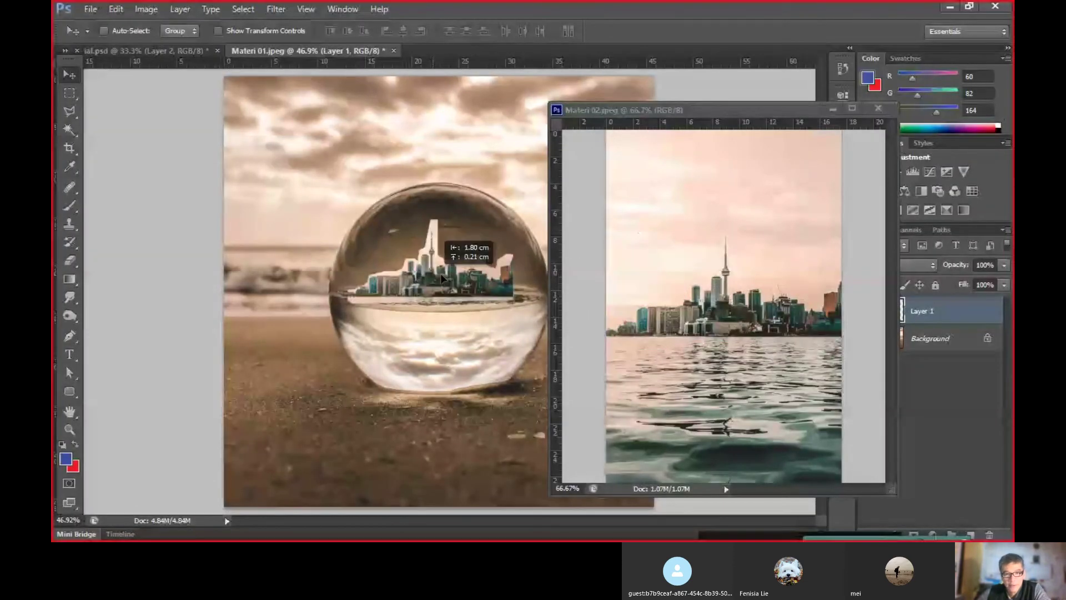
drag(443, 279, 447, 282)
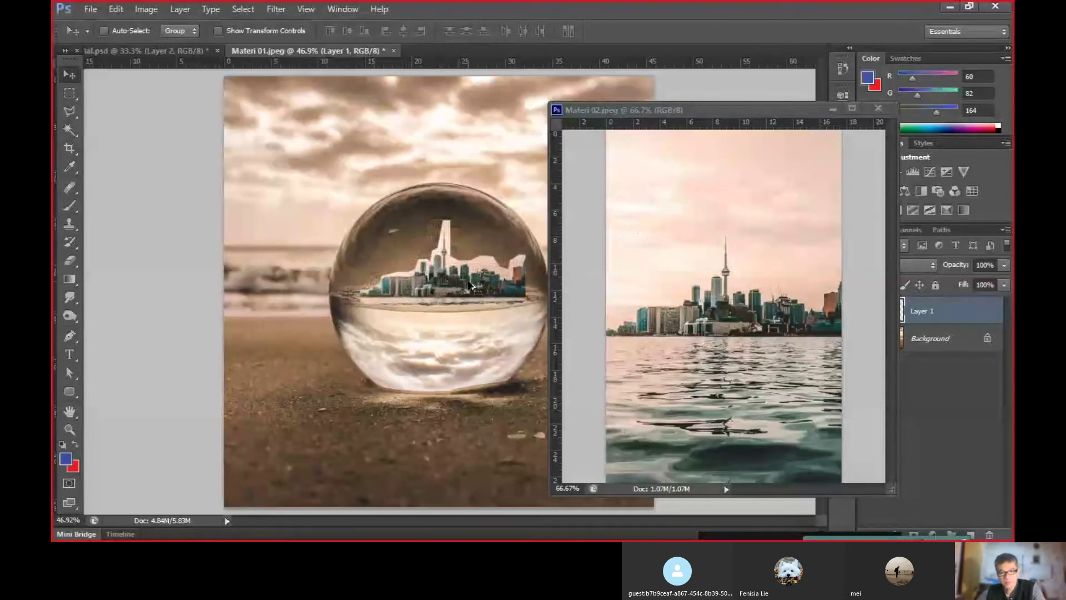
key(Delete)
click(700, 304)
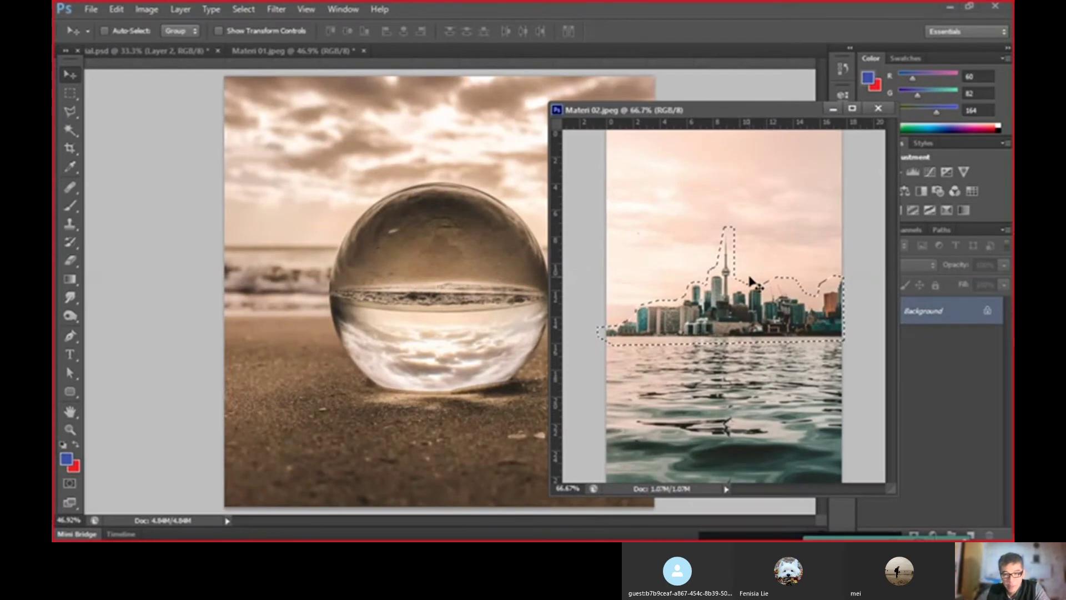
- Paste the skyline into the ball image as Layer 1, raise it, and close Materi 02
click(435, 166)
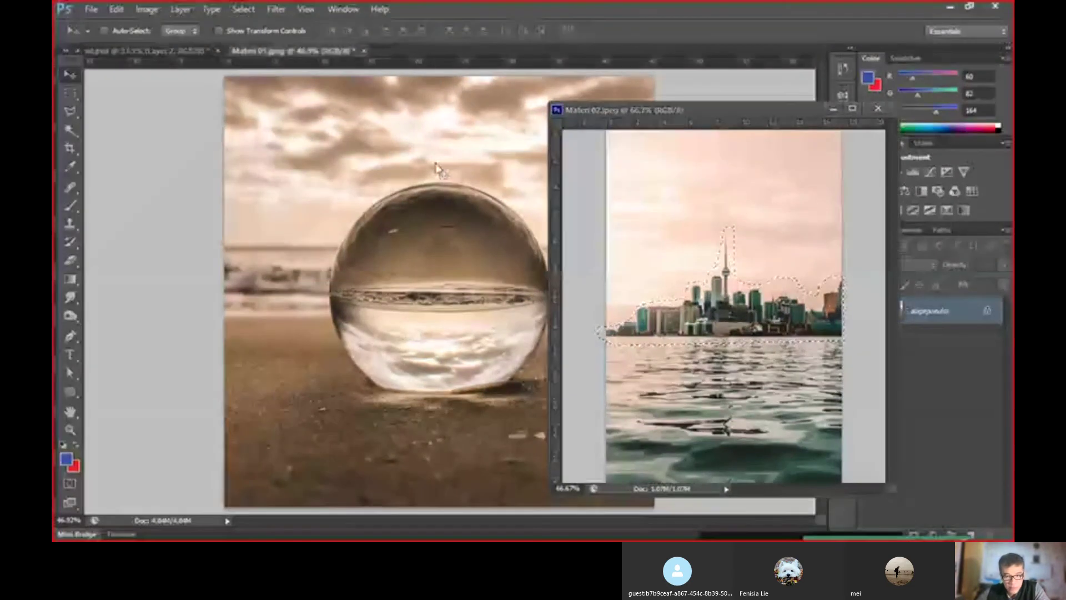
key(ctrl+v)
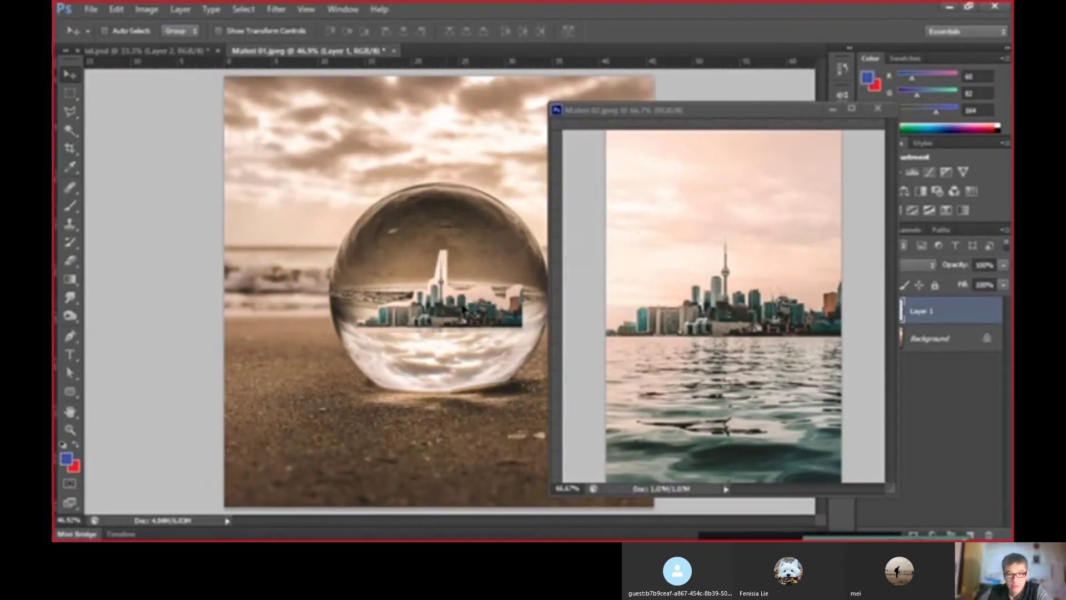
drag(466, 310, 467, 276)
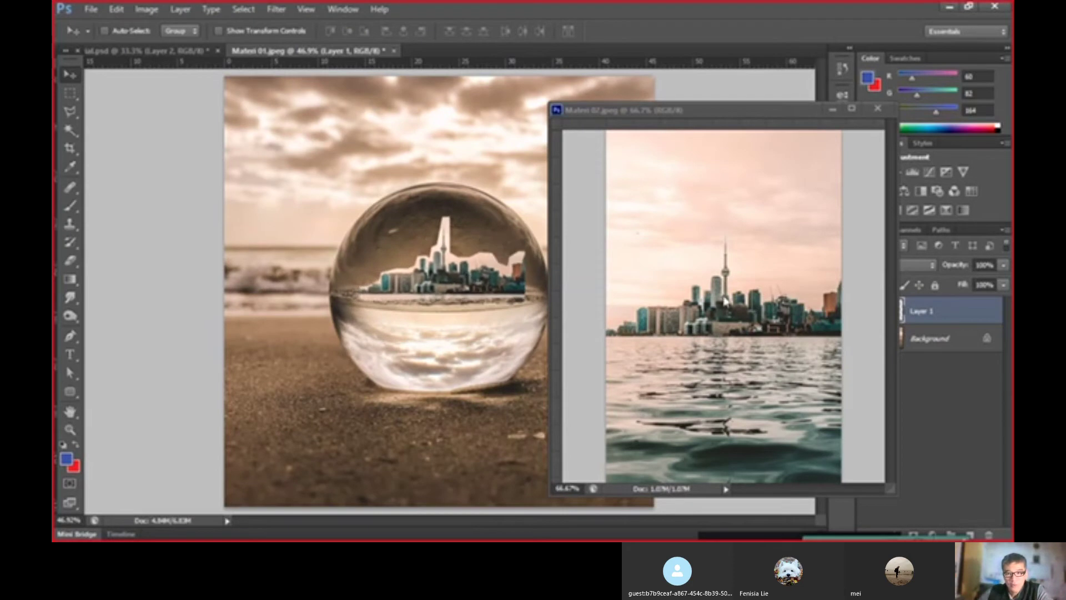
click(878, 109)
click(878, 109)
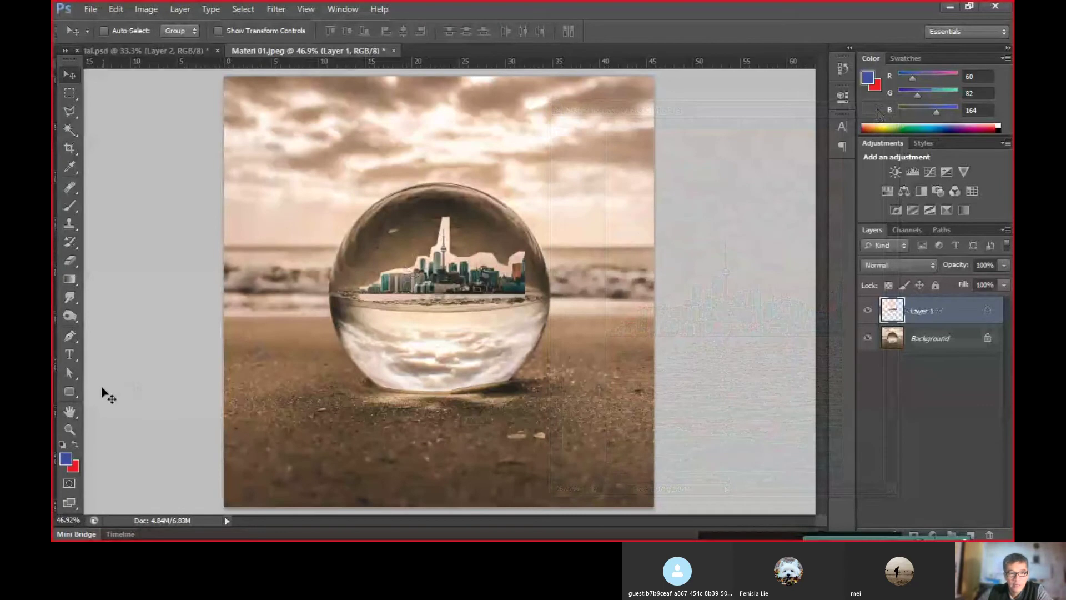
- Cancel the Rounded Rectangle dialog and zoom in twice on the city to 100%
click(401, 290)
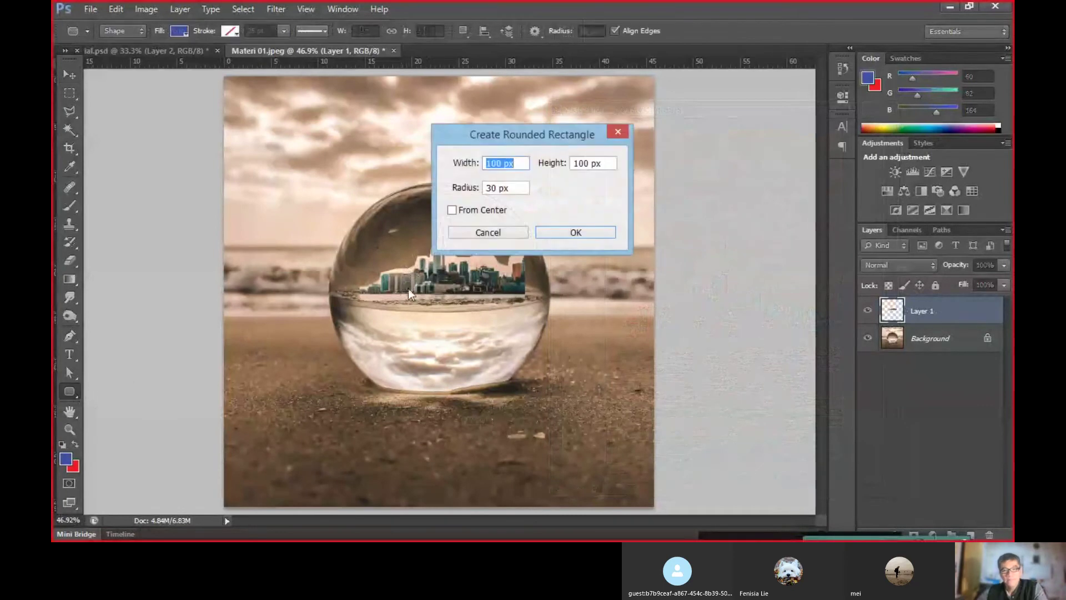
click(514, 231)
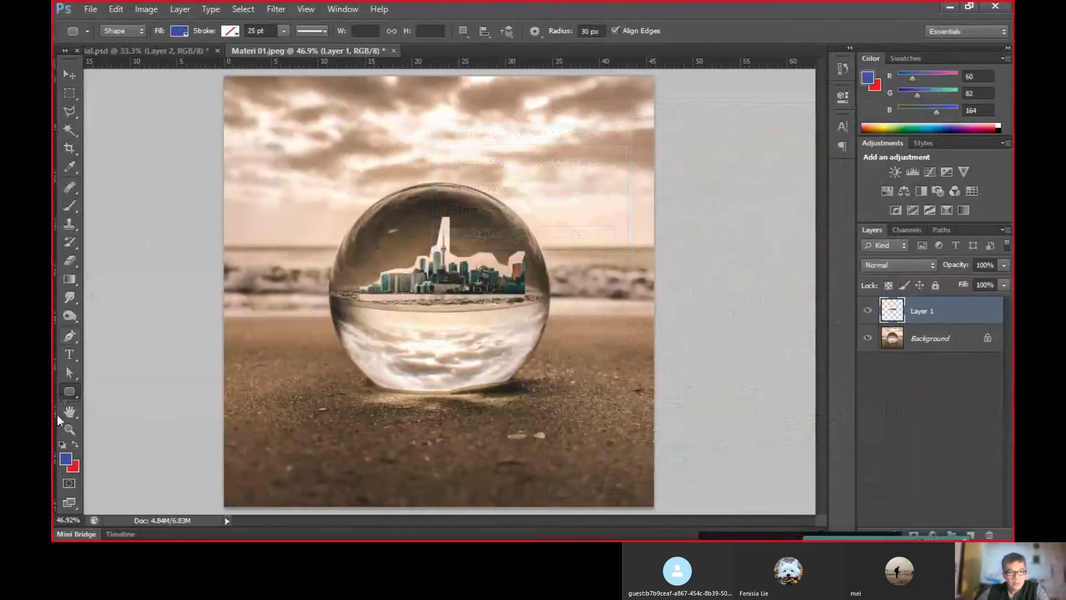
click(70, 429)
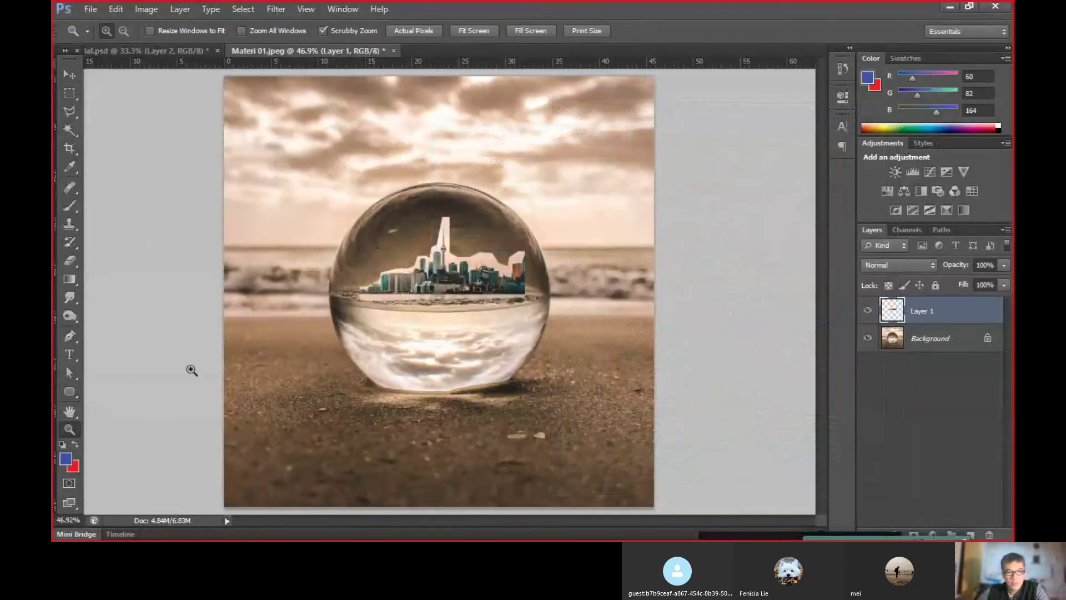
click(429, 276)
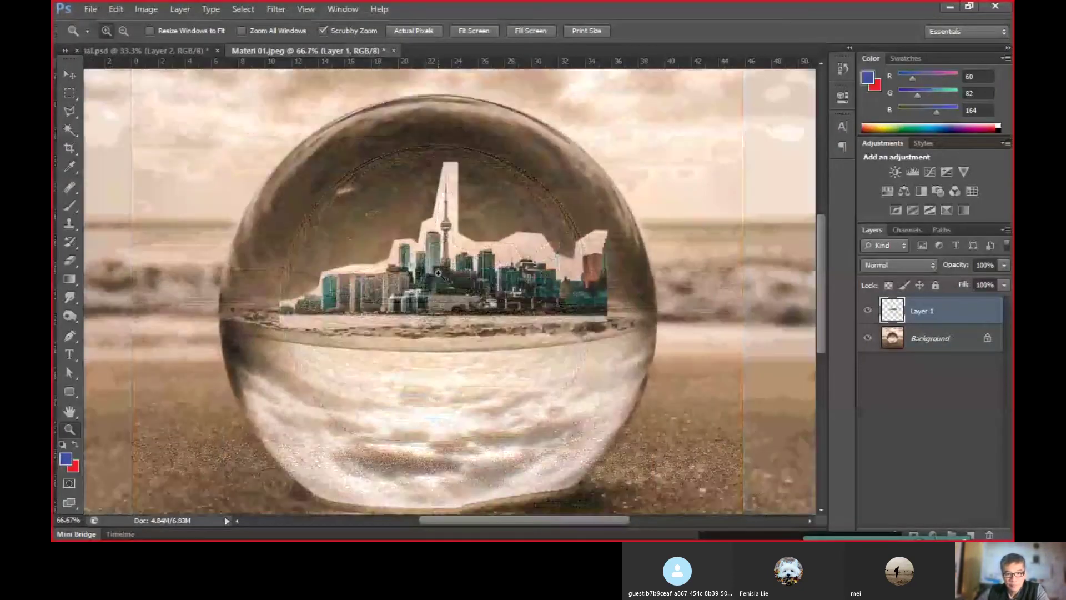
click(438, 272)
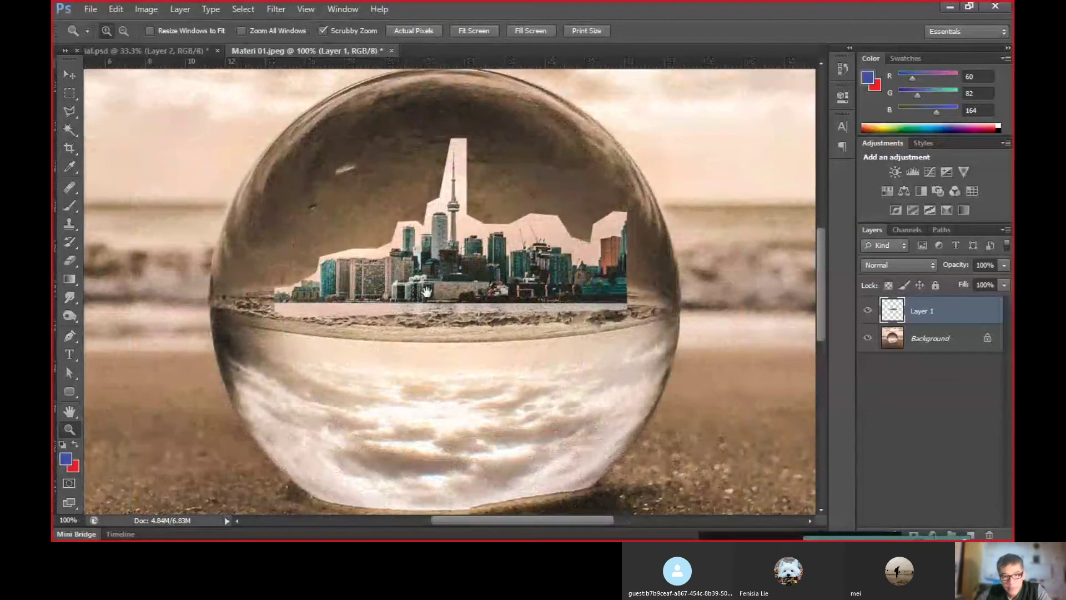
- Pan the close-up view around the crystal ball to centre on the city
drag(427, 292, 494, 287)
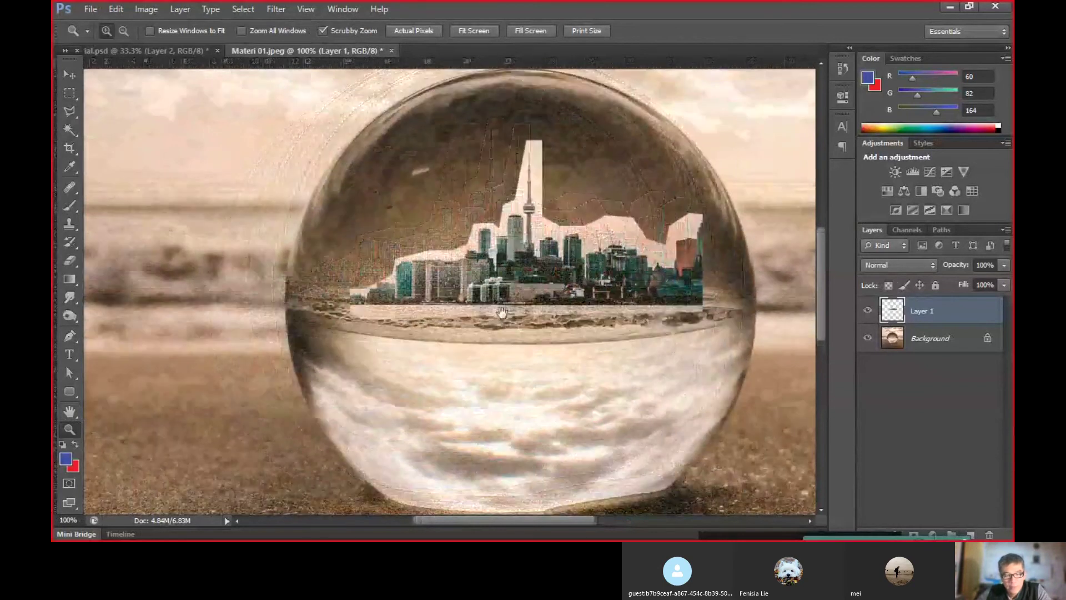
mouse_move(494, 288)
mouse_down()
mouse_move(407, 293)
mouse_move(444, 322)
mouse_up()
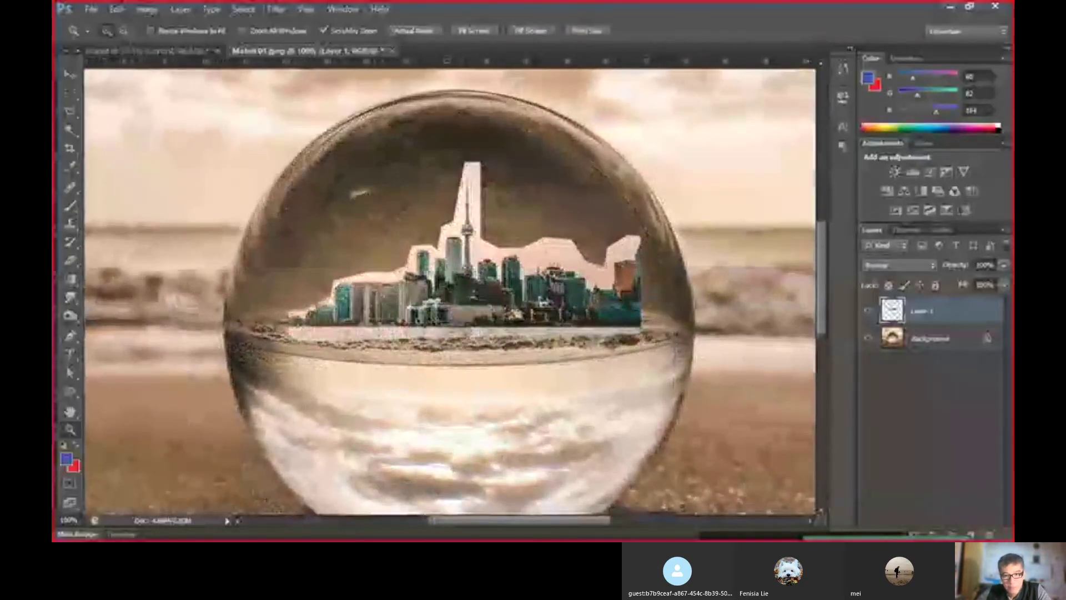
drag(376, 305, 434, 294)
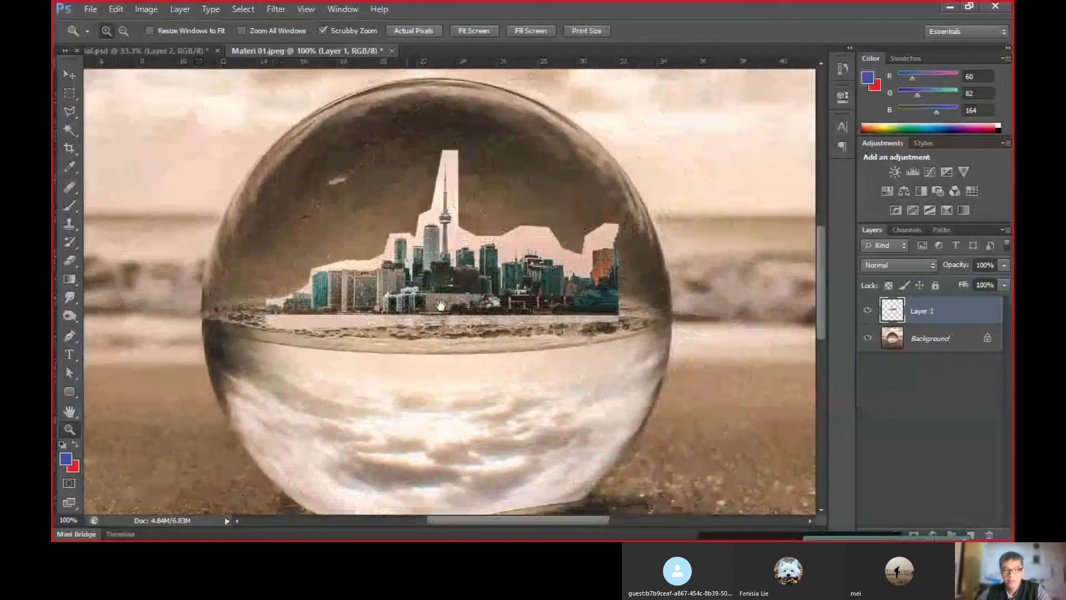
mouse_move(434, 294)
mouse_down()
mouse_move(448, 311)
mouse_move(426, 300)
mouse_up()
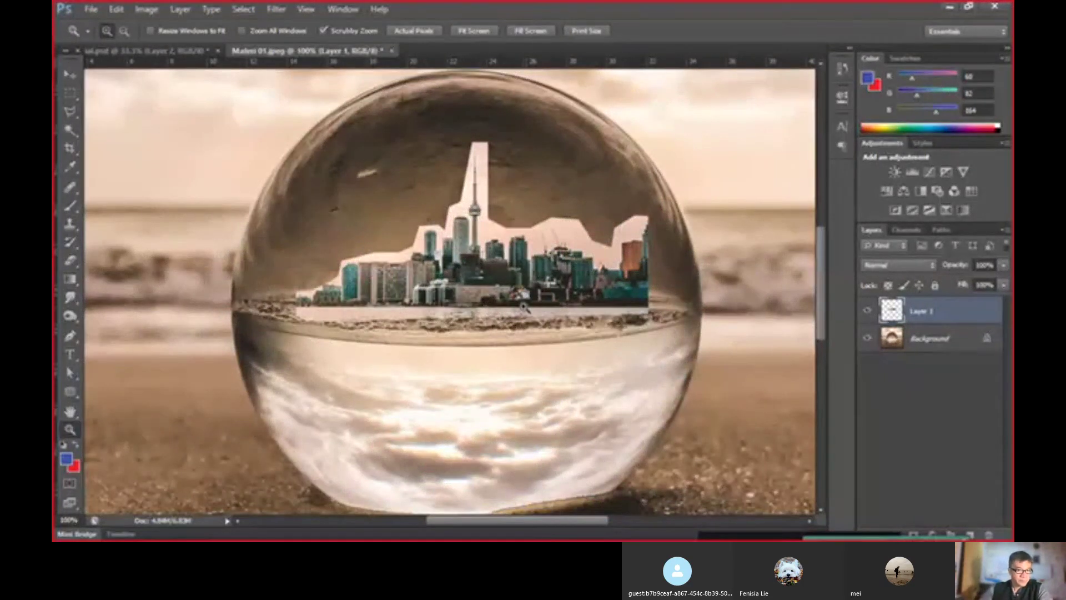
drag(491, 319, 481, 320)
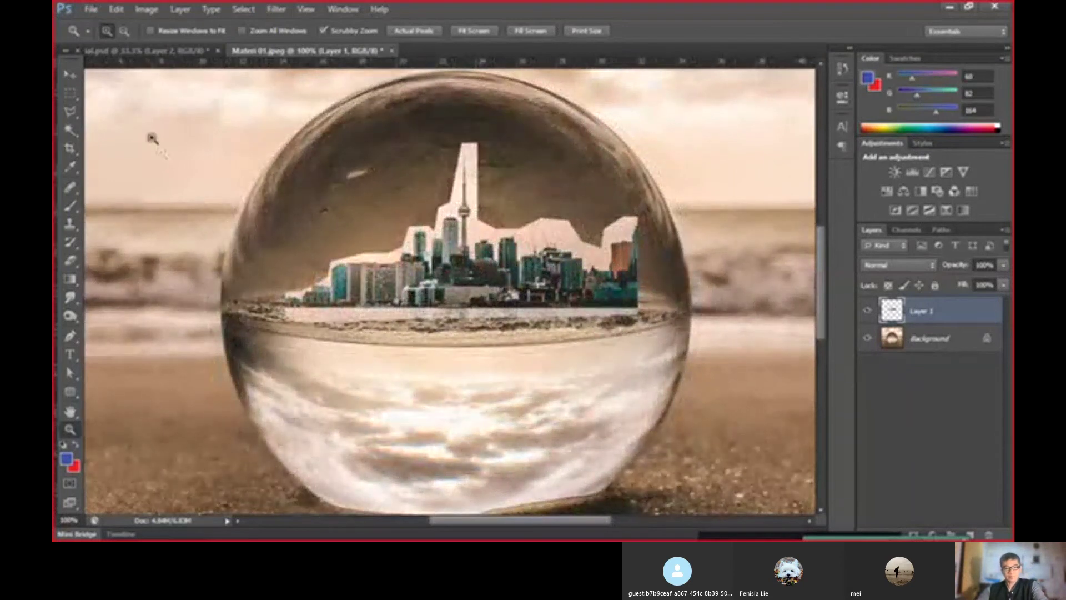
click(78, 82)
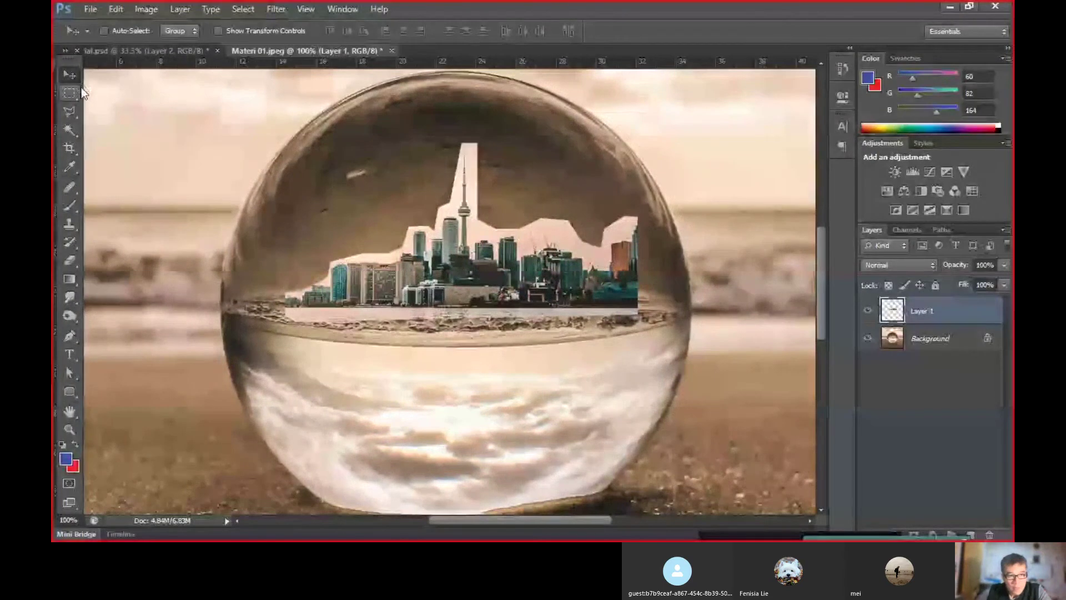
click(70, 129)
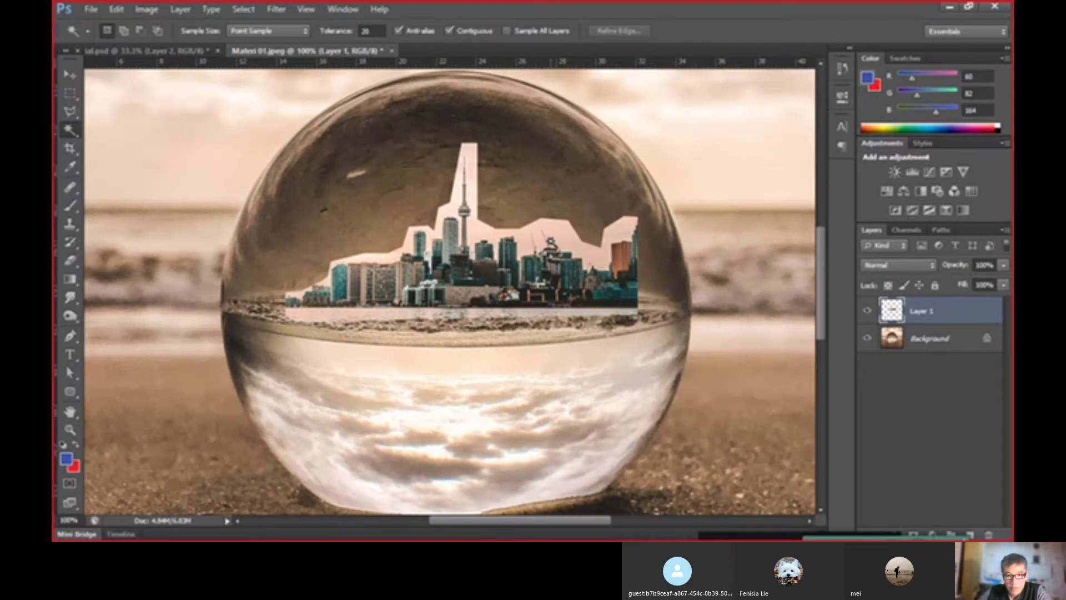
- Select and delete the leftover pale sky beside the skyline and tower, then deselect
click(560, 238)
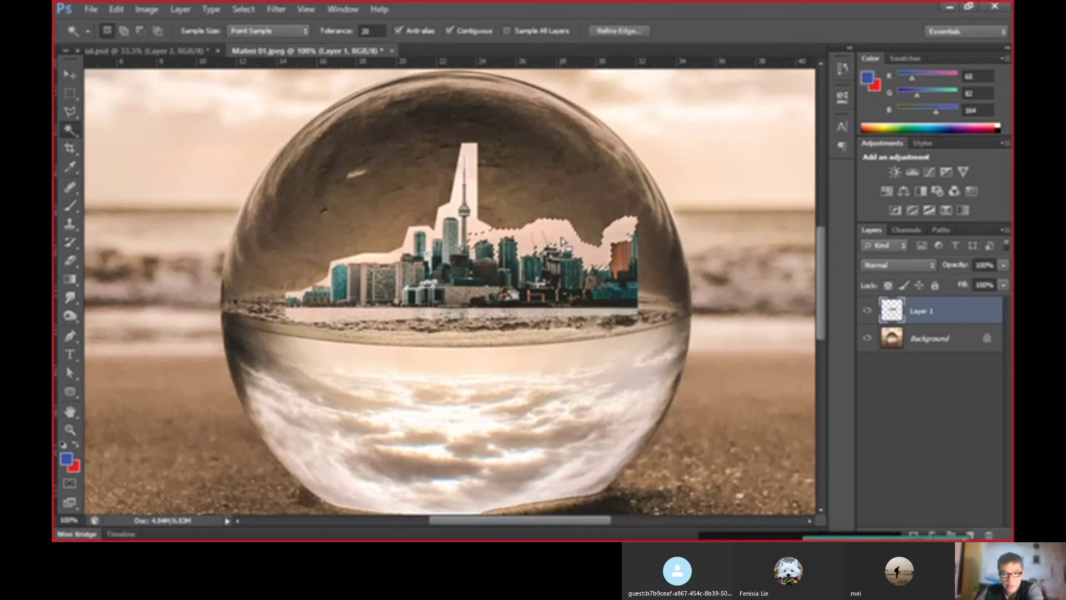
key(Delete)
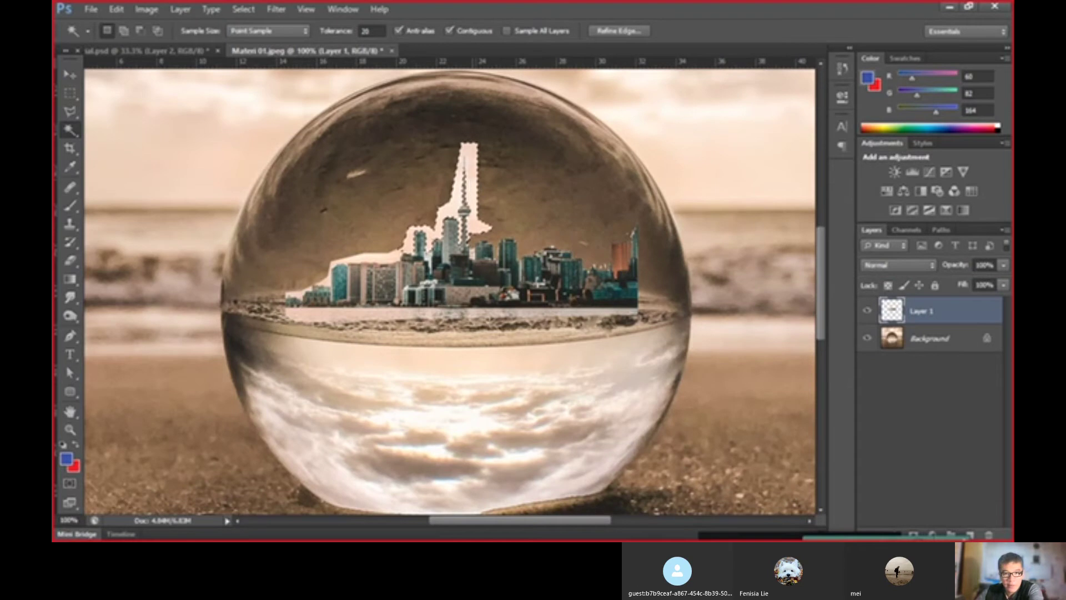
click(469, 188)
key(Delete)
click(389, 256)
key(ctrl+d)
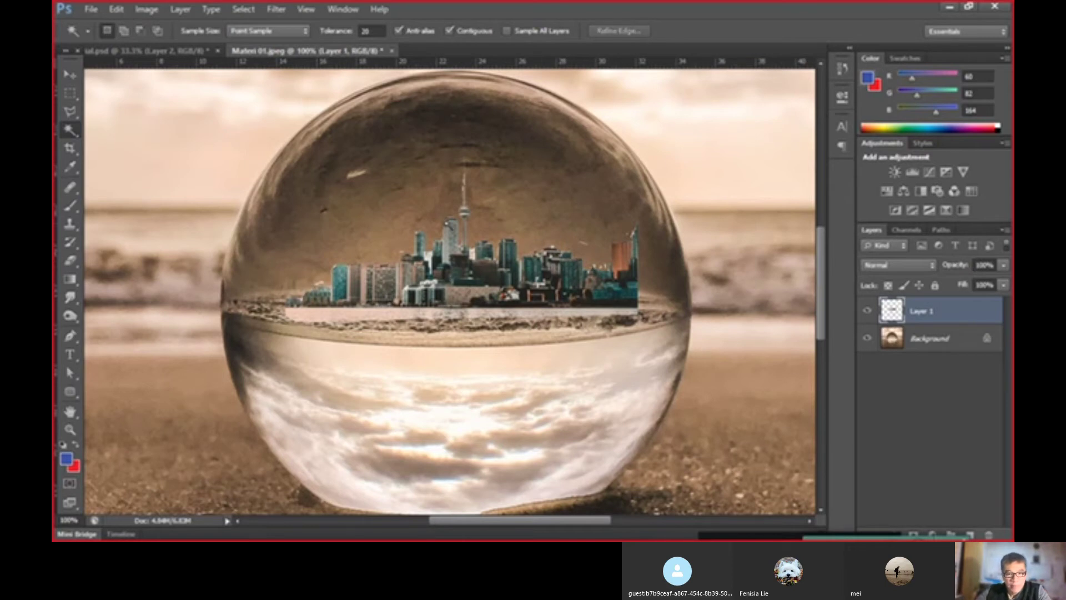
click(71, 430)
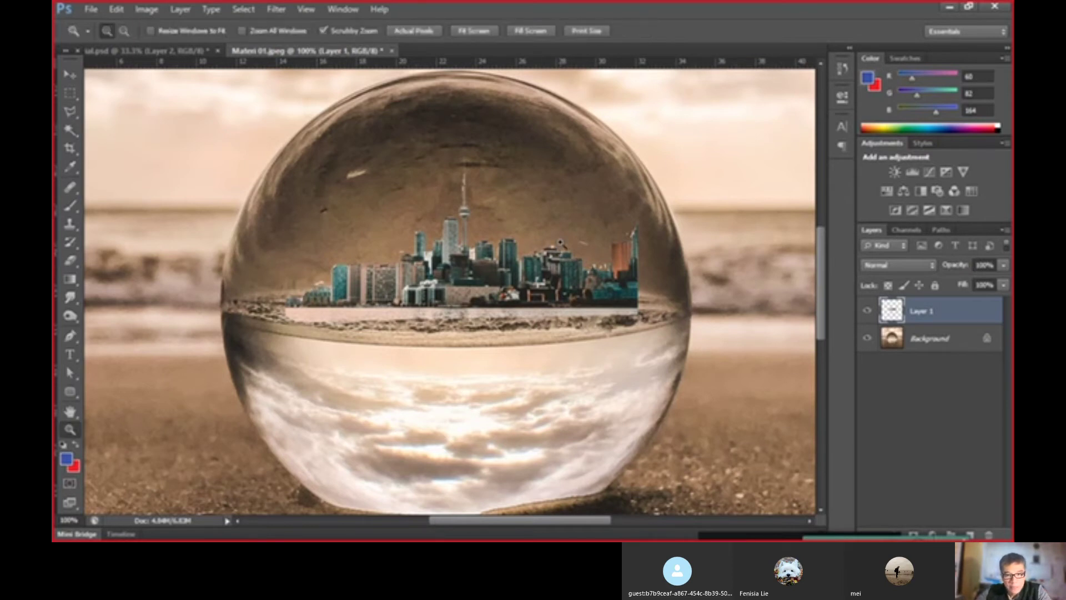
- Zoom into the skyline and erase the pale fringes around the tower's spire
drag(560, 243, 560, 242)
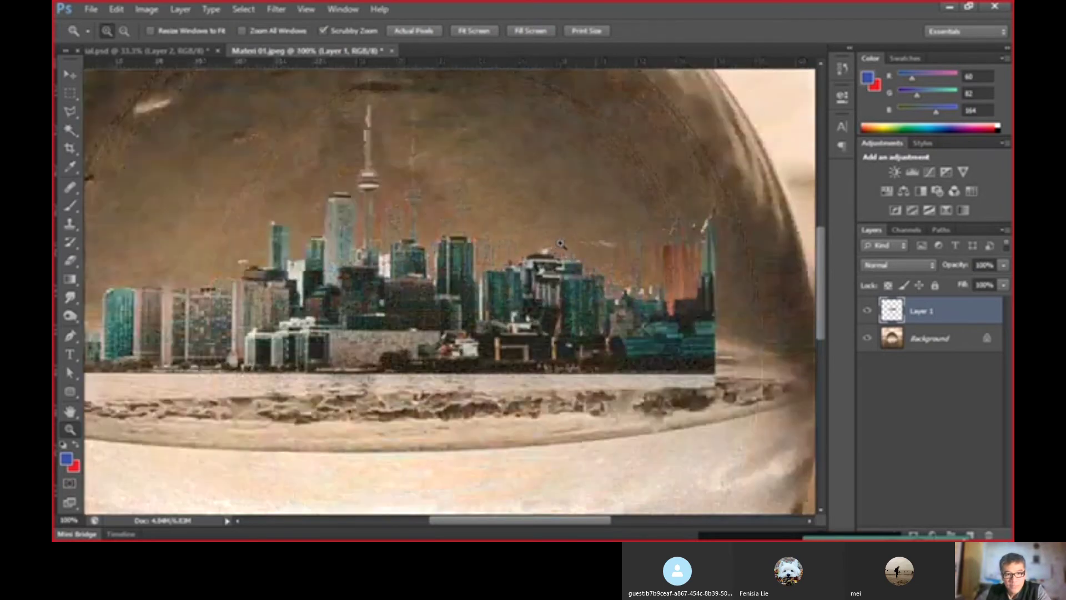
drag(485, 251, 619, 257)
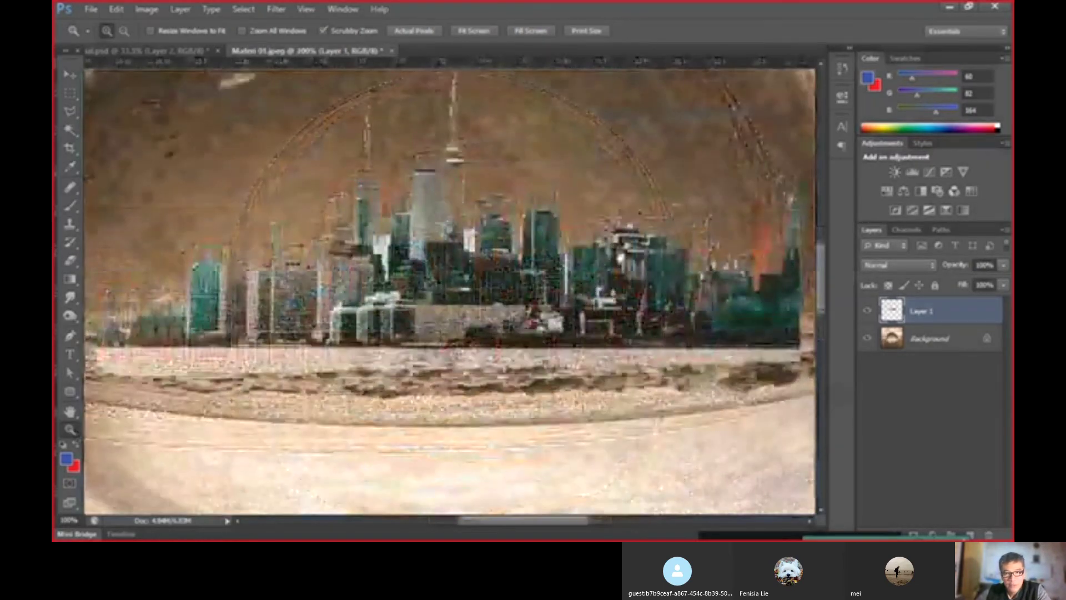
click(70, 261)
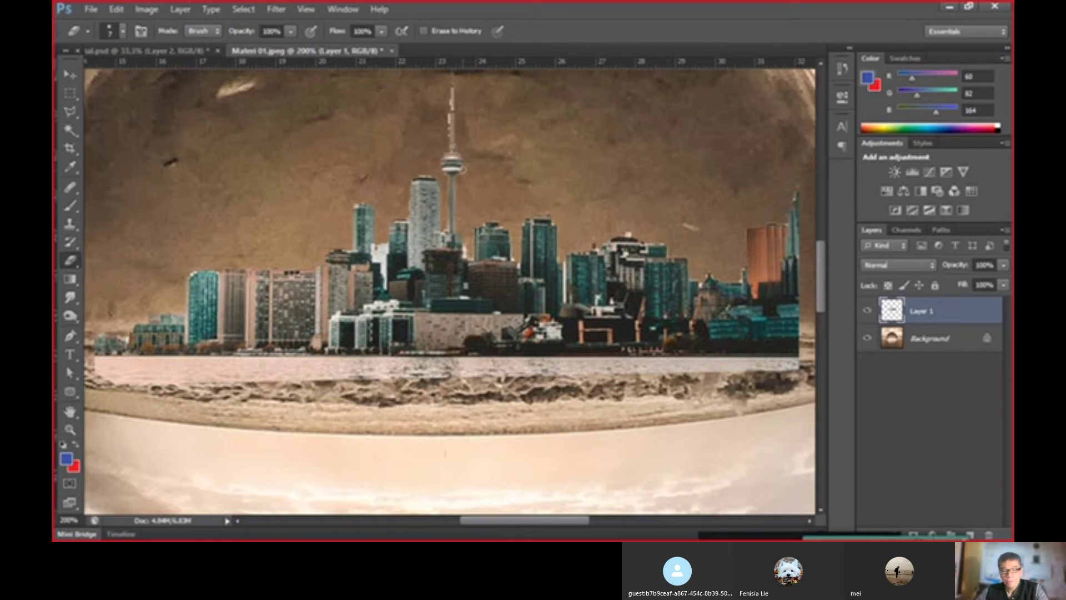
scroll(470, 191, up, 1)
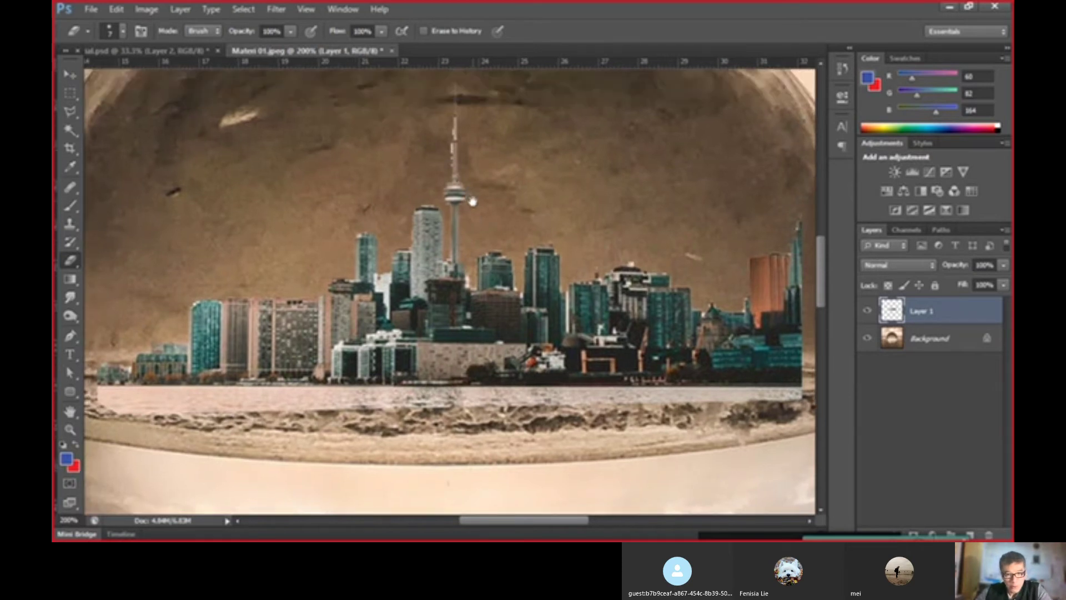
scroll(471, 197, up, 1)
scroll(473, 204, up, 1)
scroll(473, 204, up, 1)
scroll(474, 206, up, 1)
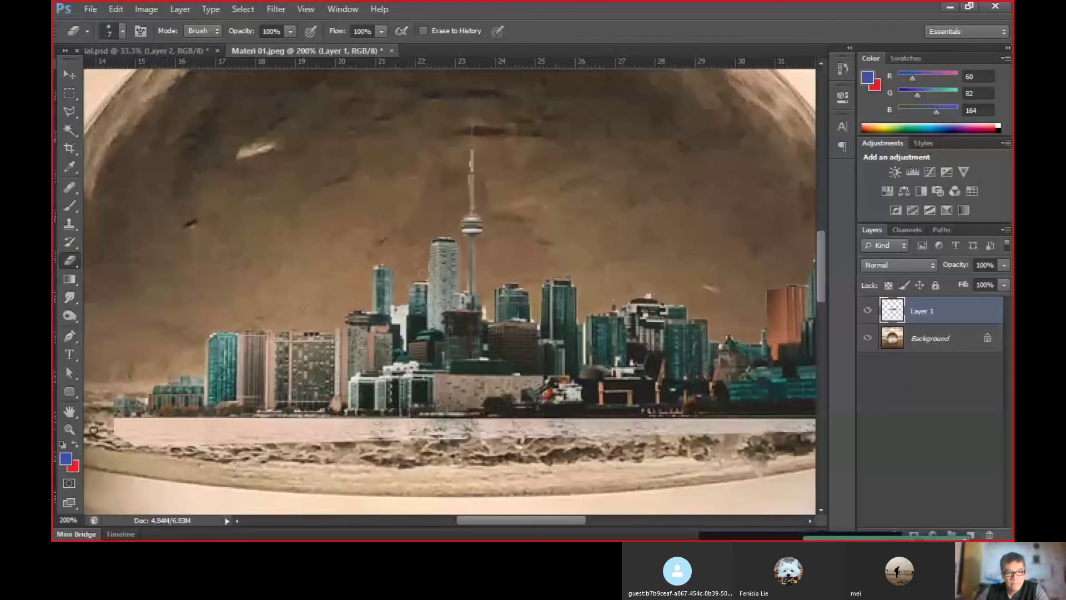
click(75, 429)
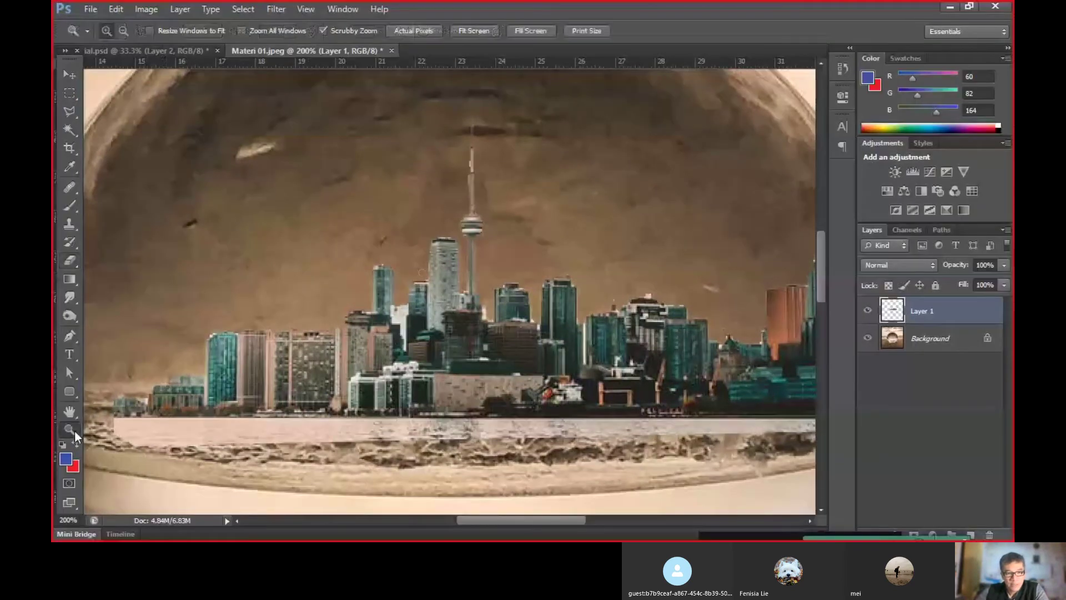
- Zoom out and drag Layer 1 upward into the globe's upper half
alt+click(470, 331)
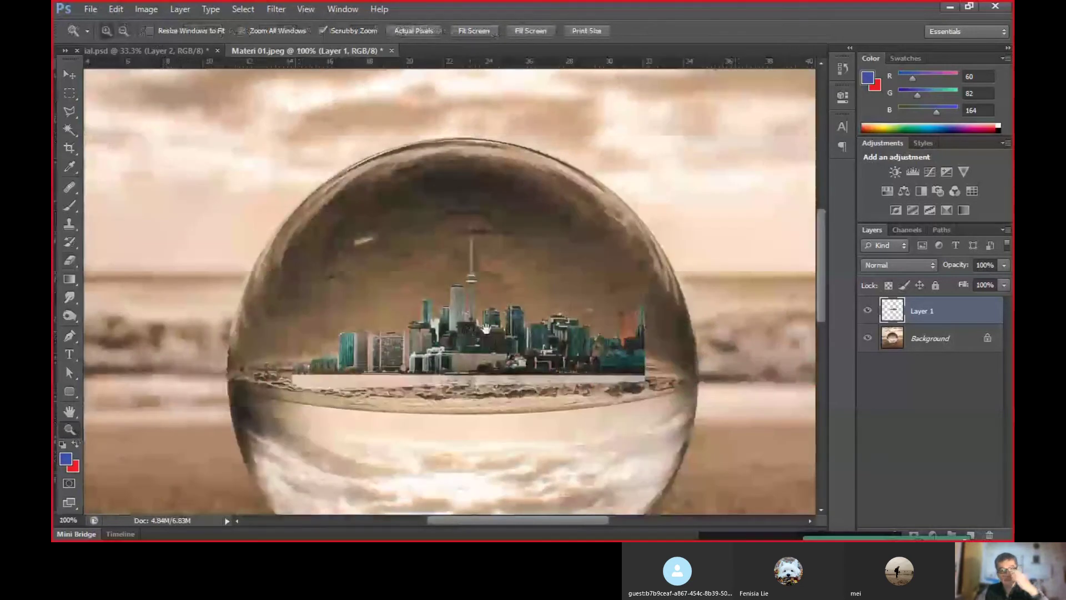
scroll(486, 328, down, 3)
key(v)
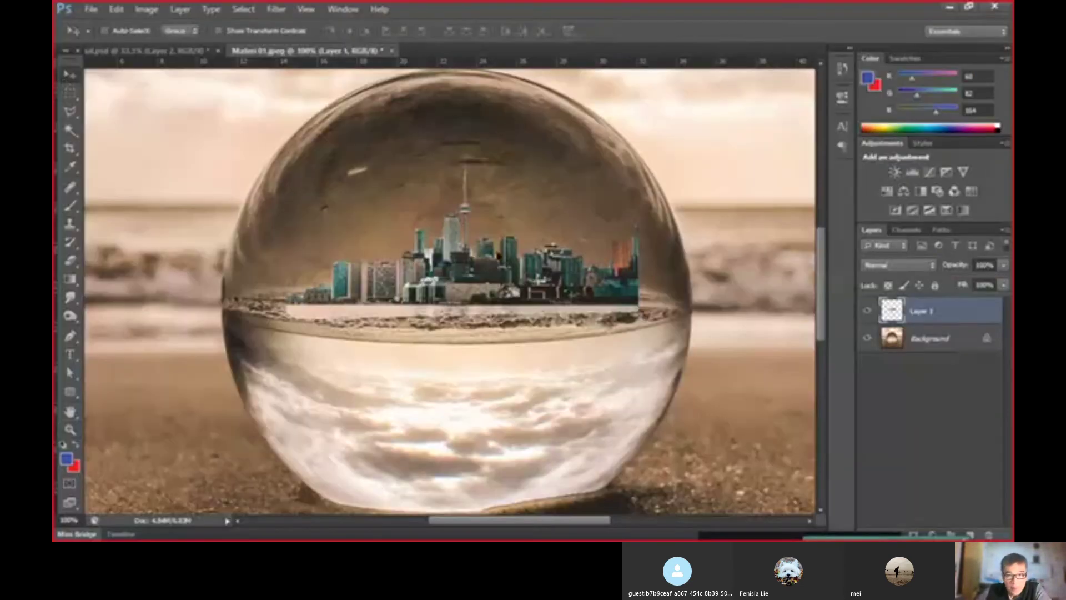
mouse_move(490, 288)
mouse_down()
mouse_move(485, 244)
mouse_move(482, 254)
mouse_up()
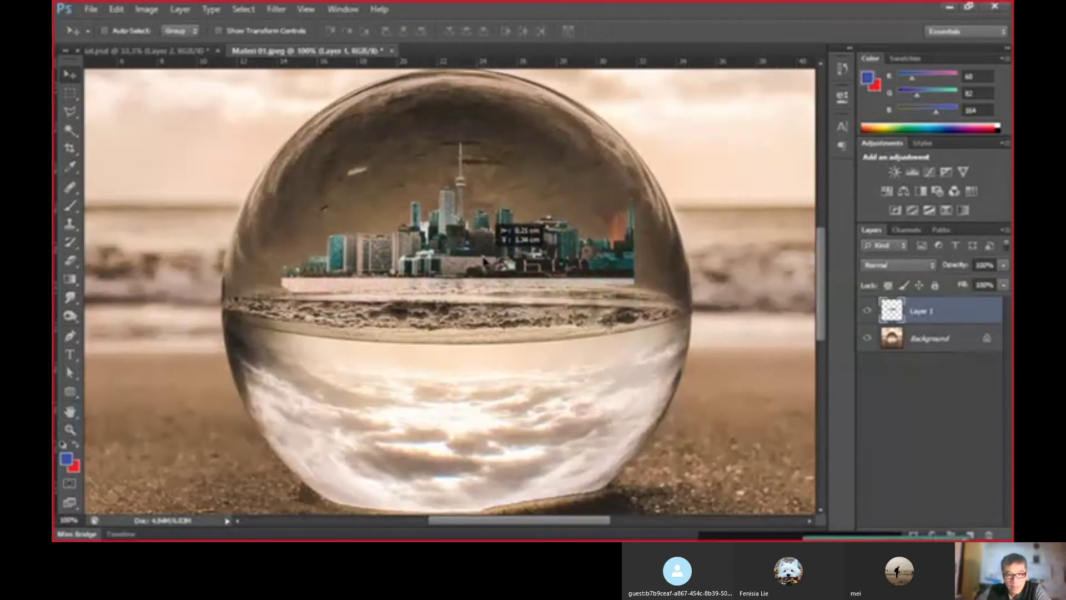
drag(458, 256, 457, 246)
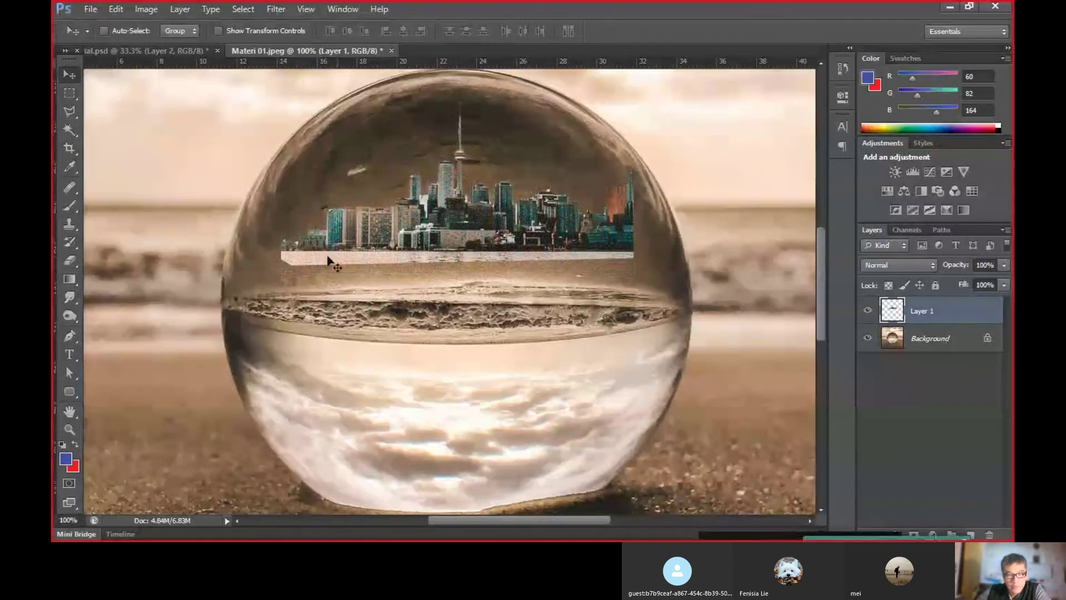
click(71, 264)
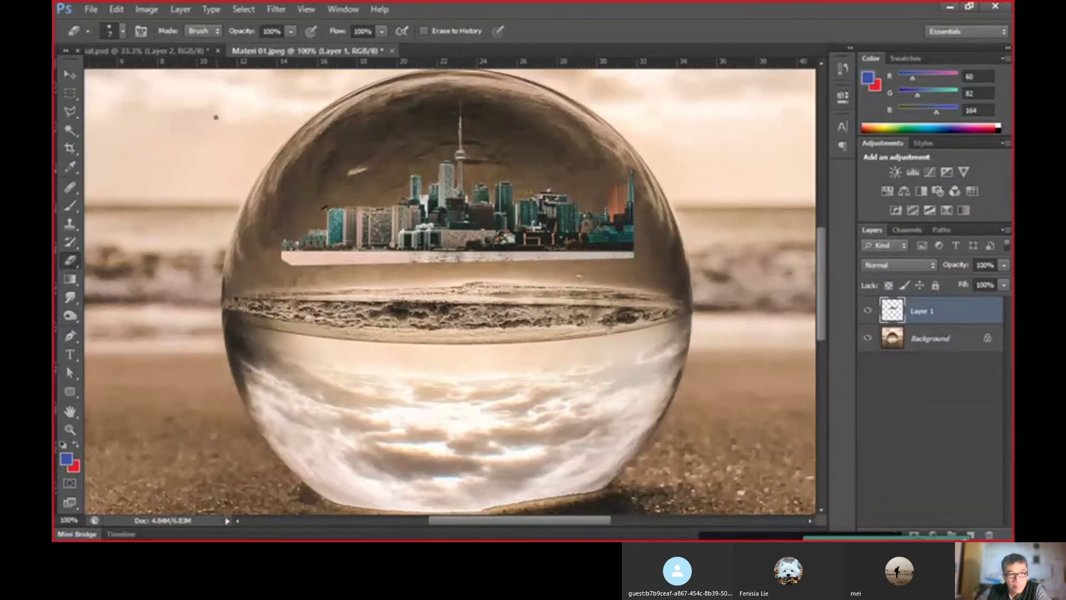
- Set the Eraser to 60% opacity and 25 px size for the strip under the skyline
click(290, 32)
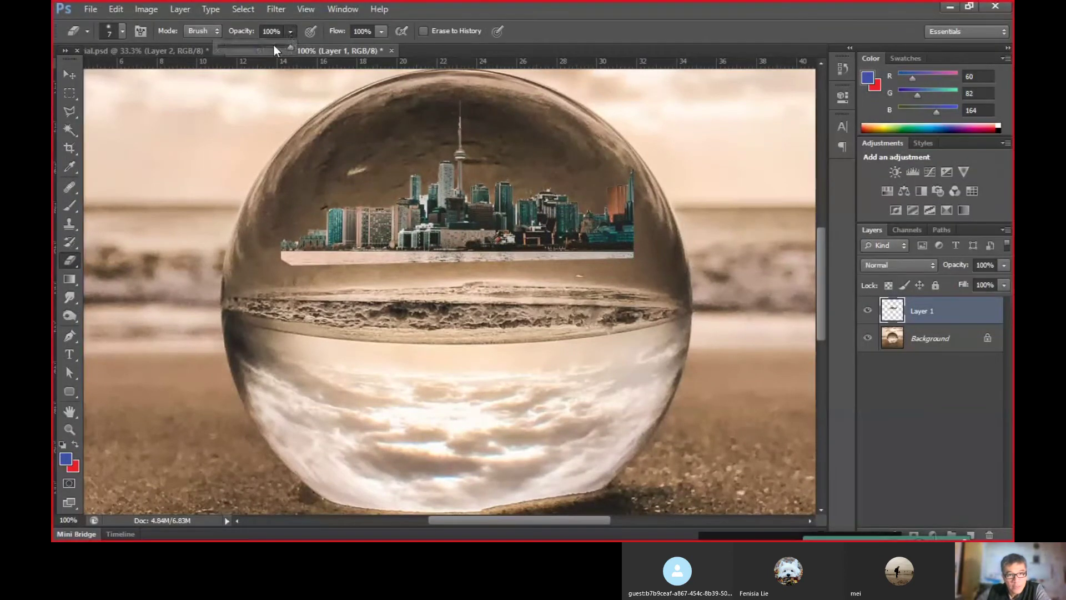
drag(272, 46, 262, 47)
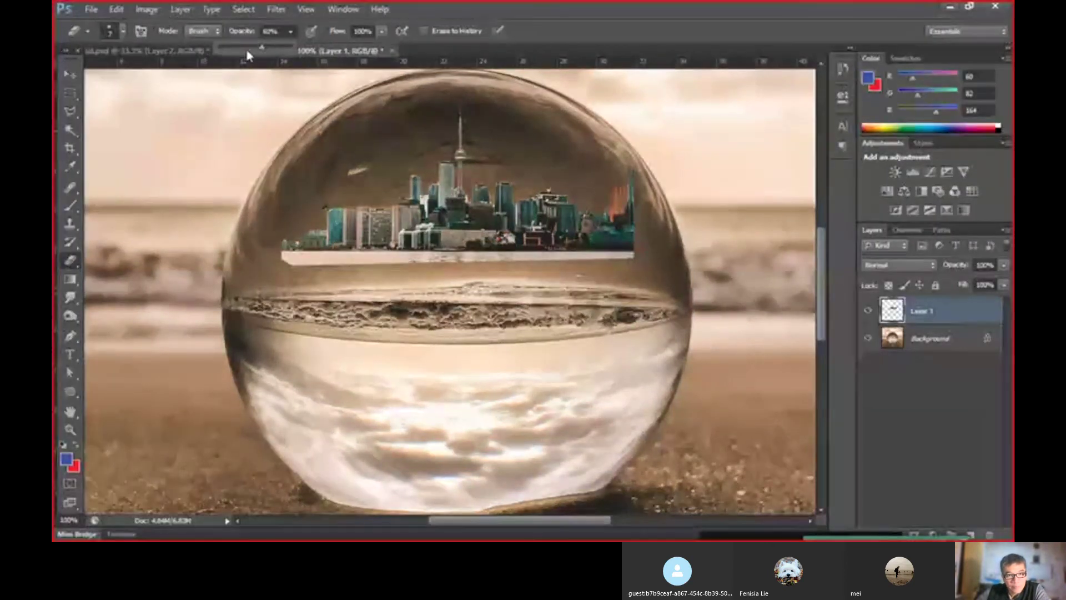
click(122, 34)
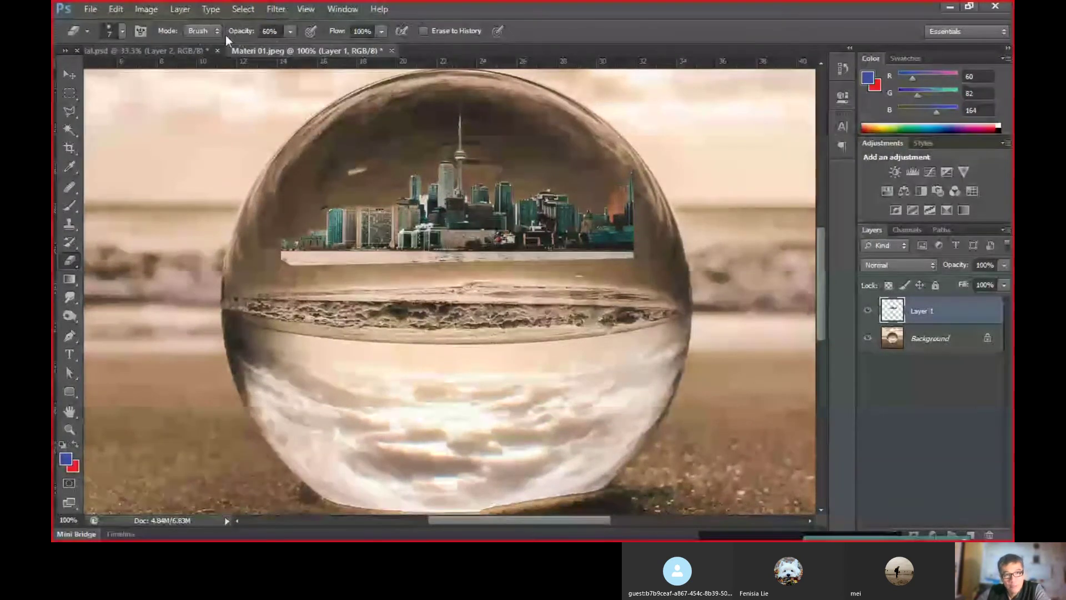
click(122, 32)
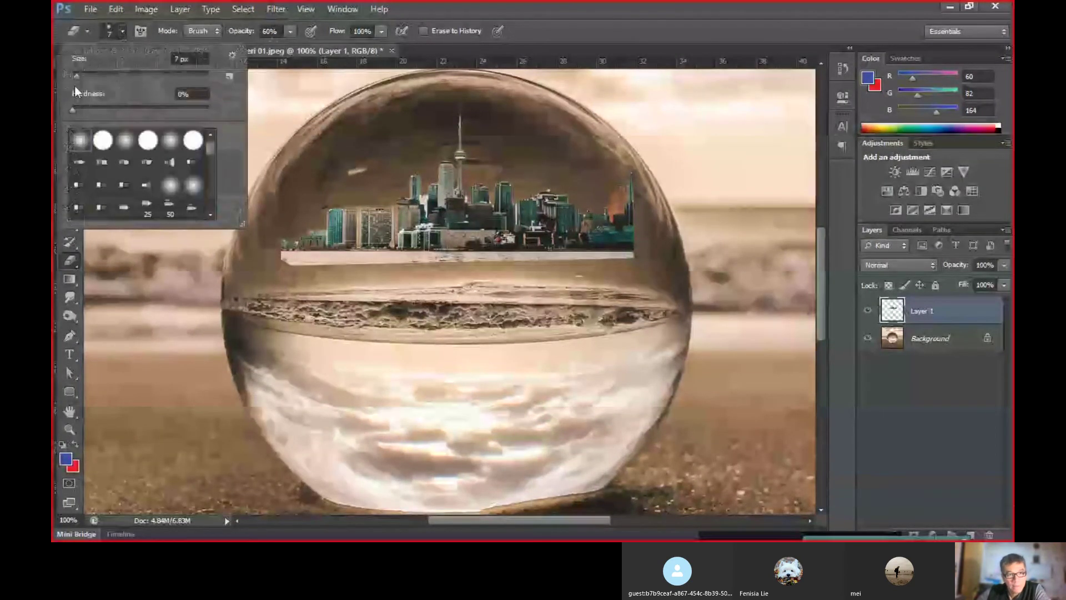
drag(79, 77, 82, 75)
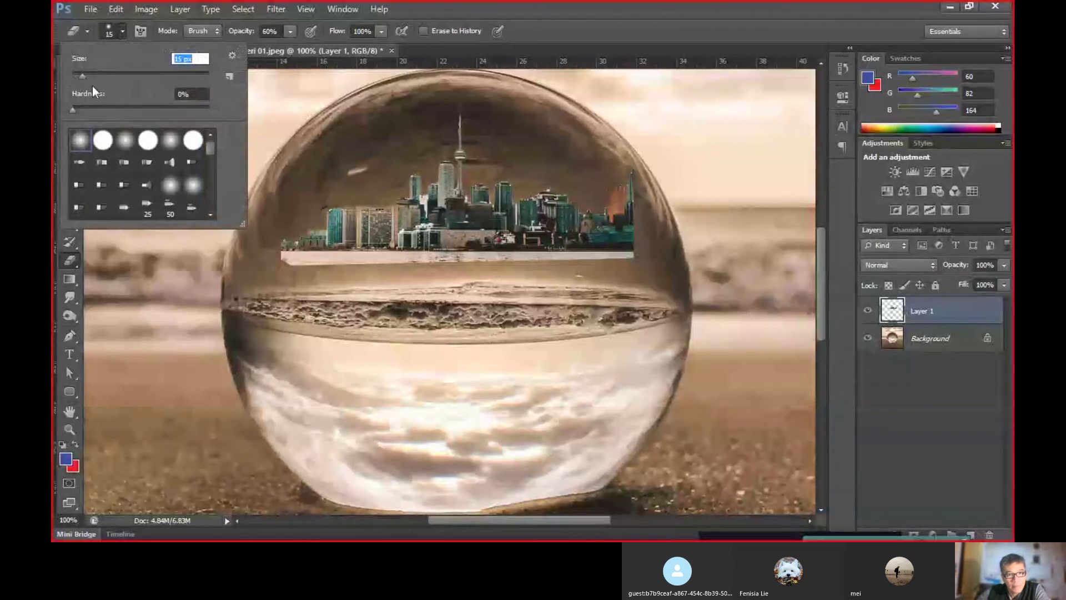
drag(83, 75, 89, 77)
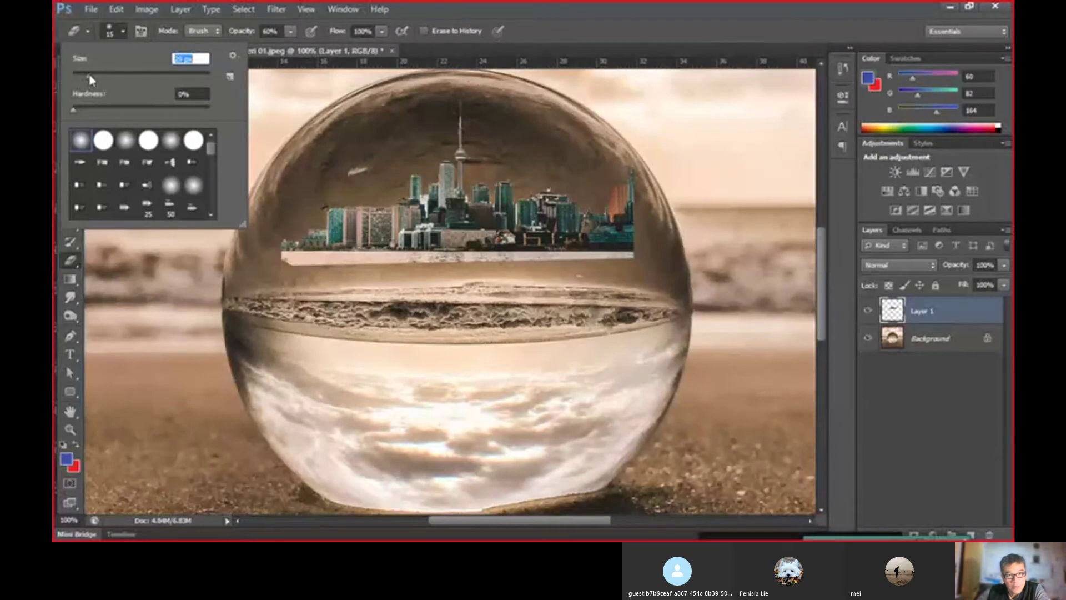
key(Return)
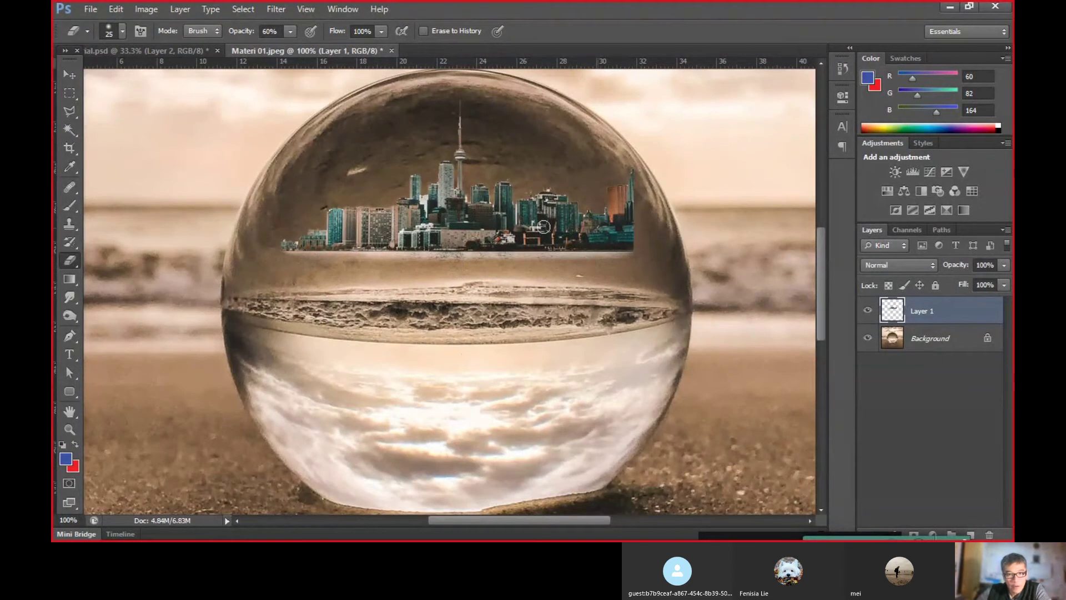
- Move Layer 1 down so the skyline rests on the globe's horizon
click(73, 78)
drag(481, 212, 477, 257)
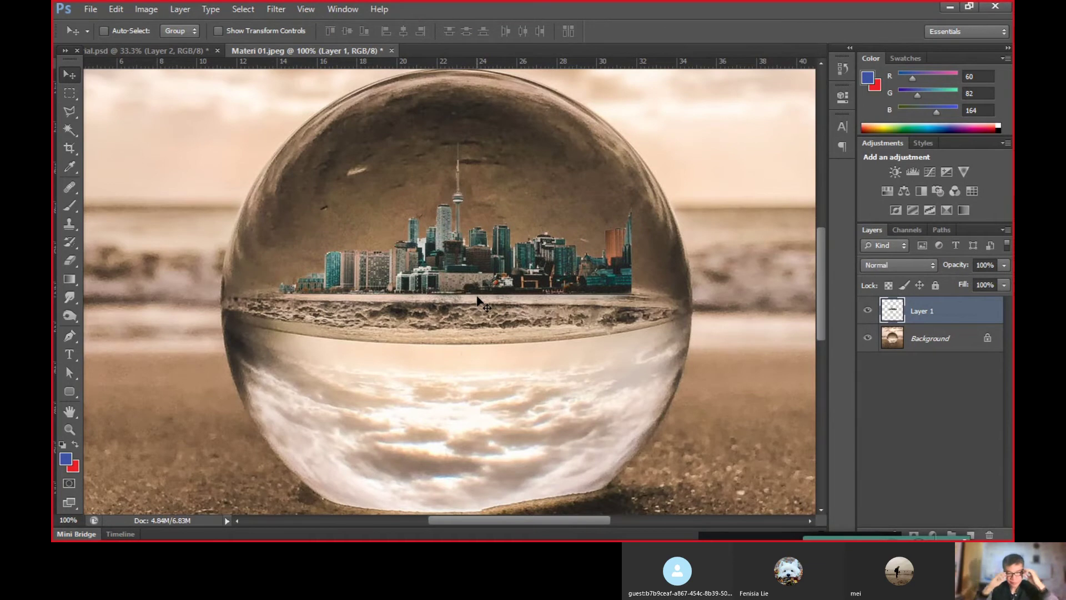
click(76, 434)
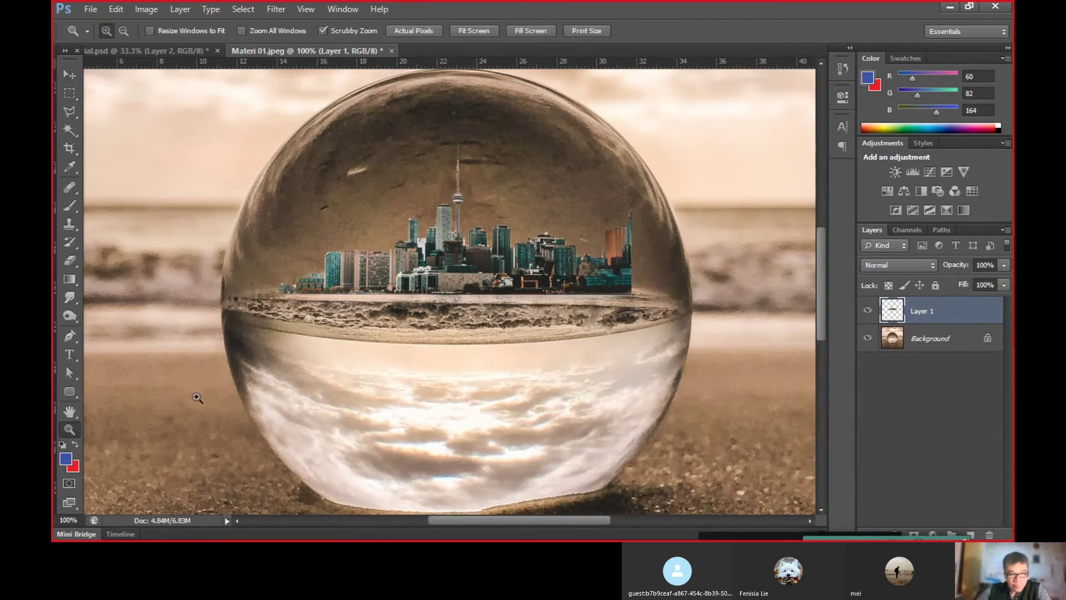
alt+click(363, 305)
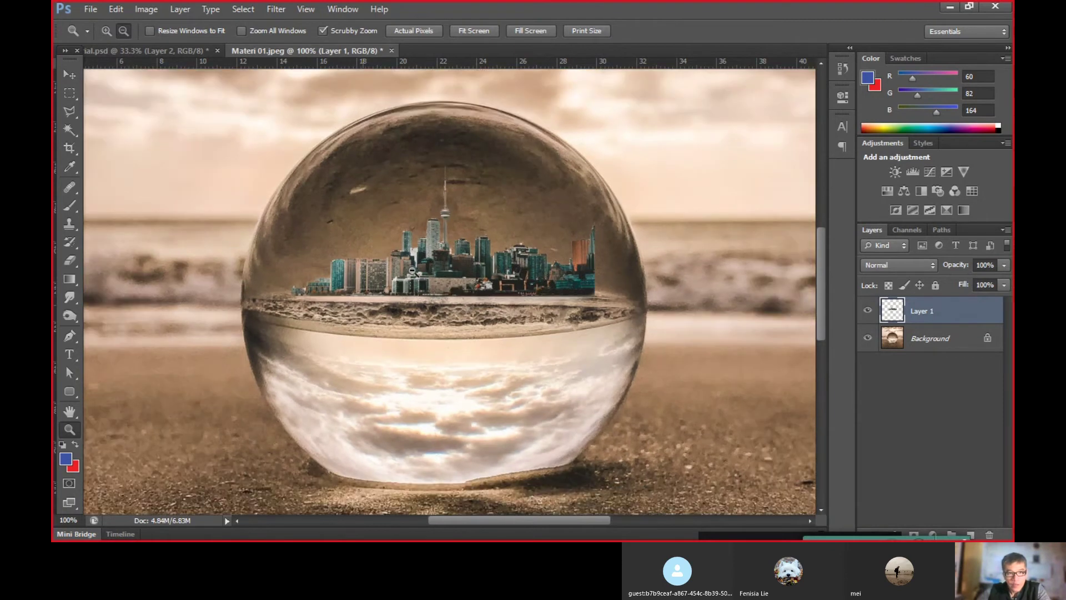
click(412, 272)
key(v)
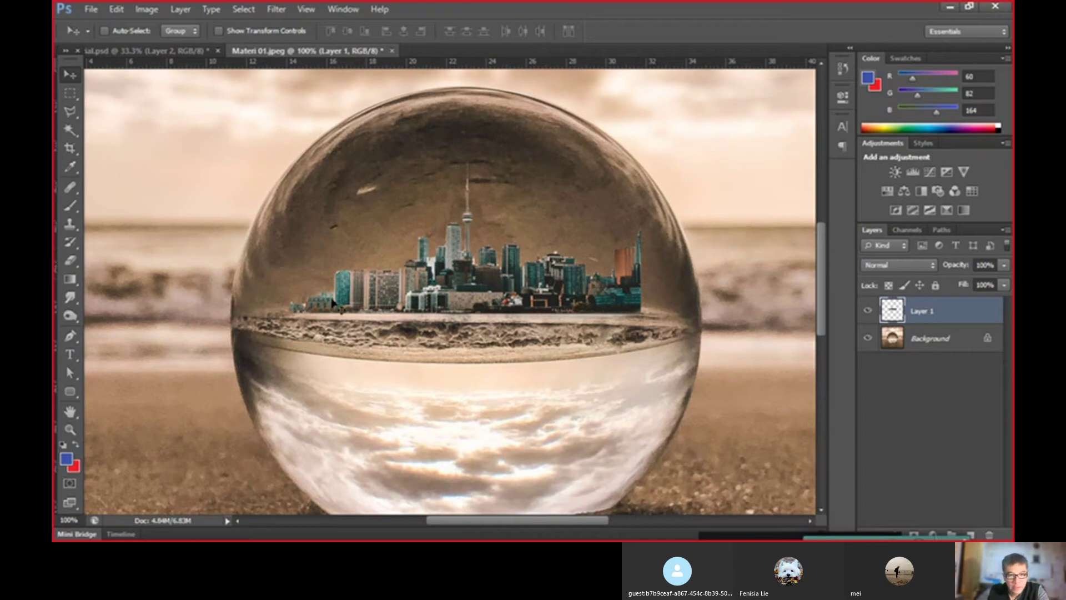
- Zoom out to see the beach, then zoom to full size on the city in the globe
click(70, 431)
mouse_move(517, 304)
mouse_down()
mouse_move(480, 300)
mouse_move(430, 269)
mouse_up()
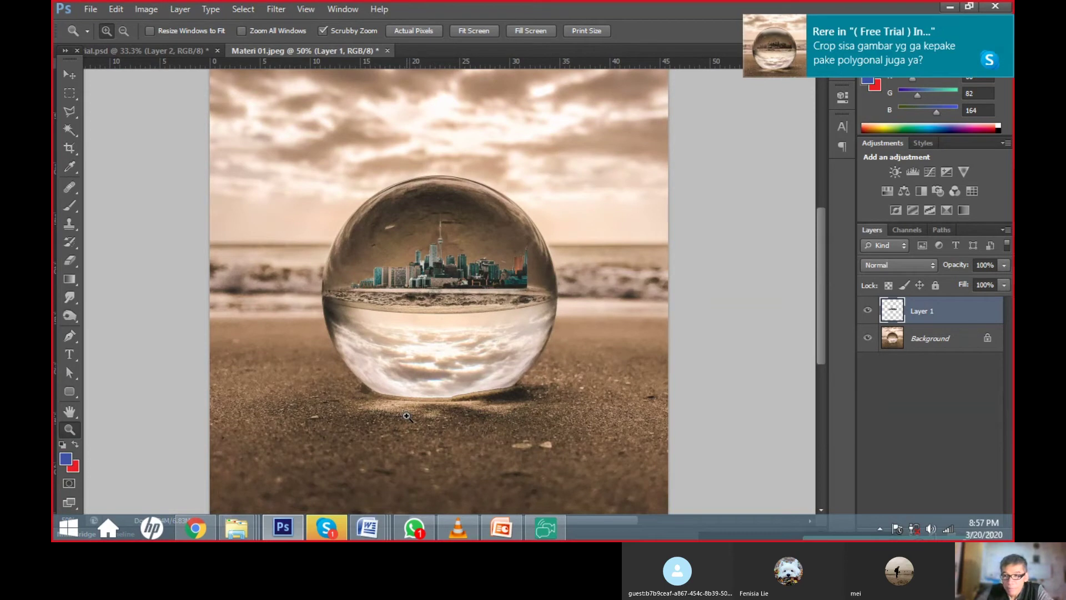
click(443, 280)
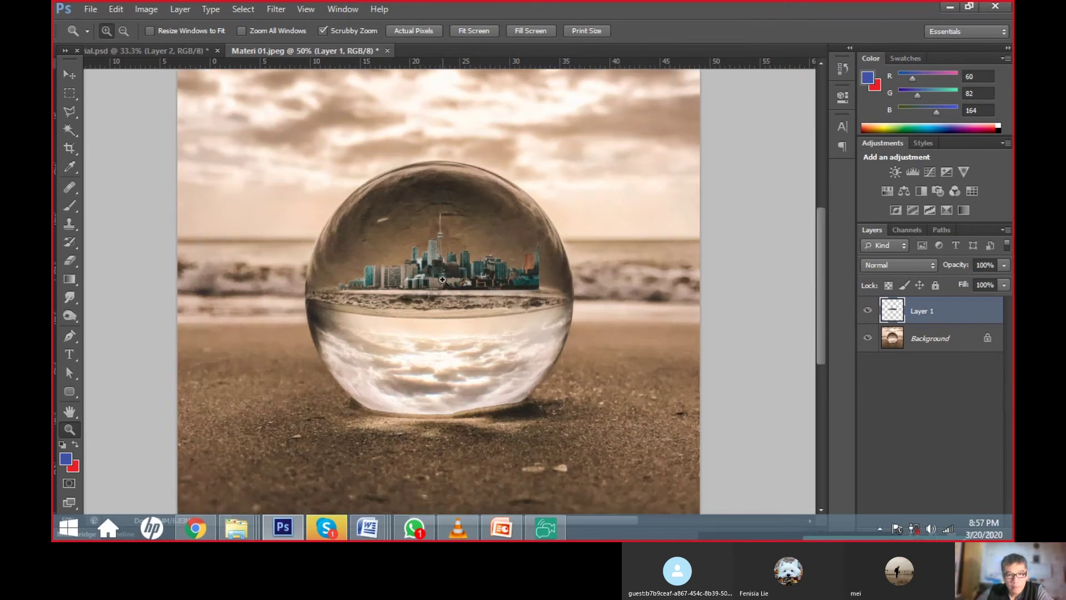
click(442, 280)
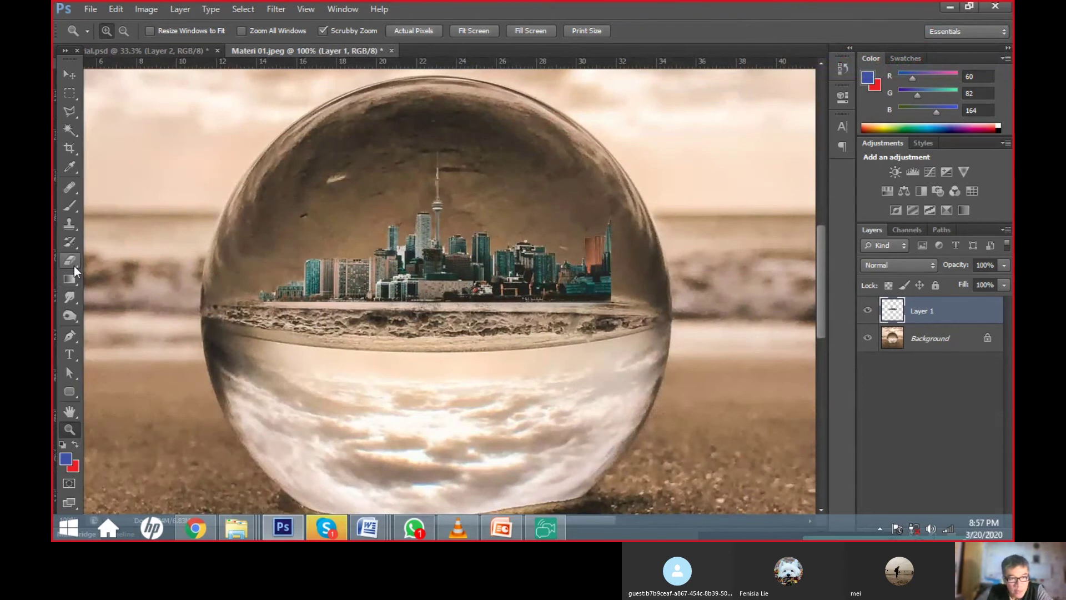
- Zoom to 100% on the city skyline, return to the Move tool, and restore the window
click(70, 261)
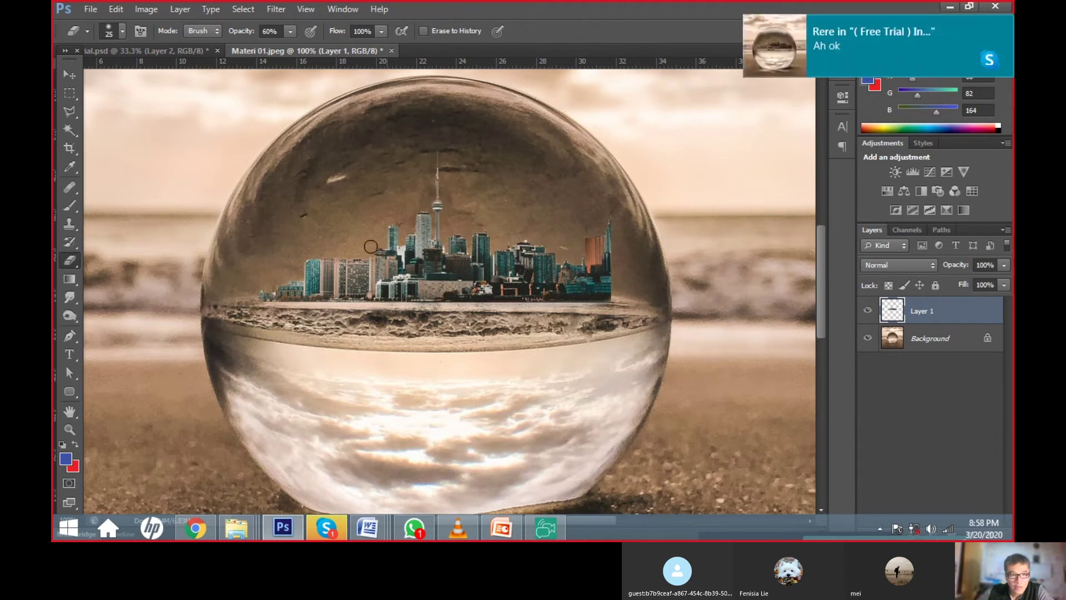
click(72, 76)
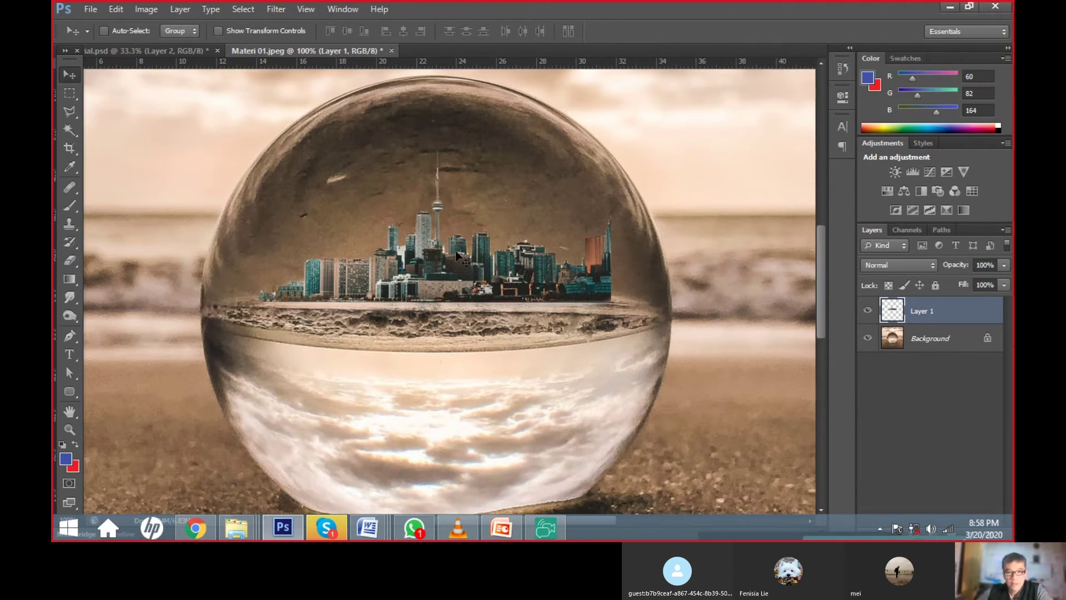
click(69, 430)
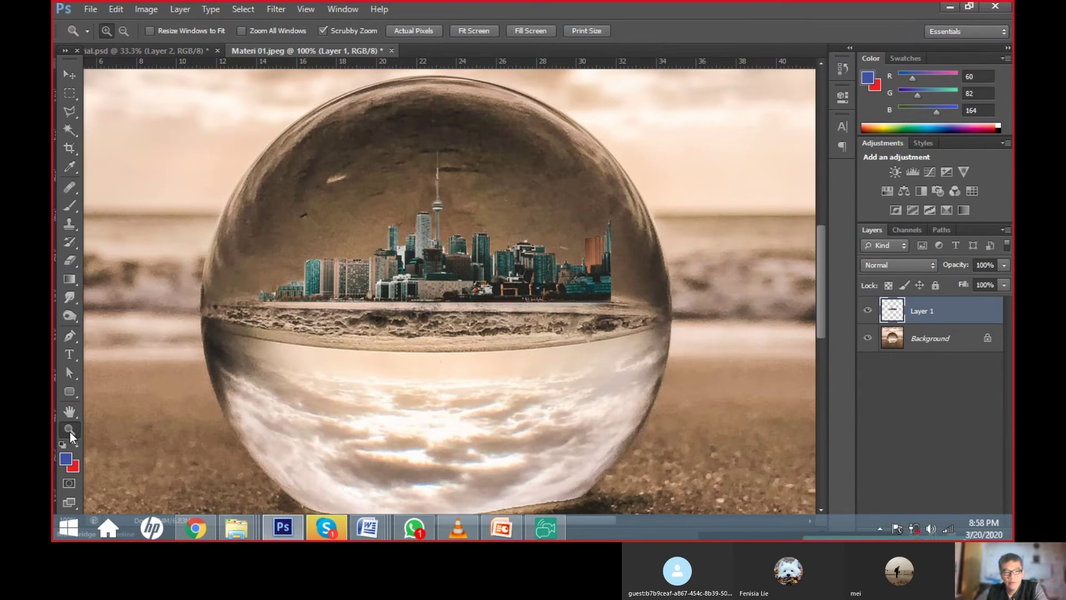
alt+click(459, 294)
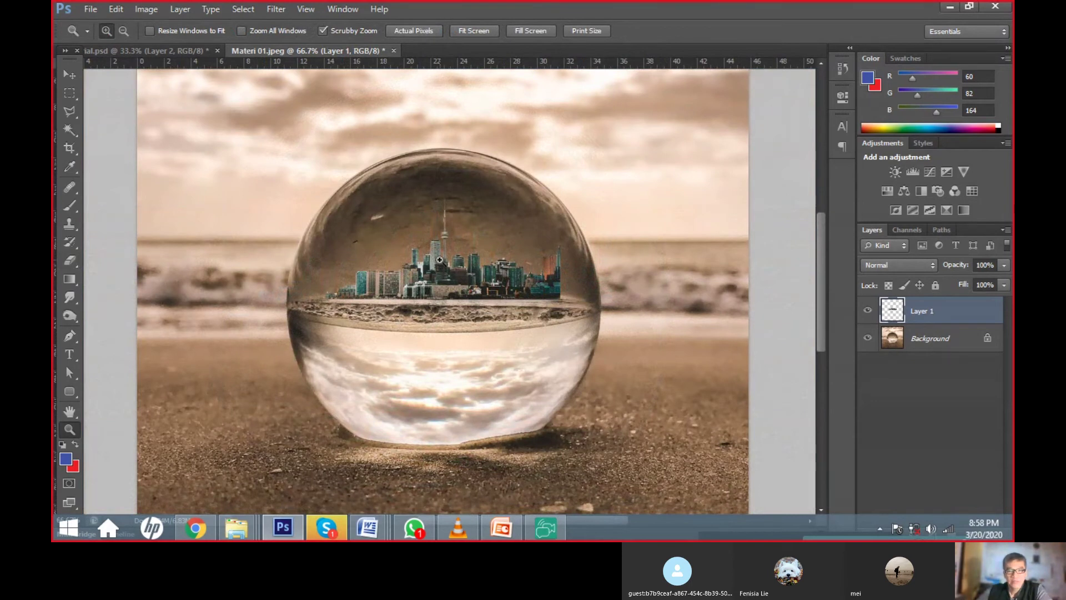
click(440, 259)
key(v)
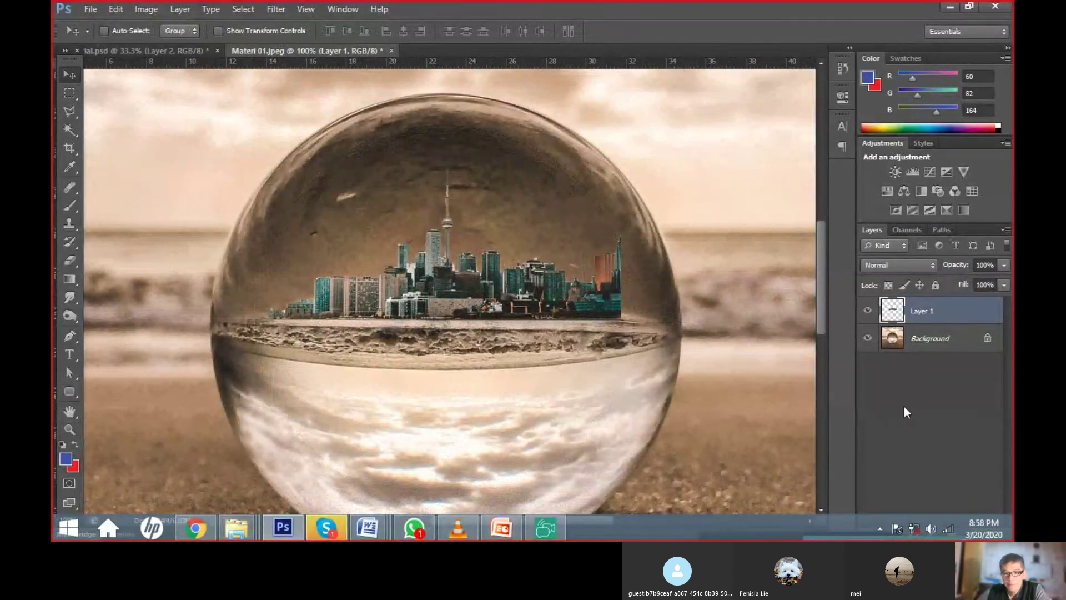
click(968, 7)
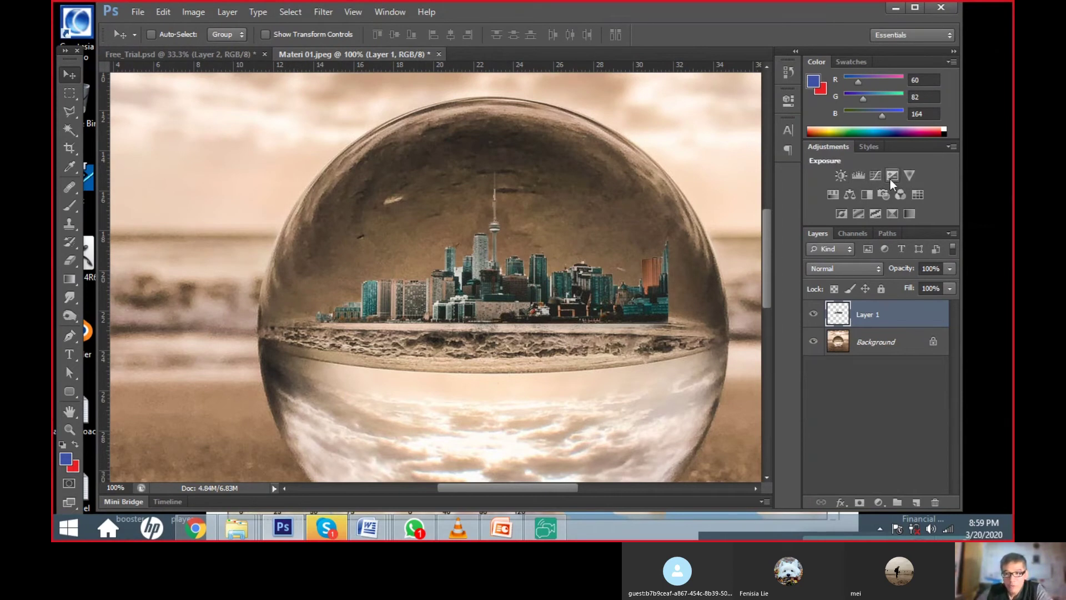
- Open the new fill/adjustment layer list at the bottom of the Layers panel
click(879, 502)
click(857, 474)
click(878, 503)
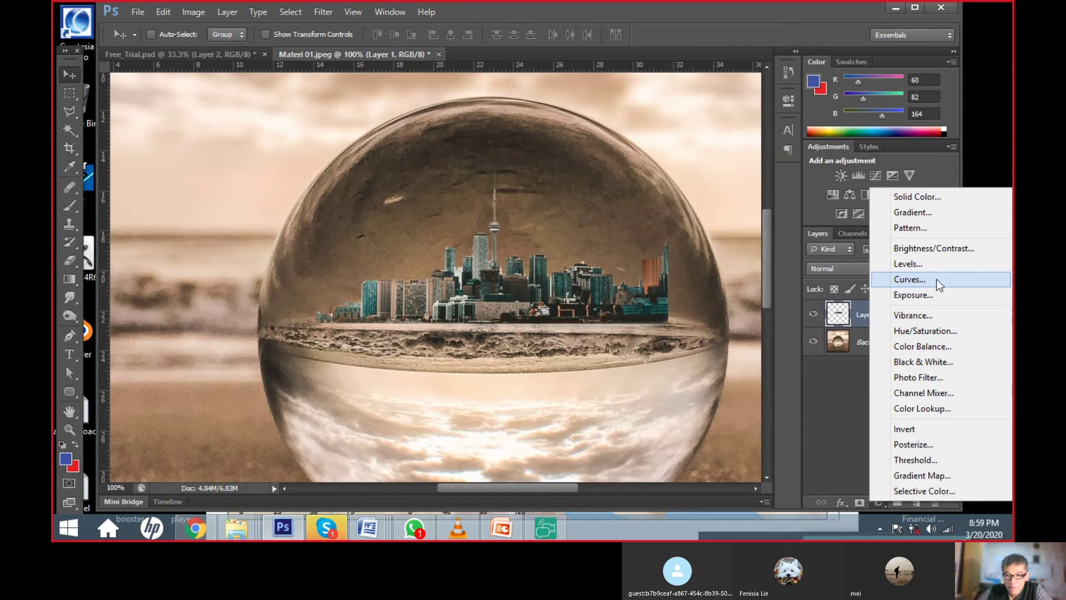
- Add a Curves adjustment layer, trial a strong brightening curve, and undo it
click(953, 281)
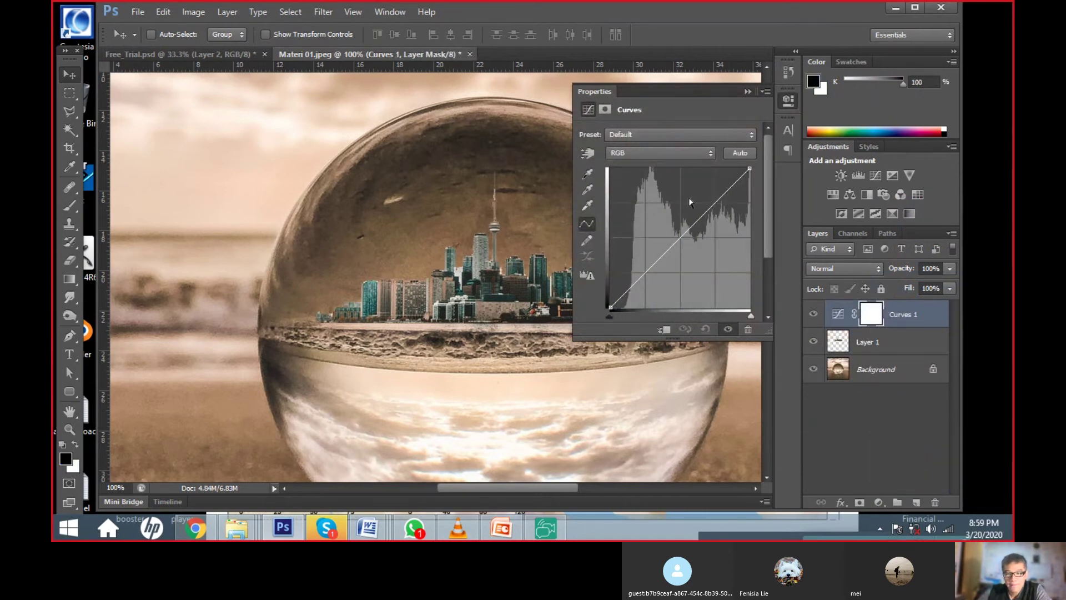
drag(696, 89, 734, 50)
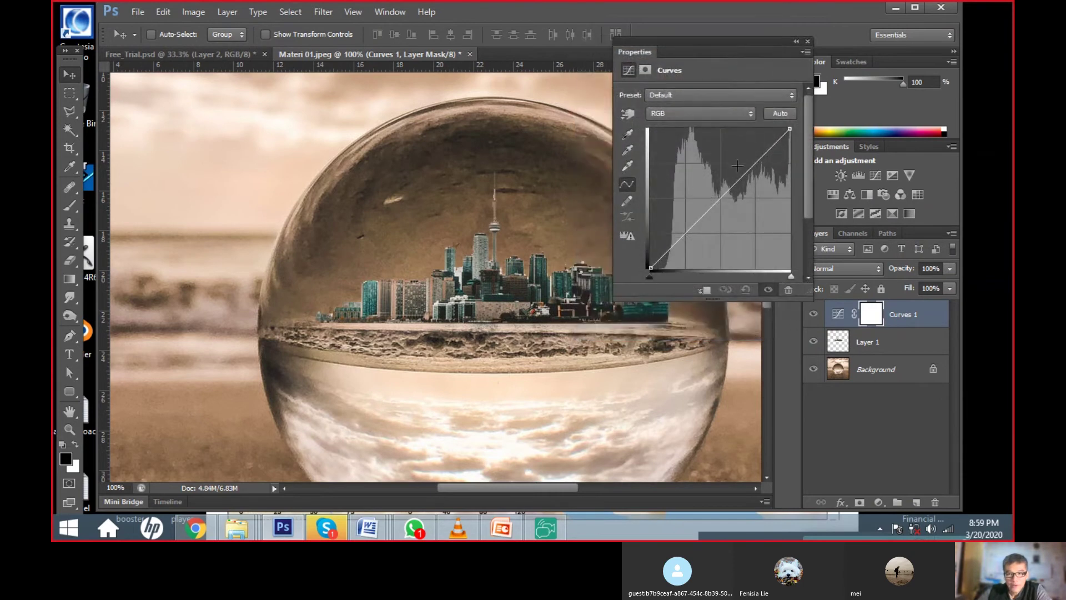
drag(730, 190, 691, 157)
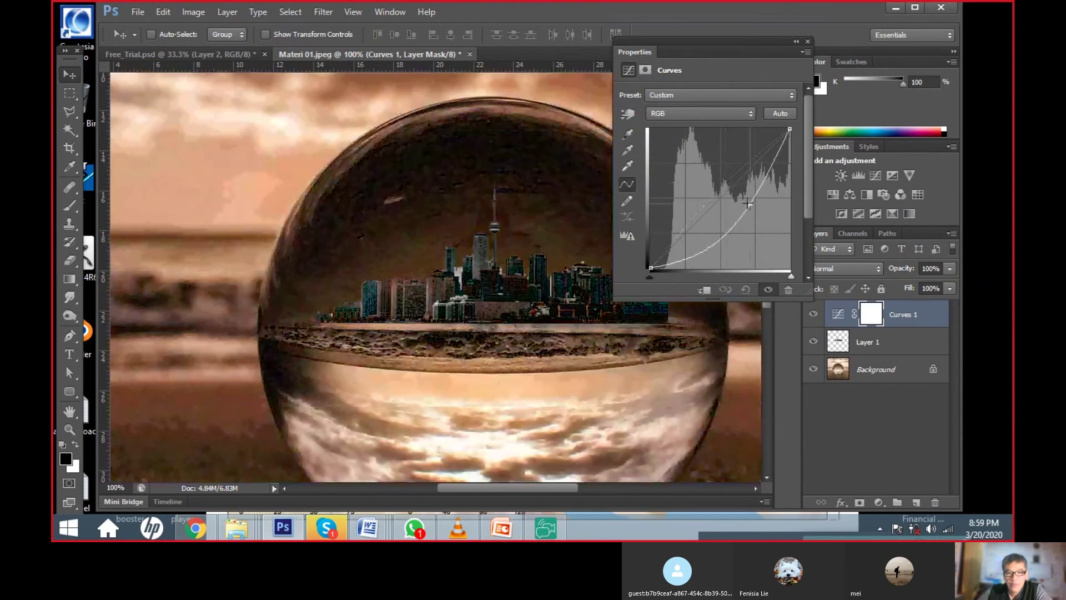
drag(692, 157, 707, 165)
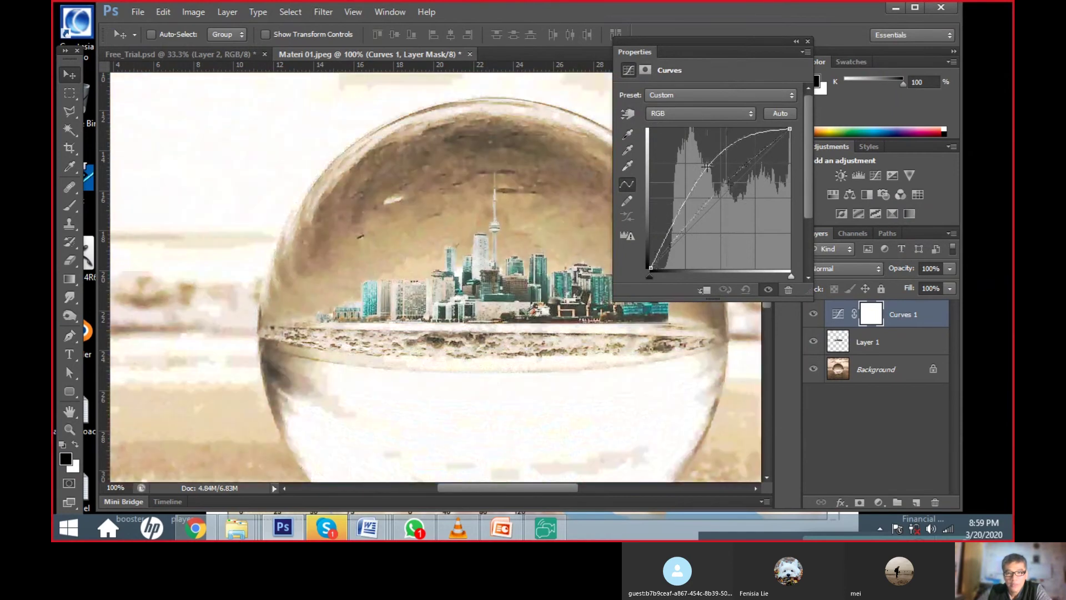
key(ctrl+z)
- Move aside and collapse the Curves properties, then send Curves 1 to the trash
drag(723, 51, 751, 37)
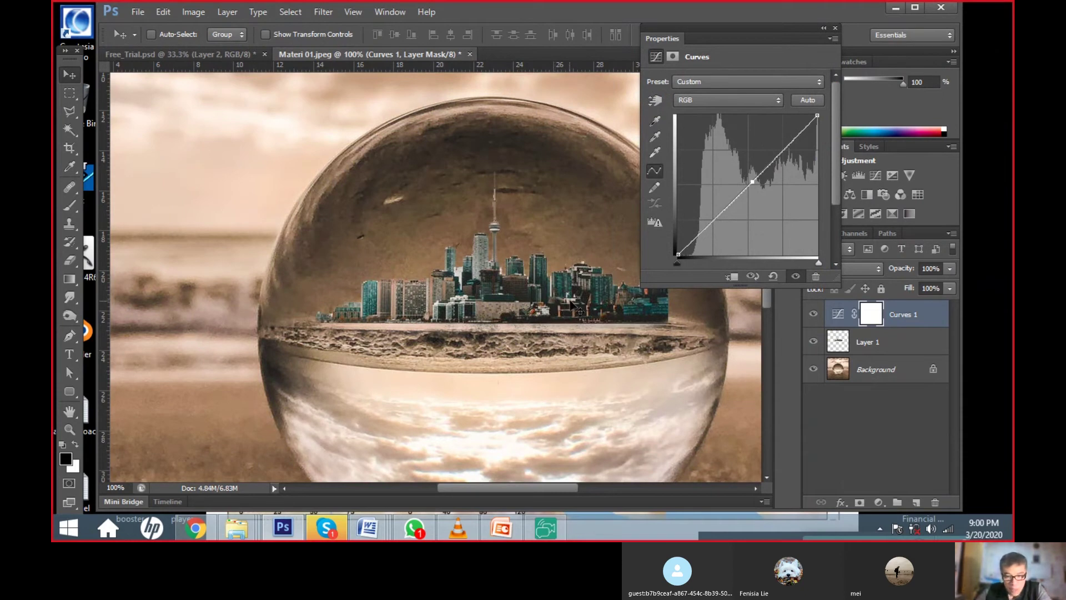
click(839, 314)
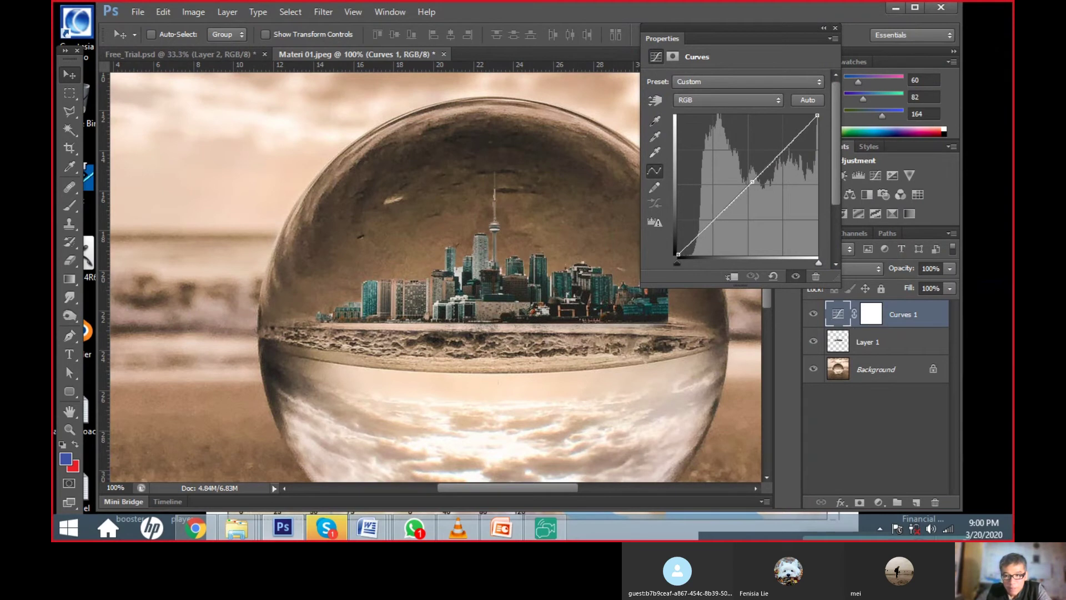
click(836, 27)
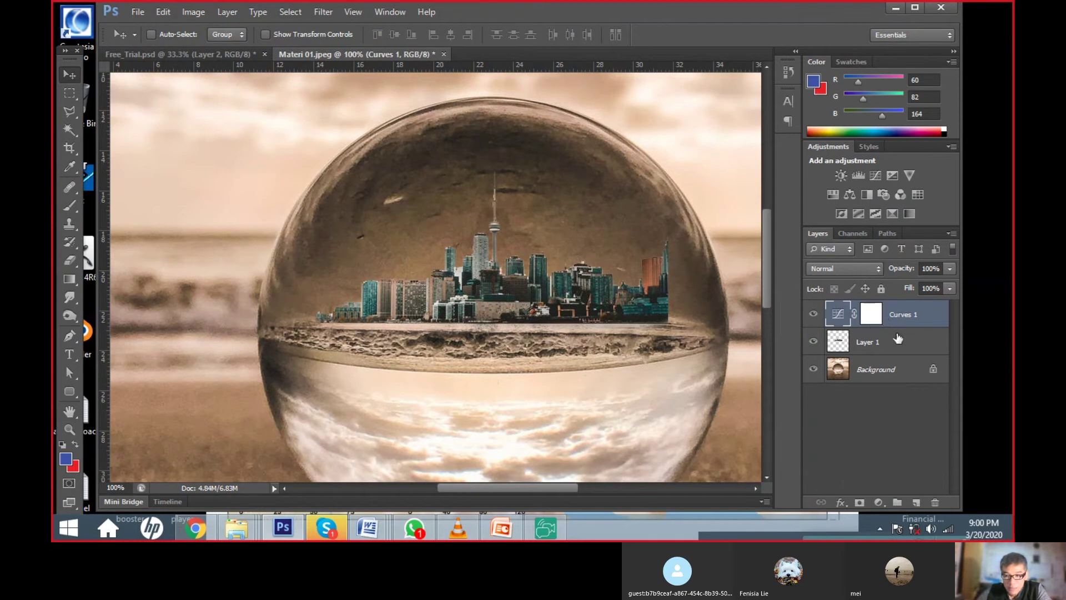
click(935, 502)
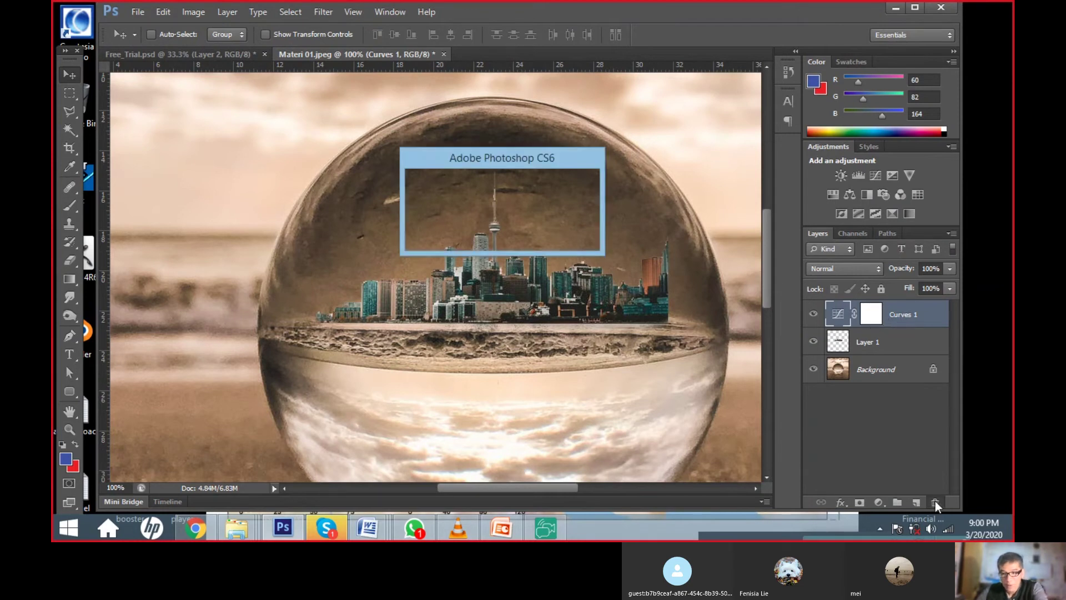
- Delete Curves 1 while keeping Layer 1, then add a fresh default Curves layer
key(Return)
click(935, 502)
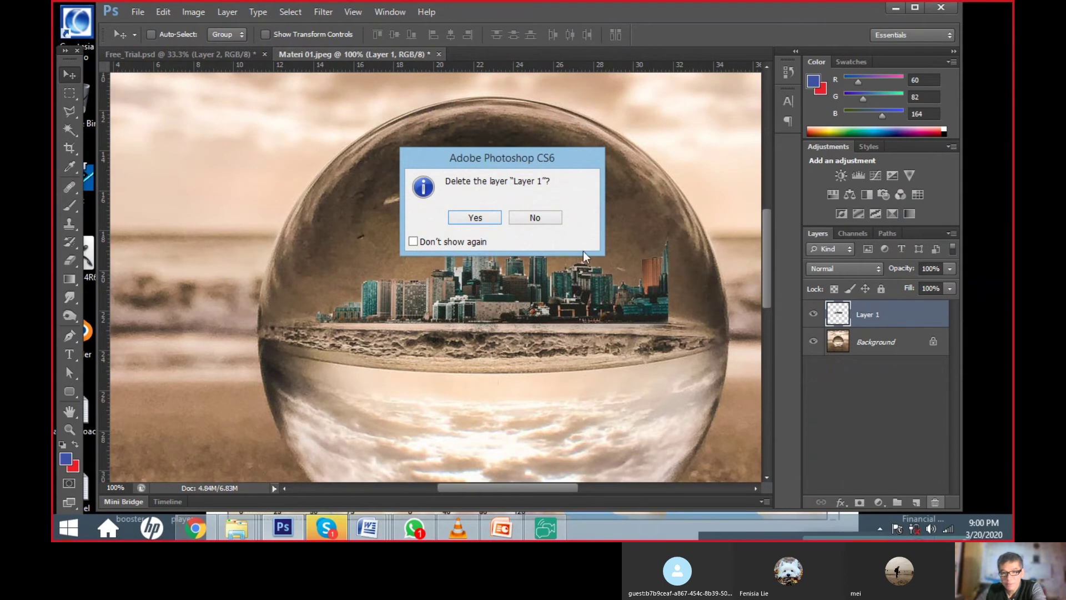
click(548, 218)
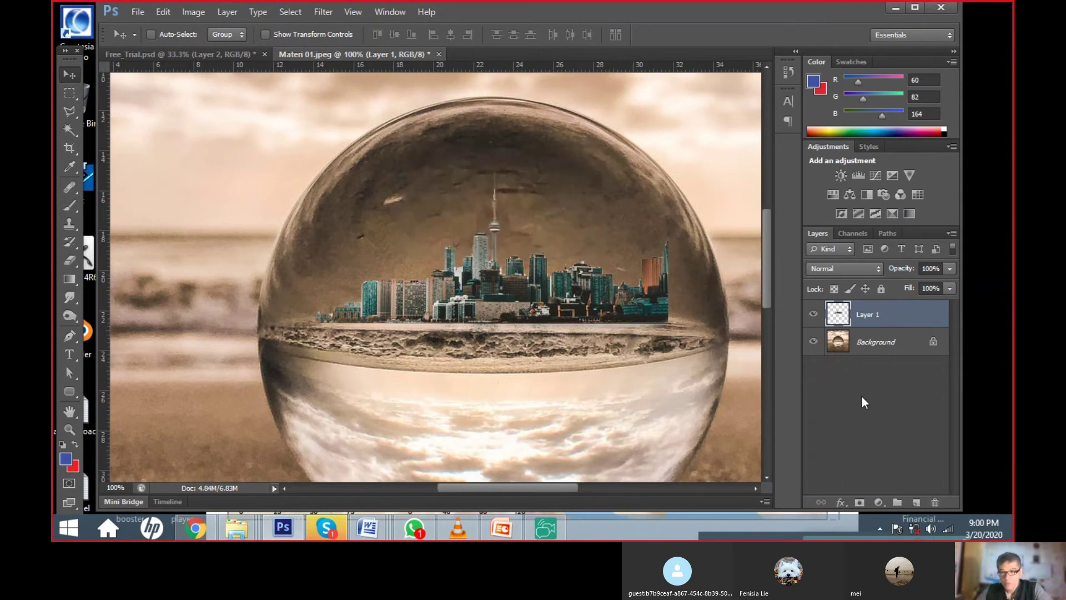
click(879, 503)
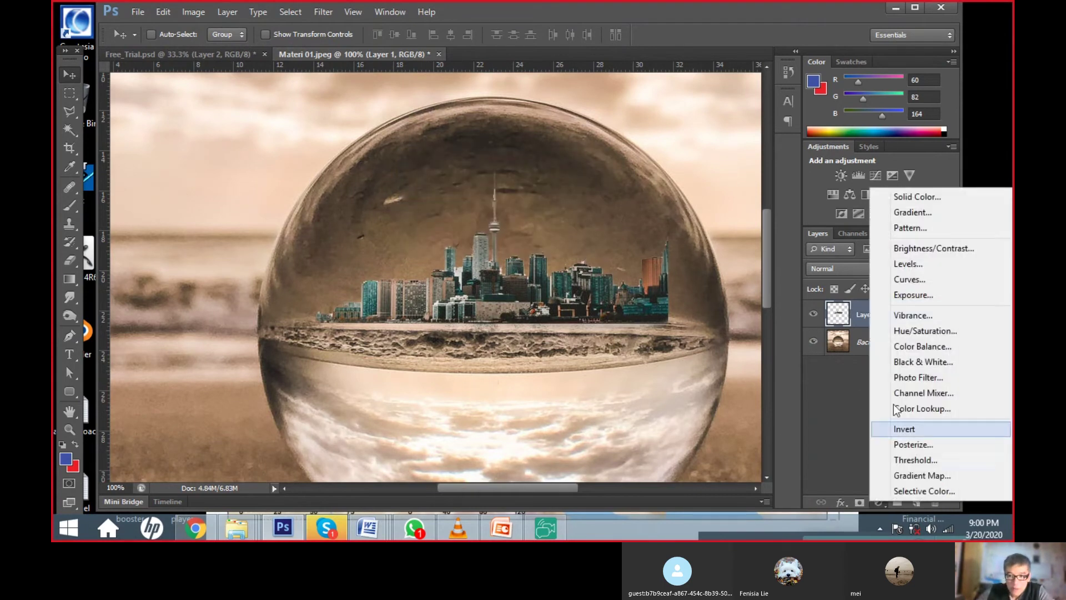
click(845, 312)
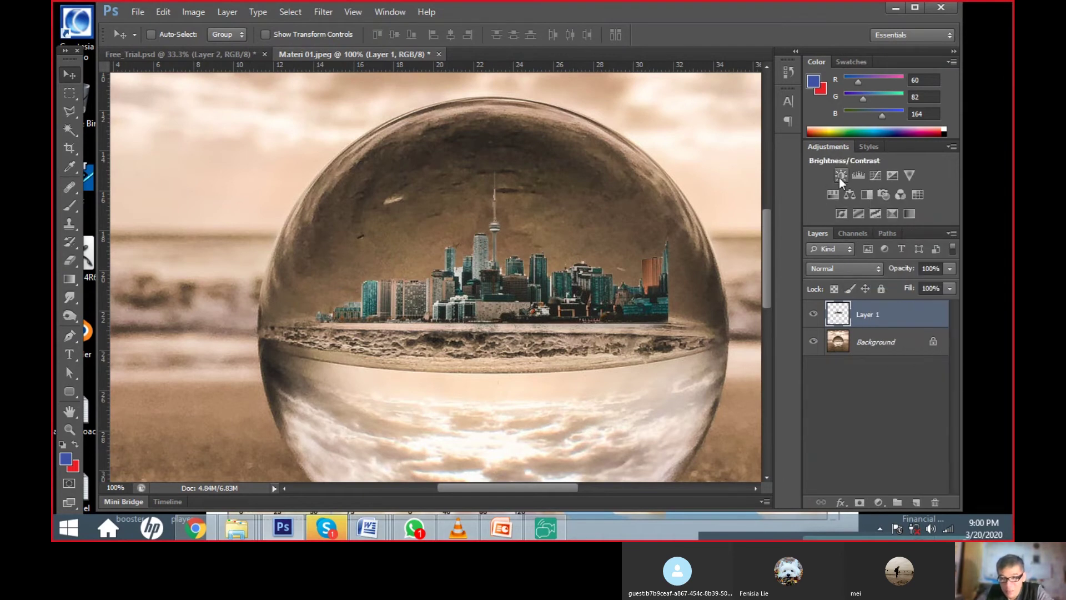
click(875, 176)
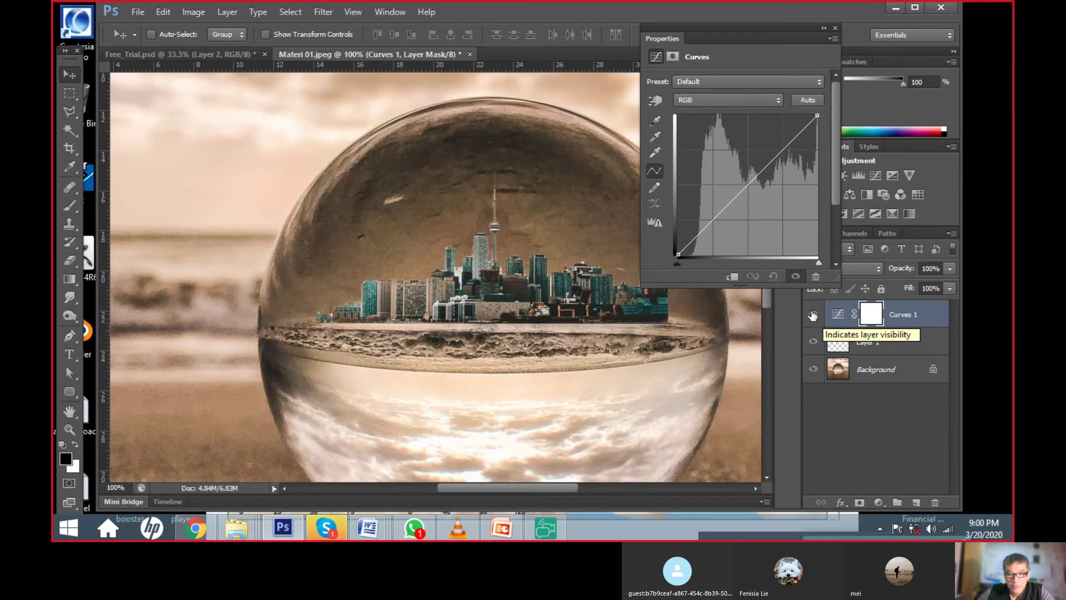
- Toggle Curves 1 visibility, then clip it to Layer 1 with a clipping mask
click(813, 315)
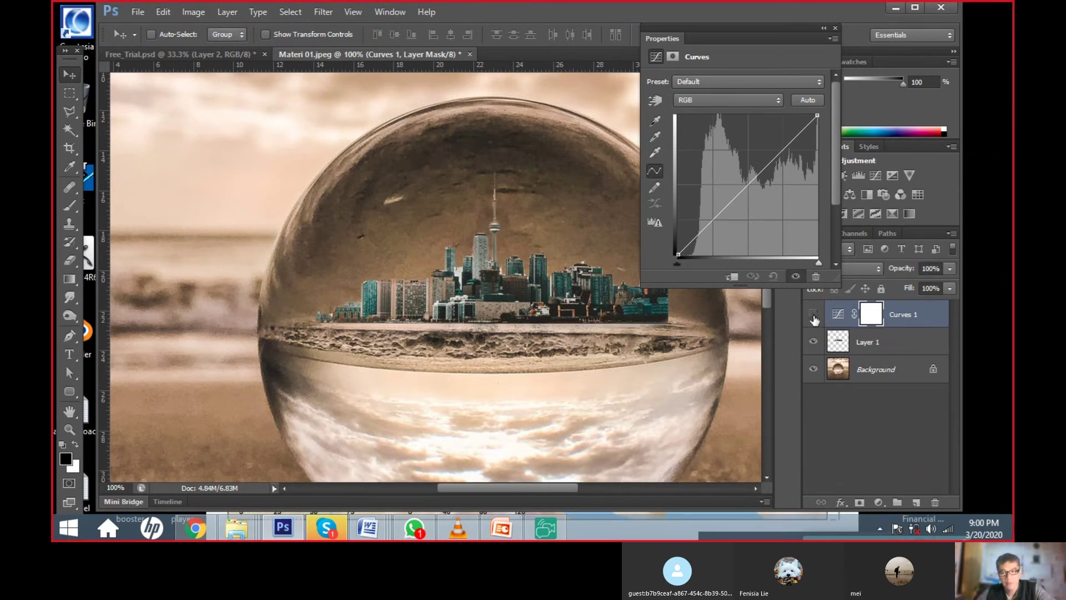
click(814, 315)
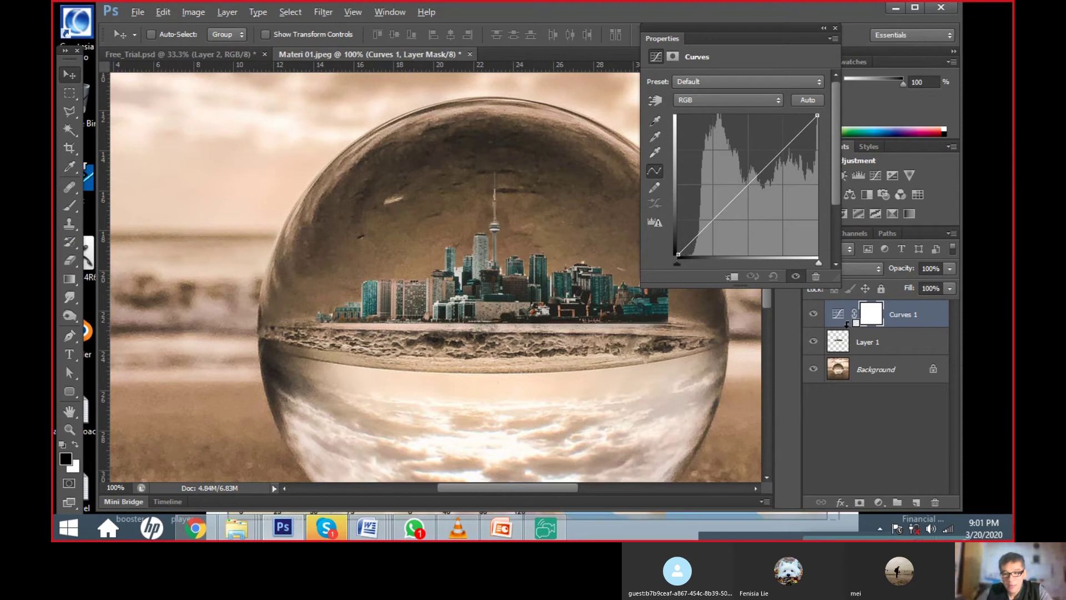
alt+click(846, 325)
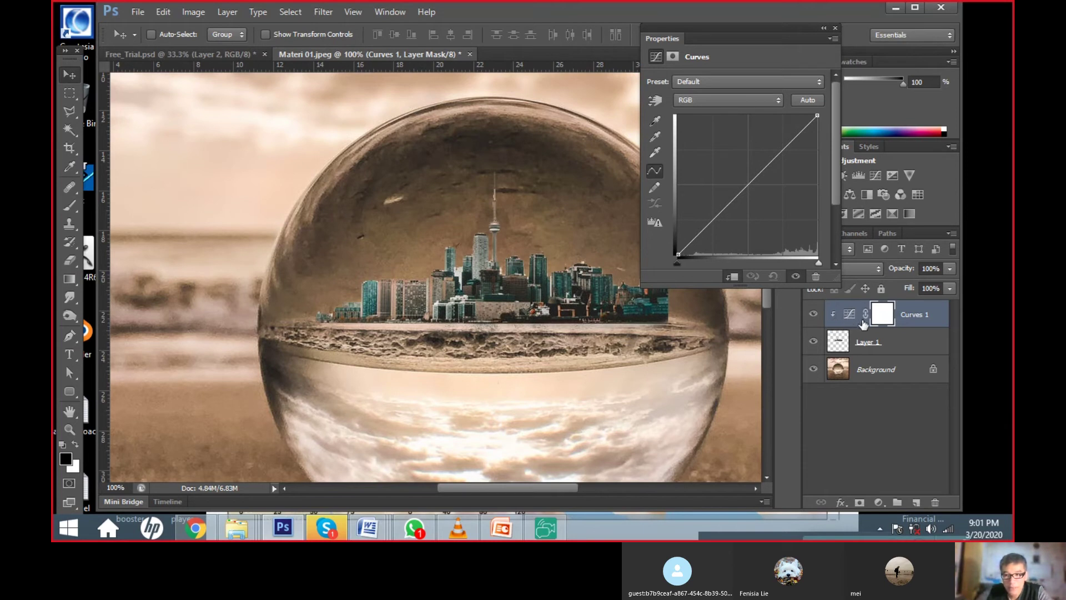
click(850, 316)
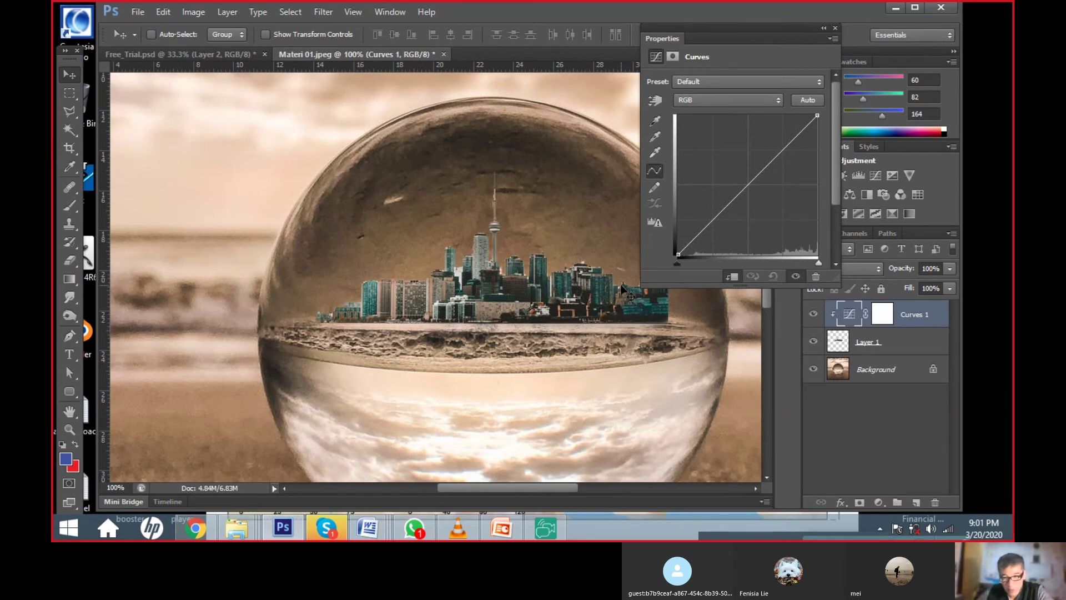
- Test darker and brighter curves unclipped, then re-clip and slightly darken the city's midtones
mouse_move(727, 209)
mouse_down()
mouse_move(766, 224)
mouse_move(725, 186)
mouse_up()
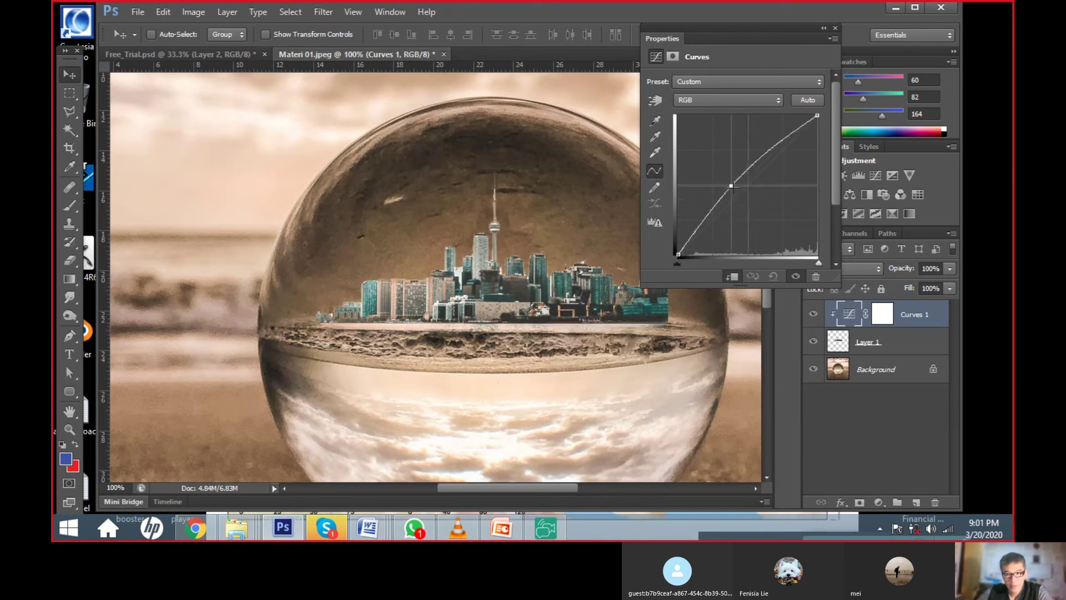
drag(741, 194, 743, 193)
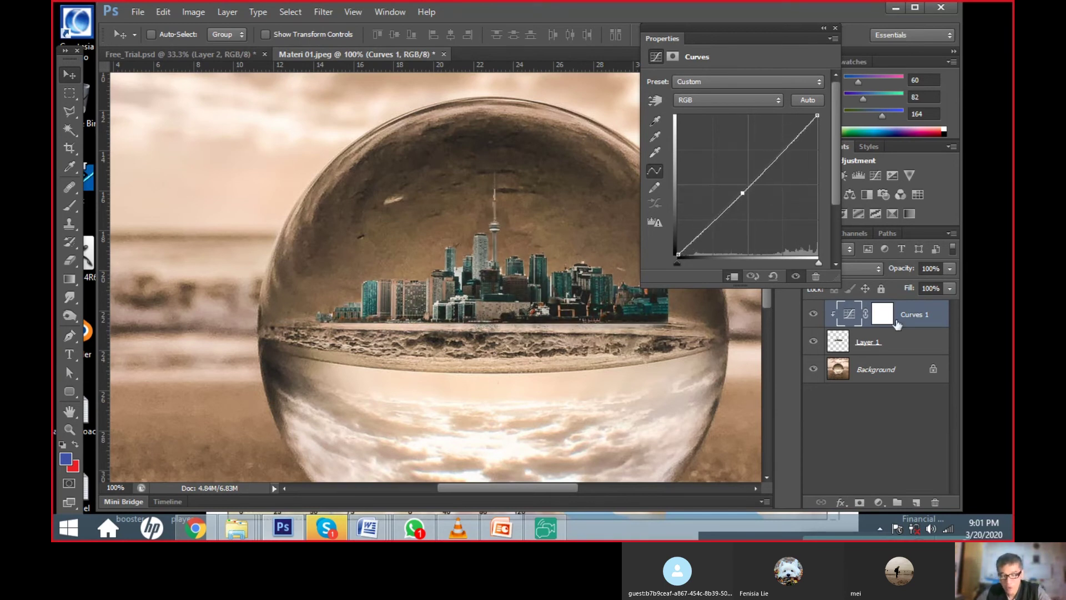
alt+click(844, 322)
mouse_move(743, 192)
mouse_down()
mouse_move(718, 159)
mouse_move(731, 149)
mouse_up()
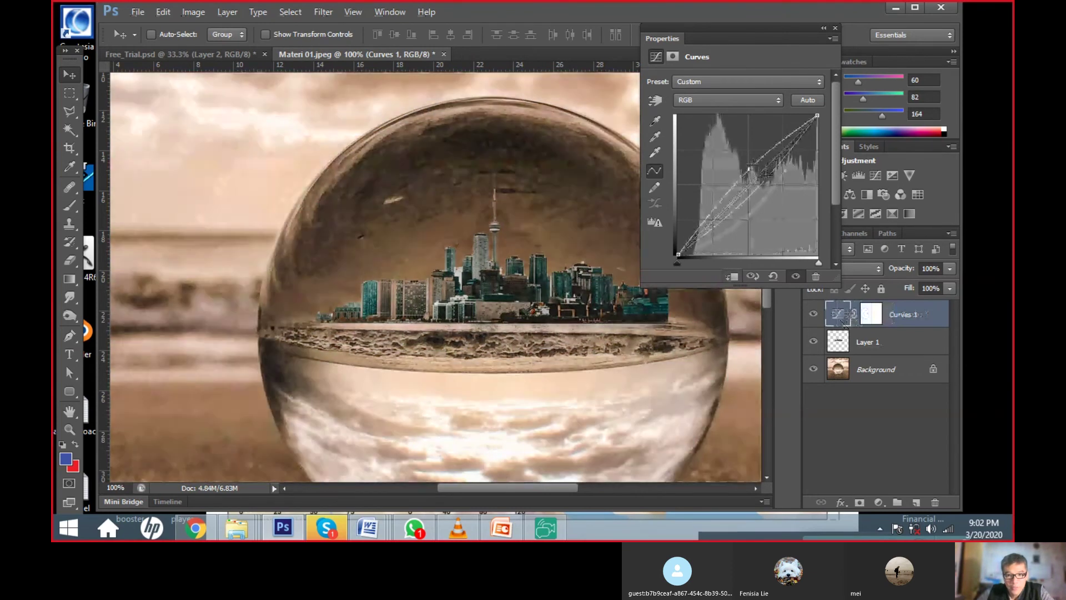
drag(731, 148, 764, 180)
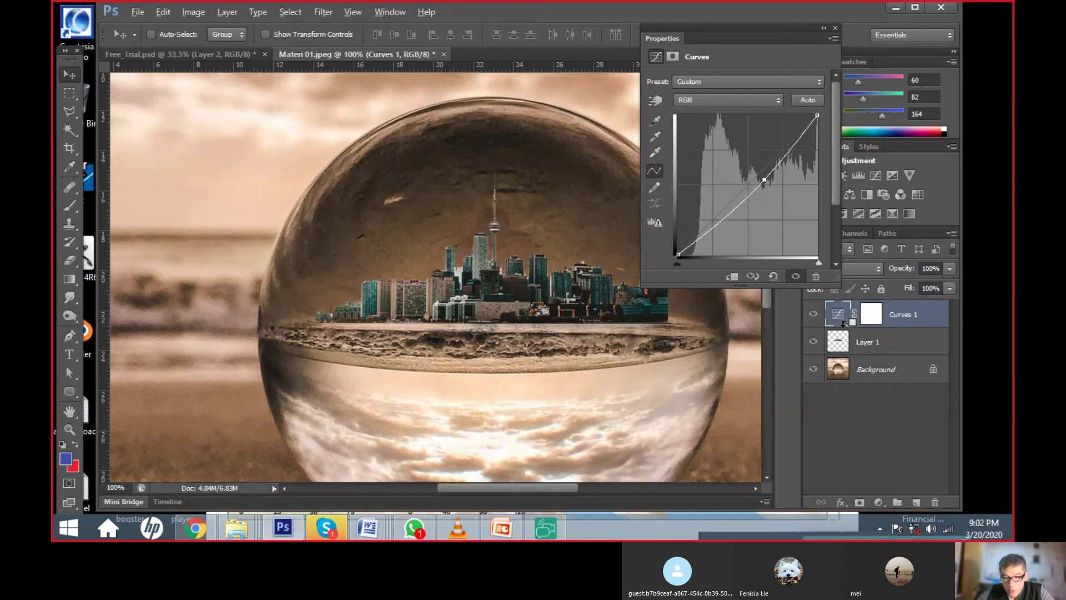
alt+click(843, 325)
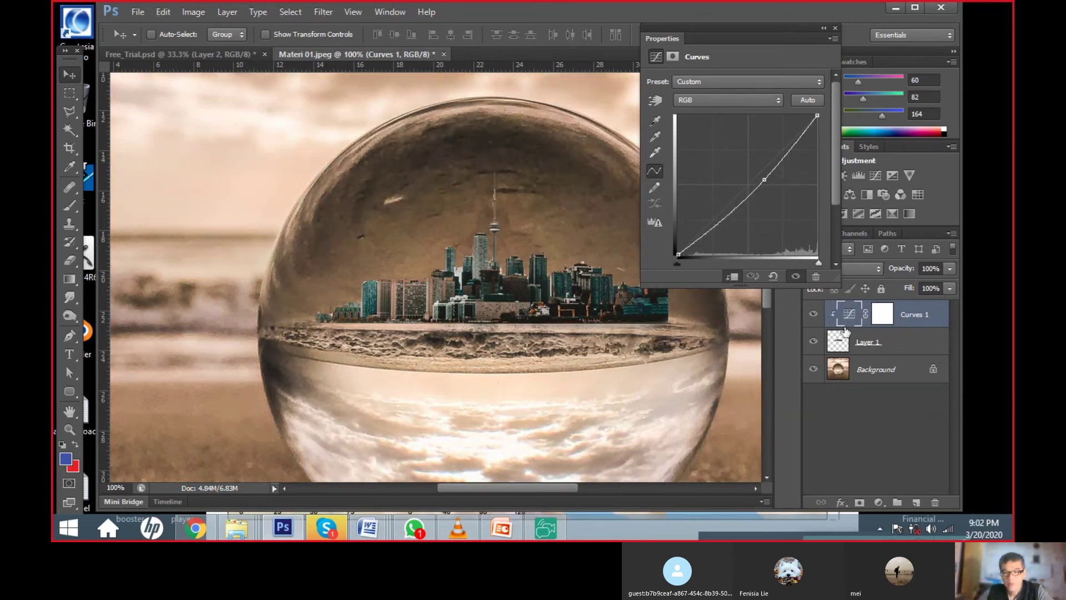
drag(769, 183, 756, 185)
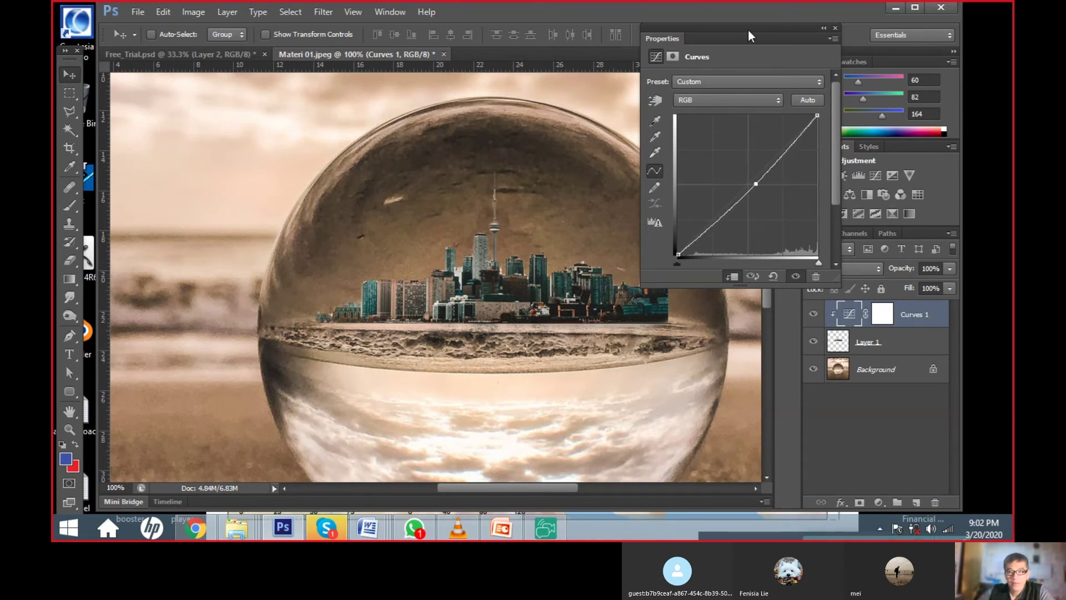
- Switch the Curves 1 adjustment to the Blue channel
drag(744, 30, 779, 39)
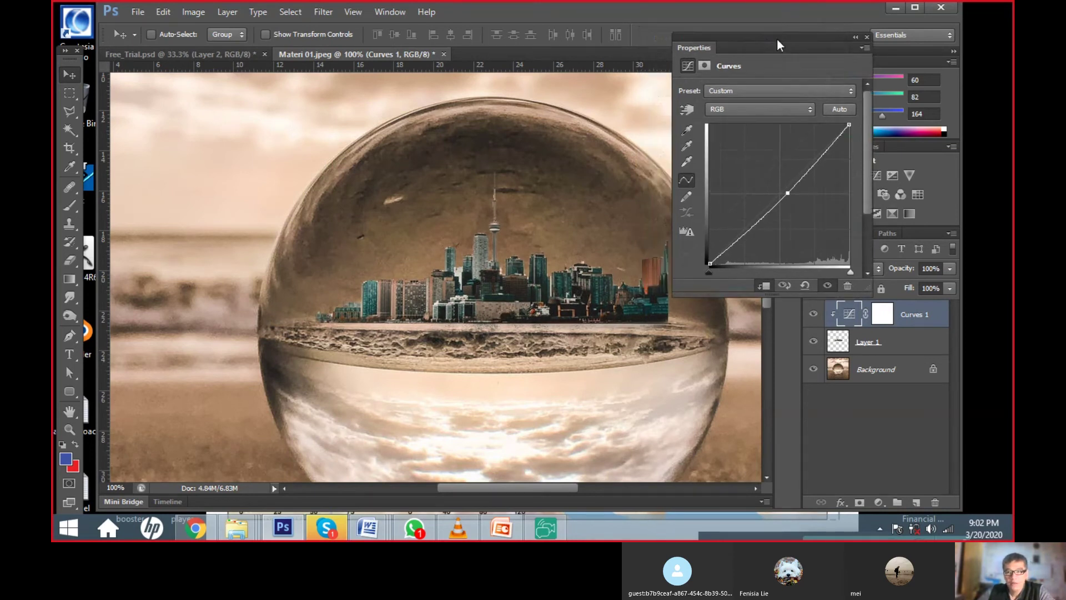
click(758, 112)
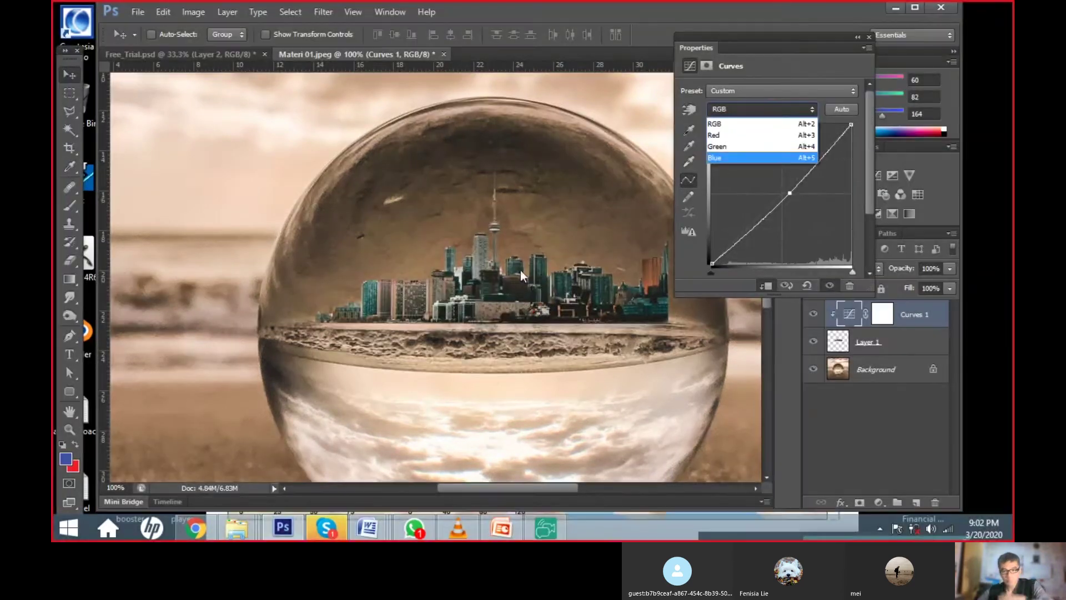
click(740, 157)
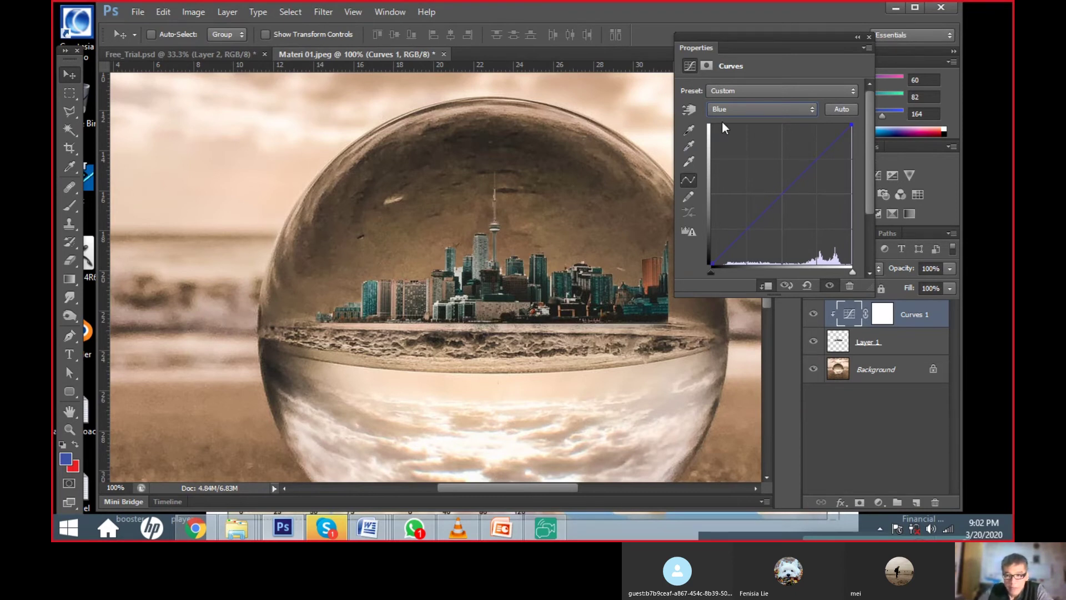
click(741, 111)
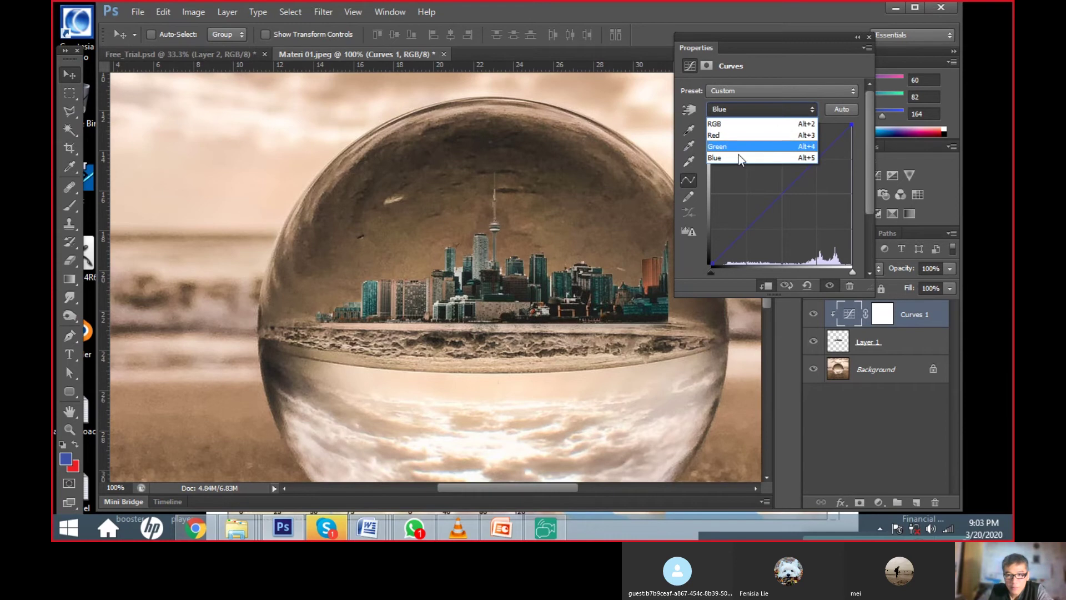
click(738, 158)
- Add a blue curve point and ease it just below neutral for a teal cast
click(780, 197)
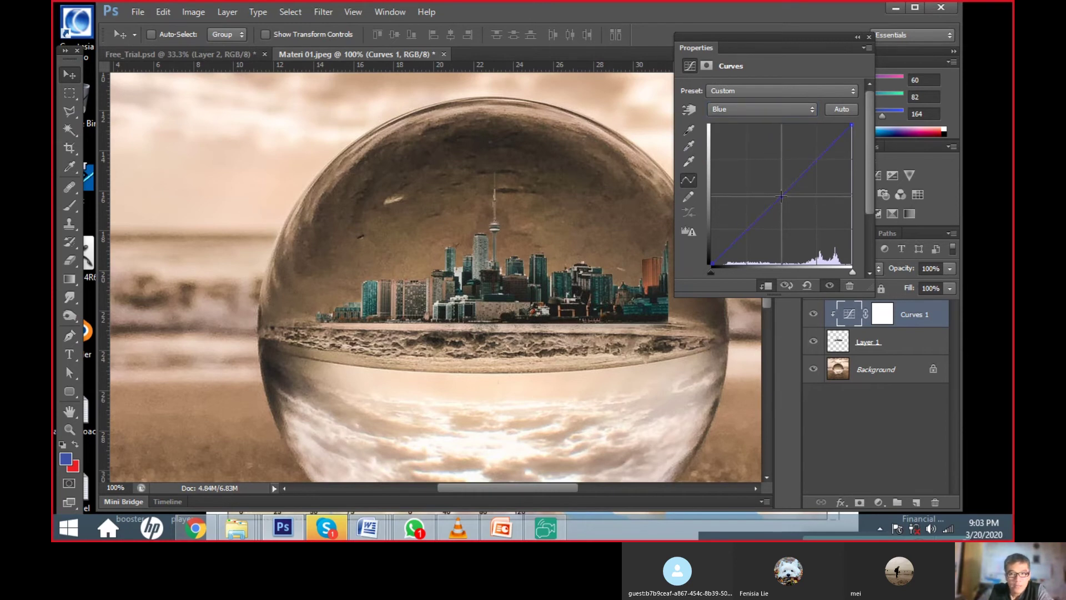
drag(782, 199, 785, 197)
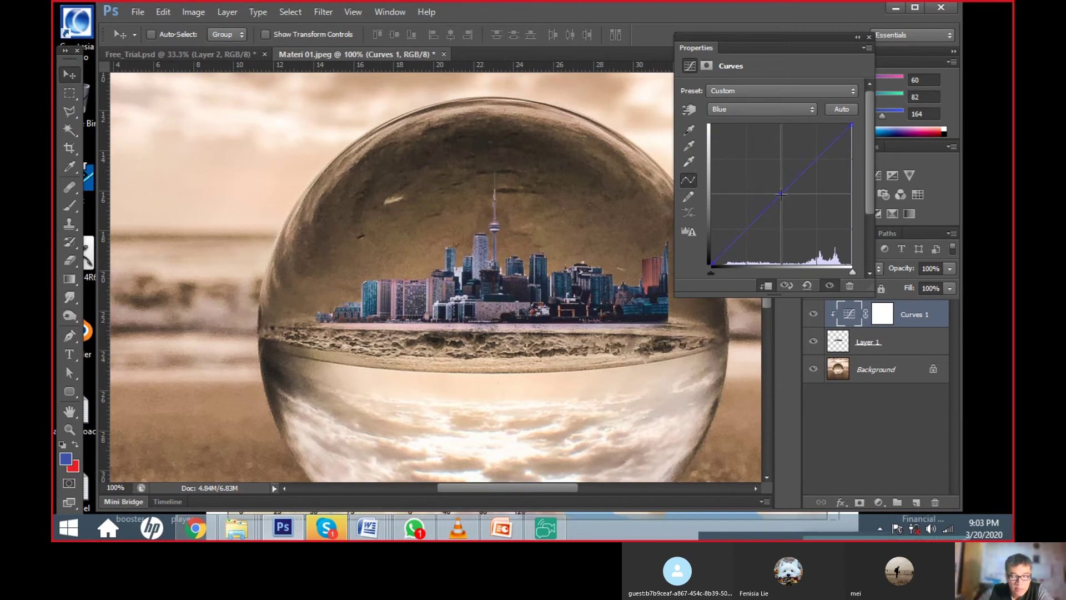
mouse_move(785, 197)
mouse_down()
mouse_move(757, 169)
mouse_move(769, 182)
mouse_up()
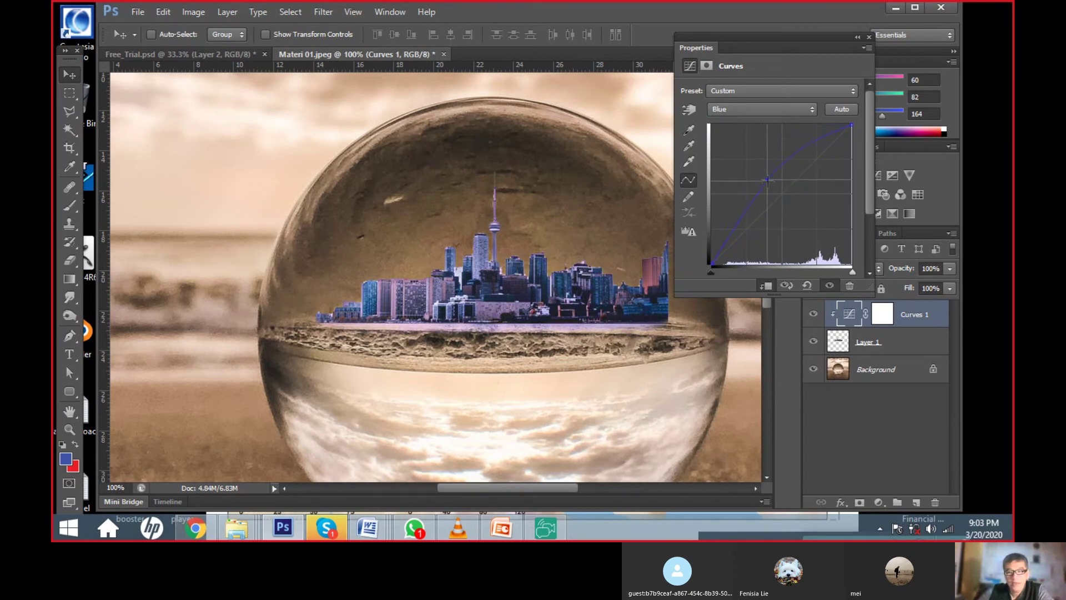
mouse_move(768, 182)
mouse_down()
mouse_move(798, 203)
mouse_move(776, 187)
mouse_move(791, 195)
mouse_up()
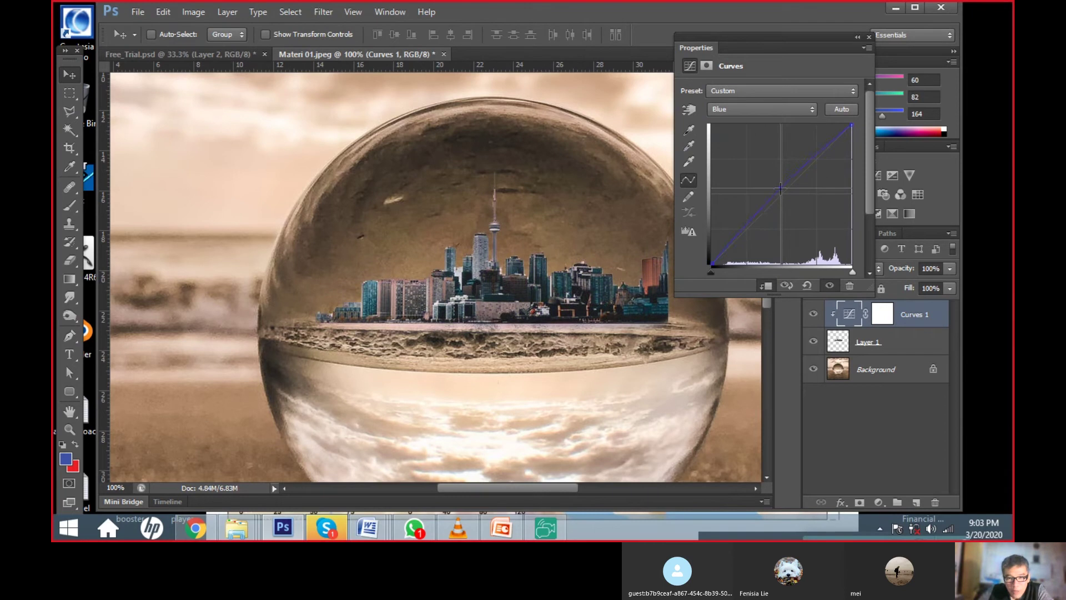
drag(791, 195, 789, 198)
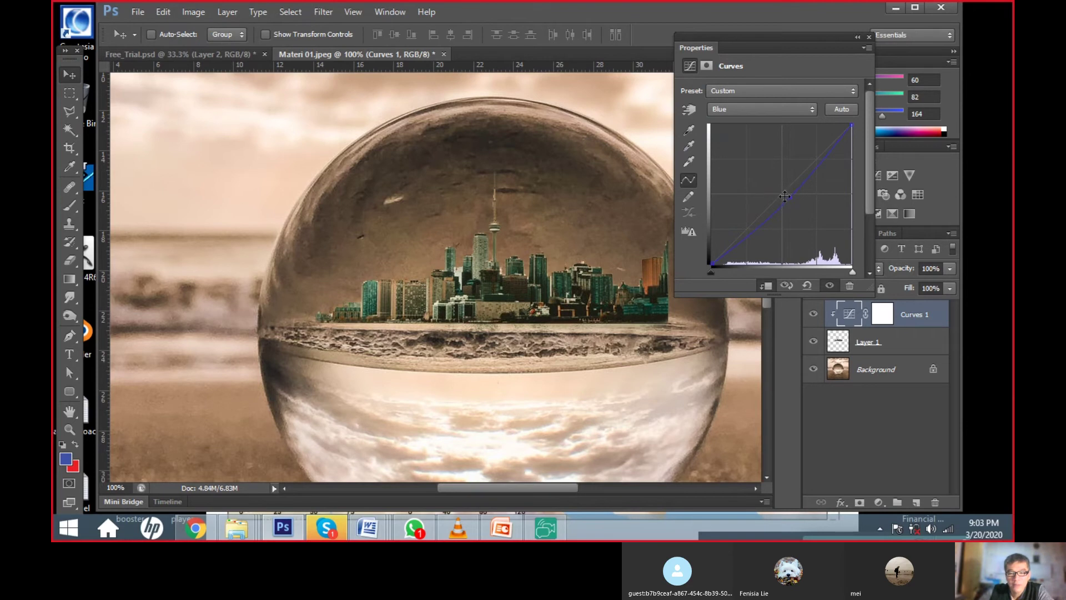
click(765, 110)
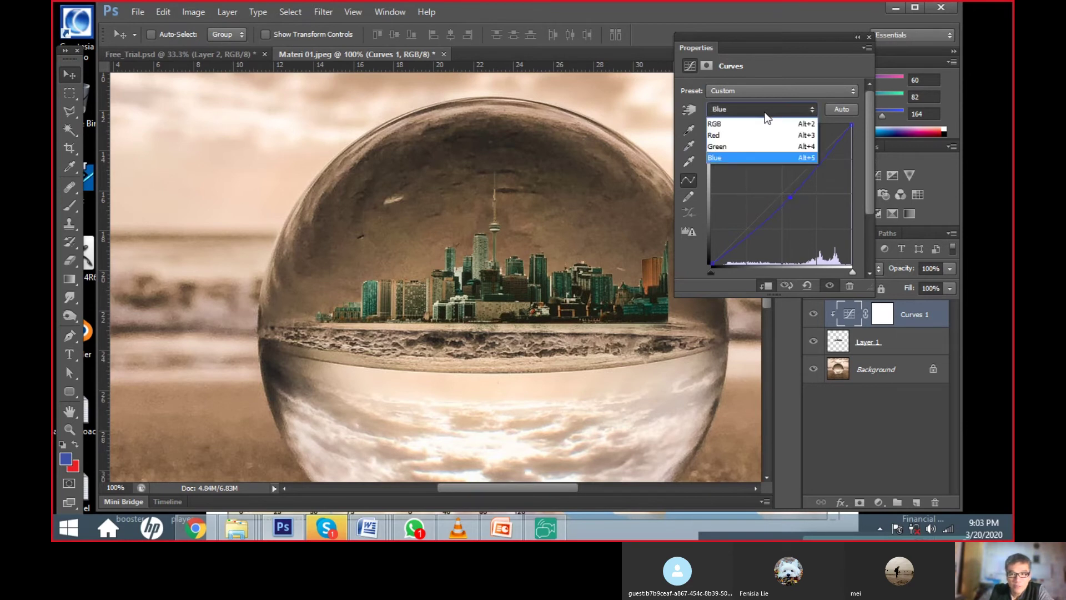
- On the Green channel, test curve extremes and settle the point just below neutral
click(766, 147)
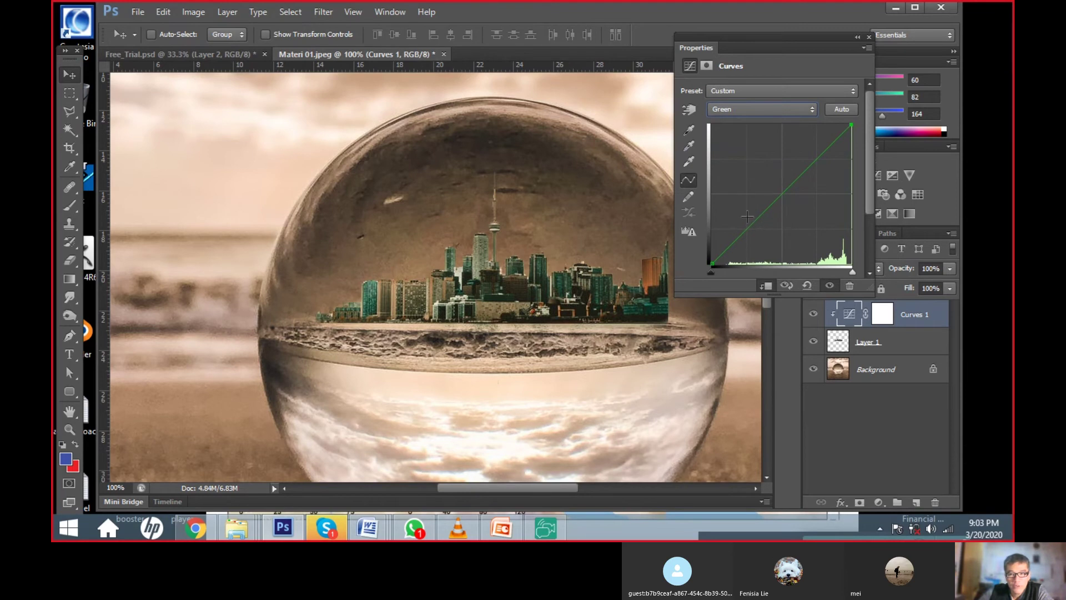
drag(781, 197, 784, 199)
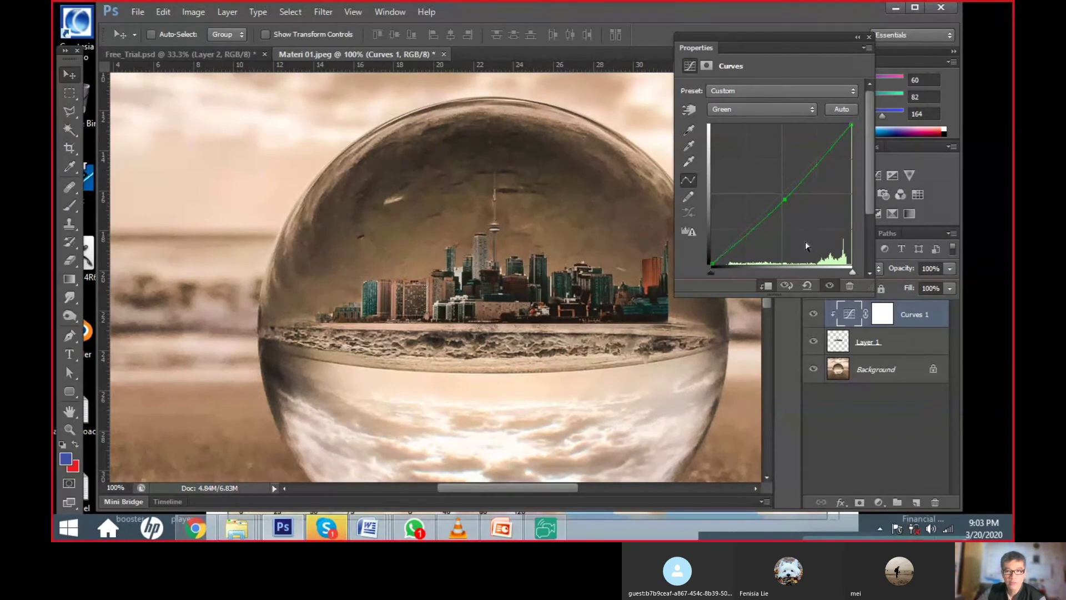
drag(783, 201, 756, 177)
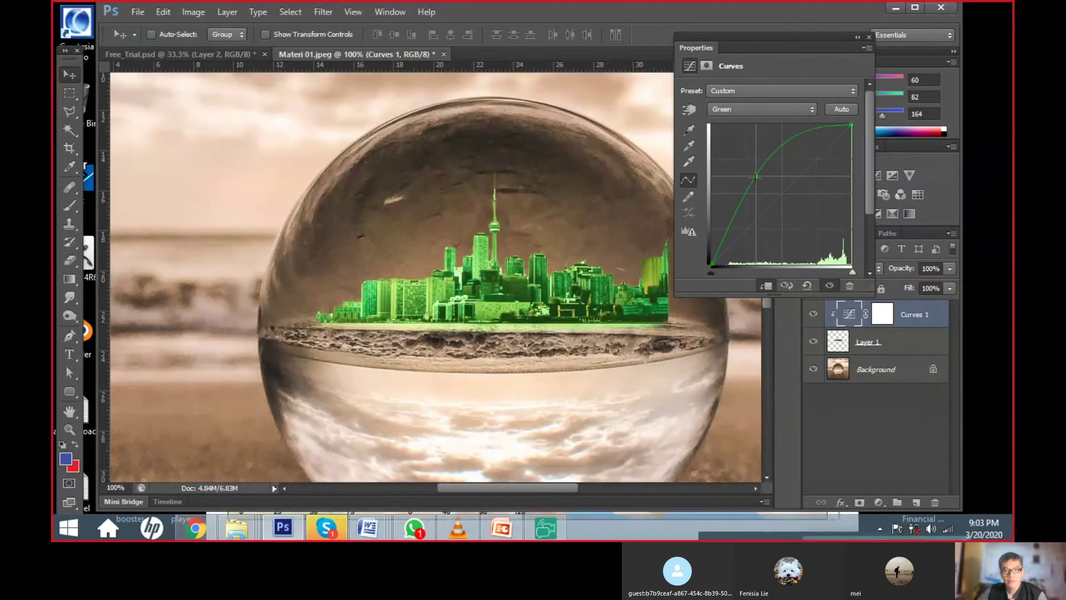
drag(755, 177, 783, 198)
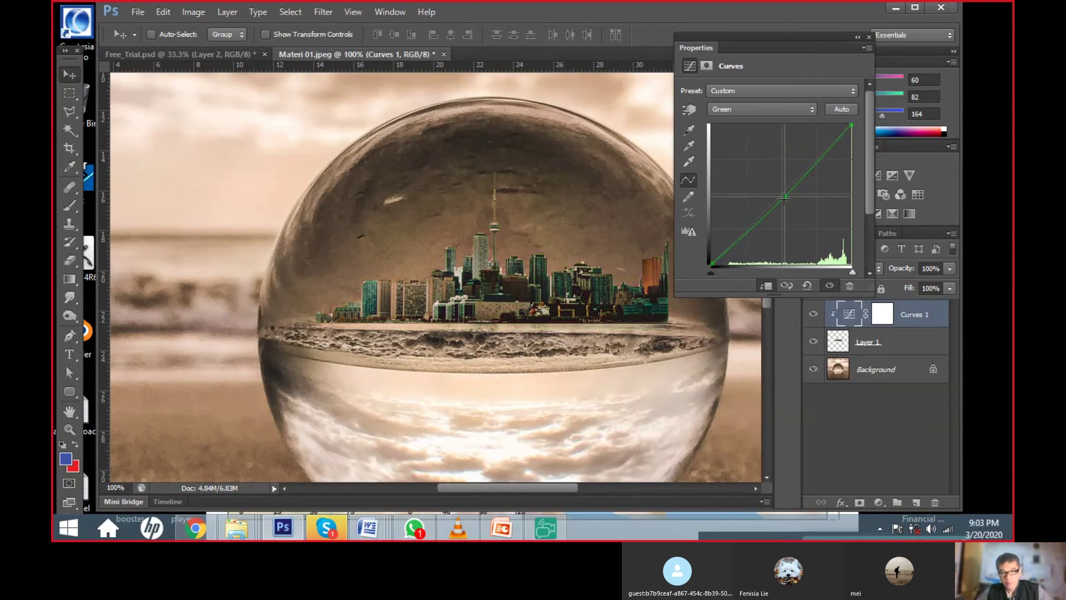
drag(783, 197, 814, 205)
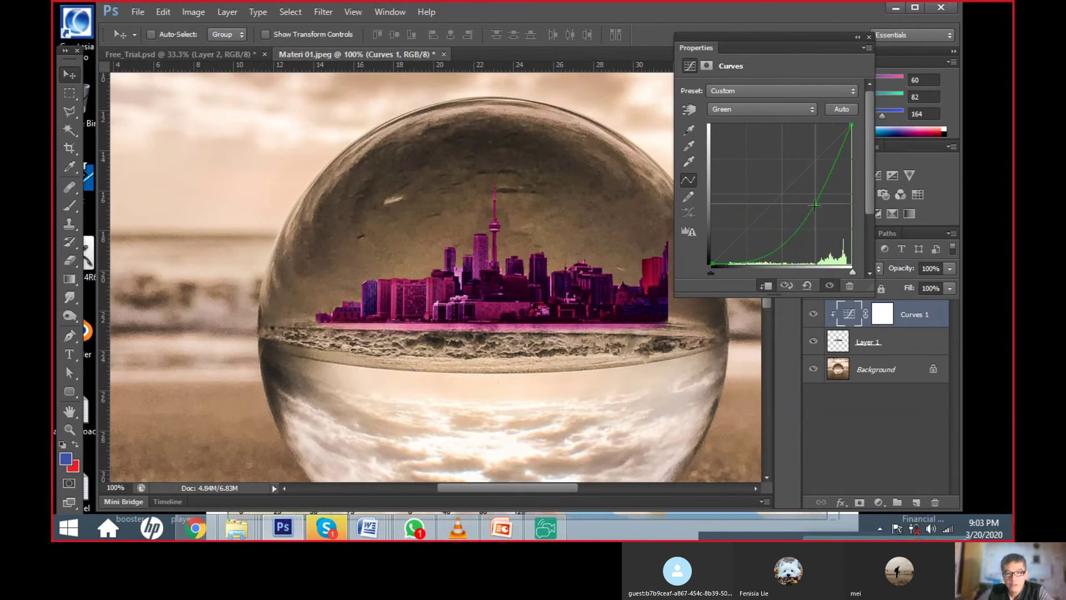
drag(814, 205, 789, 195)
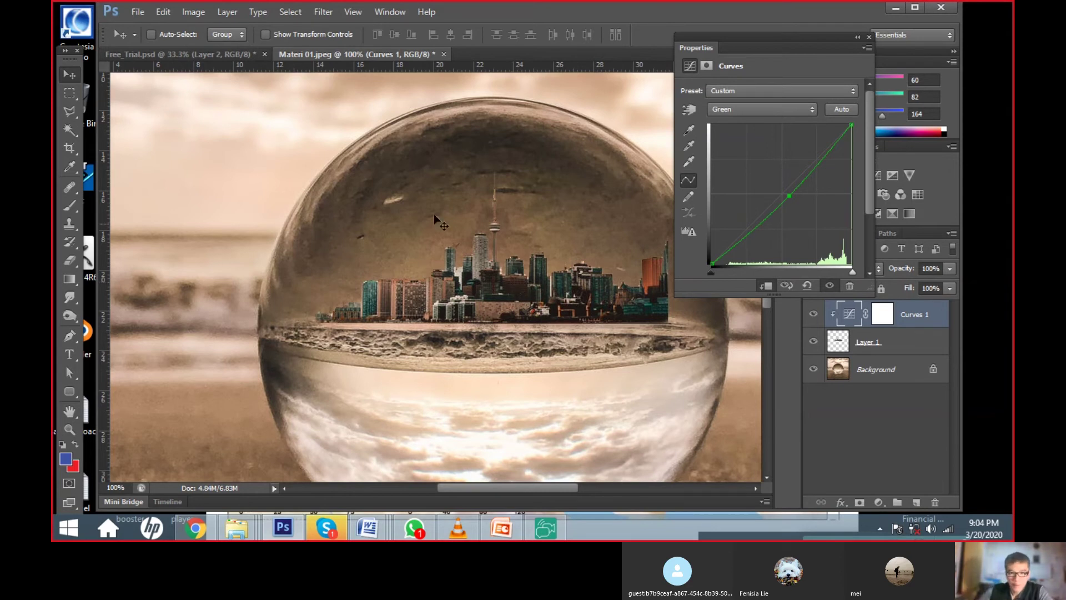
click(869, 37)
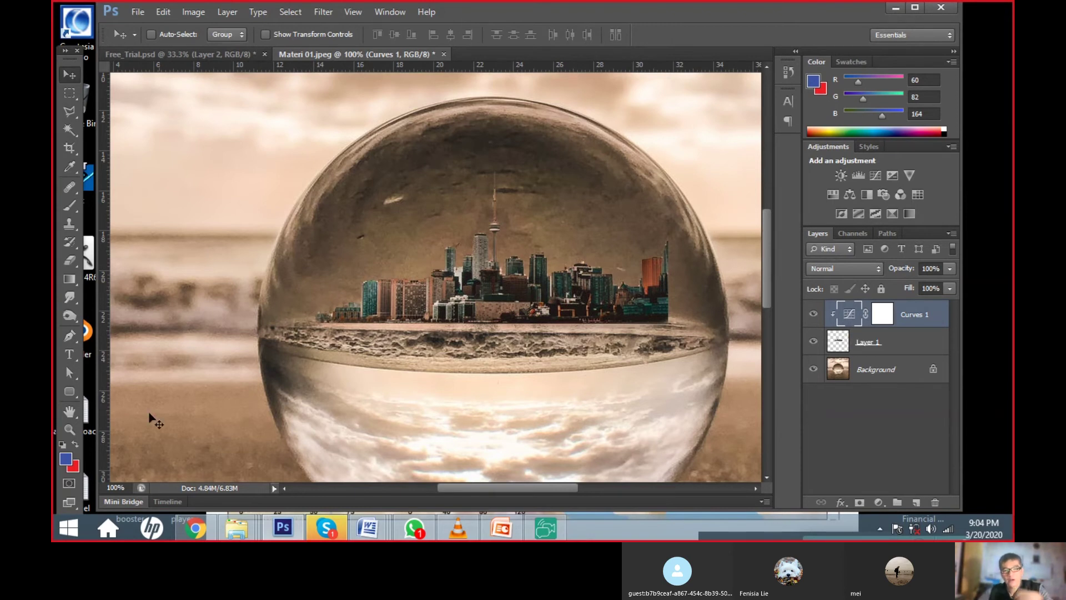
- Zoom the view between 50% and 66.7% to inspect the glass ball on the beach
click(70, 429)
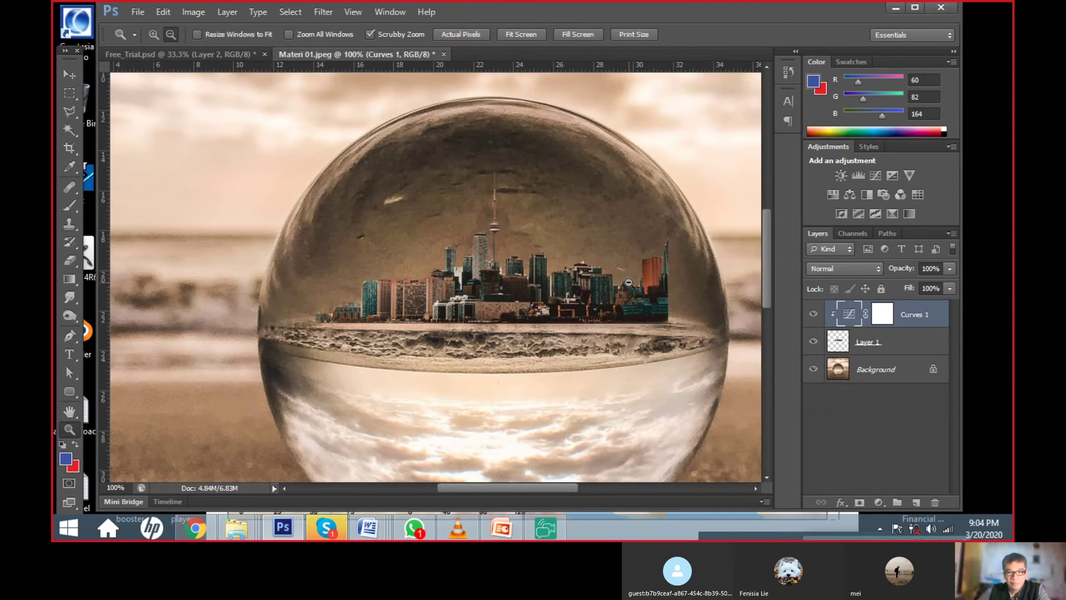
mouse_move(628, 283)
mouse_down()
mouse_move(590, 268)
mouse_move(663, 278)
mouse_up()
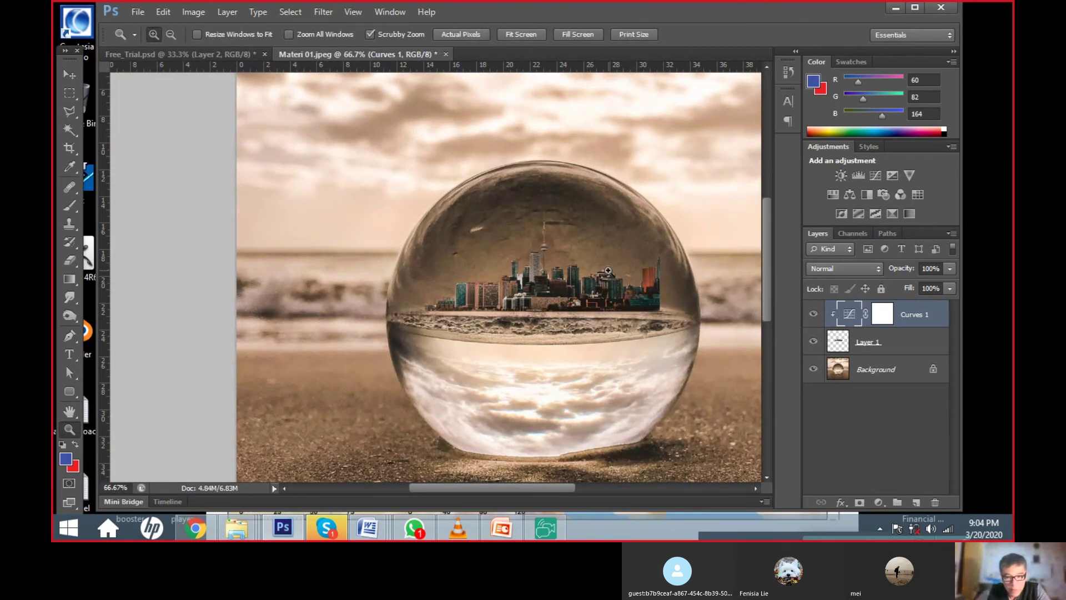
click(608, 270)
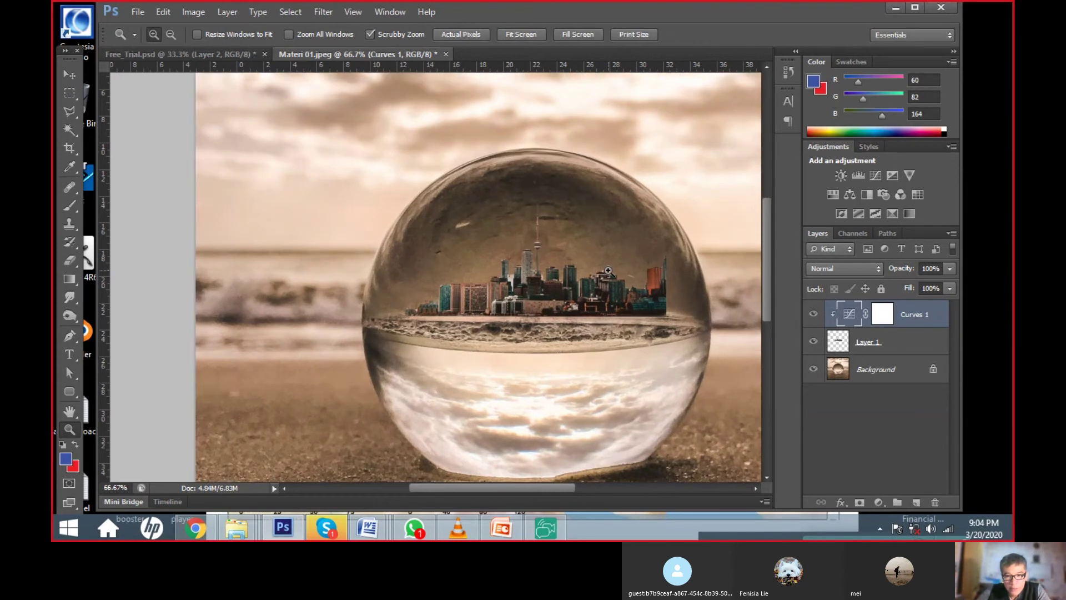
alt+click(608, 271)
click(630, 258)
click(629, 258)
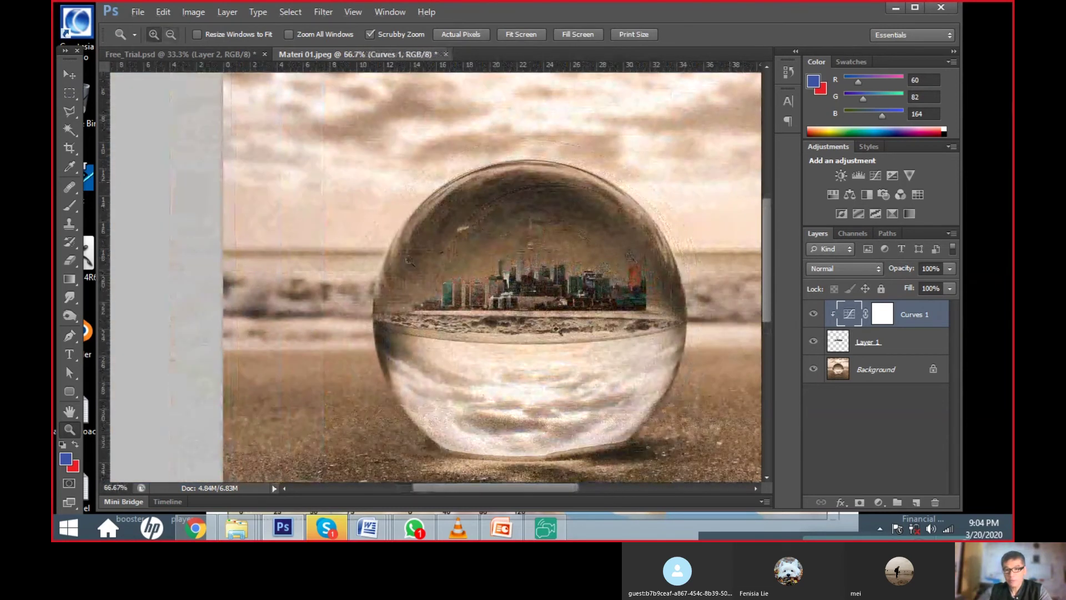
alt+click(575, 215)
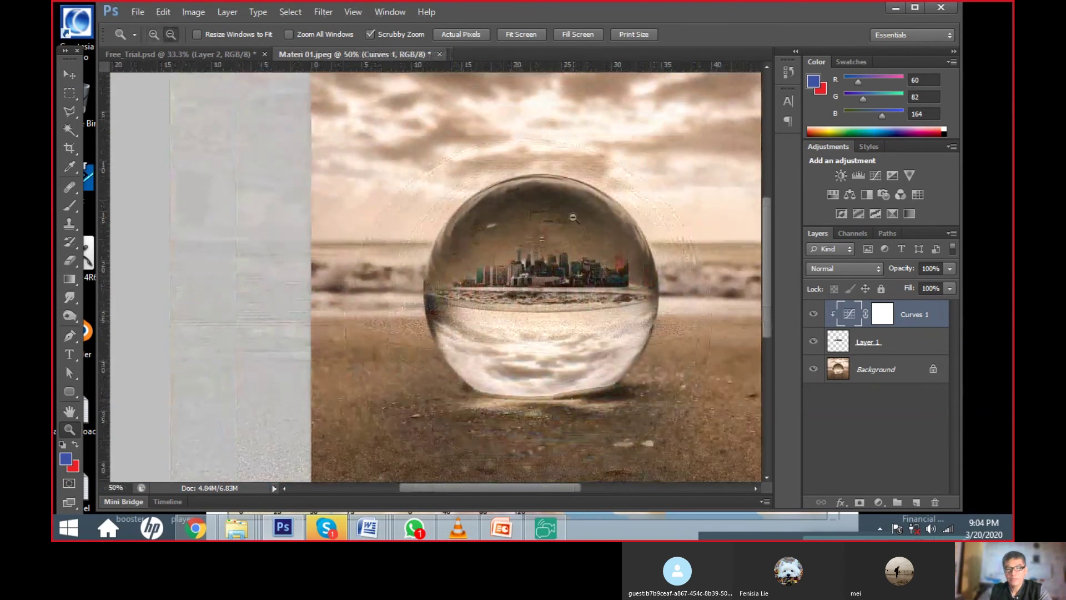
- Zoom back to 100% on the city and widen the Photoshop window
alt+click(542, 239)
drag(438, 259, 451, 268)
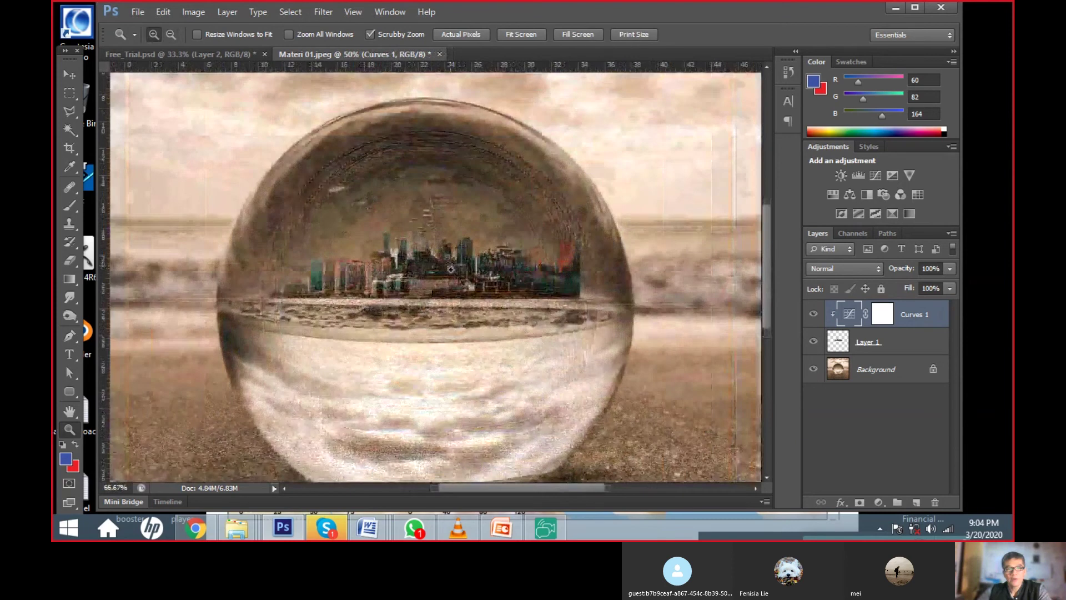
click(451, 268)
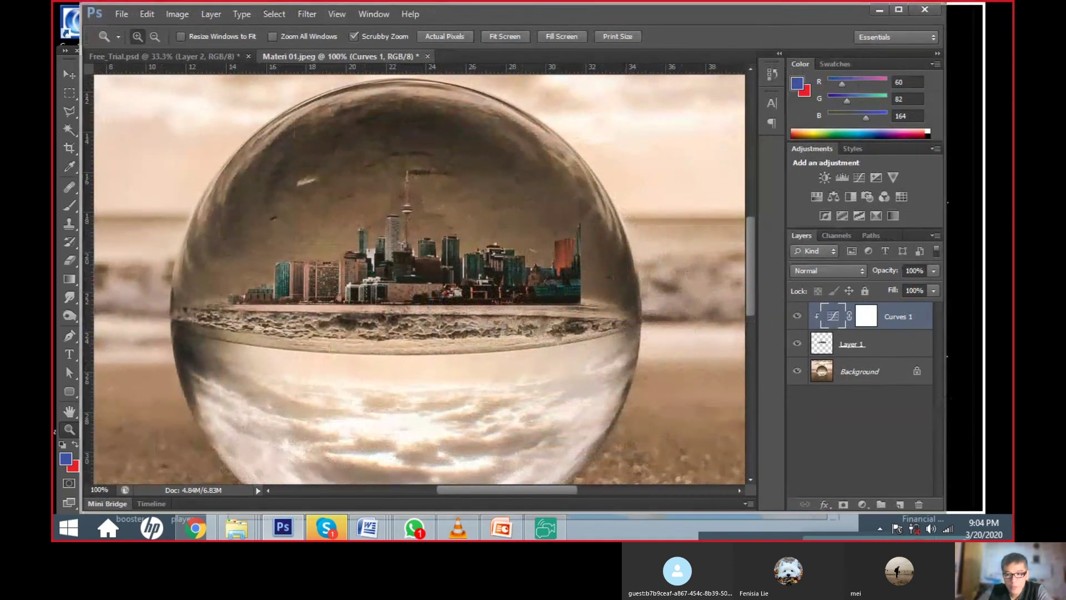
drag(946, 398, 985, 398)
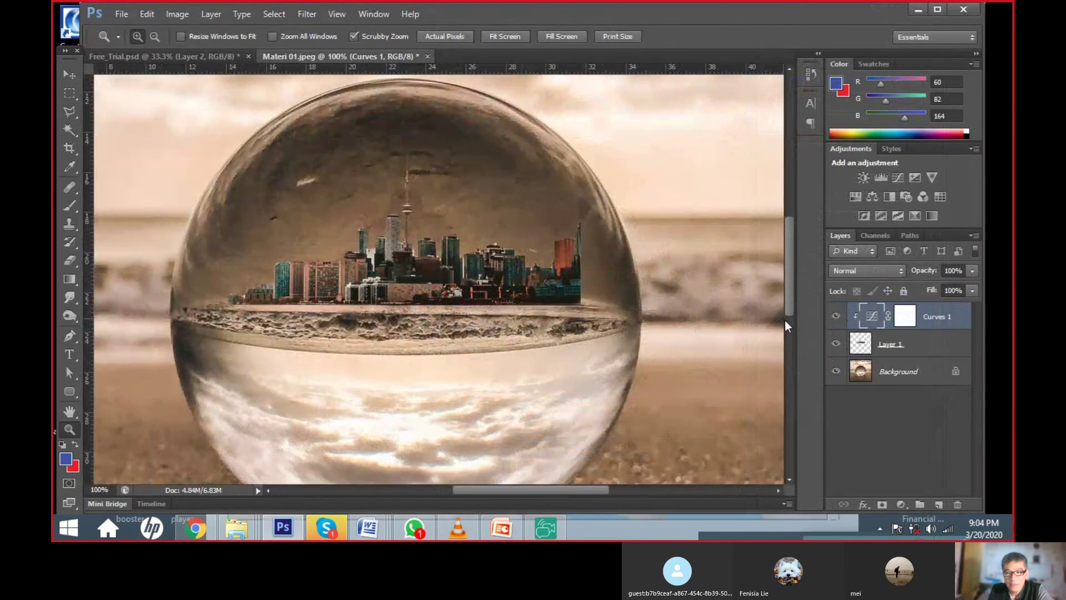
click(902, 505)
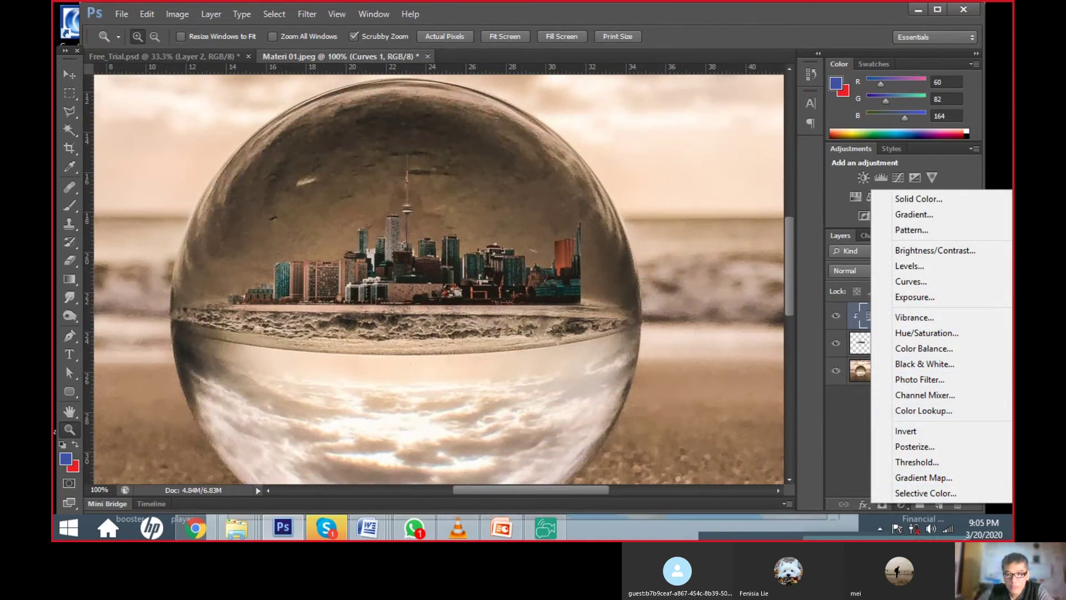
- Add a Warming Filter (85) Photo Filter at 19% density, clipped to the city
click(840, 199)
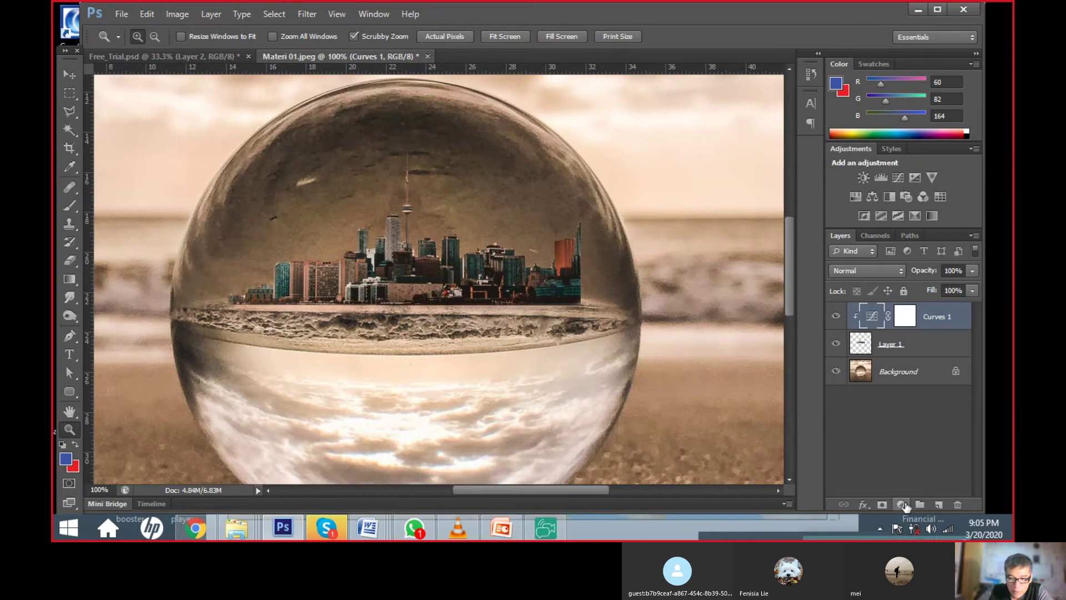
click(904, 505)
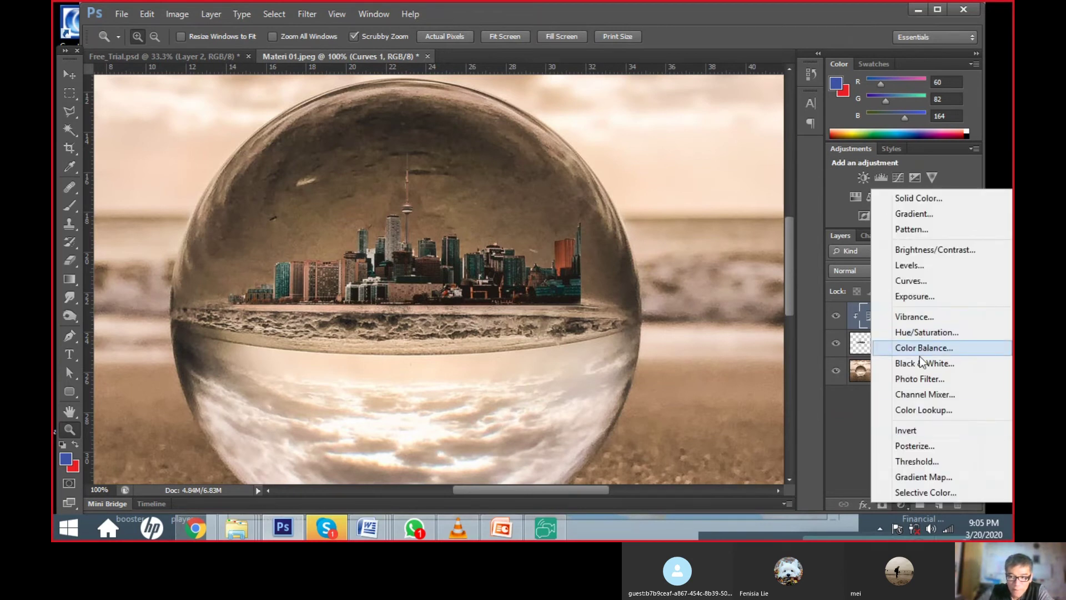
click(918, 378)
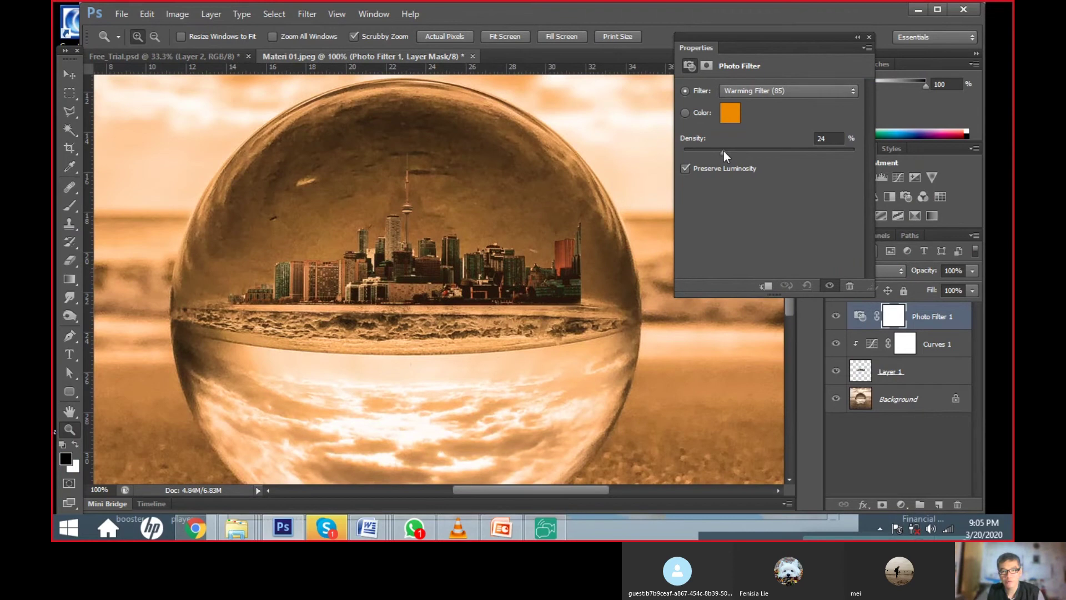
drag(855, 152, 715, 155)
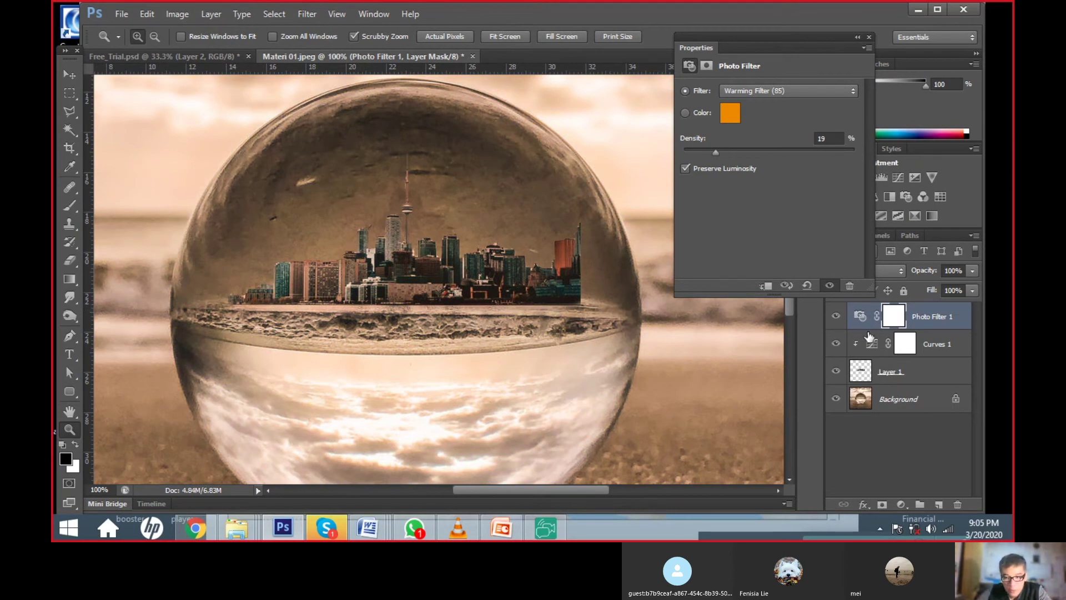
key(alt)
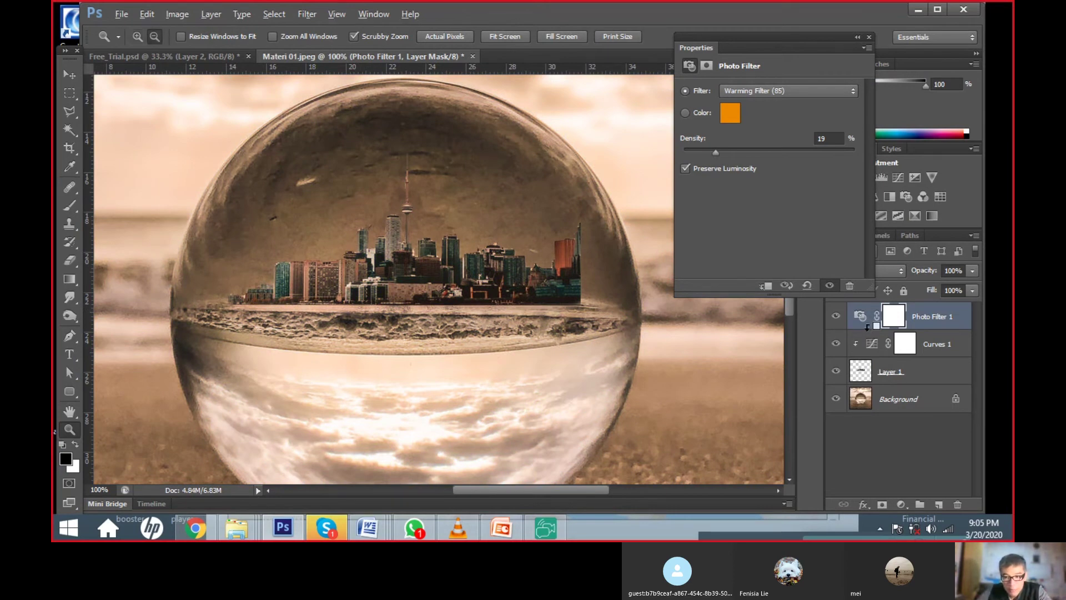
alt+click(867, 326)
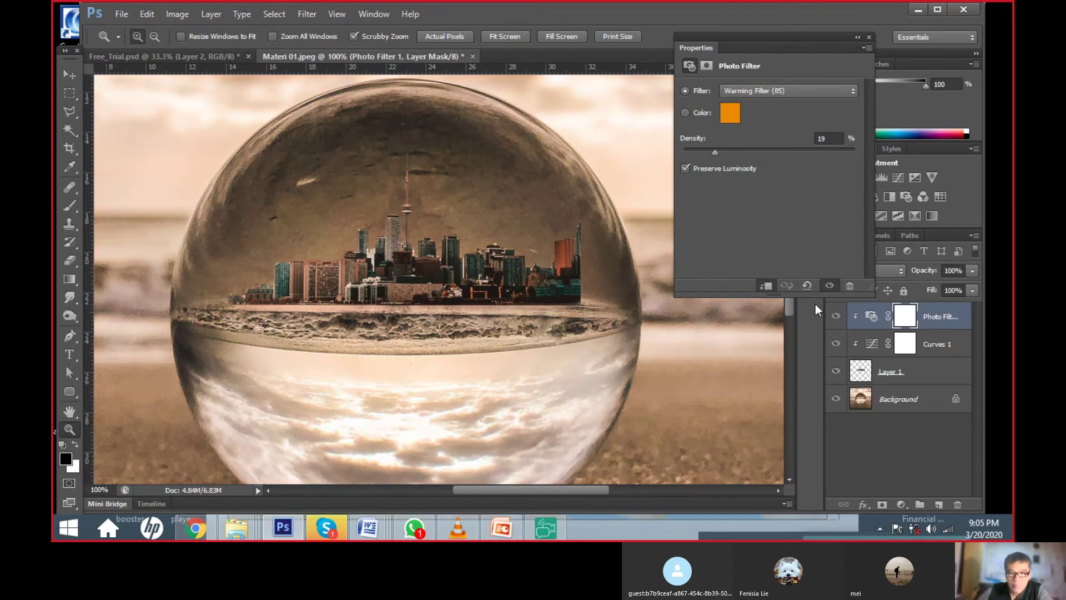
- Switch the city's Photo Filter to Sepia at 62% density and close its Properties panel
click(785, 92)
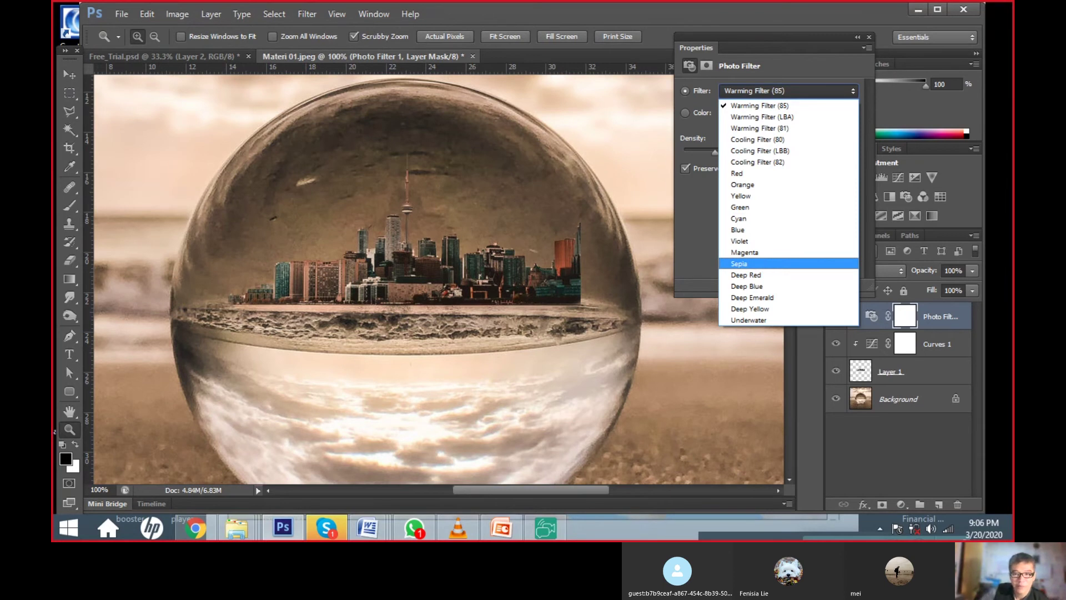
click(764, 264)
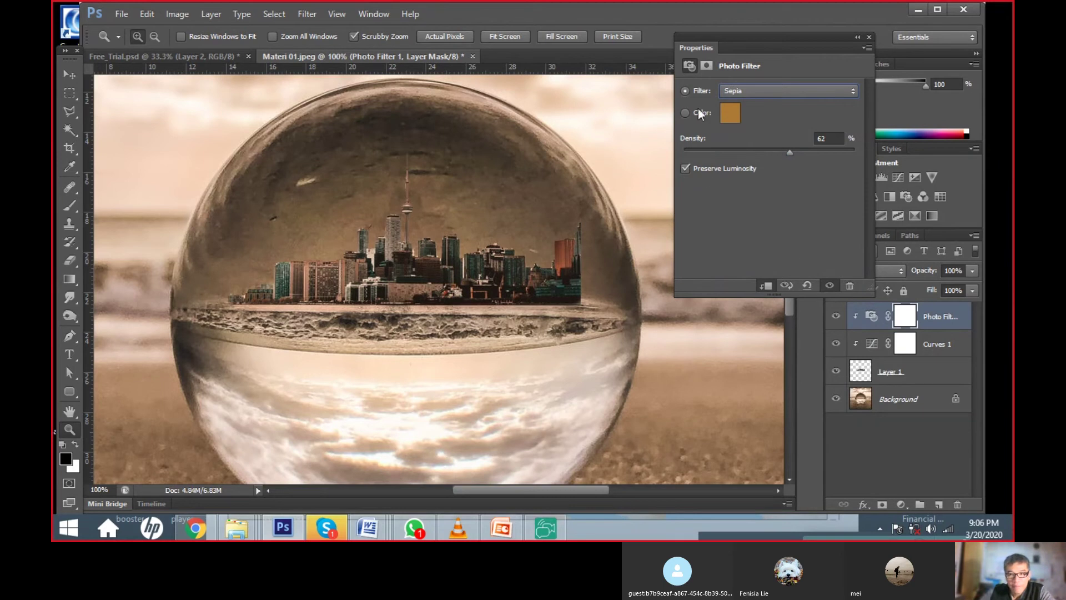
click(869, 37)
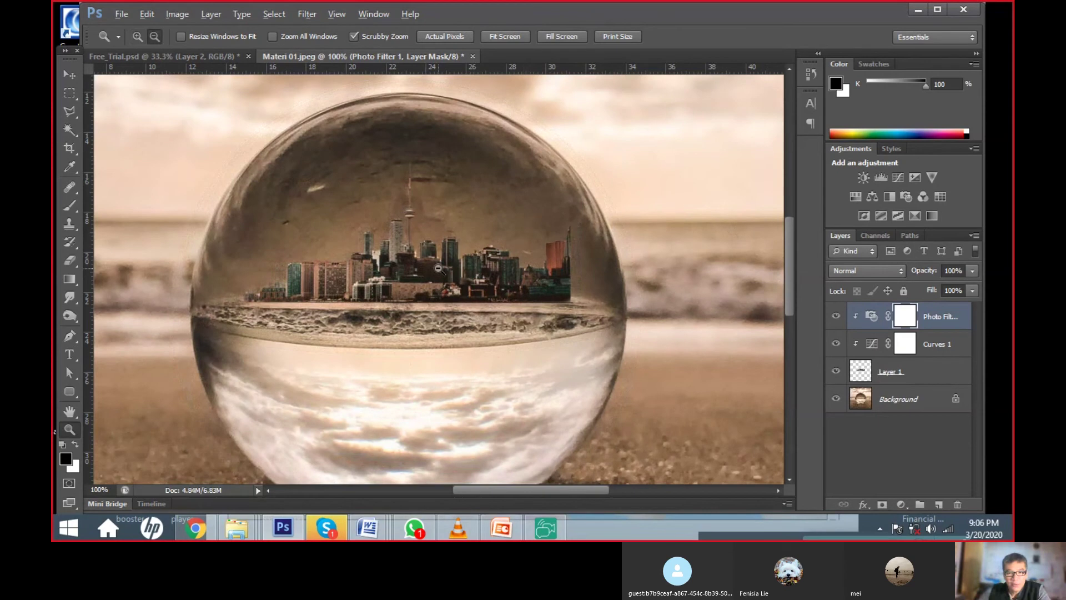
- Zoom out, compare with Photo Filter and Curves toggled off and on, then add Layer 2
alt+click(439, 268)
drag(439, 268, 422, 265)
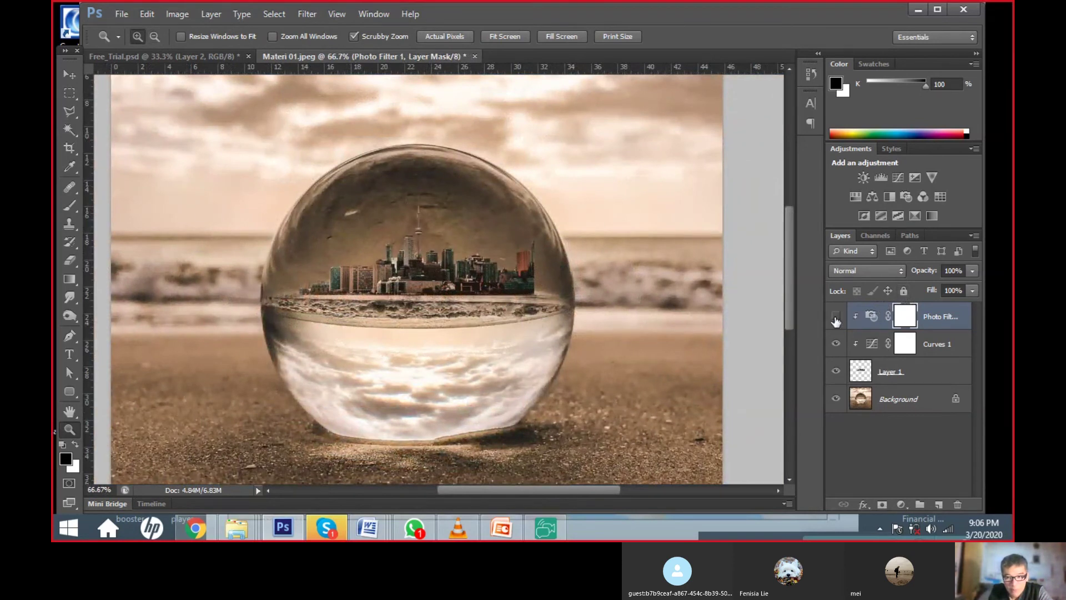
drag(836, 318, 833, 345)
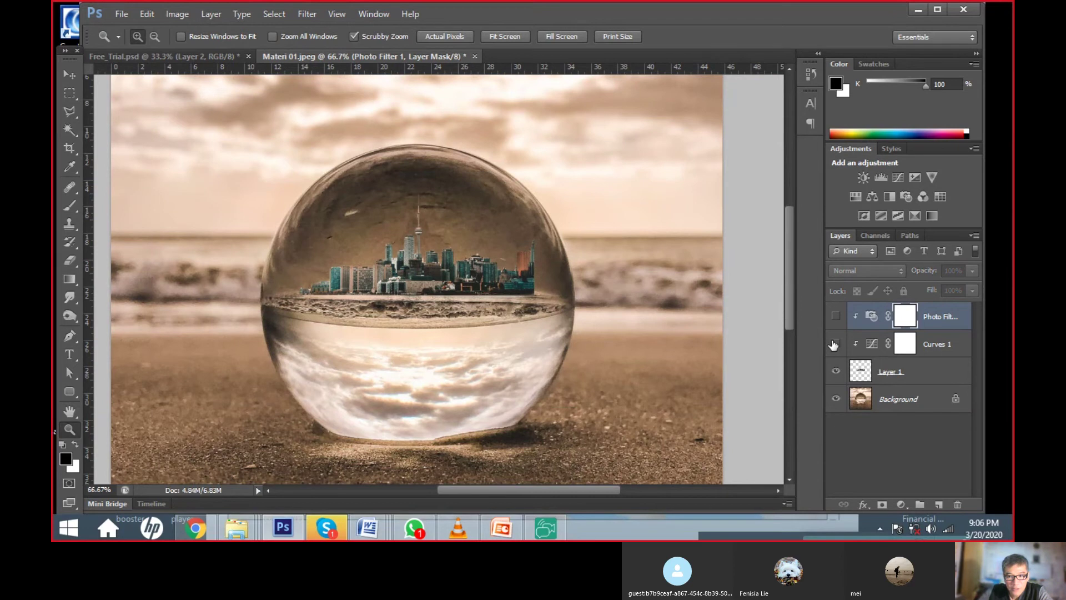
mouse_move(835, 316)
mouse_down()
mouse_move(840, 348)
mouse_move(835, 316)
mouse_up()
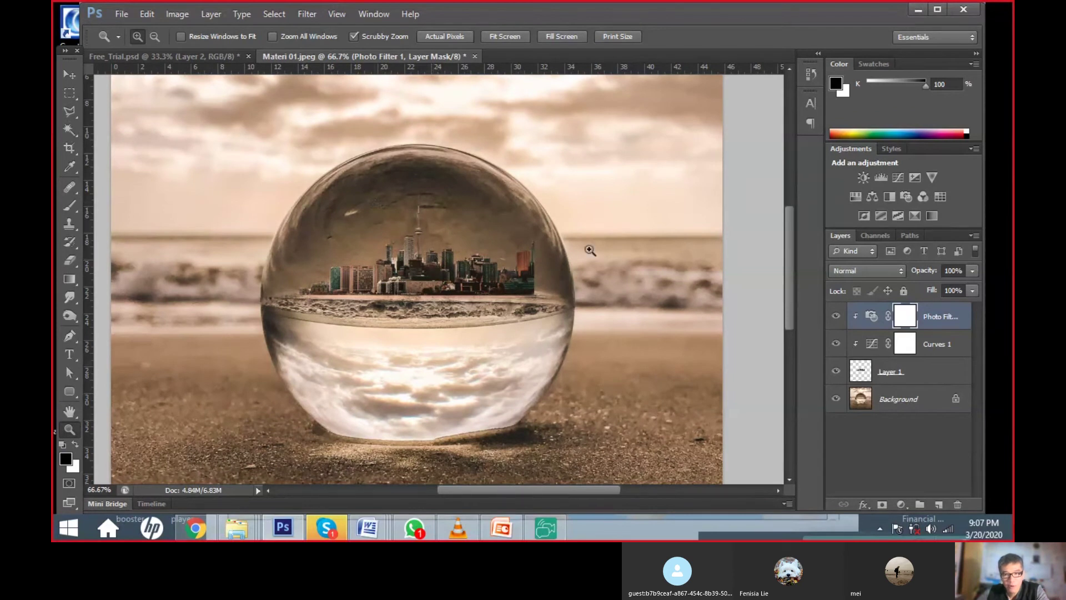
click(938, 504)
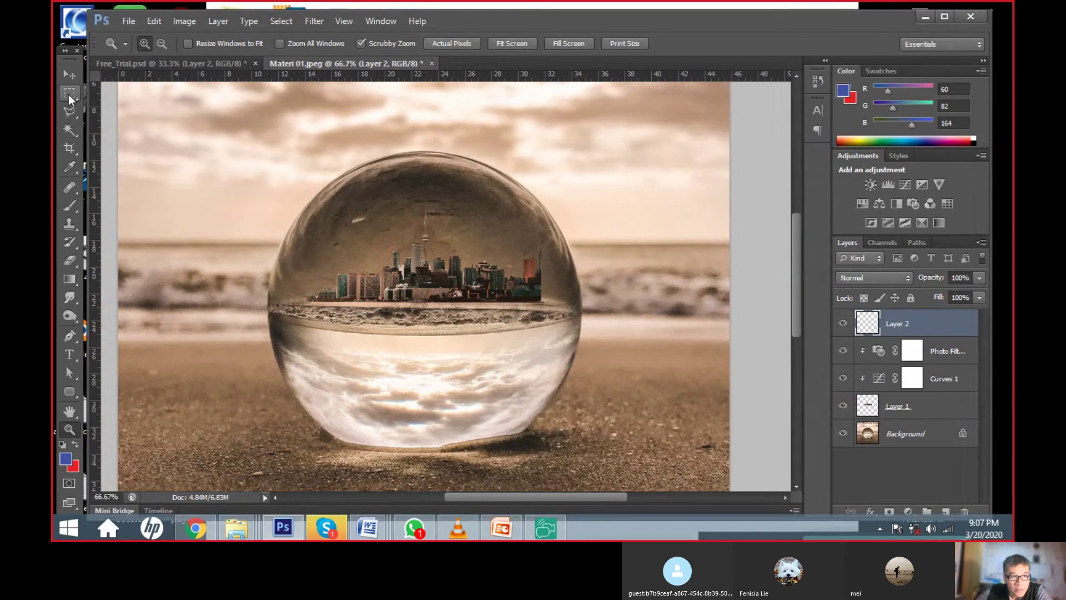
- Marquee-select a wide rectangle near the ball's top and set the foreground colour to white
drag(68, 94, 118, 92)
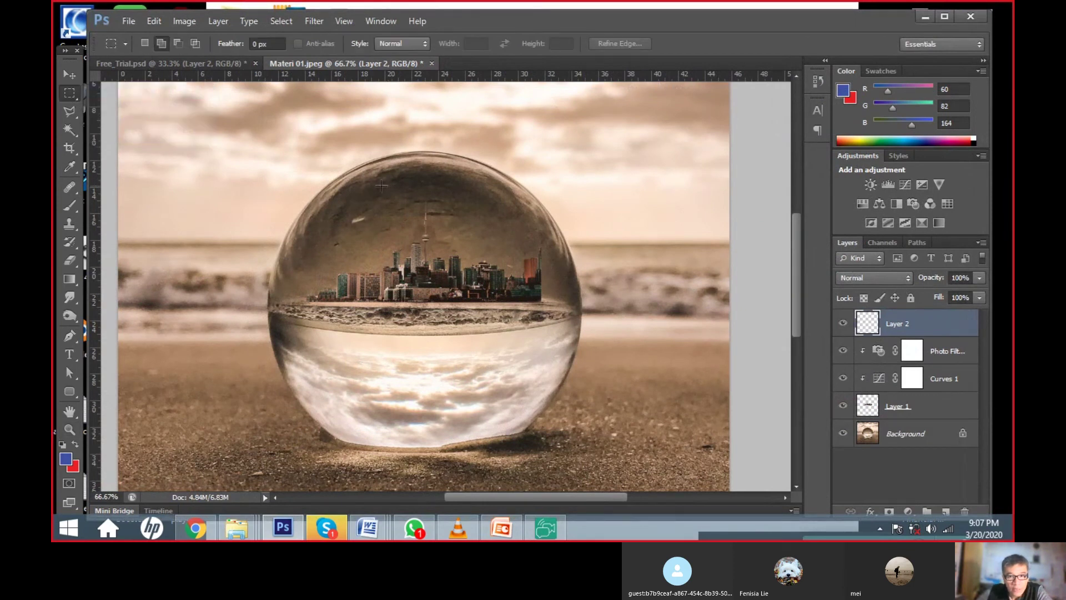
drag(361, 179, 498, 209)
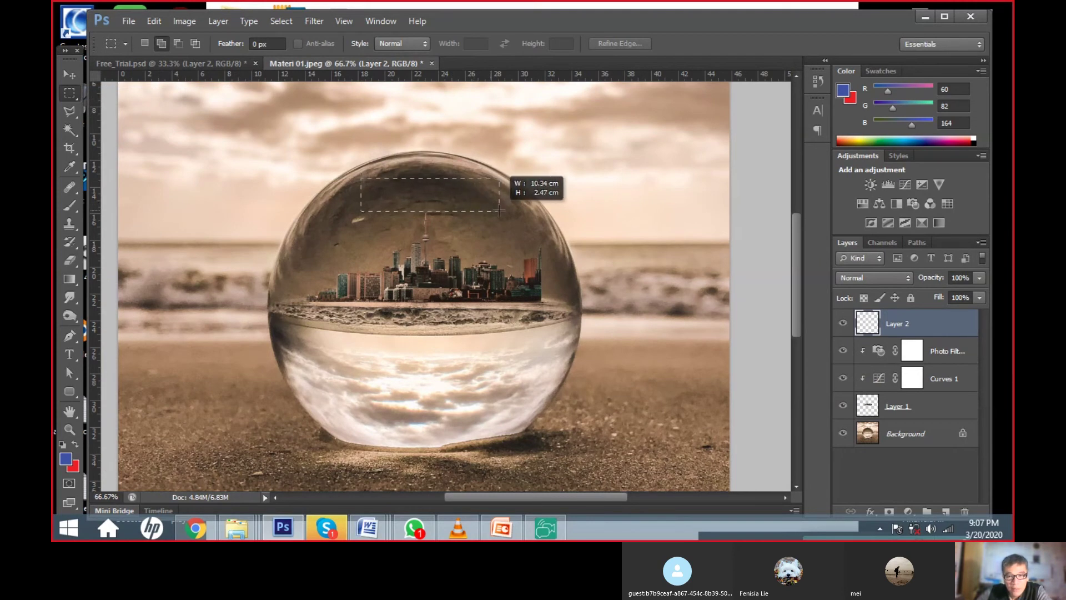
drag(498, 210, 496, 211)
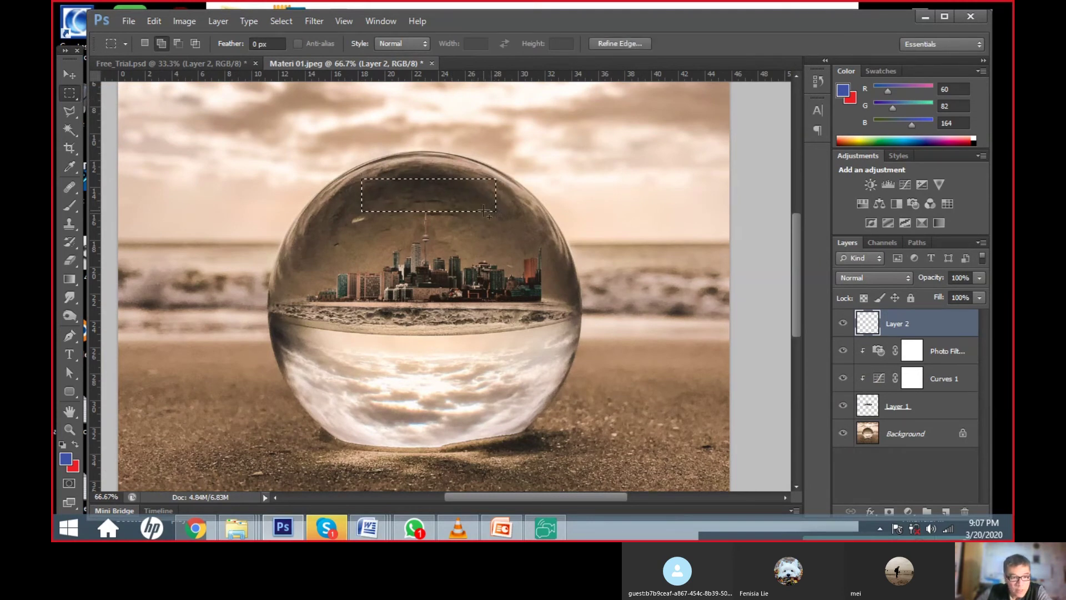
click(65, 461)
click(170, 313)
click(502, 309)
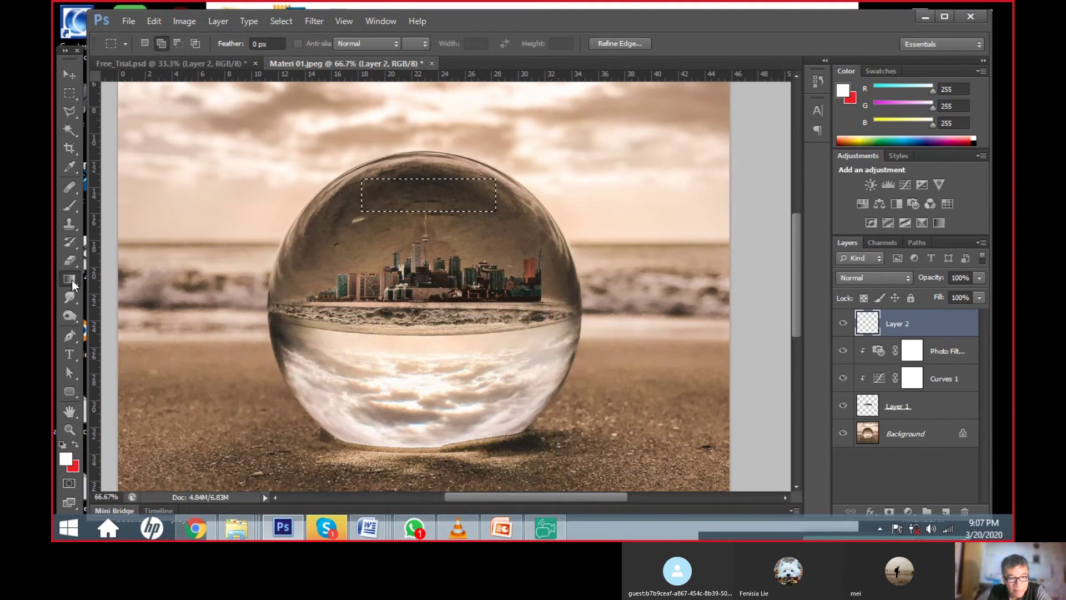
- Fill the rectangle selection with white using the Paint Bucket, then deselect
click(72, 280)
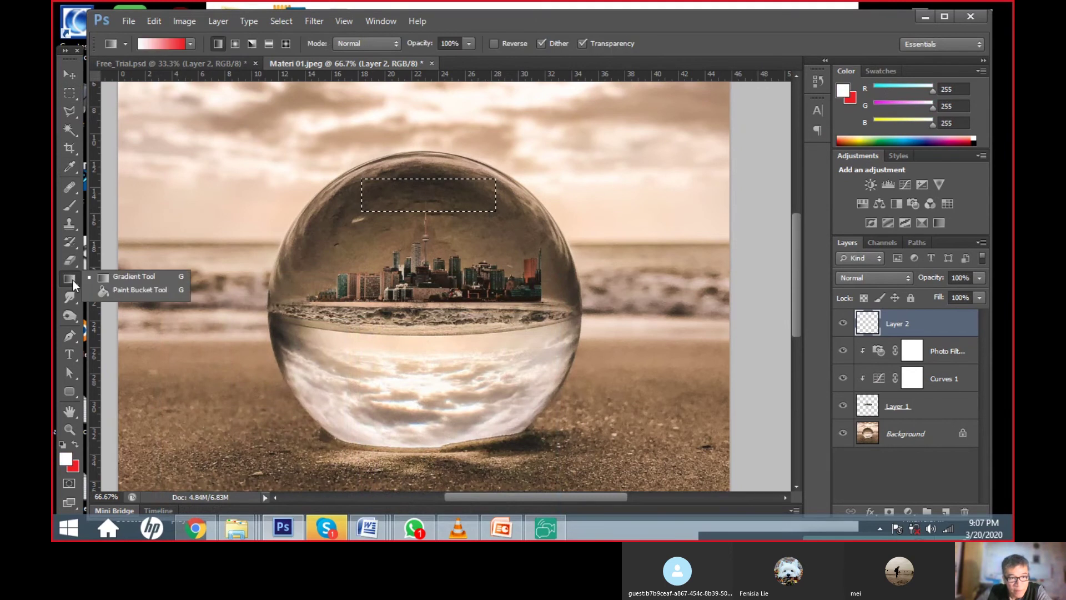
click(115, 291)
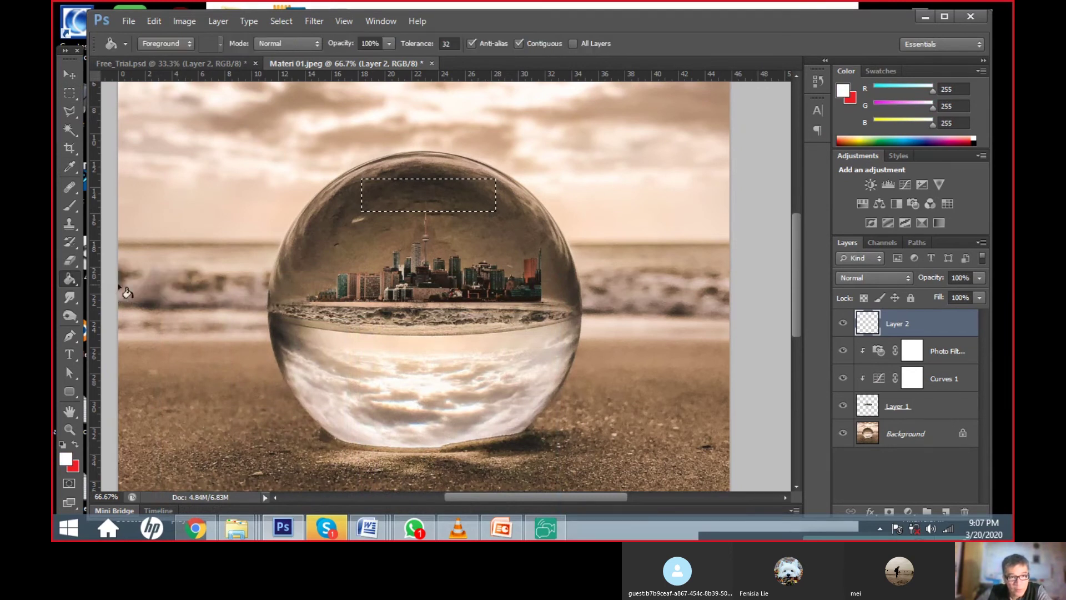
click(390, 194)
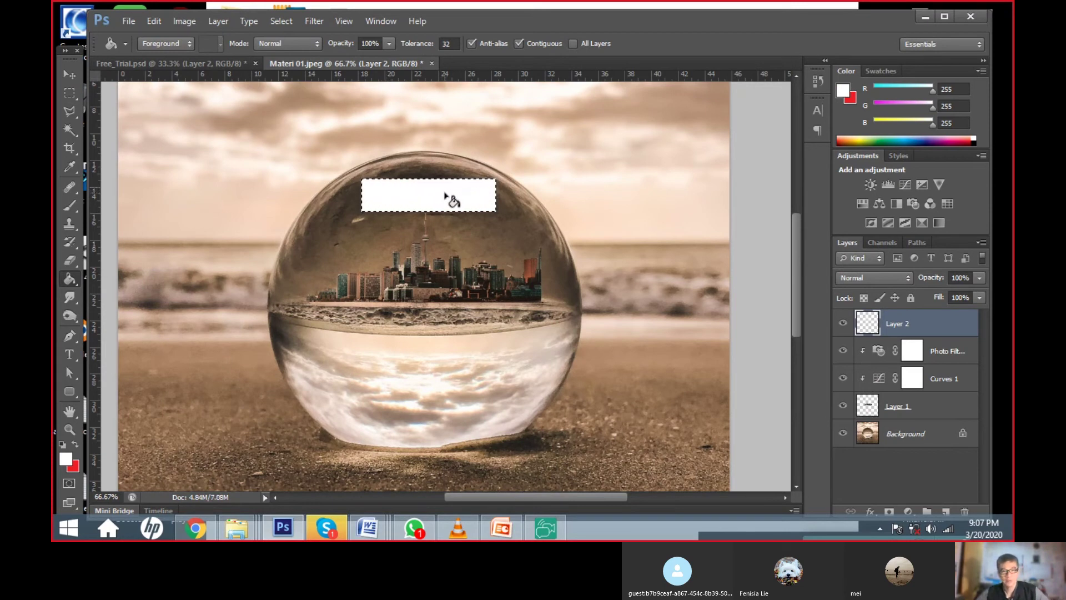
click(284, 21)
click(295, 50)
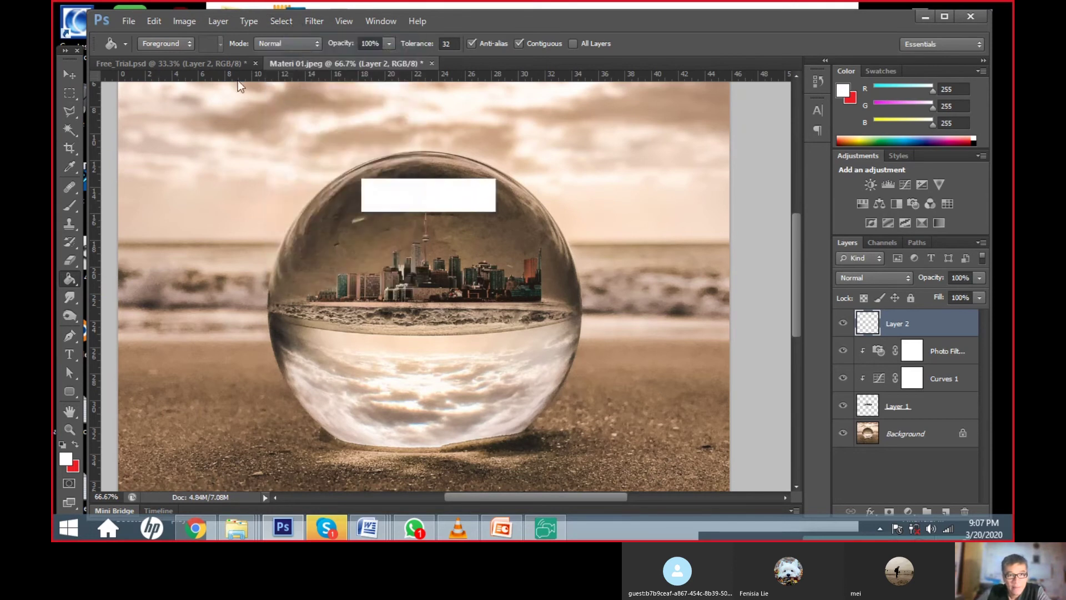
- Move the white rectangle up inside the ball and nudge it slightly left and up
click(70, 74)
drag(428, 204, 431, 199)
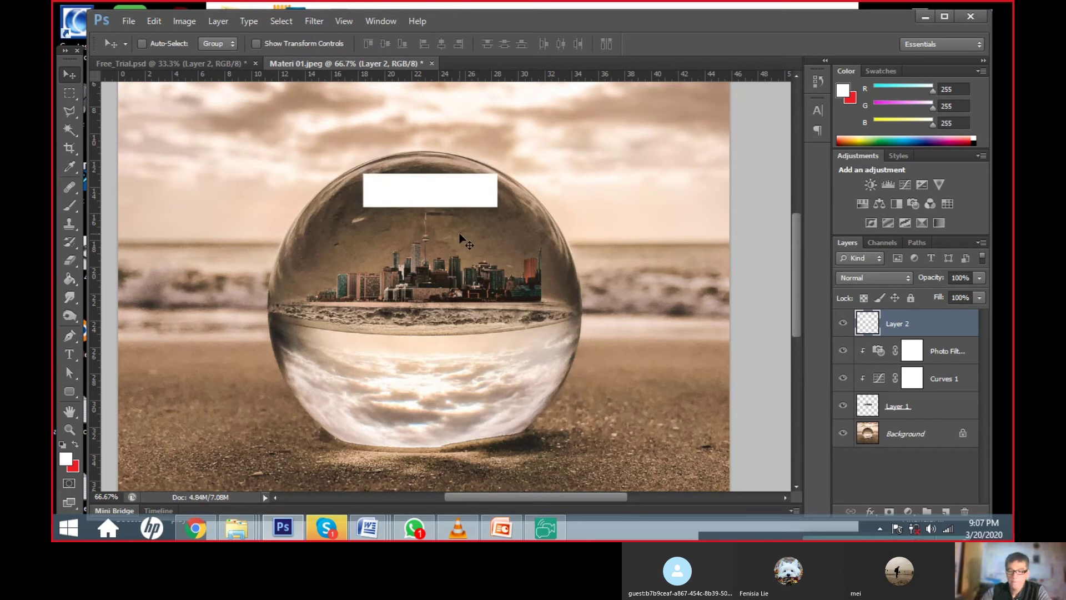
key(Left)
key(Up)
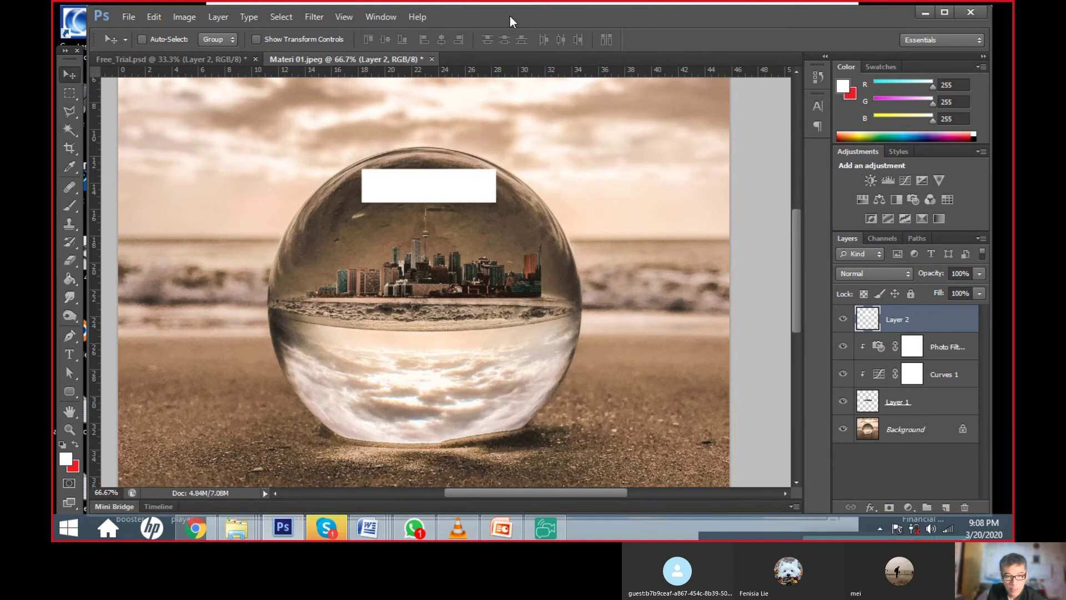
click(154, 17)
mouse_move(175, 292)
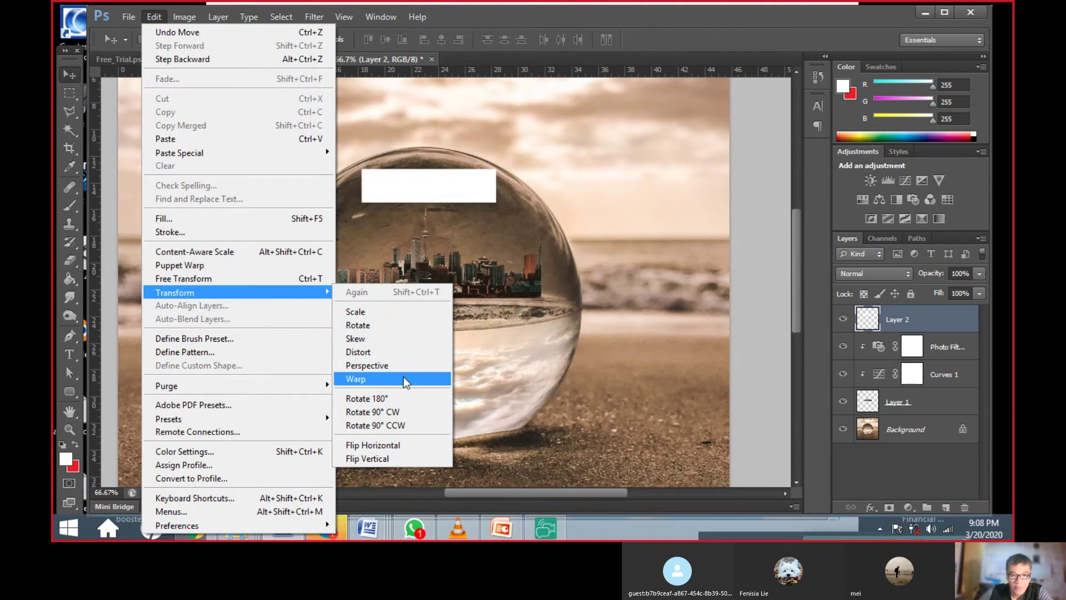
- Warp the white rectangle into an upward-curving arc and commit the warp
click(403, 377)
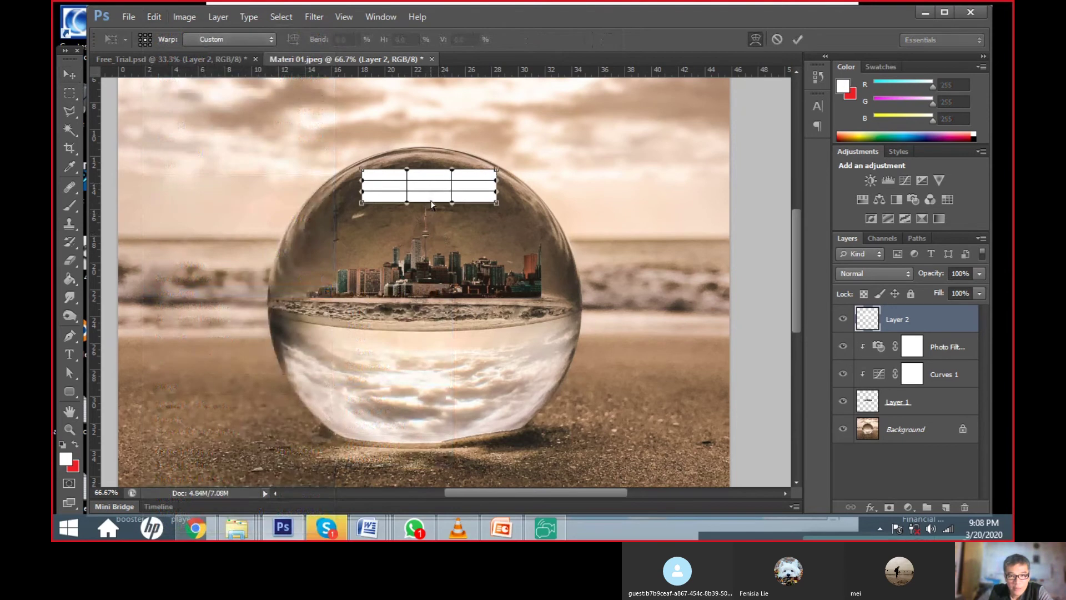
drag(431, 184, 432, 161)
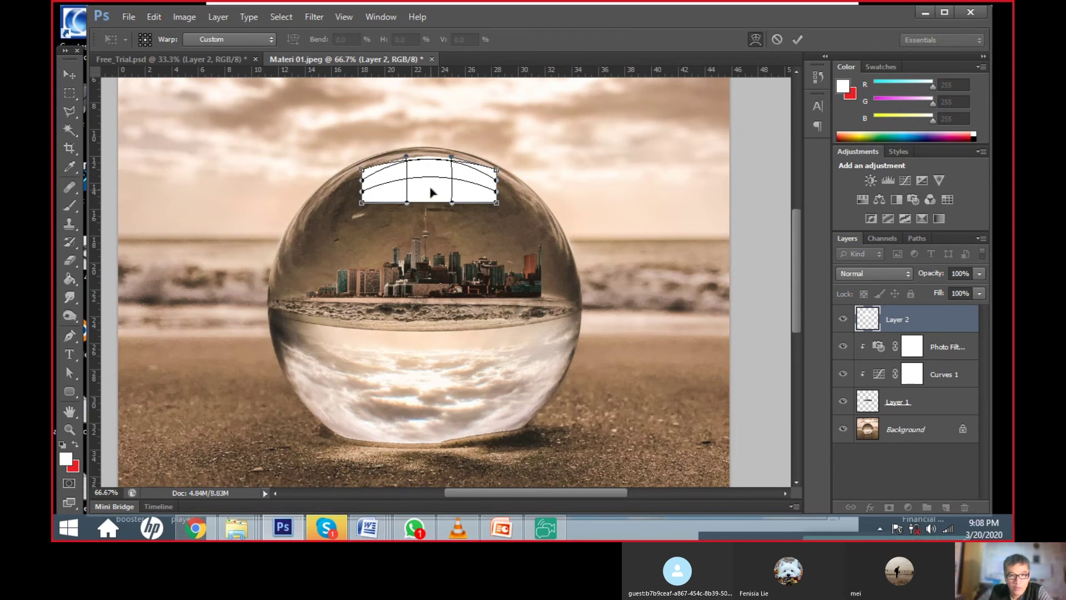
drag(428, 206, 430, 183)
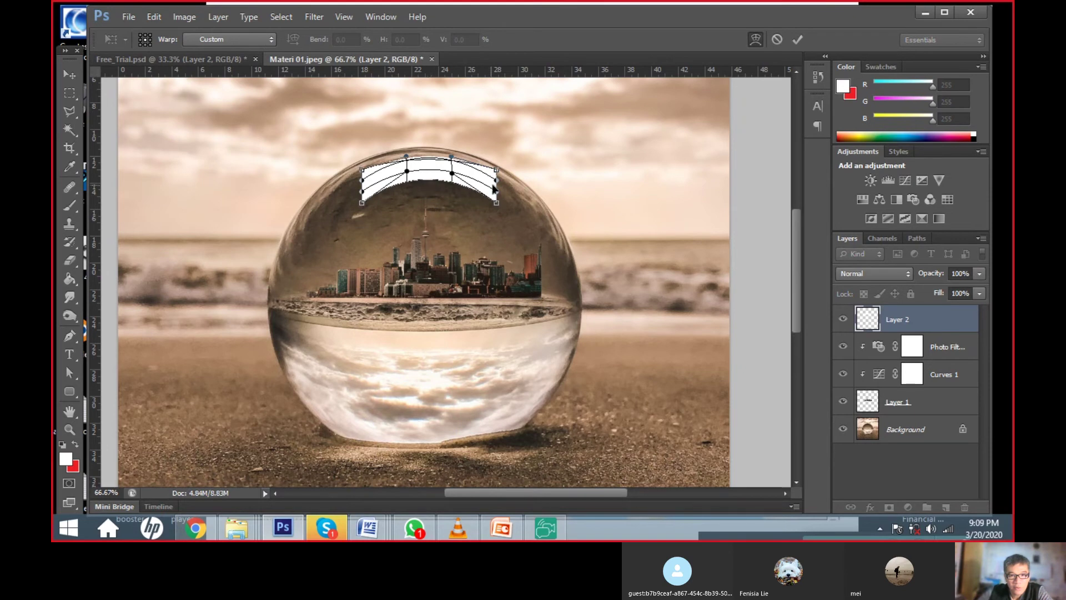
drag(498, 172, 498, 172)
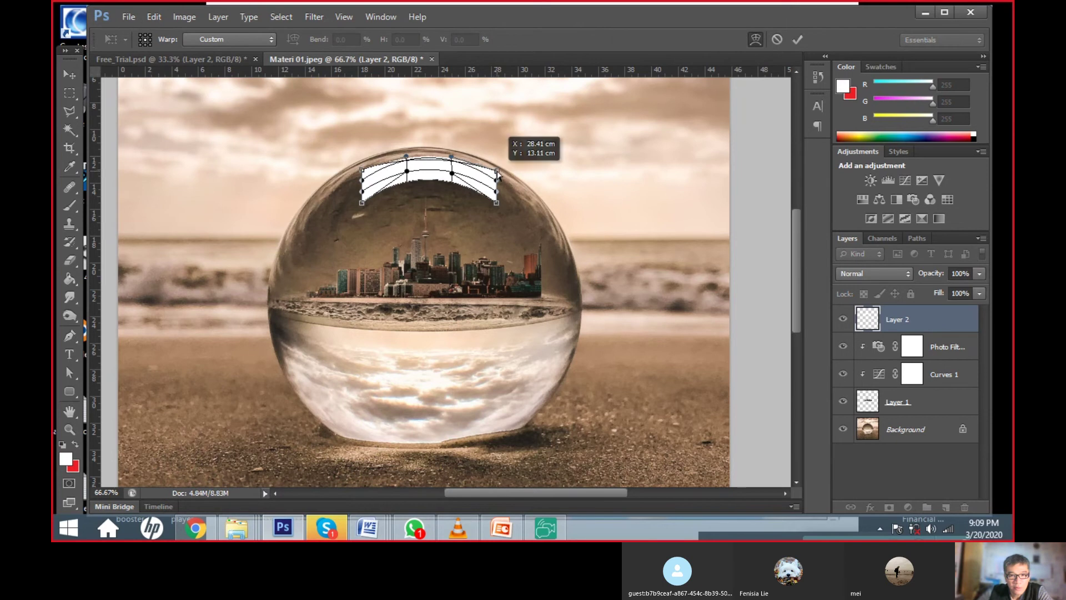
drag(364, 172, 363, 176)
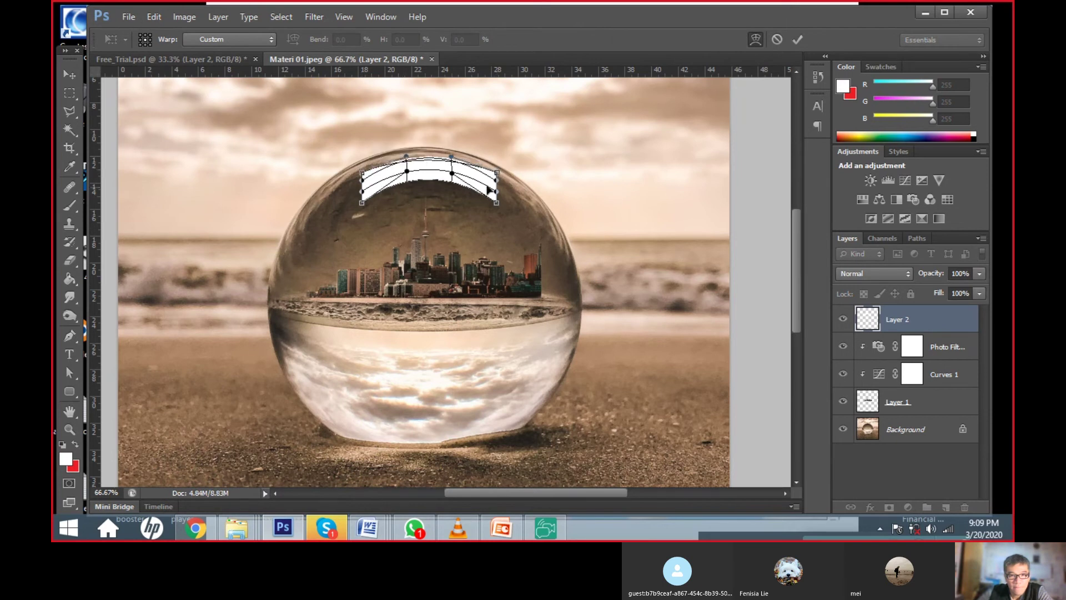
drag(499, 176, 496, 173)
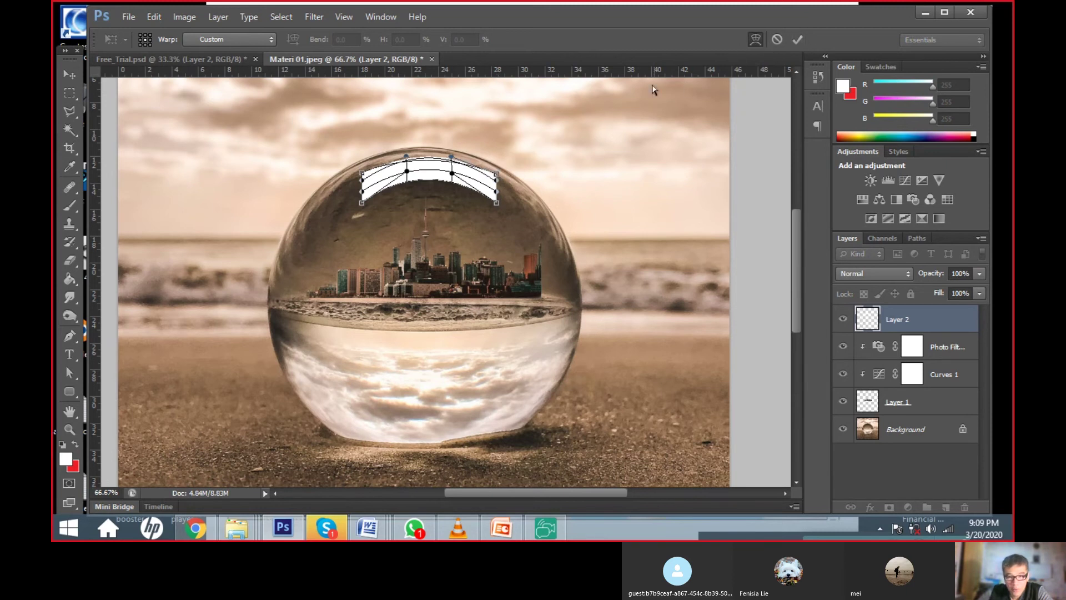
click(798, 39)
- Reposition the white arc slightly and nudge it up with the arrow keys
drag(451, 181, 444, 185)
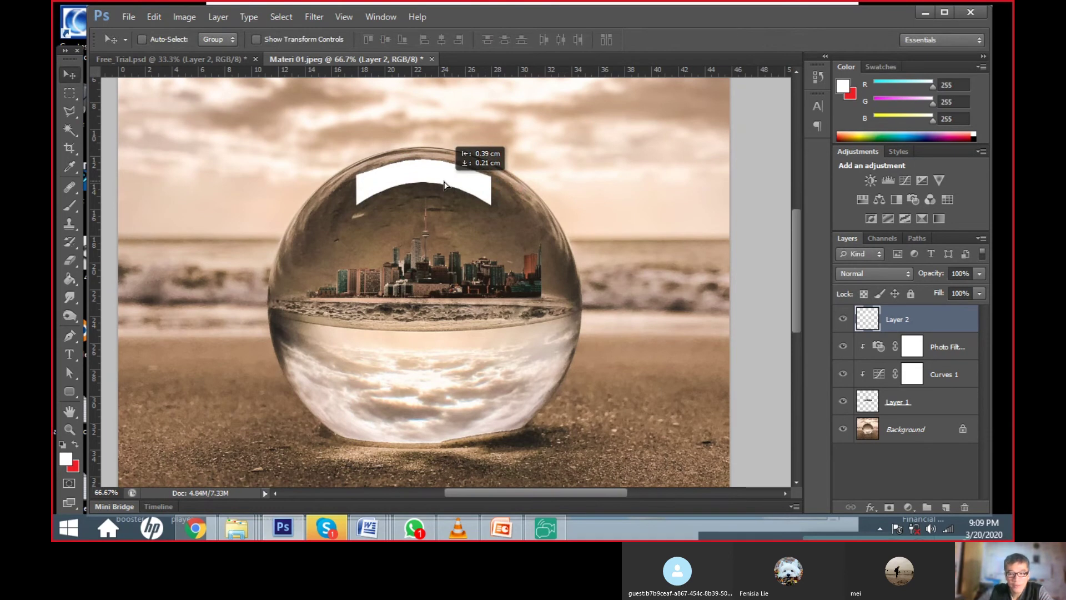
drag(445, 185, 447, 185)
key(Up)
key(Up)
key(Up)
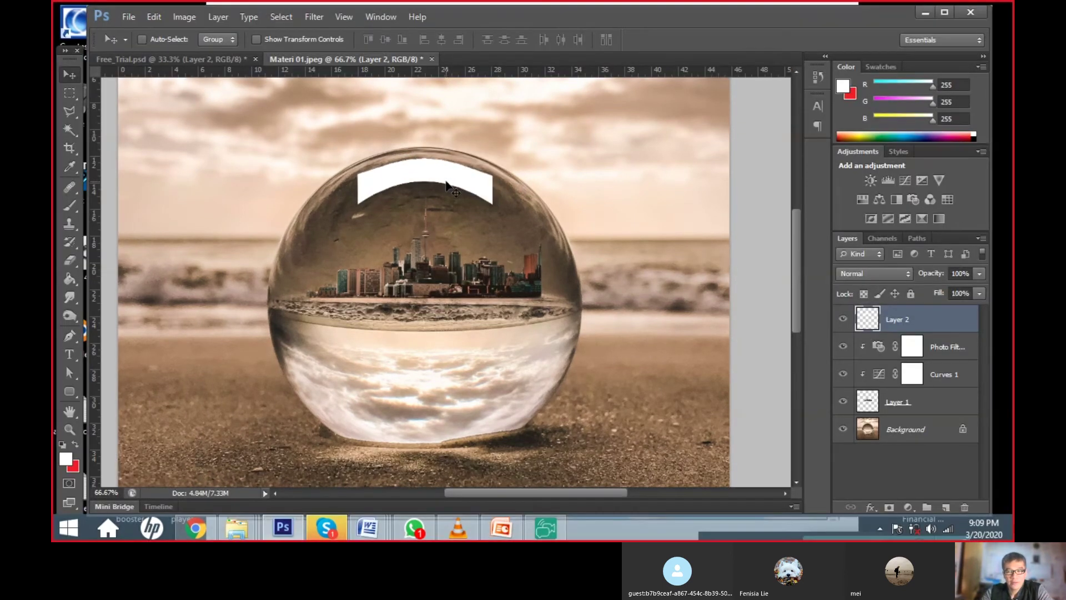
key(Up)
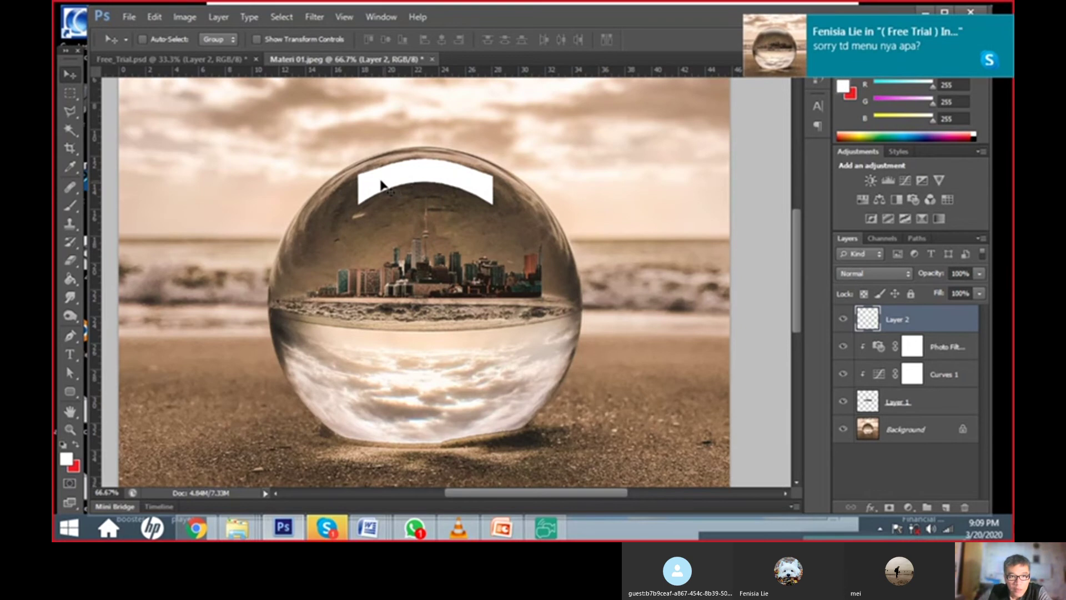
- Re-warp the white arc, lowering its top corners and bowing its top edge upward
click(188, 18)
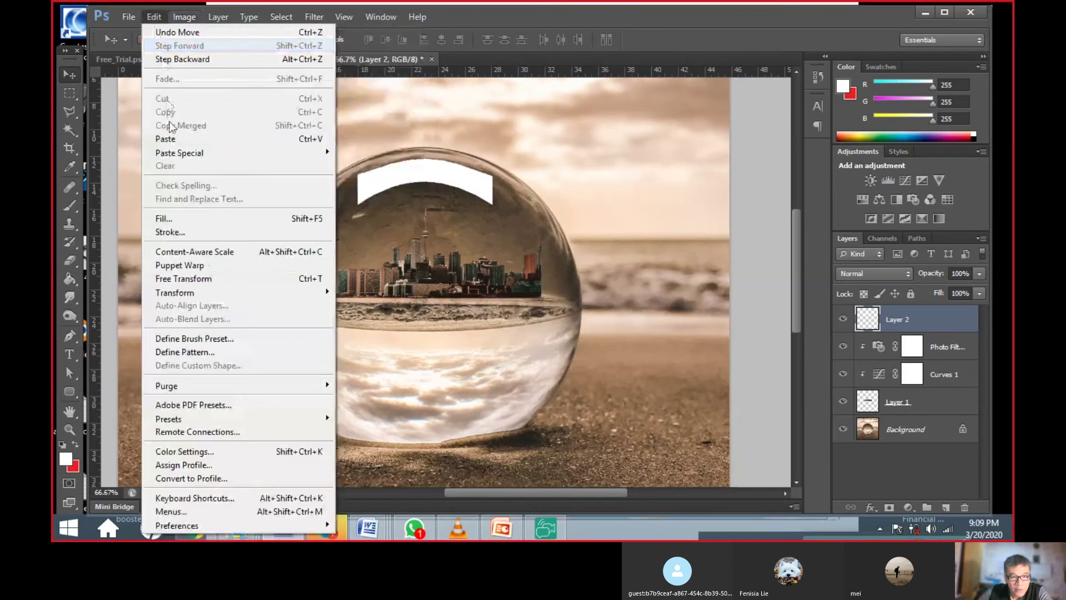
mouse_move(175, 292)
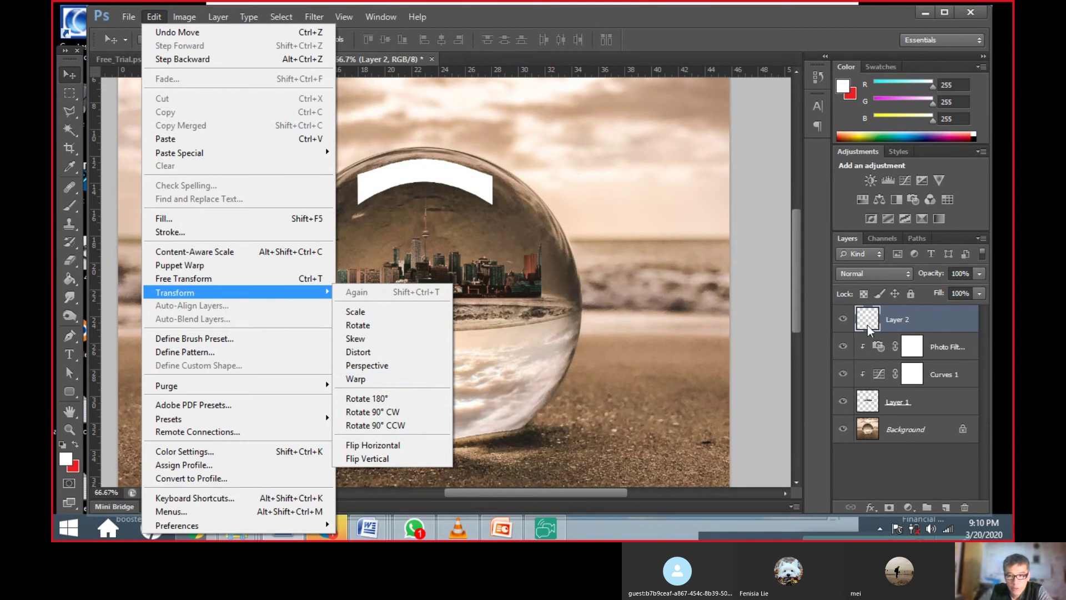
click(372, 379)
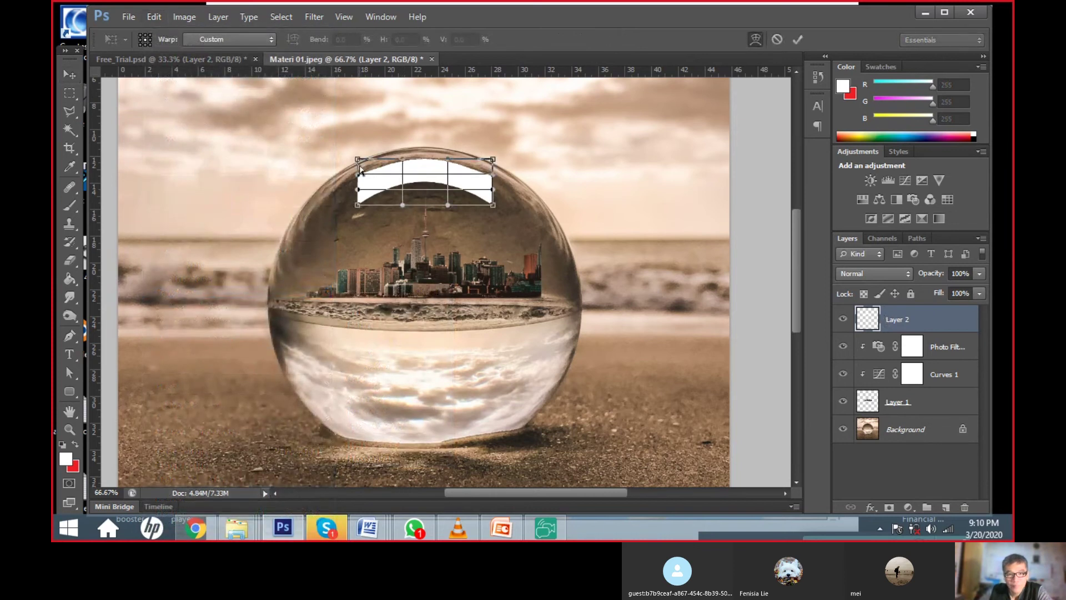
drag(358, 160, 359, 165)
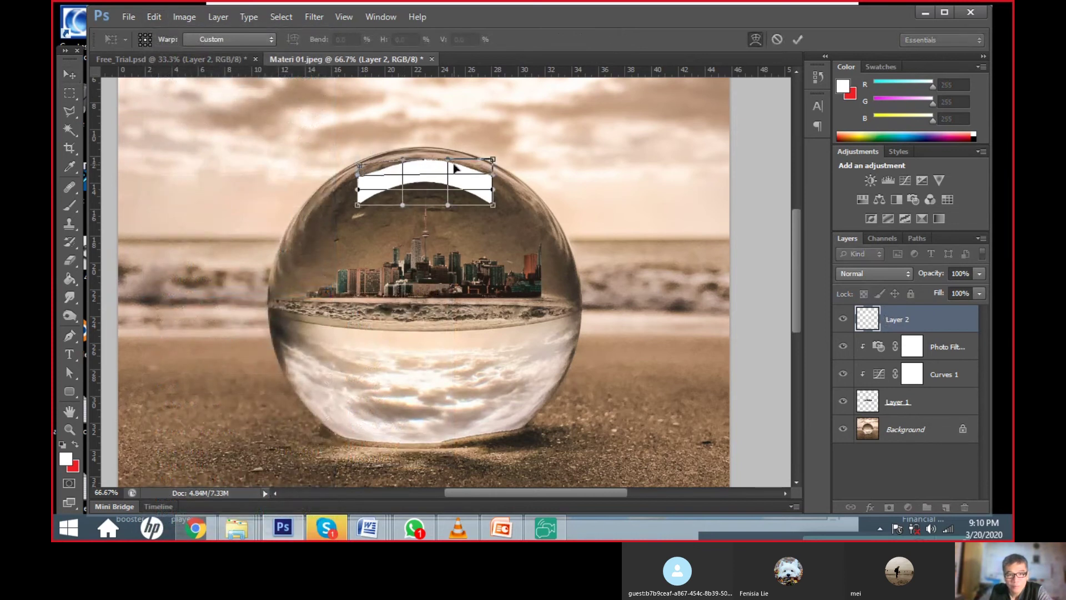
drag(494, 164, 495, 169)
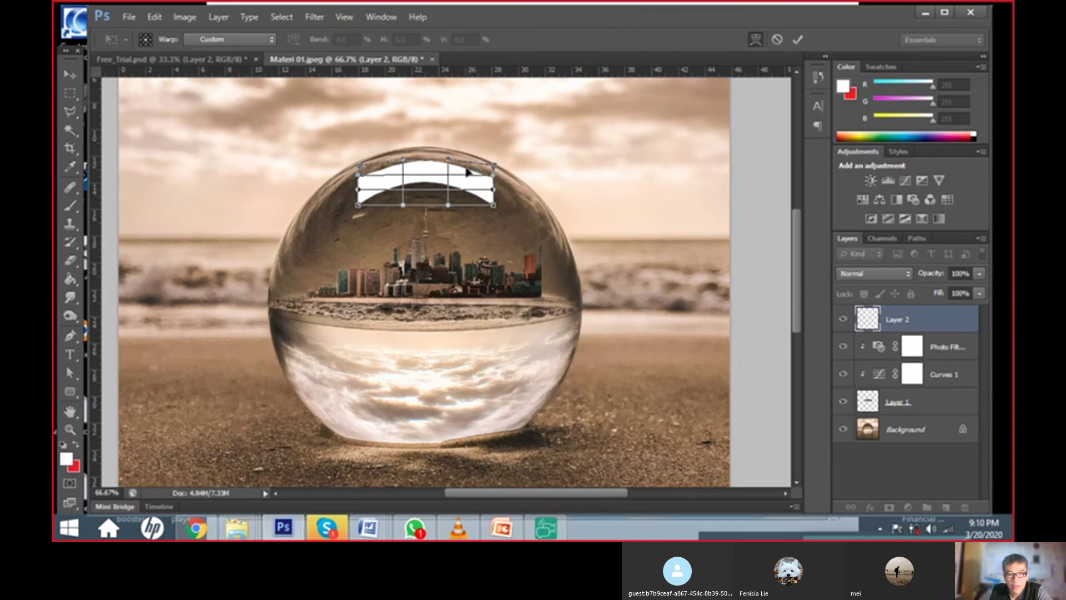
drag(428, 171, 429, 169)
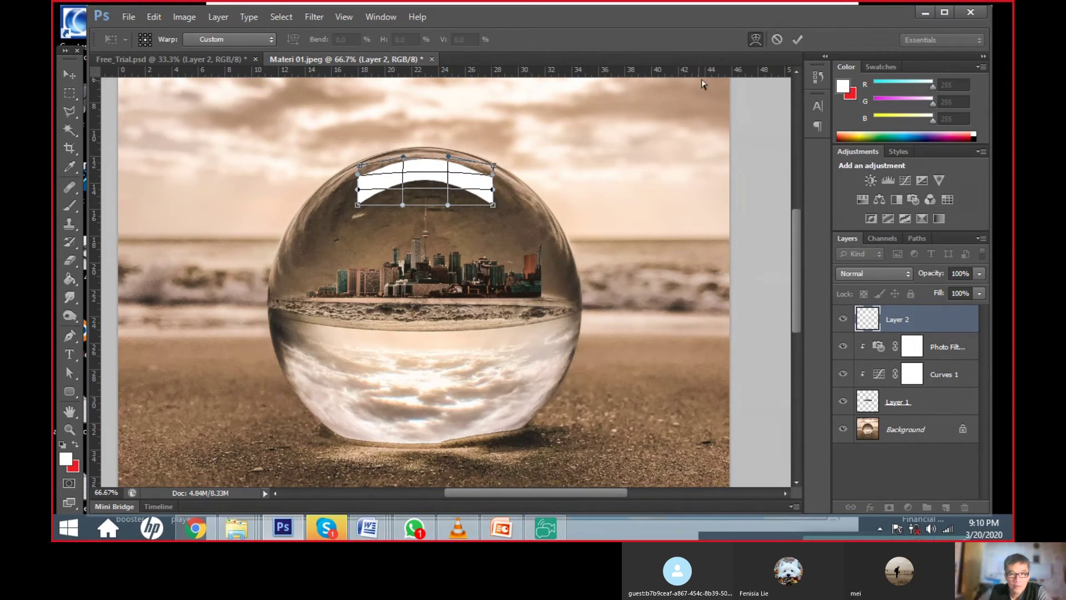
click(797, 38)
- Shift the white highlight band and nudge it up and down to sit inside the rim
drag(469, 184, 471, 185)
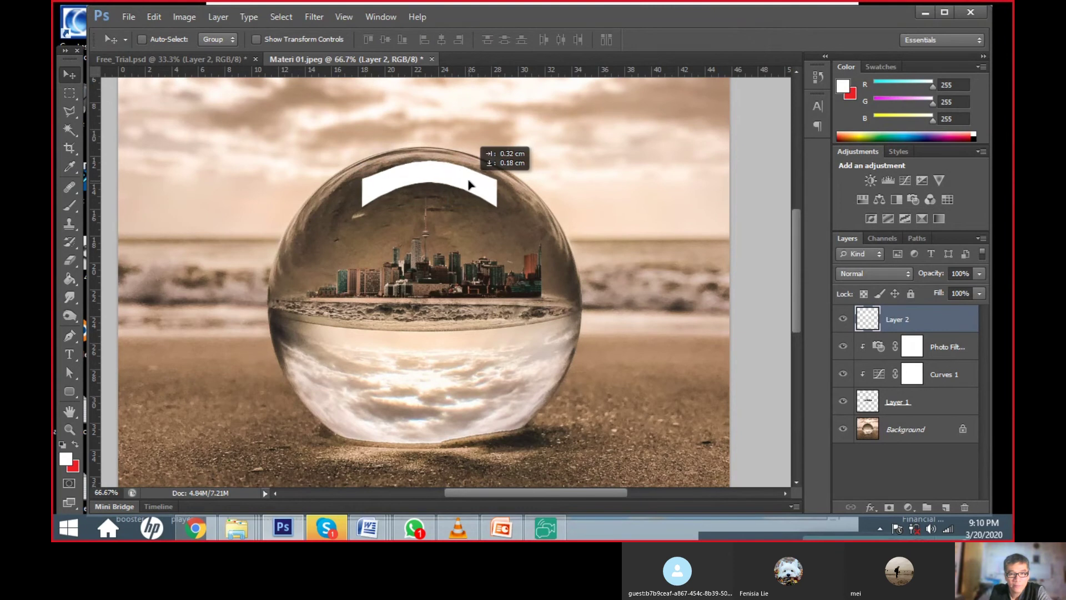
drag(470, 185, 482, 177)
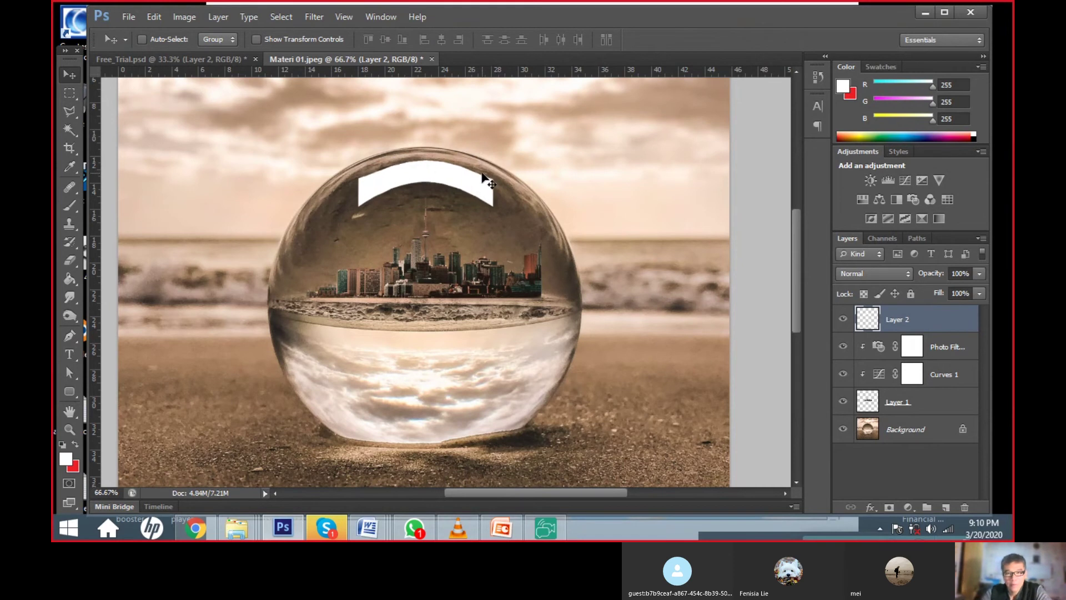
key(Down)
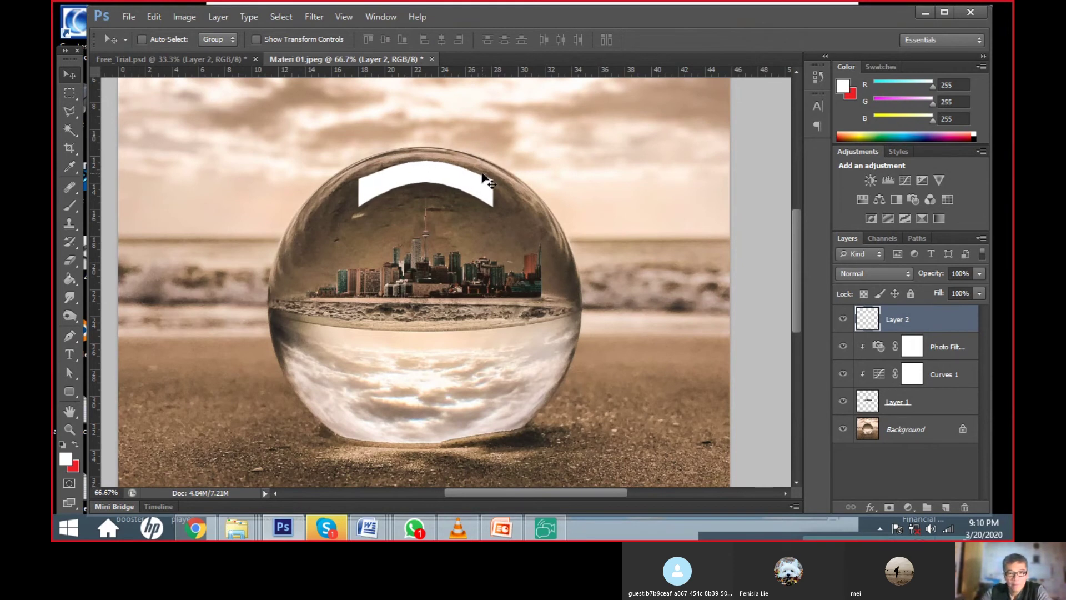
key(Down)
key(Up)
key(Up)
key(Up)
key(Down)
key(Up)
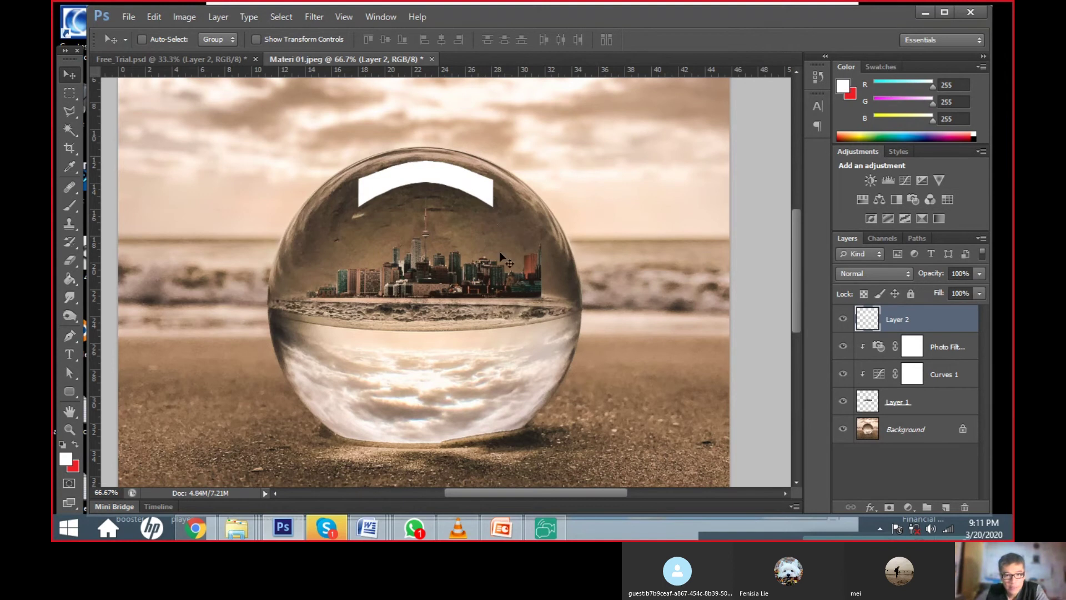
- Scale the Layer 1 city skyline up to about 110% and shift it left inside the ball
click(865, 405)
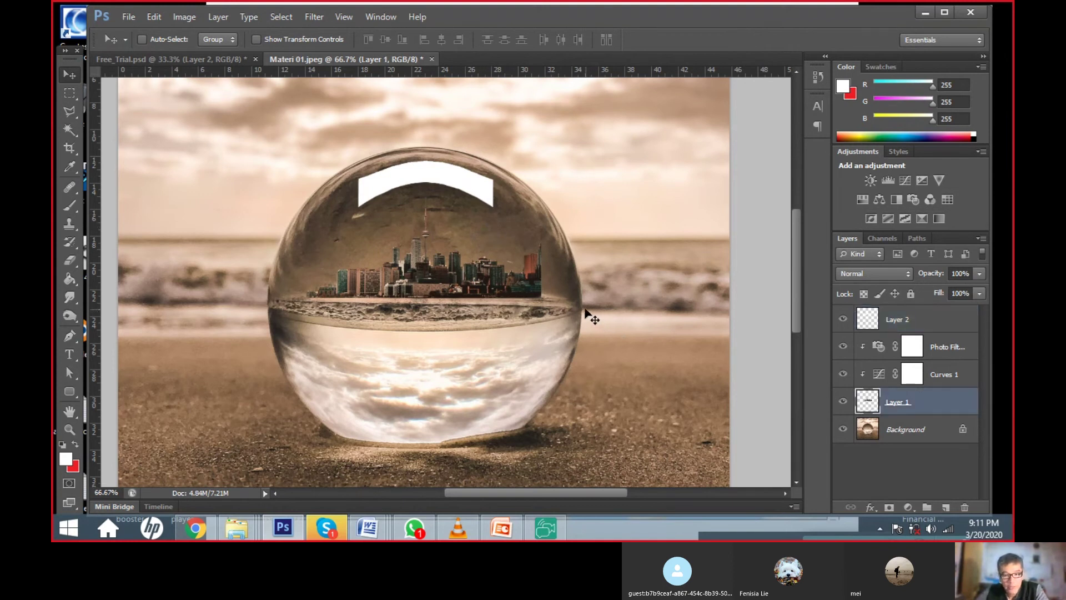
key(ctrl+t)
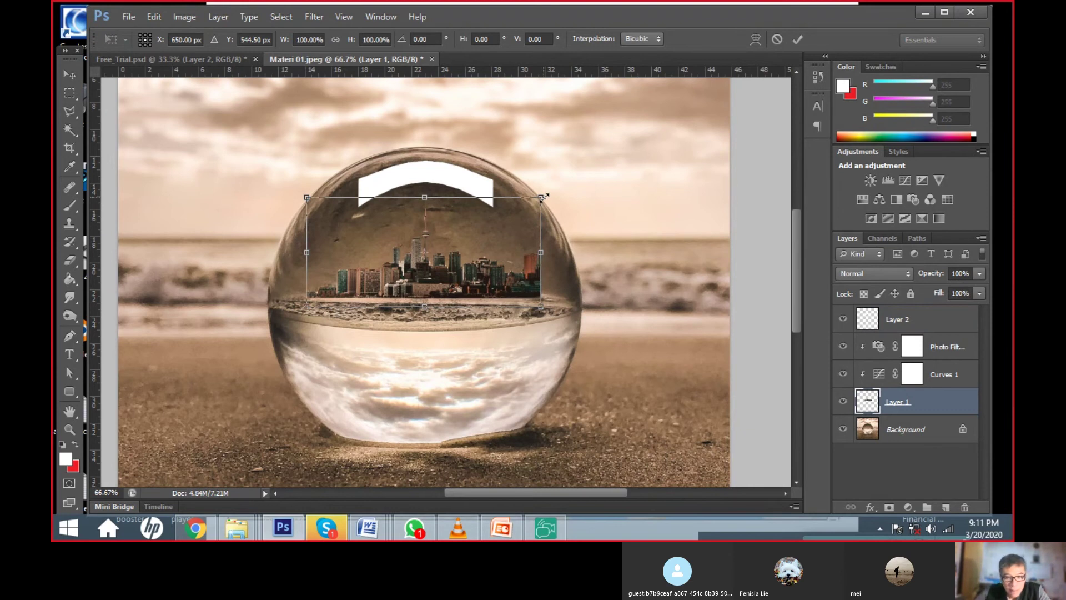
mouse_move(580, 194)
mouse_down()
mouse_move(538, 154)
mouse_move(570, 208)
mouse_move(397, 192)
mouse_move(557, 204)
mouse_up()
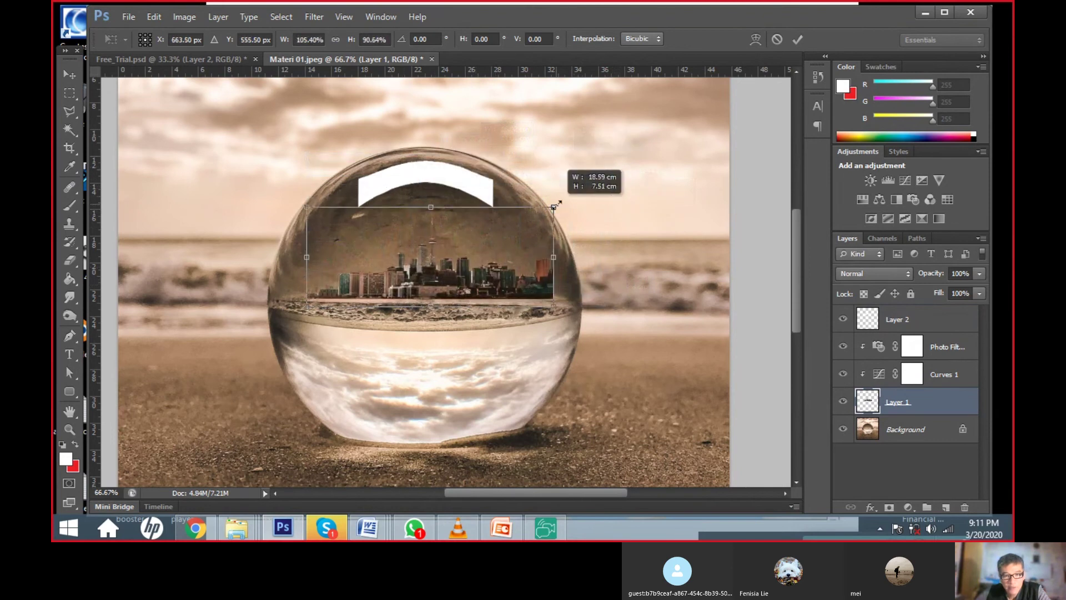
mouse_move(555, 206)
mouse_down()
mouse_move(588, 192)
mouse_move(571, 192)
mouse_up()
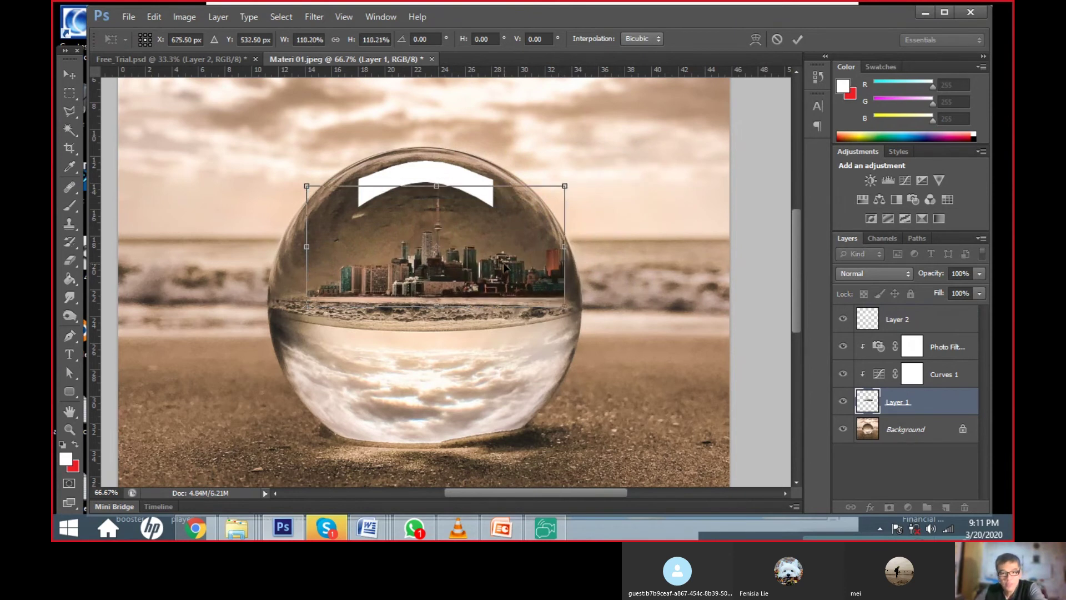
key(Return)
drag(495, 274, 478, 277)
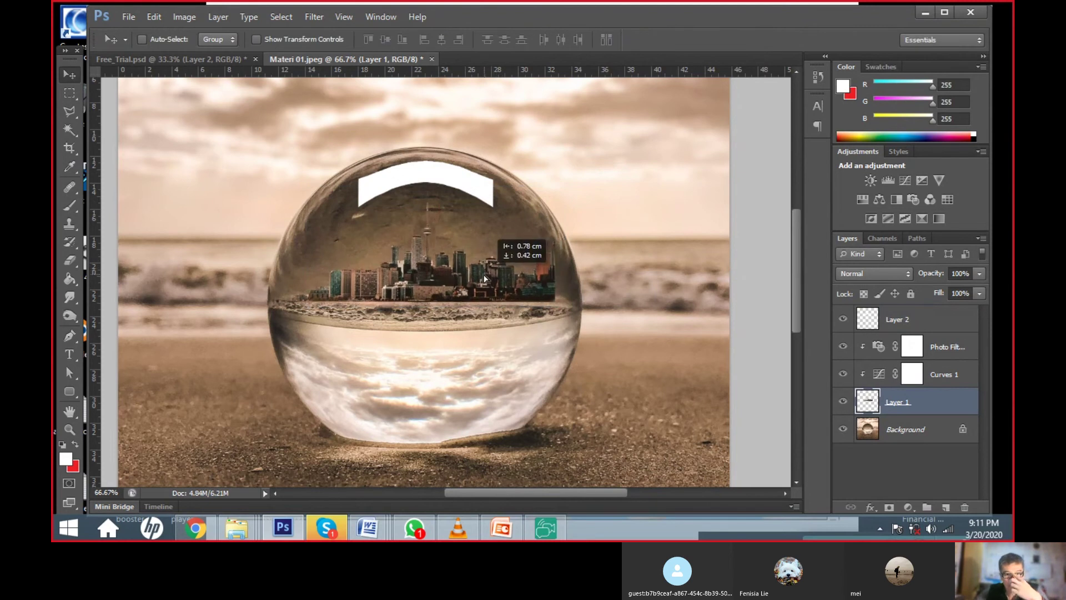
drag(479, 277, 480, 276)
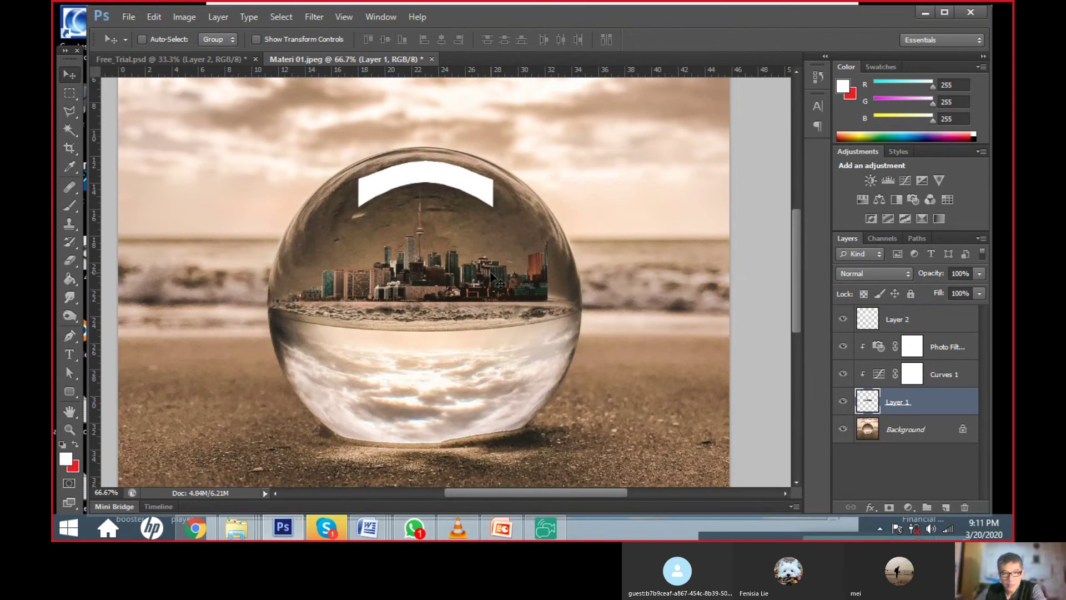
click(883, 325)
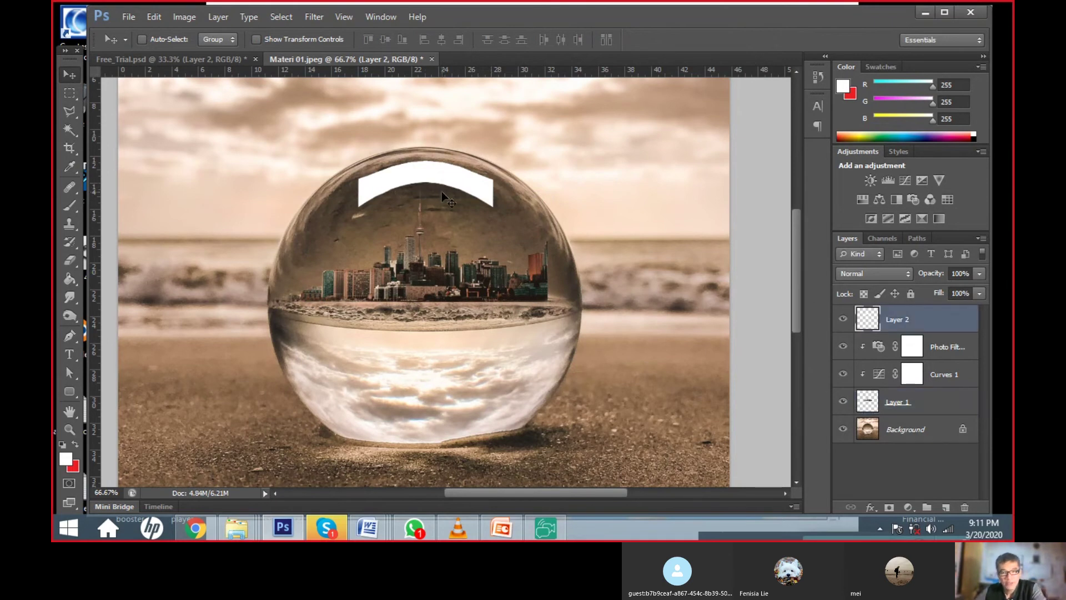
- Enlarge the white highlight band with Free Transform and centre it along the ball's top
key(ctrl+t)
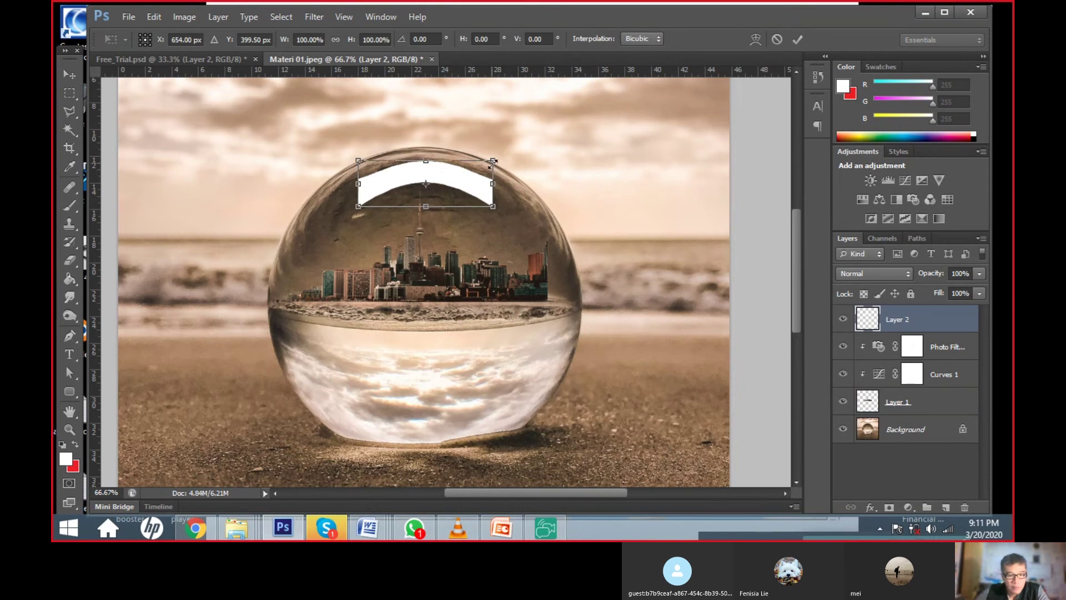
drag(493, 162, 516, 151)
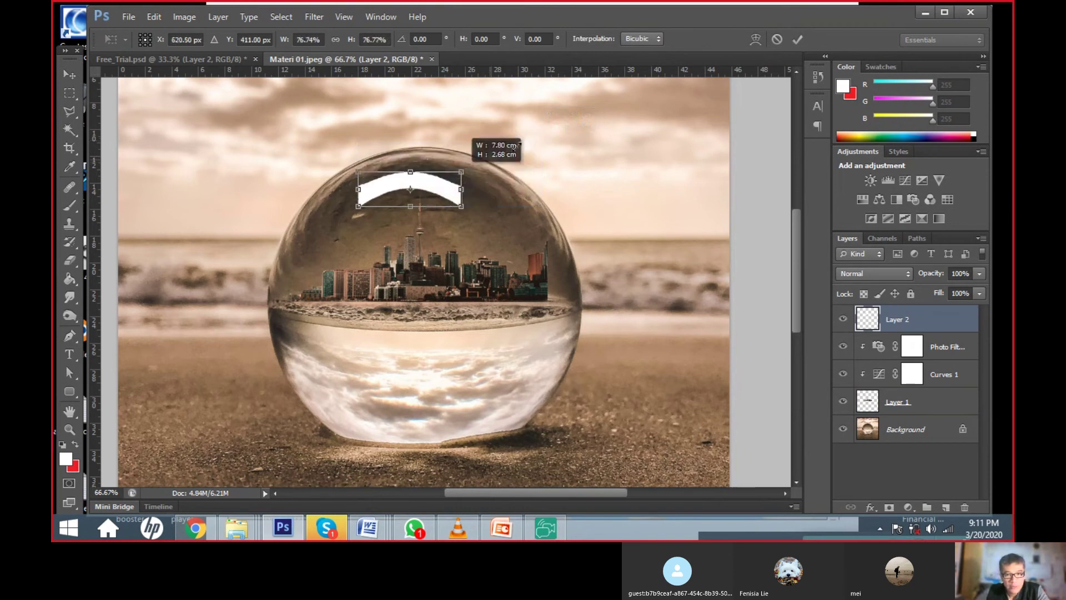
drag(487, 173, 475, 175)
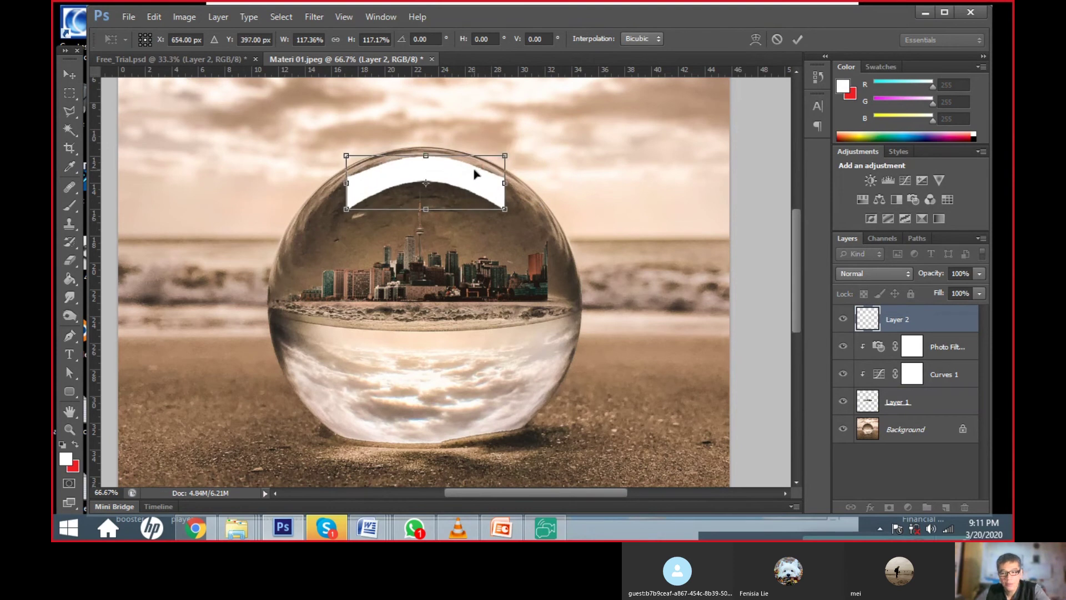
key(Return)
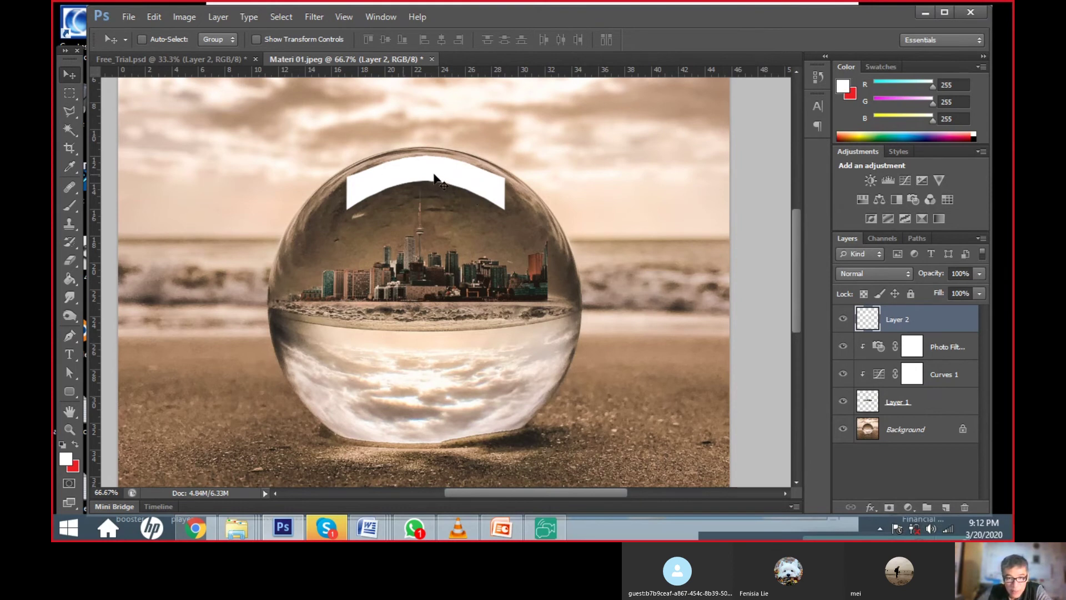
- Add a layer mask to Layer 2 and brush black along the ball's edges and sky
click(888, 508)
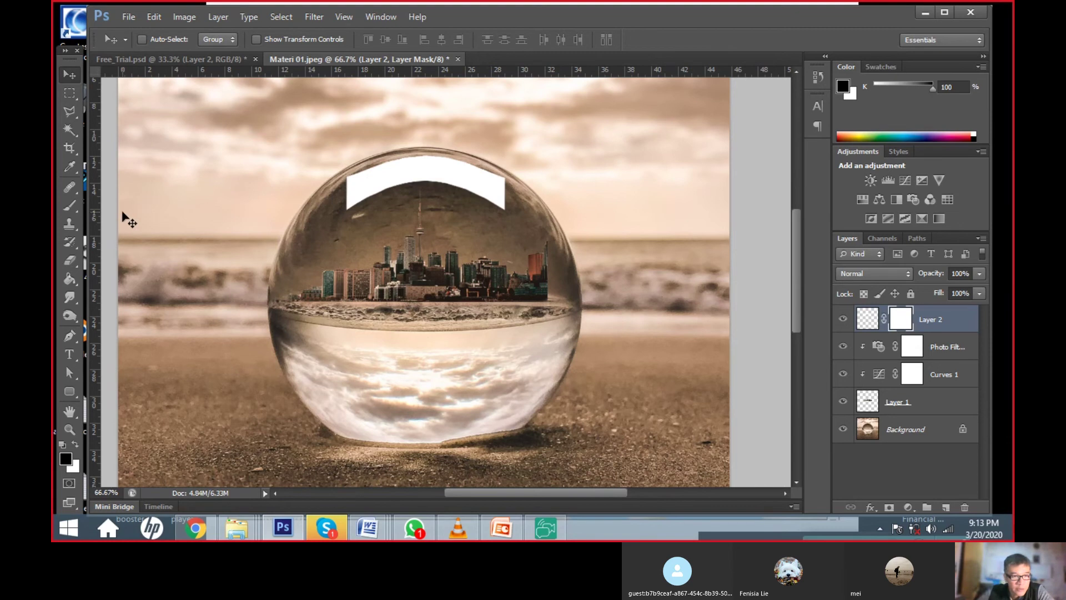
click(76, 207)
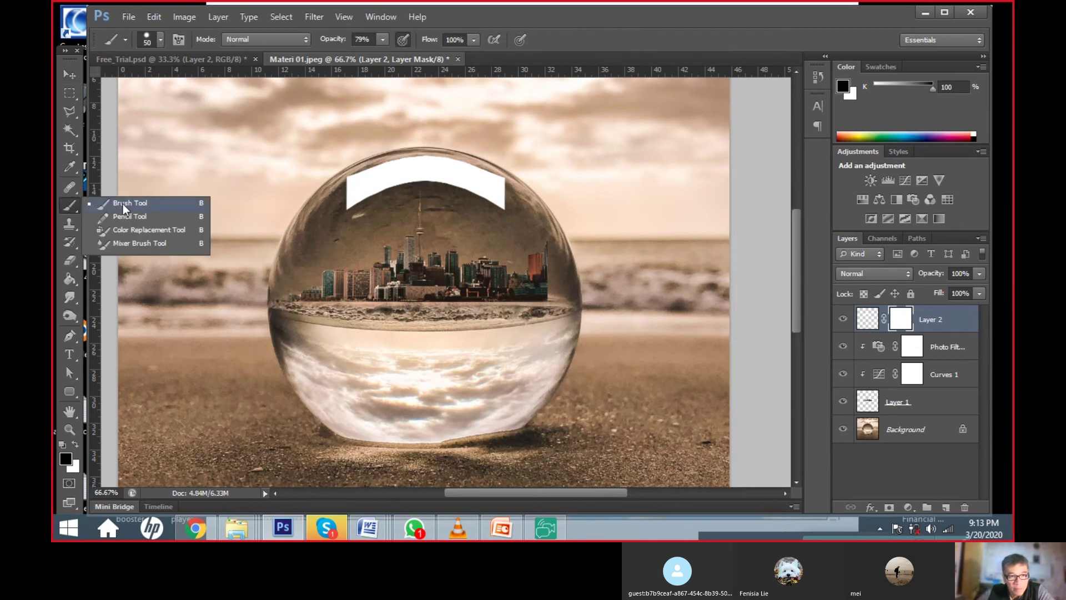
click(122, 204)
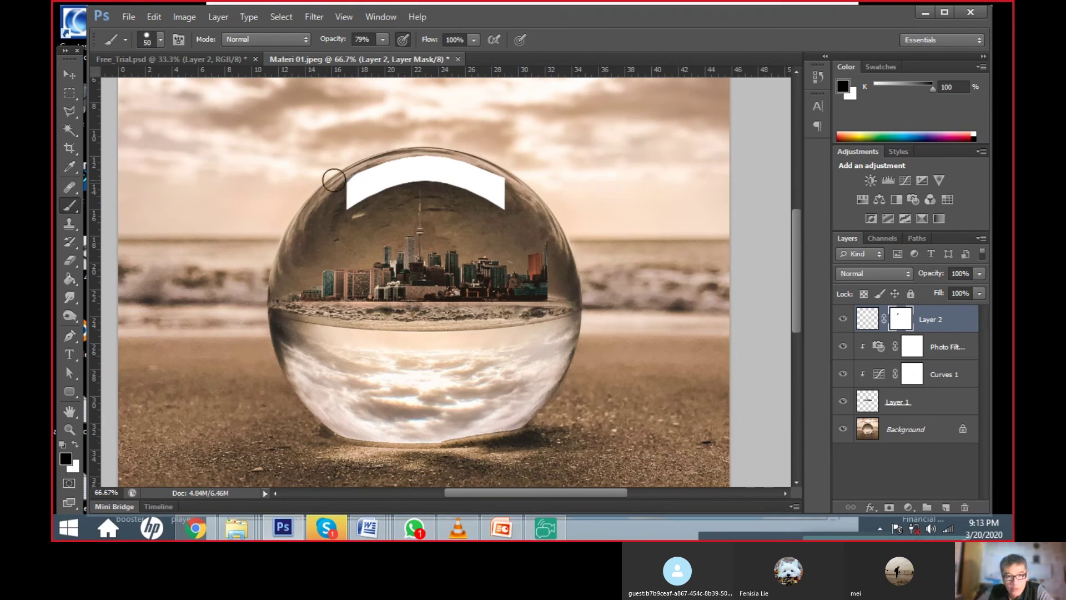
drag(326, 184, 337, 189)
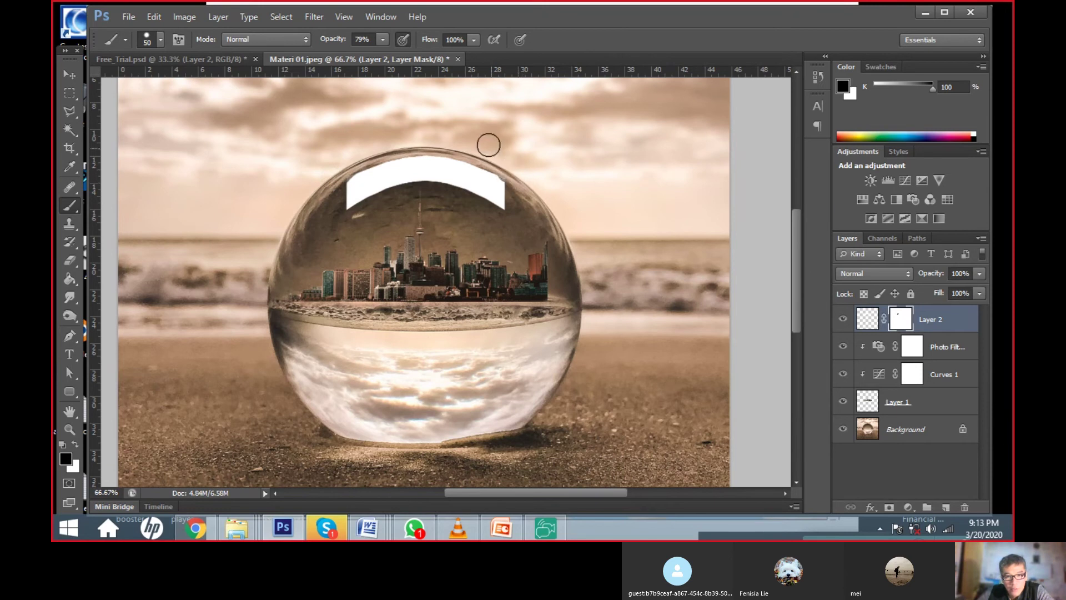
drag(497, 159, 521, 182)
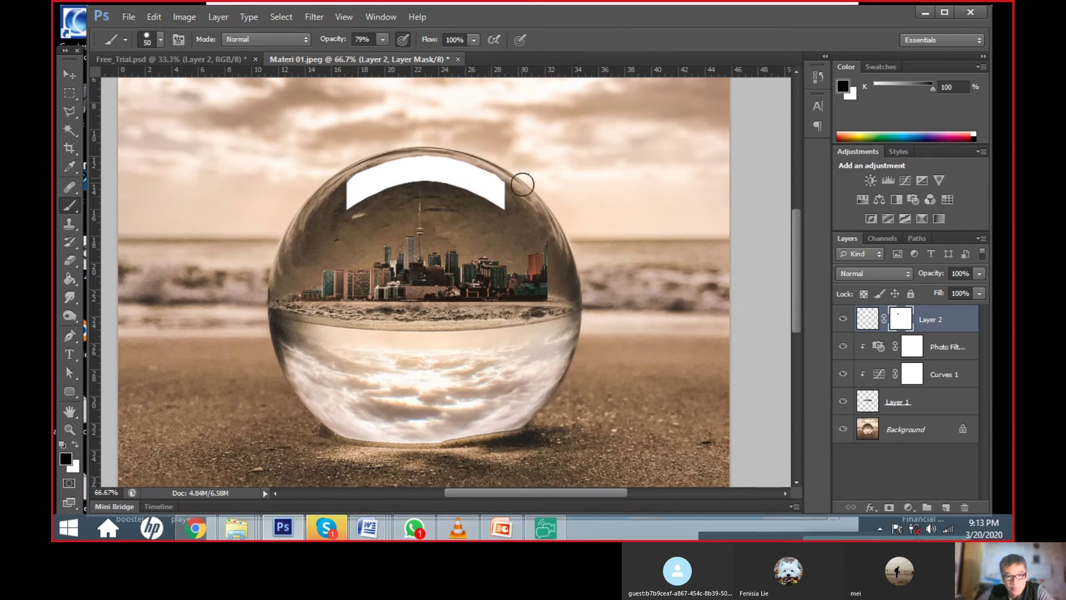
drag(476, 138, 387, 98)
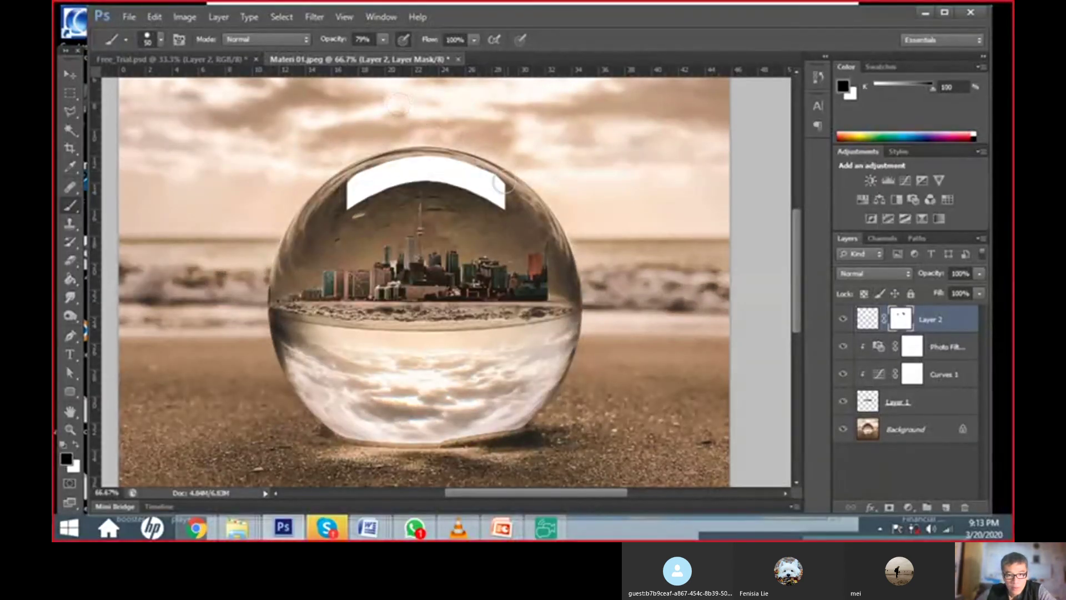
- With a soft round brush tip, paint black on the mask to fade the band inside the ball
click(154, 41)
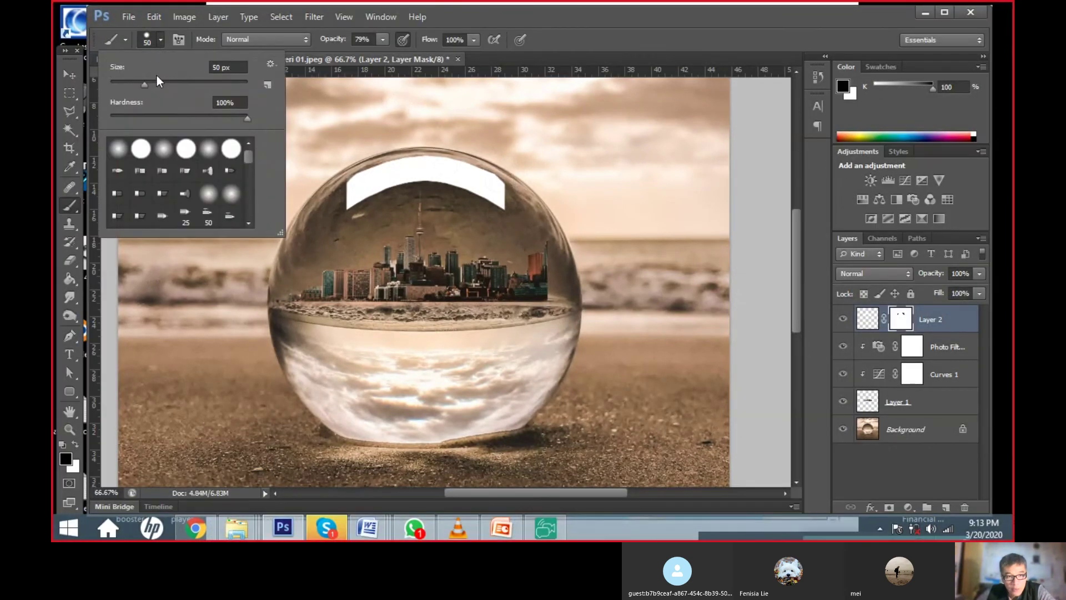
click(117, 148)
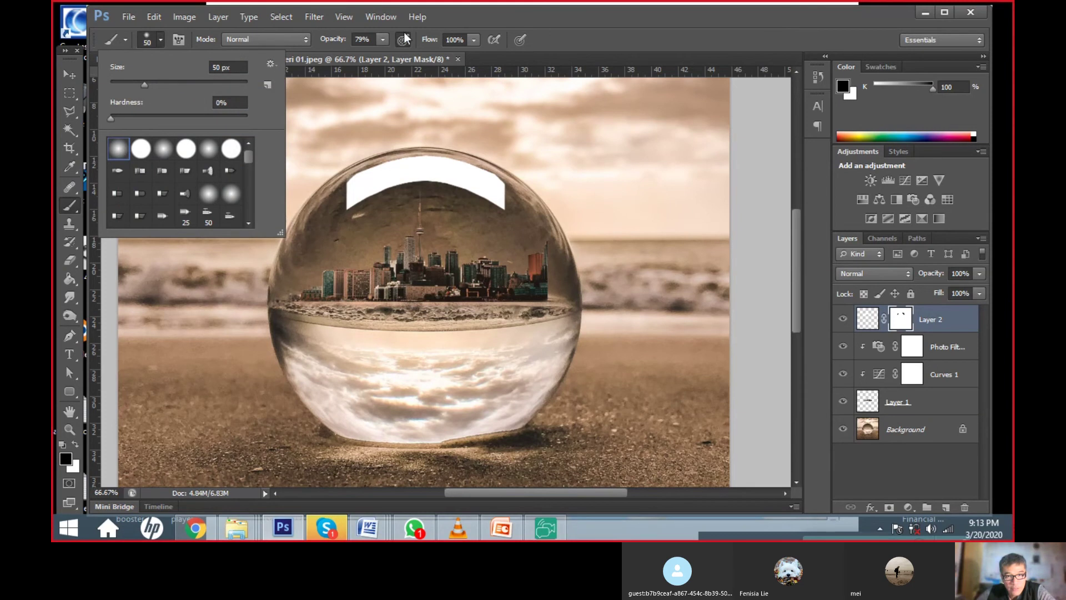
click(509, 22)
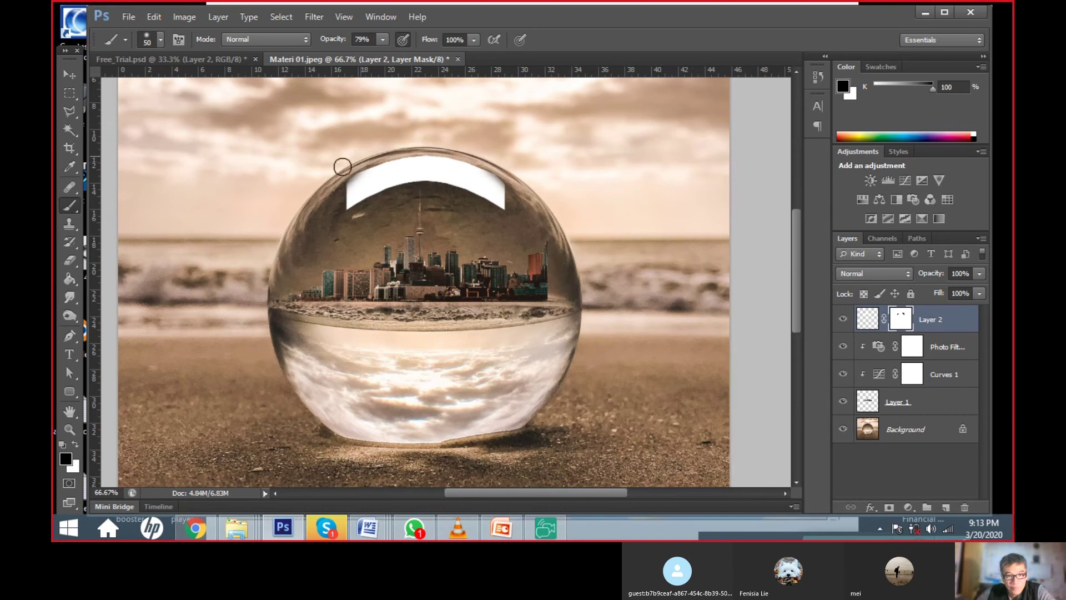
drag(371, 156, 438, 146)
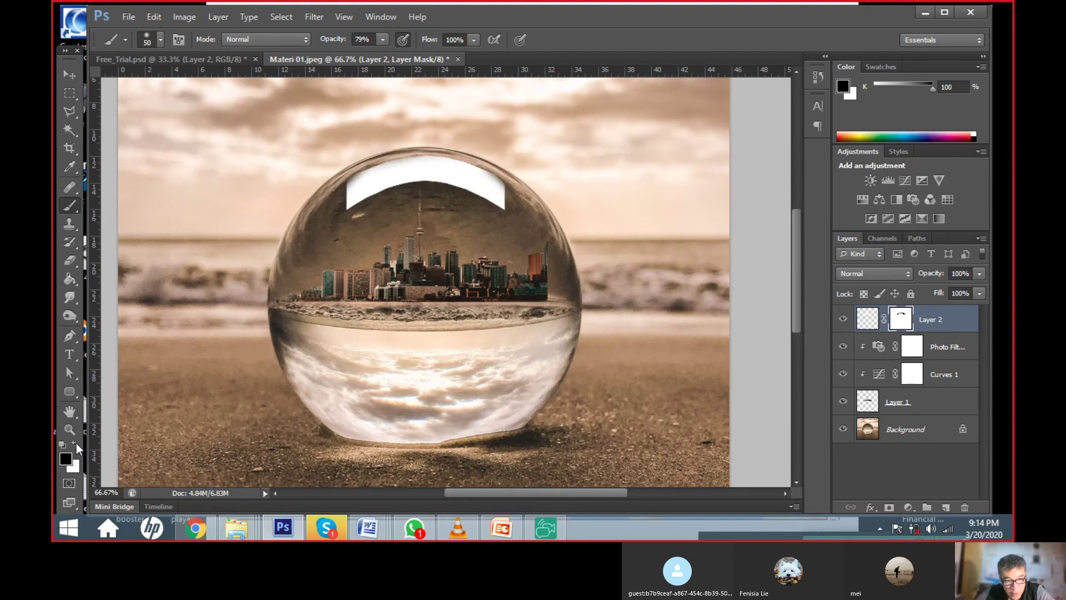
click(74, 446)
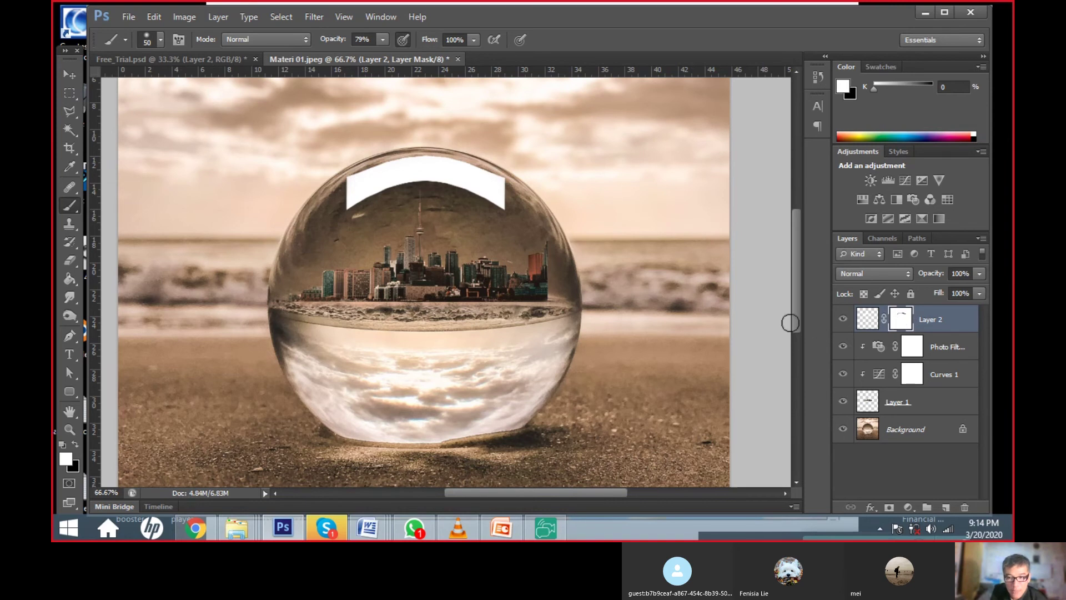
click(75, 445)
drag(339, 193, 429, 209)
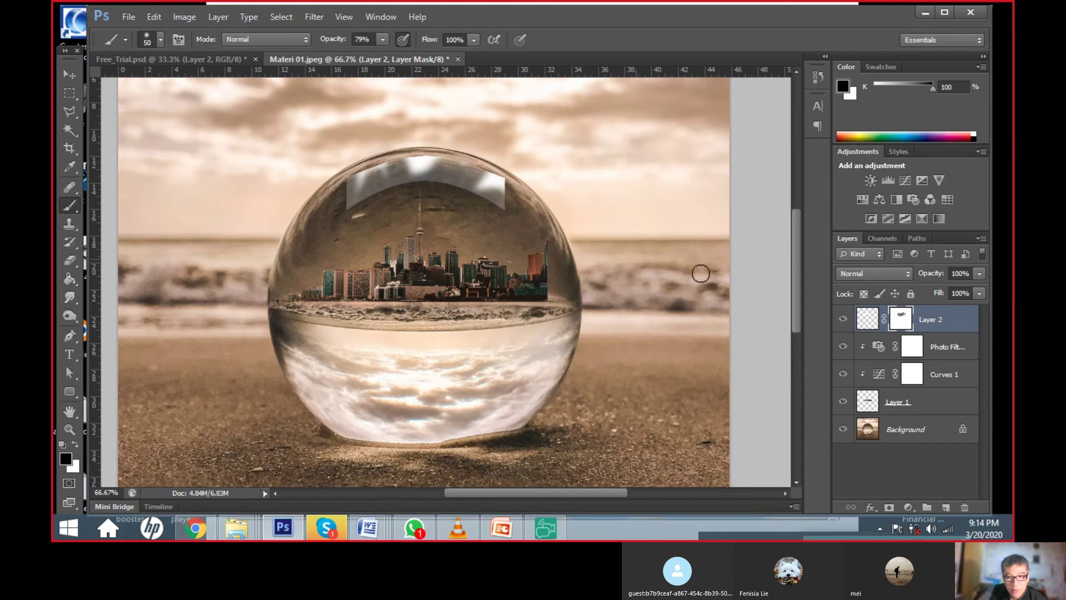
right_click(901, 323)
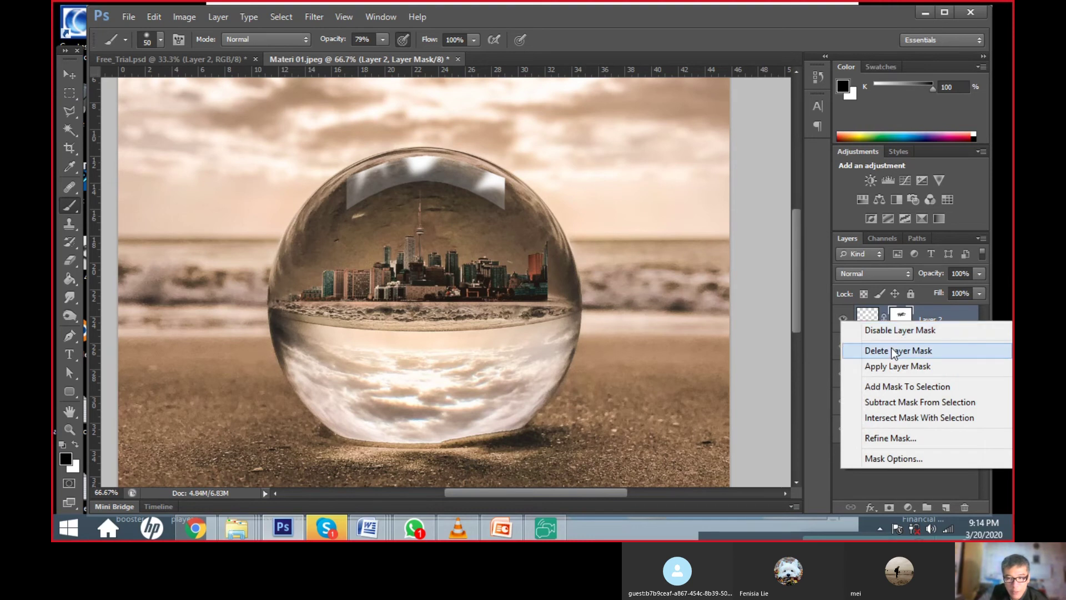
- Toggle Layer 2's mask off and on, then paint white to restore the full highlight band
click(889, 330)
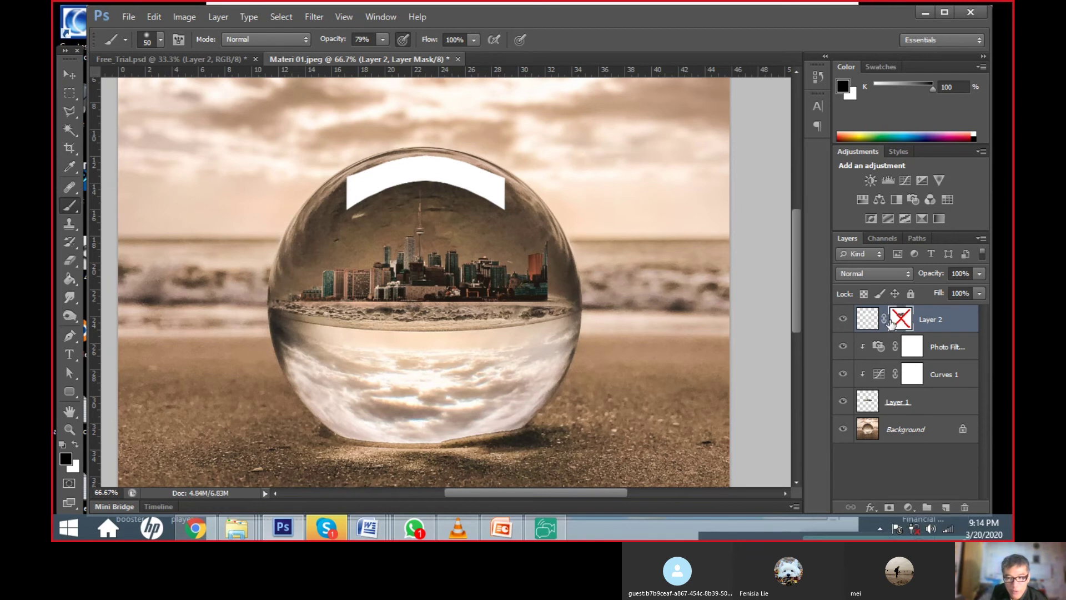
shift+click(901, 322)
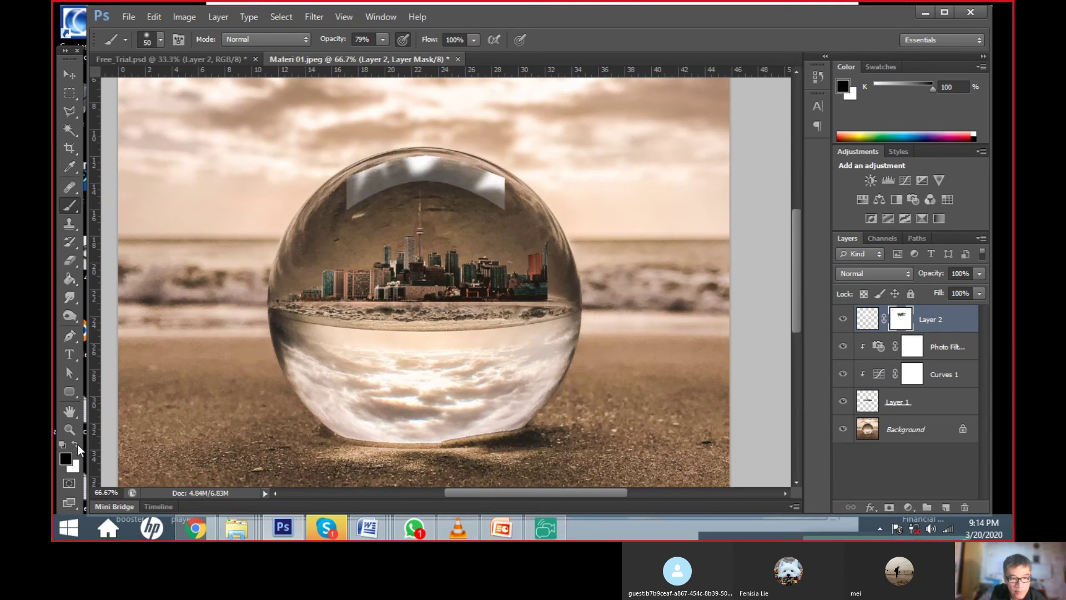
click(76, 446)
drag(340, 193, 488, 173)
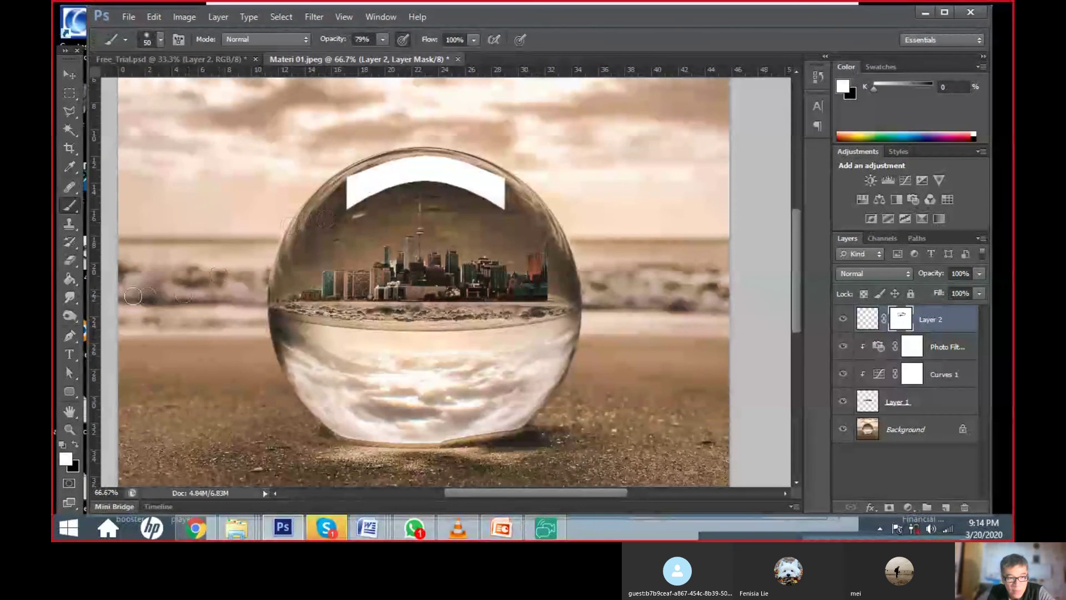
click(70, 279)
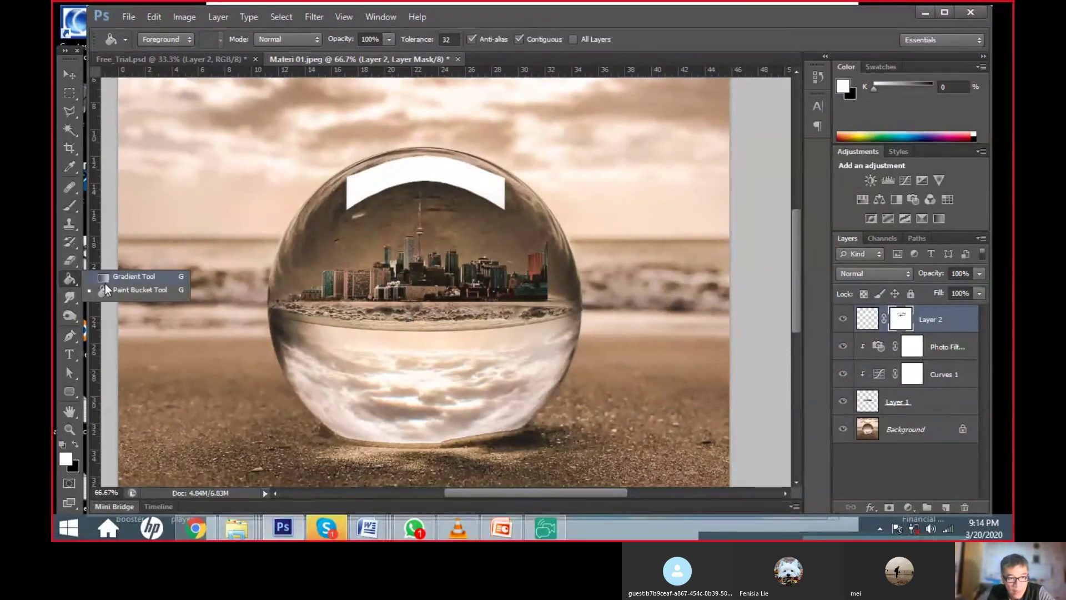
- Test radial gradients on Layer 2's mask, normal and reversed, undoing the unwanted result
click(114, 277)
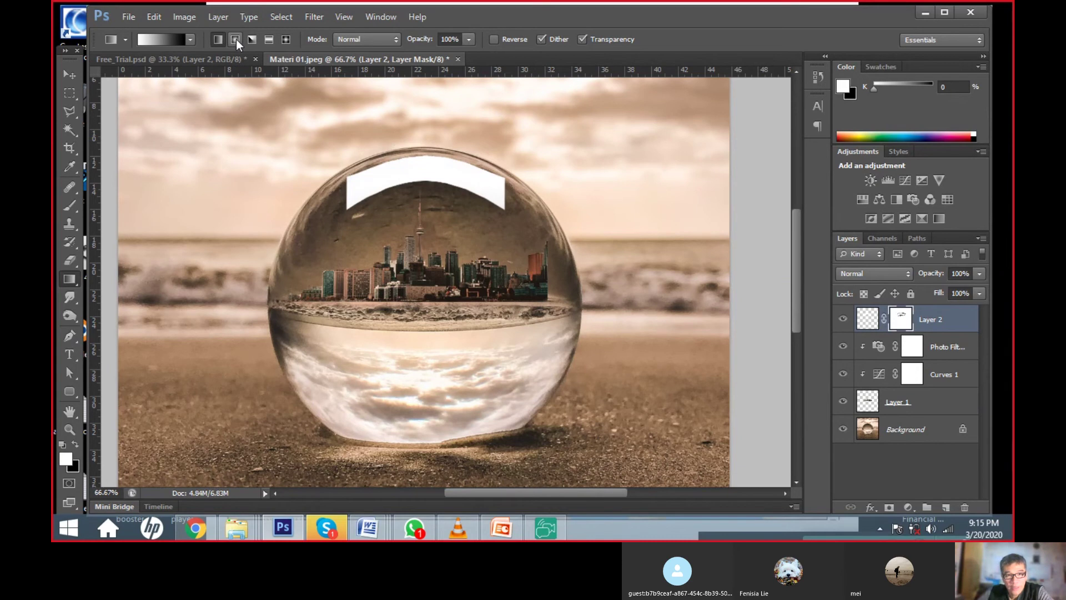
click(236, 40)
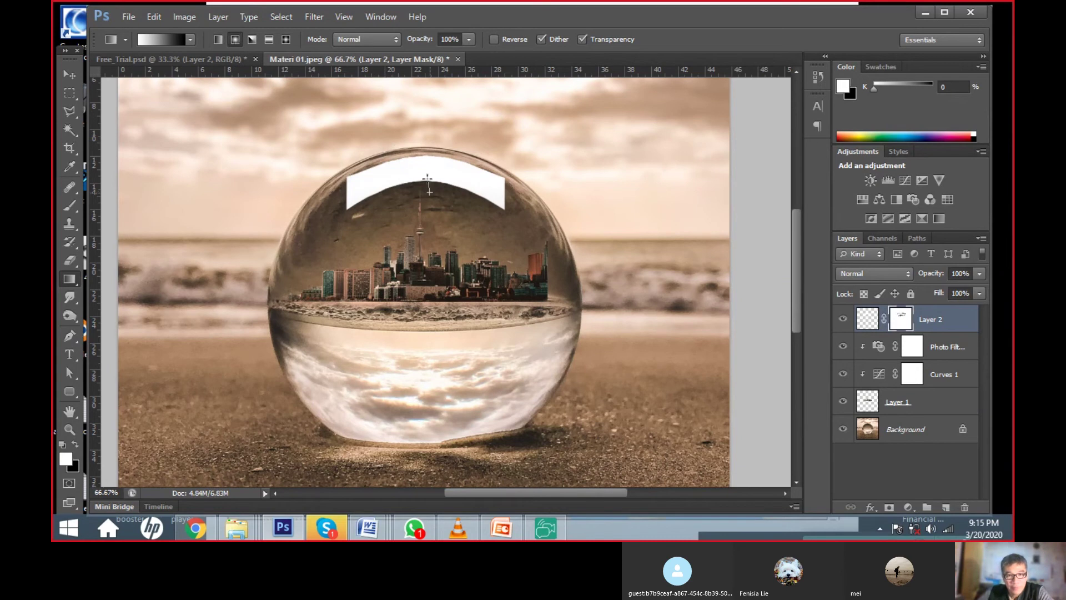
drag(427, 178, 427, 162)
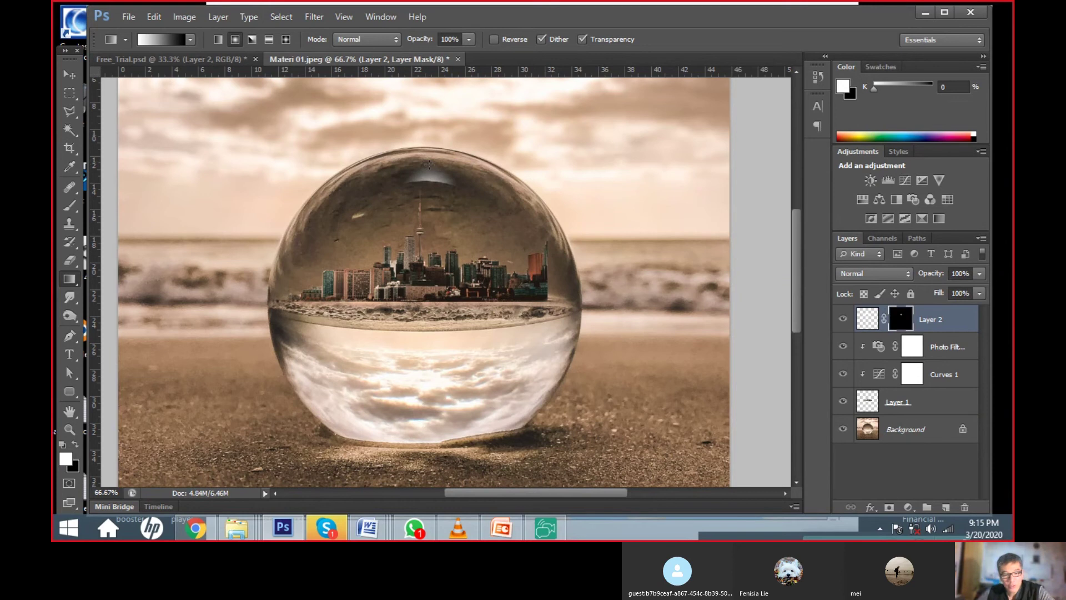
drag(429, 164, 432, 166)
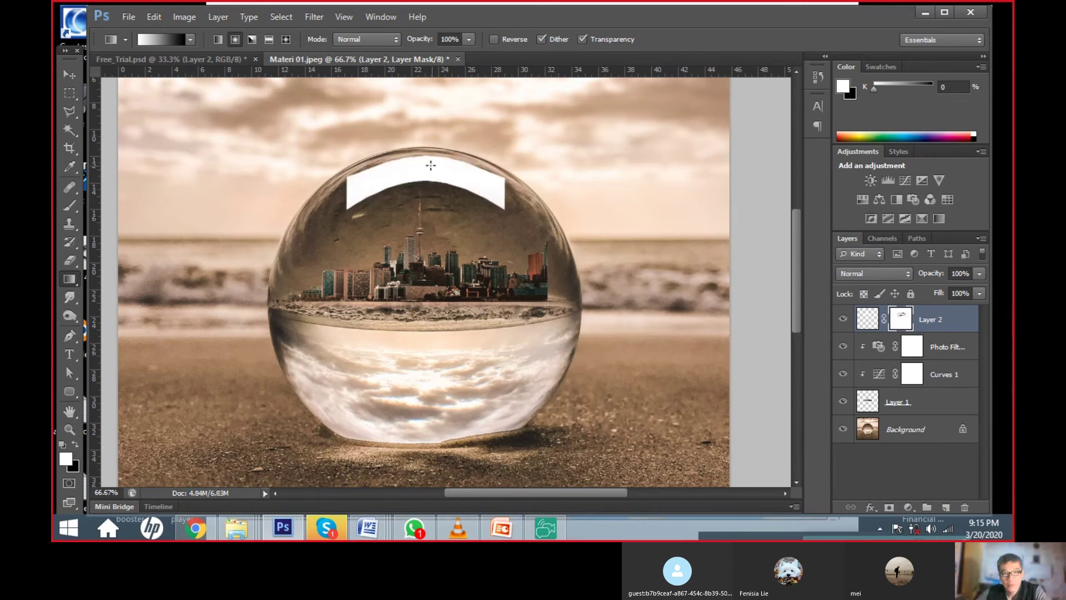
click(493, 39)
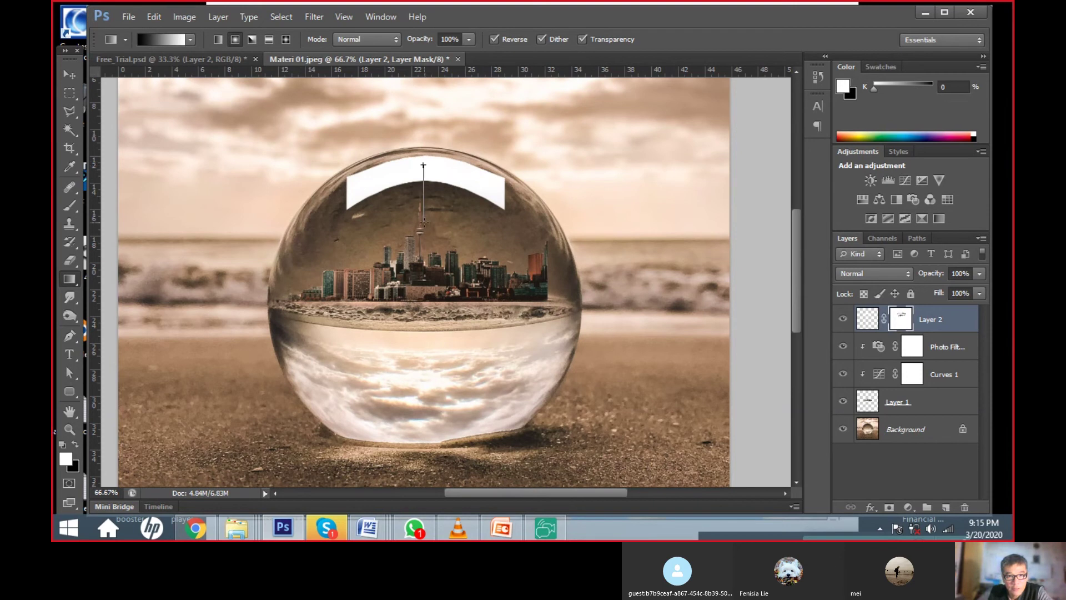
drag(430, 203, 429, 212)
key(ctrl+z)
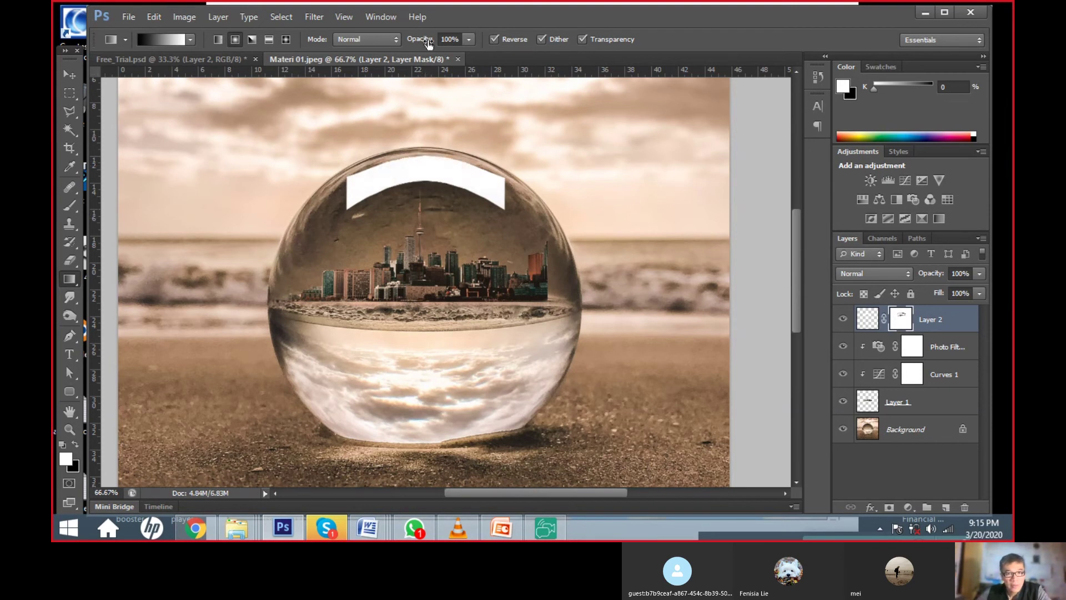
- Retry mask gradients with Reverse toggled until the arc fades from bright rim to transparent
click(494, 39)
drag(431, 166, 441, 180)
key(ctrl+z)
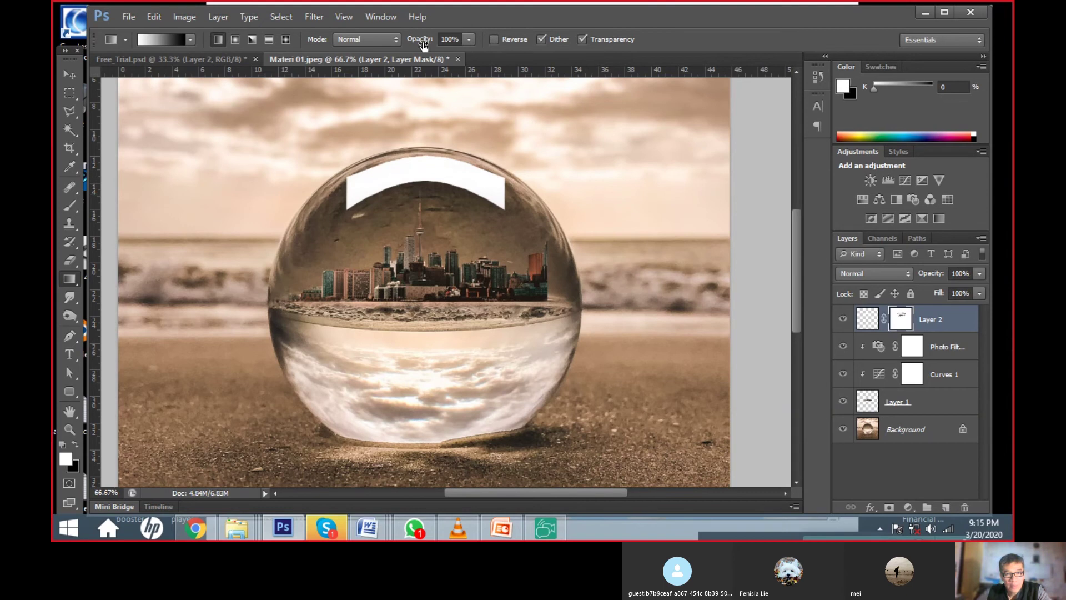
click(494, 40)
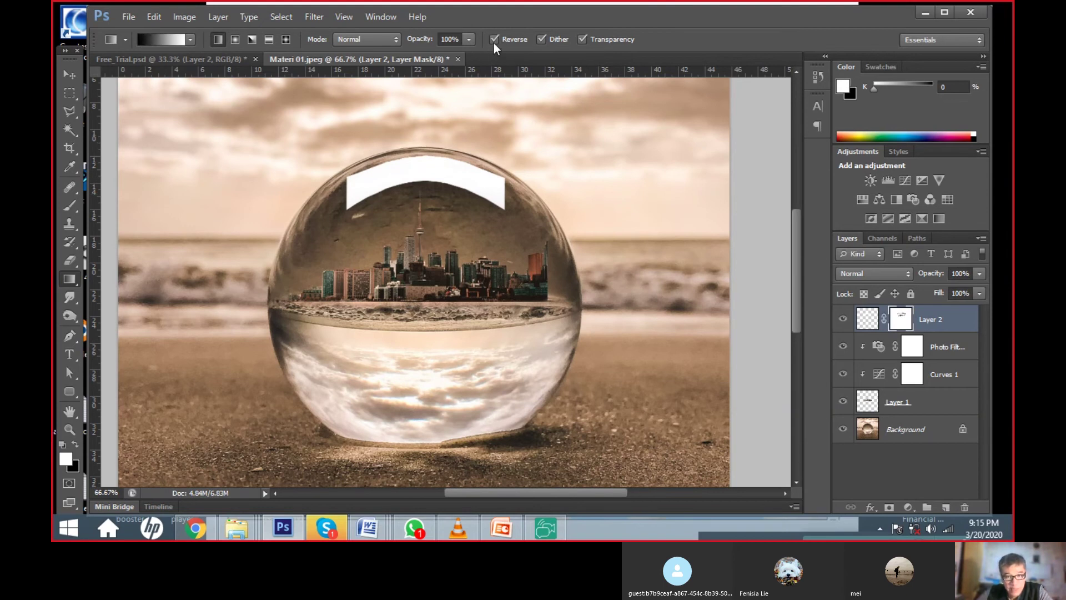
drag(425, 155, 425, 192)
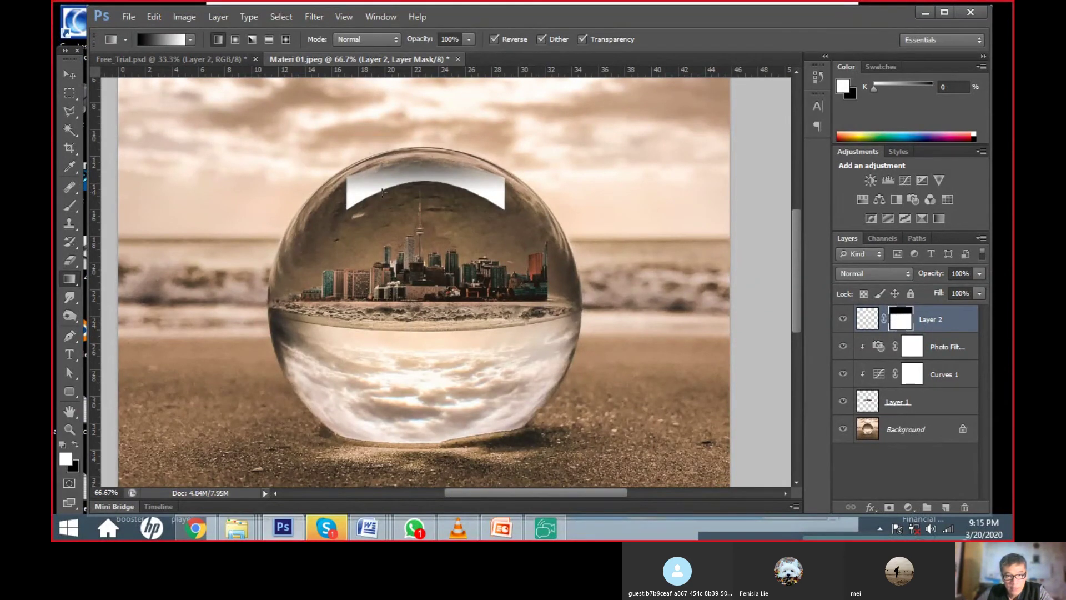
key(ctrl+z)
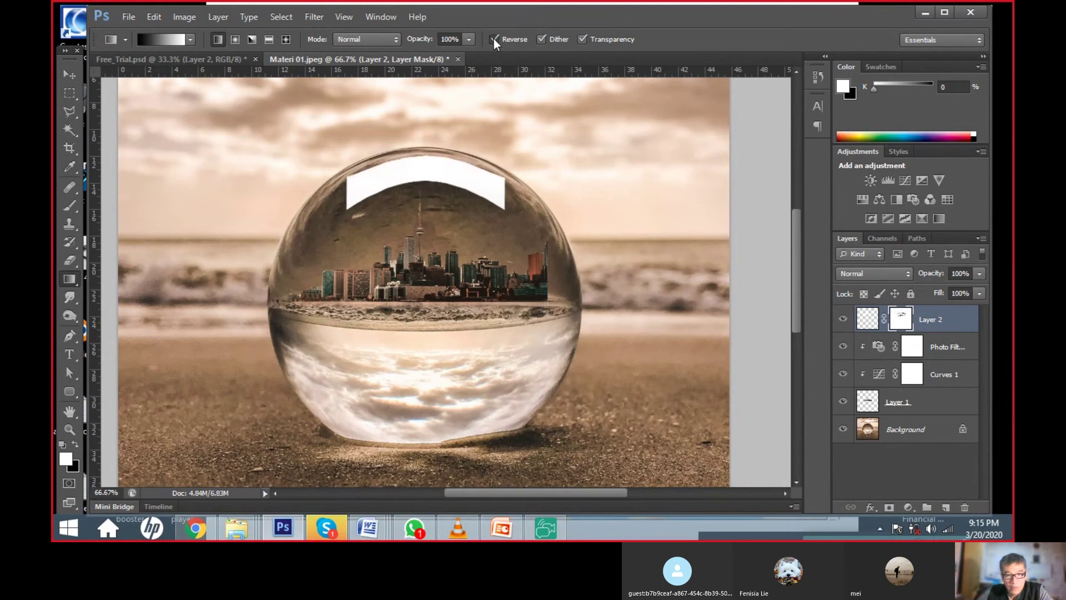
click(494, 39)
drag(422, 193, 423, 160)
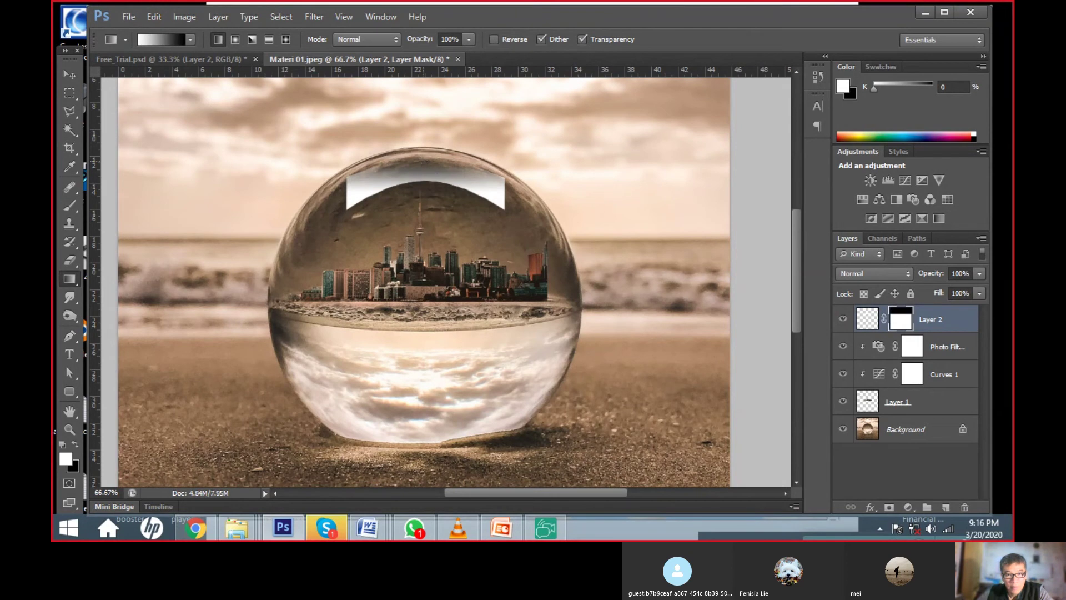
key(ctrl+z)
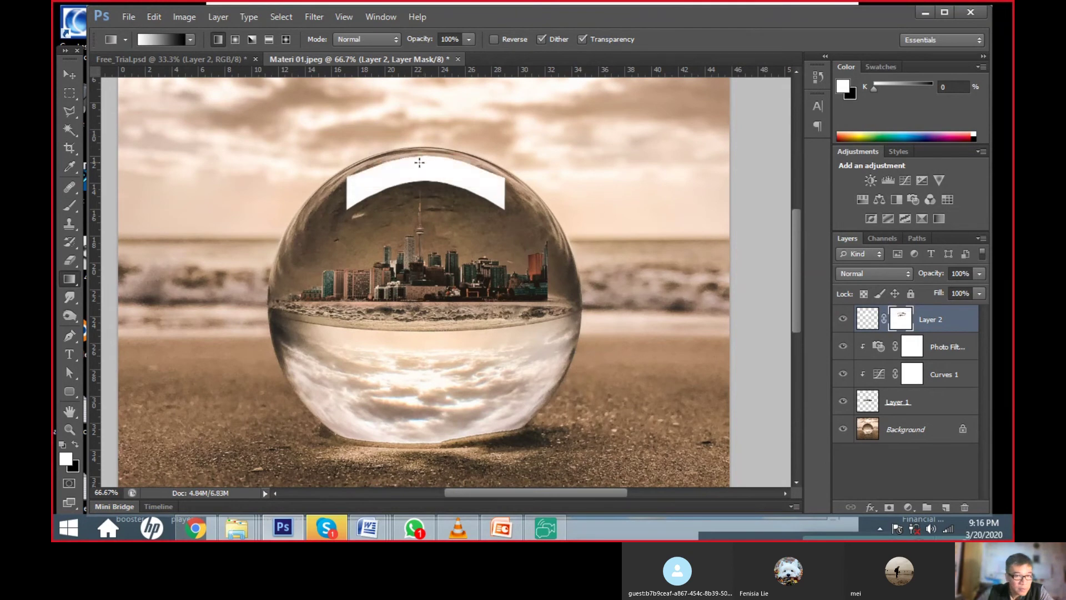
click(504, 39)
drag(428, 192, 429, 162)
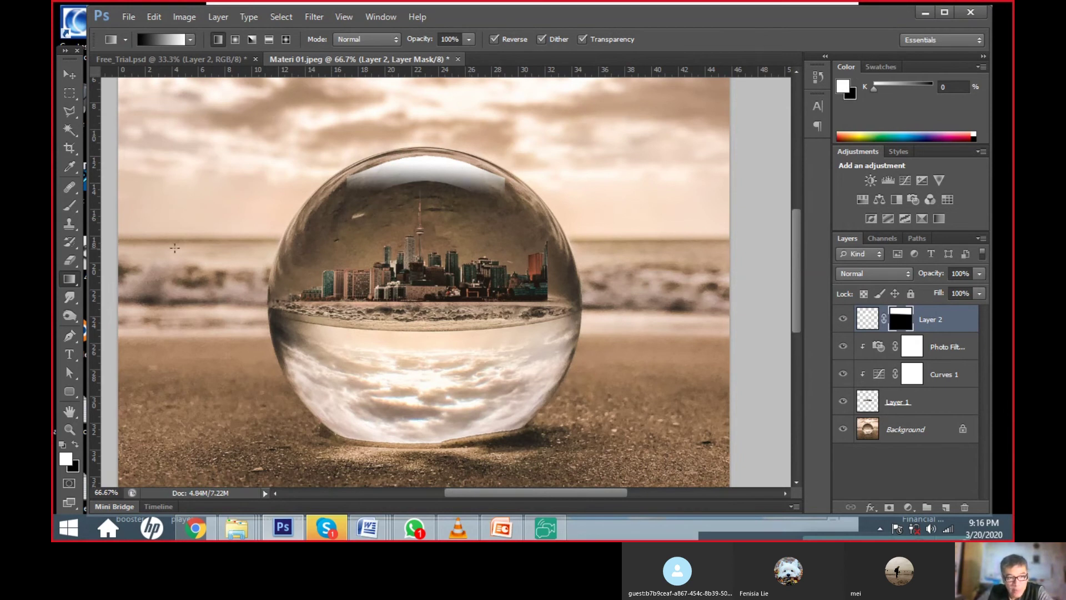
- Set the Brush colour to black, then target Layer 2's pixels with the Move tool
click(70, 205)
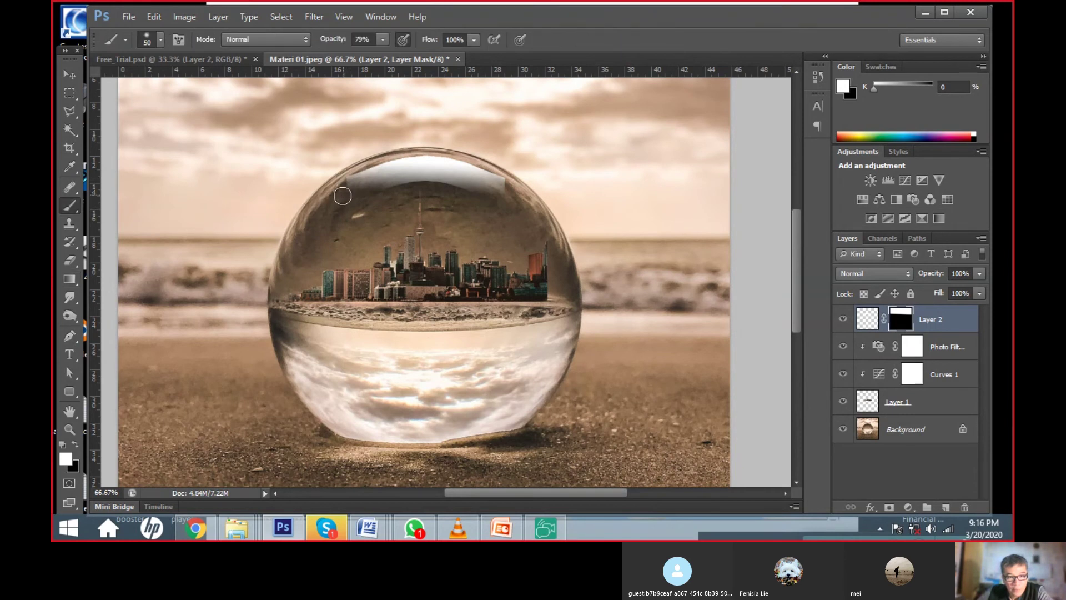
click(75, 444)
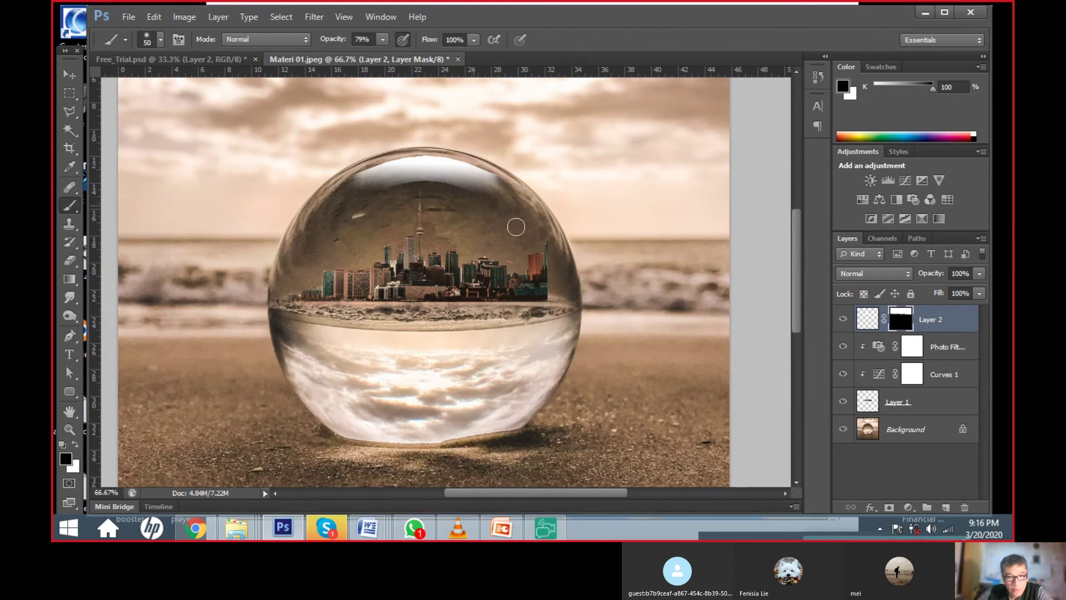
click(68, 74)
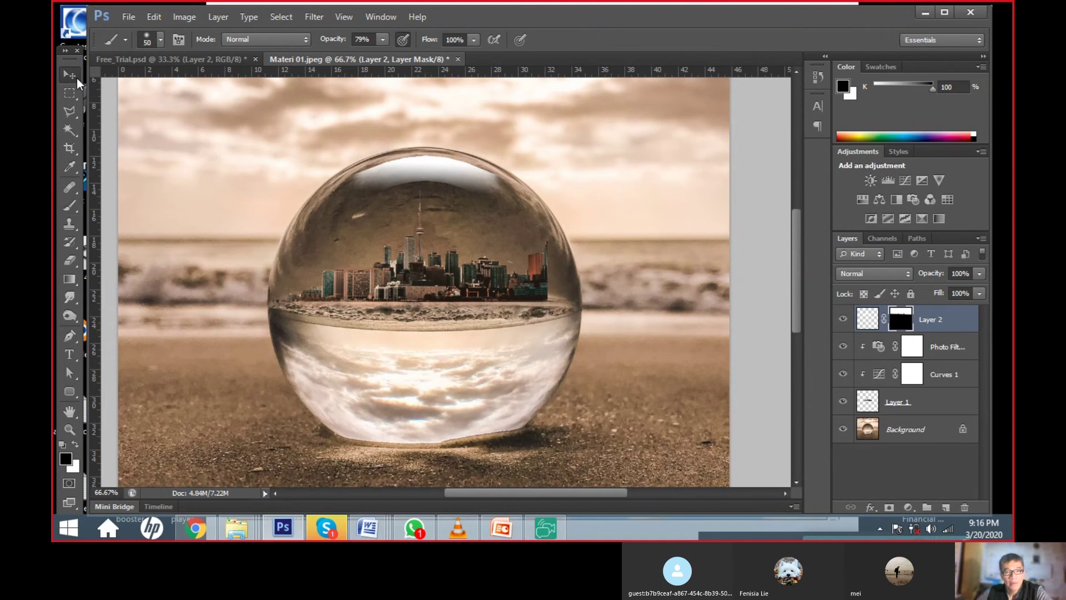
click(863, 325)
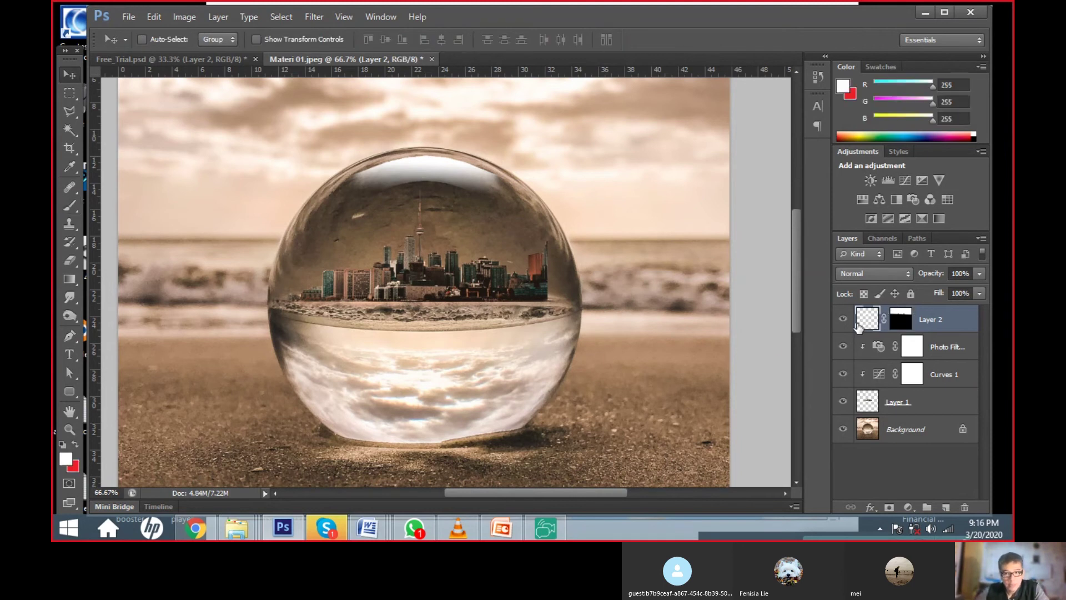
- Scale the highlight up to about 114%, then maximize the window in full-screen view
key(ctrl+t)
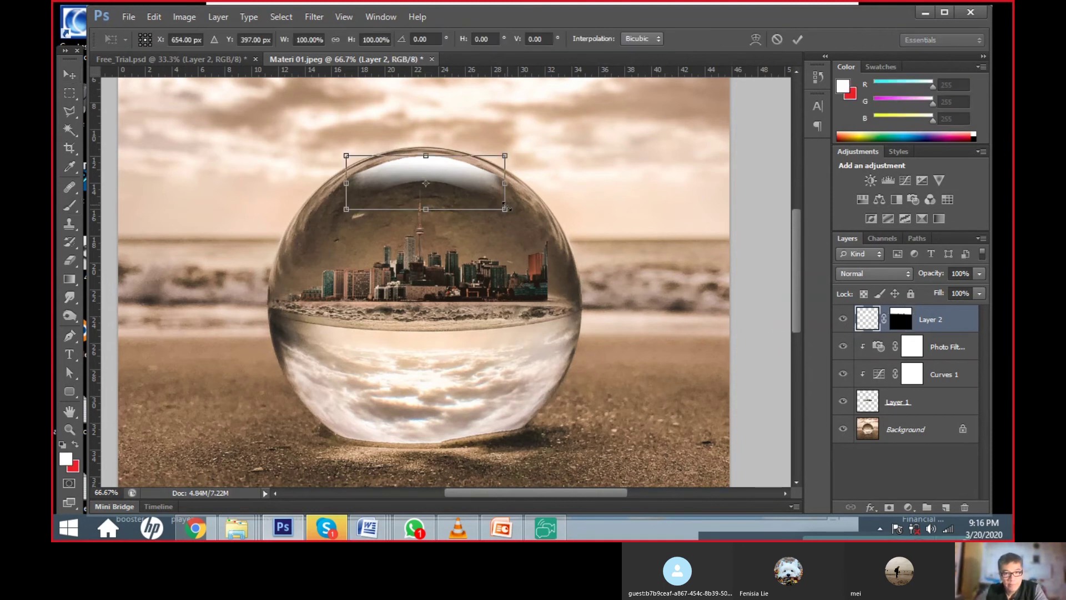
drag(509, 207, 516, 215)
key(Return)
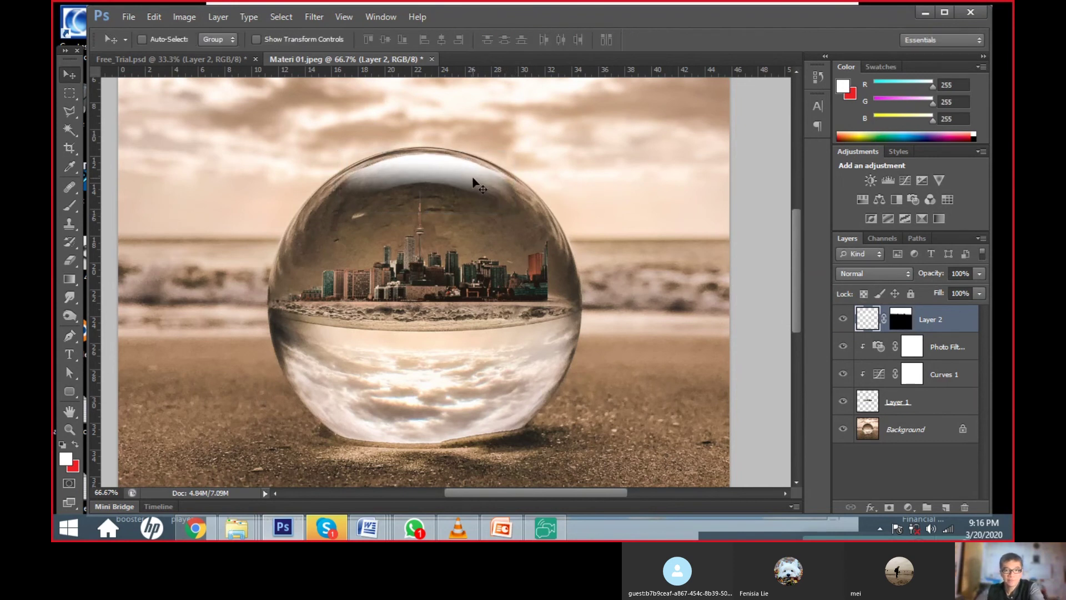
click(946, 15)
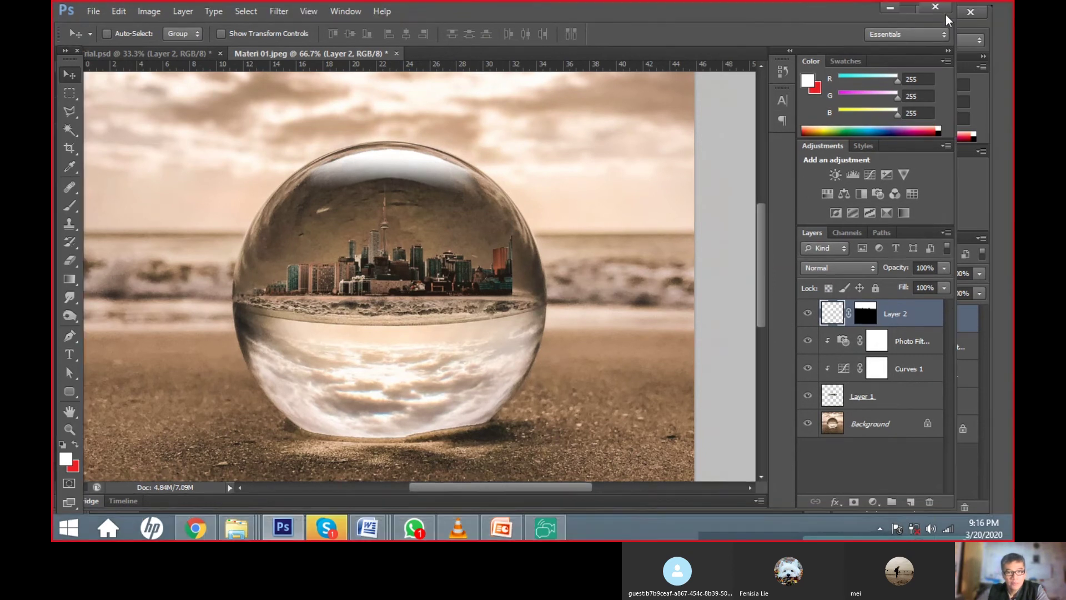
key(f)
key(f)
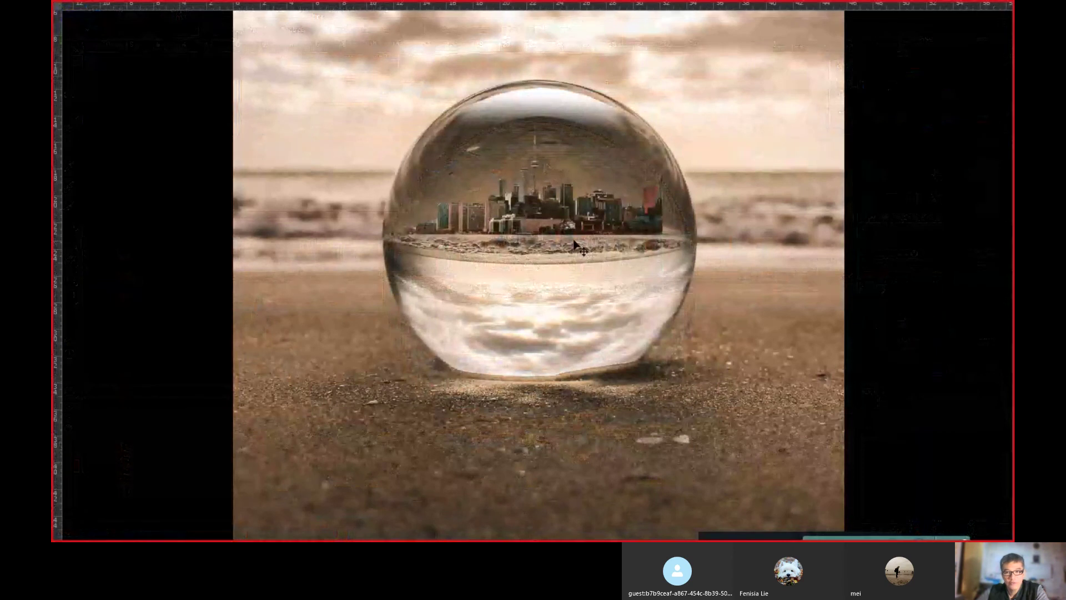
drag(621, 262, 593, 284)
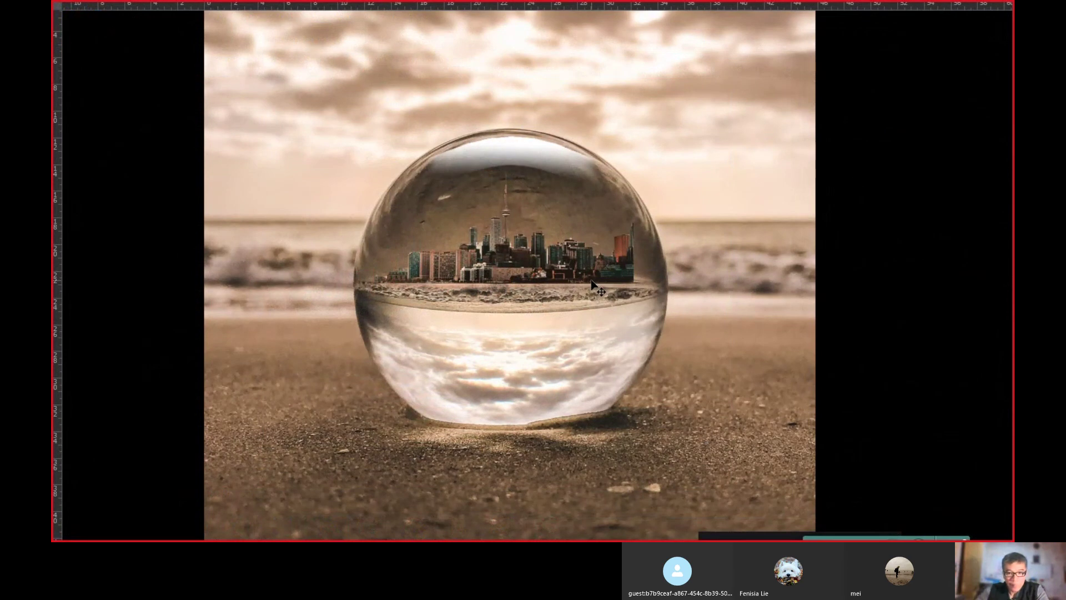
key(f)
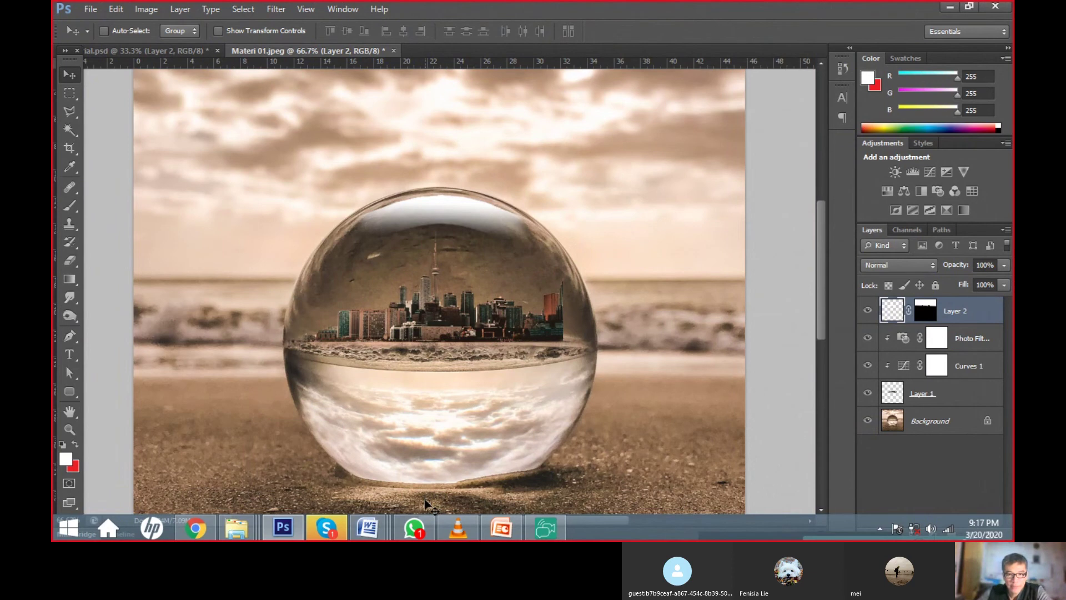
- Run the Introduction to Photoshop deck as a slideshow from slide 7 in PowerPoint
click(502, 528)
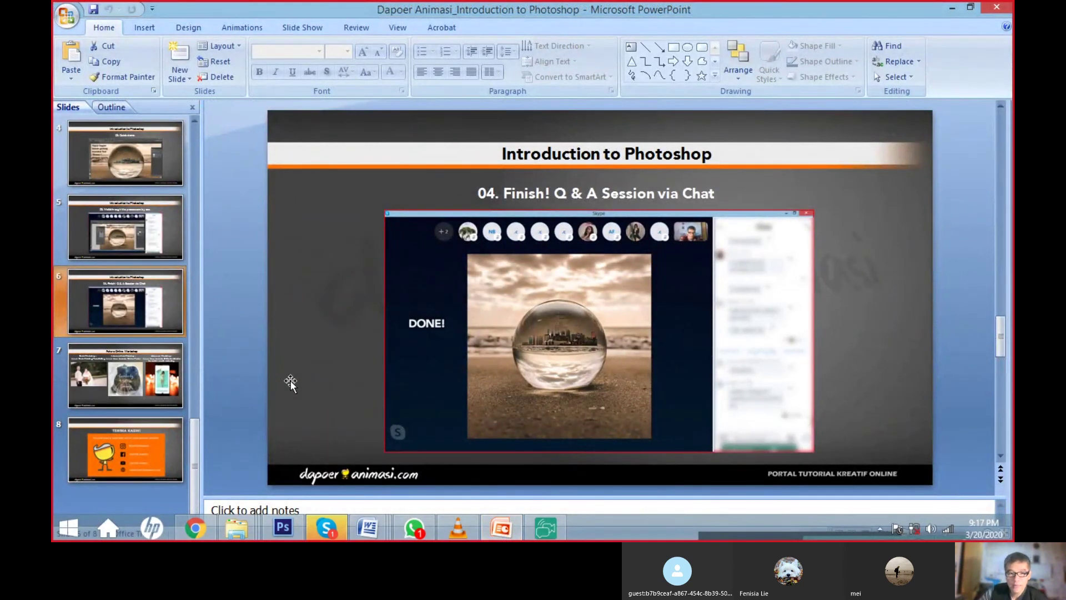
click(139, 383)
key(shift+F5)
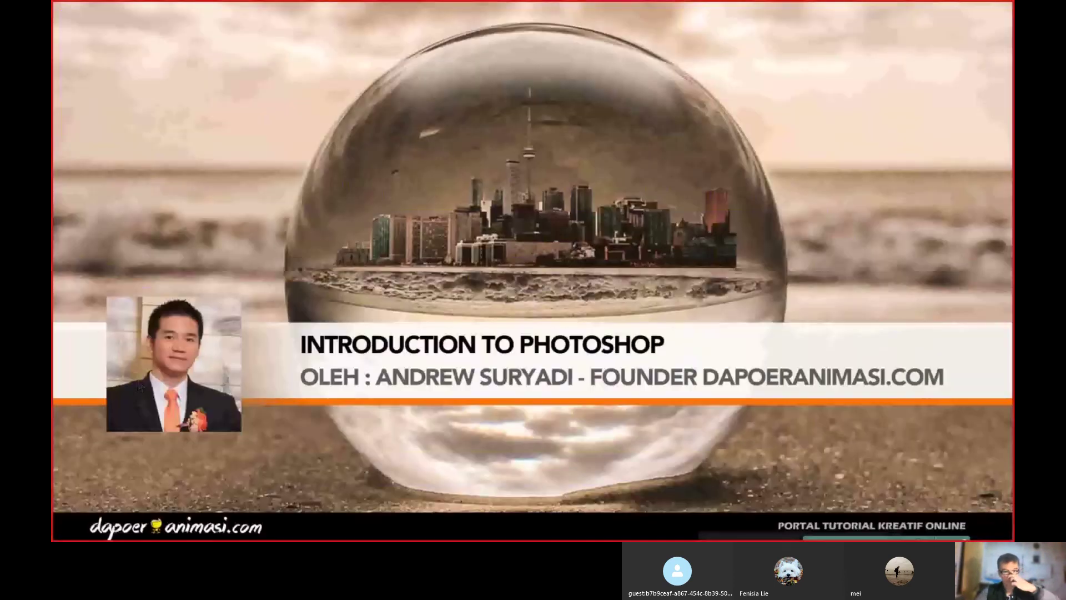
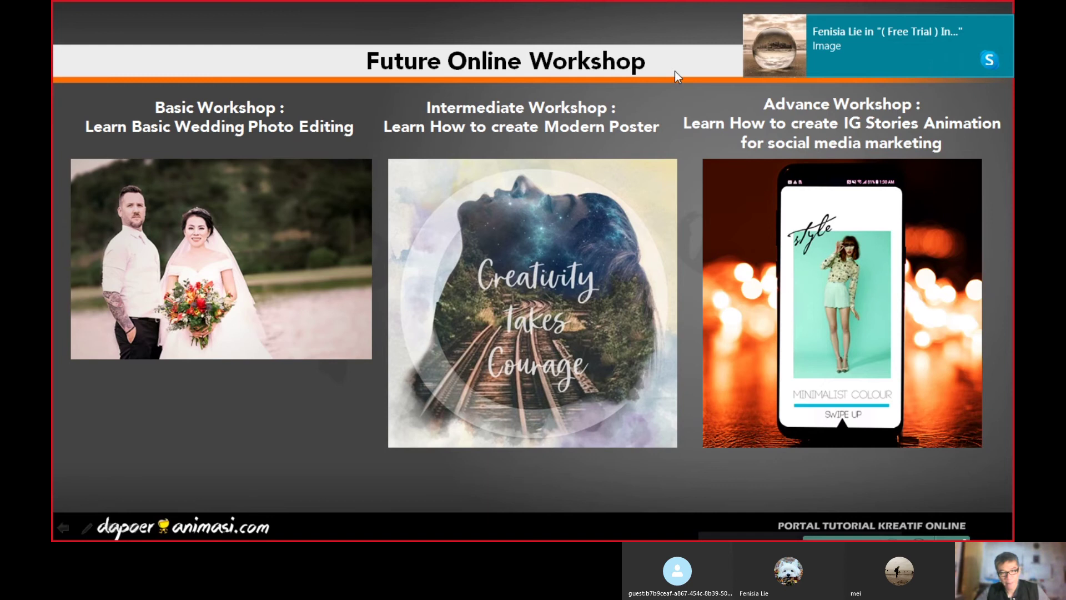
- Advance to the Terima Kasih slide, exit the show, and display the DapoerAnimasi.com slide 2
click(683, 164)
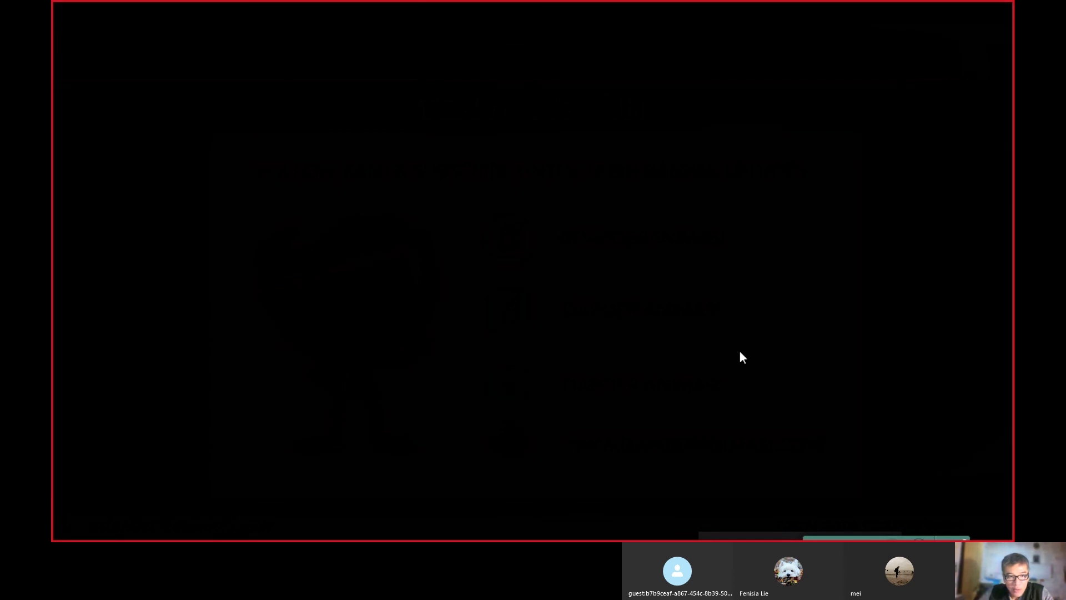
click(741, 352)
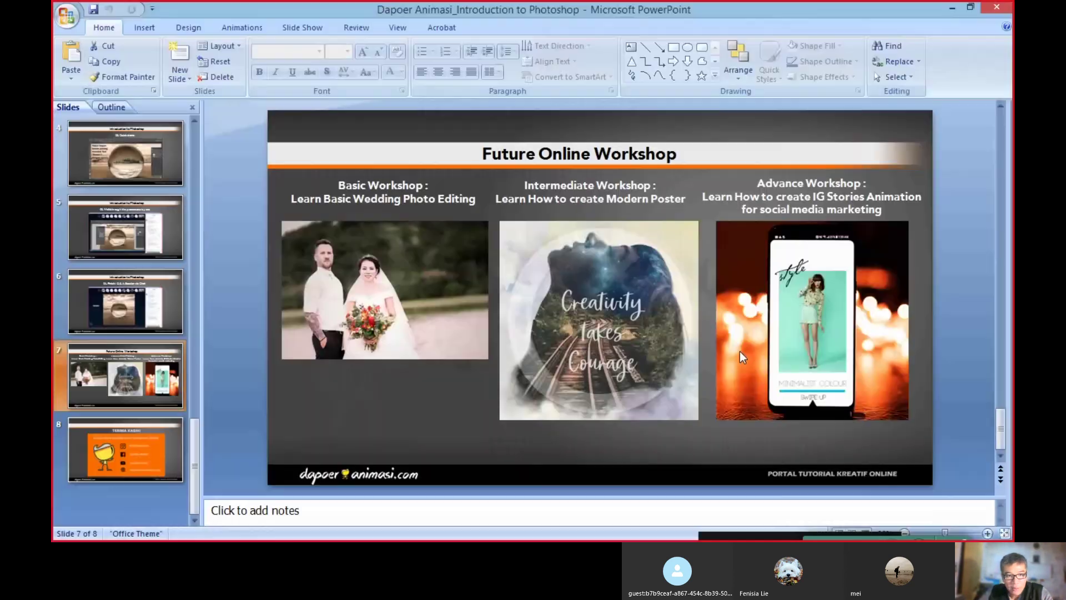
scroll(149, 266, up, 2)
click(125, 153)
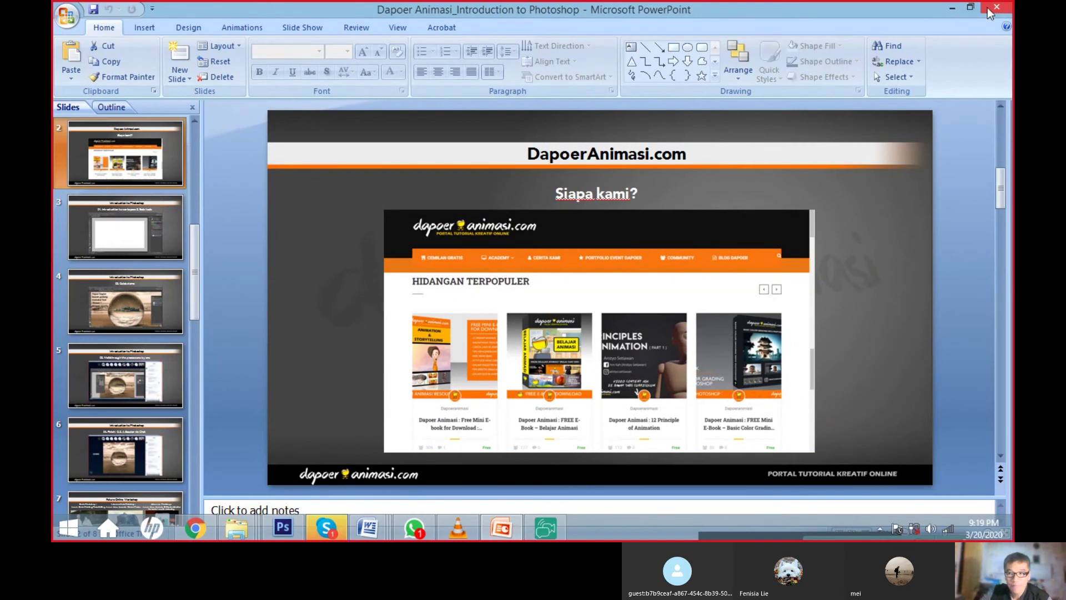
- Minimize PowerPoint and bring the Skype call window up full screen
click(952, 9)
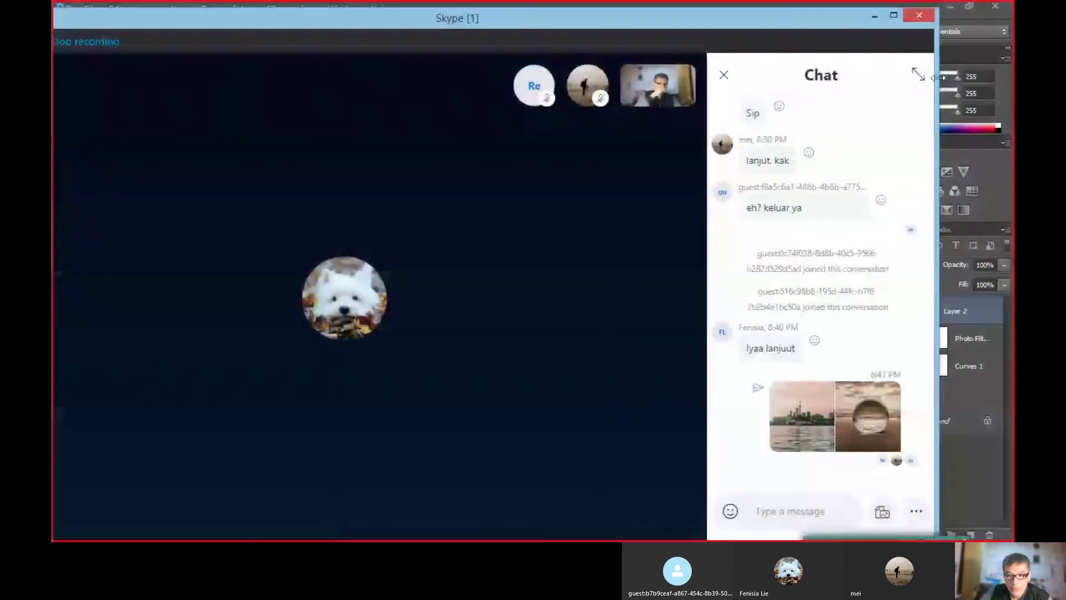
click(894, 15)
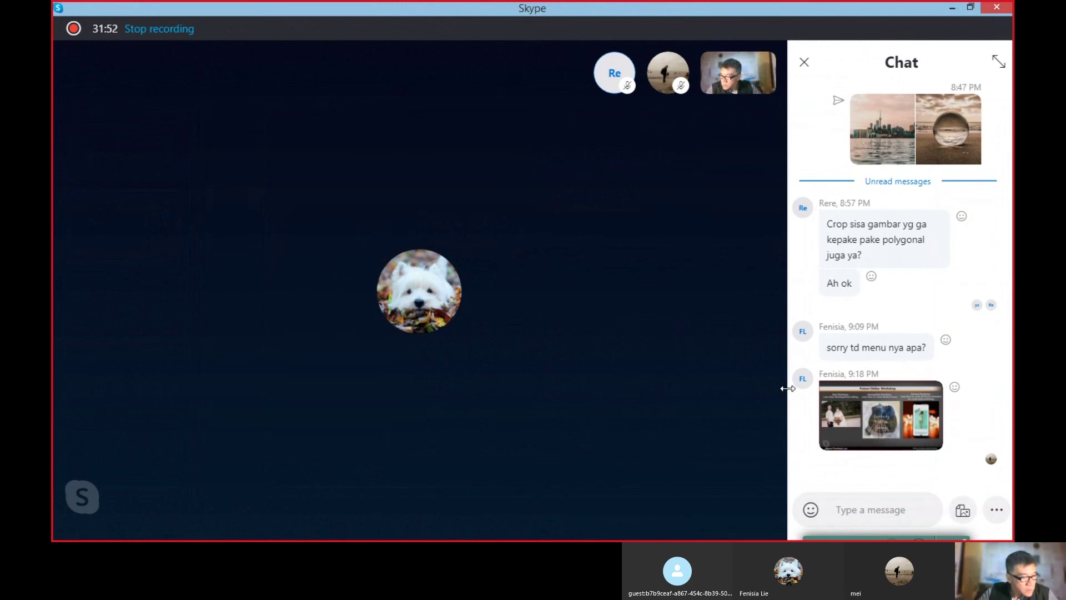
mouse_move(379, 291)
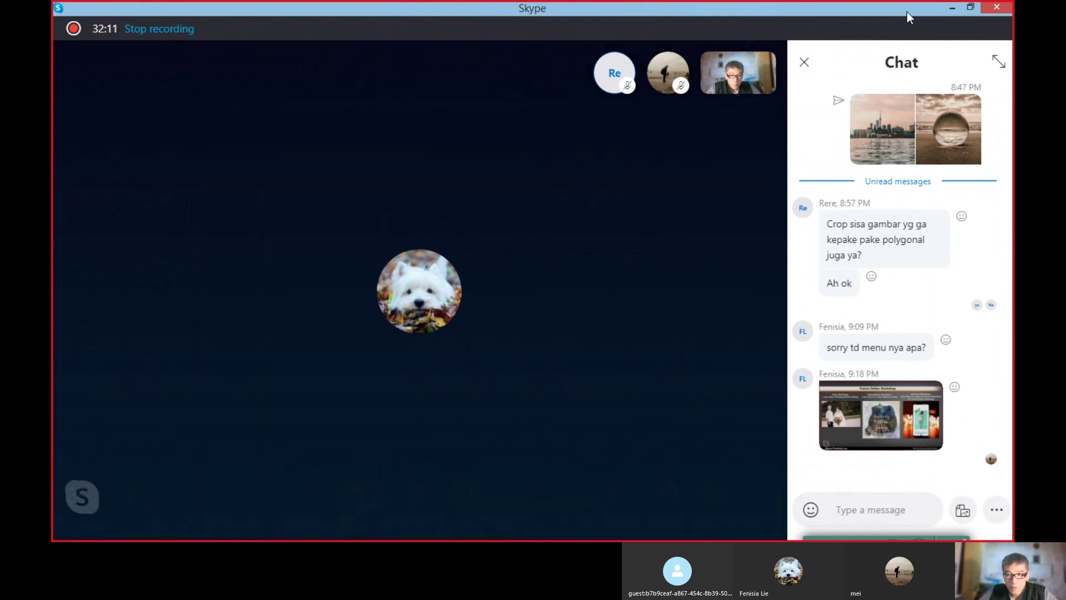
double_click(908, 12)
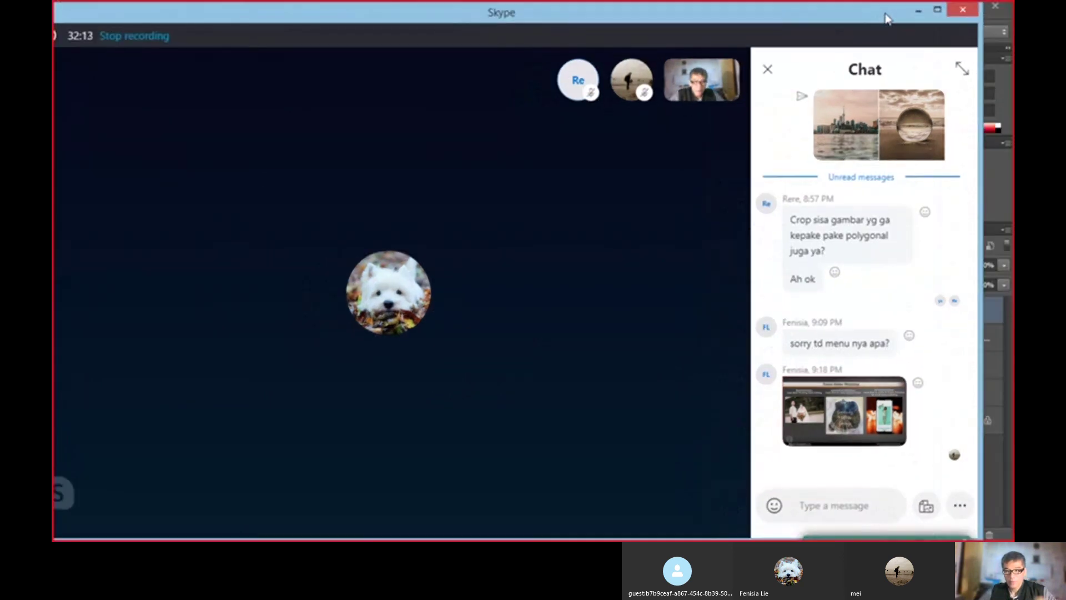
click(896, 17)
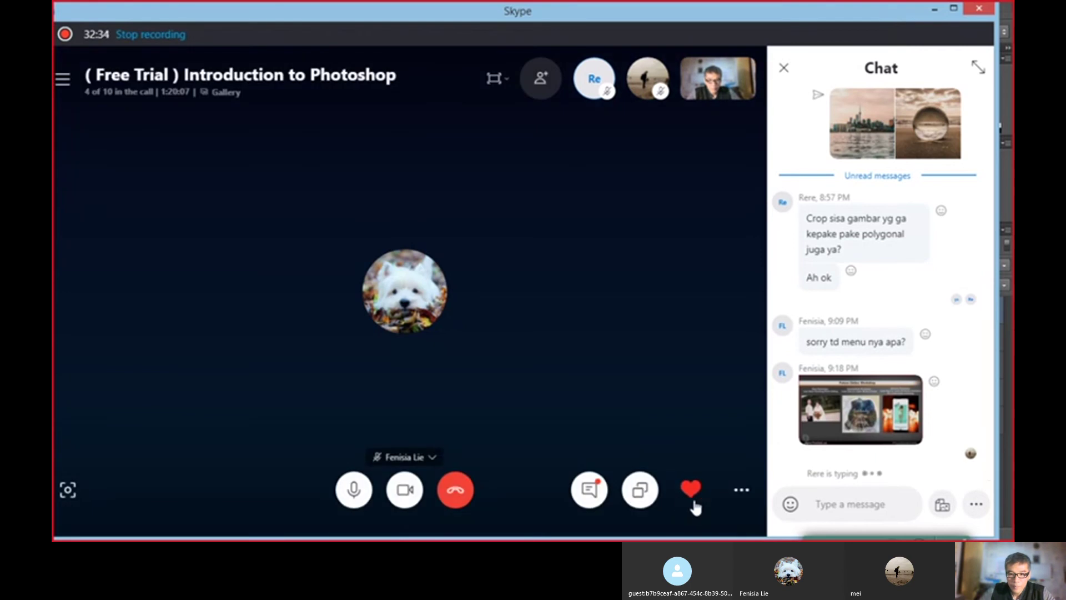
- Stop sharing the screen in Skype, then toggle Layer 2's visibility in Photoshop to compare
click(640, 490)
mouse_move(691, 490)
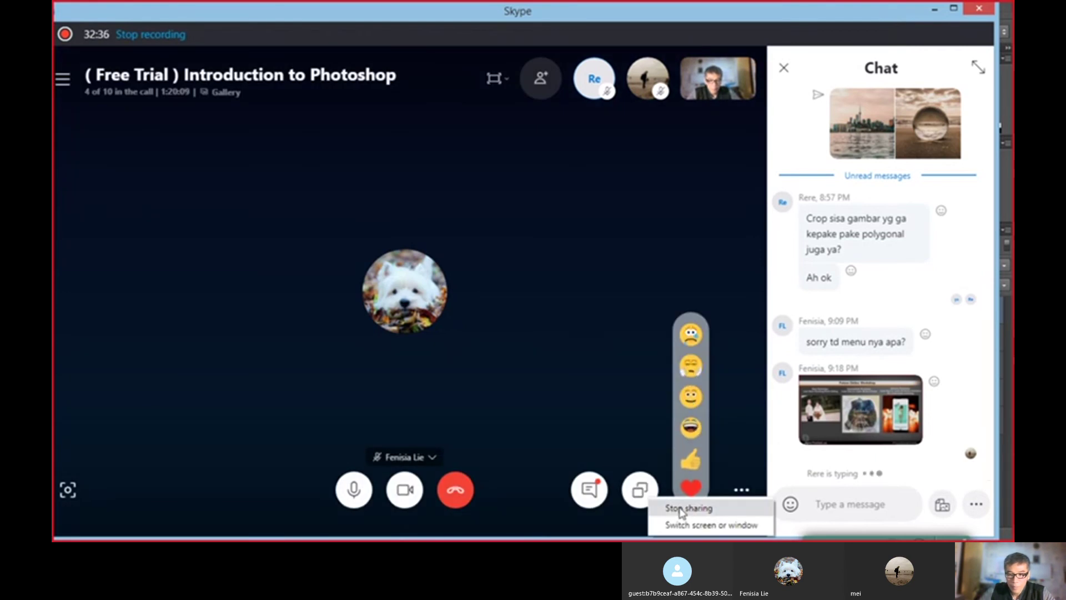
click(682, 509)
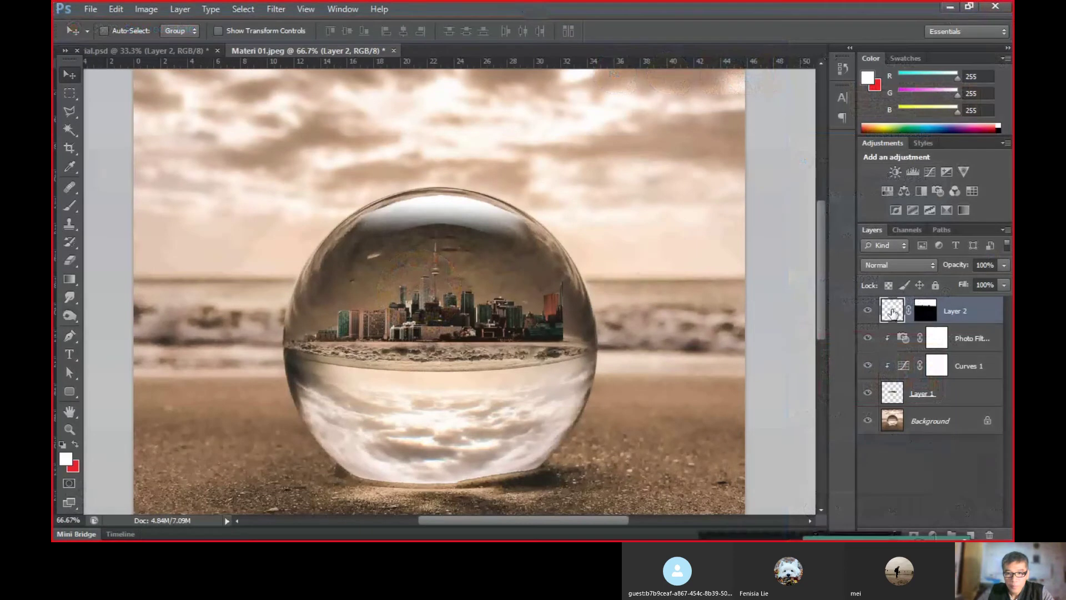
click(868, 311)
click(867, 311)
- Hide Layer 2 and marquee-select a rectangle across the top of the glass ball
click(867, 311)
click(868, 311)
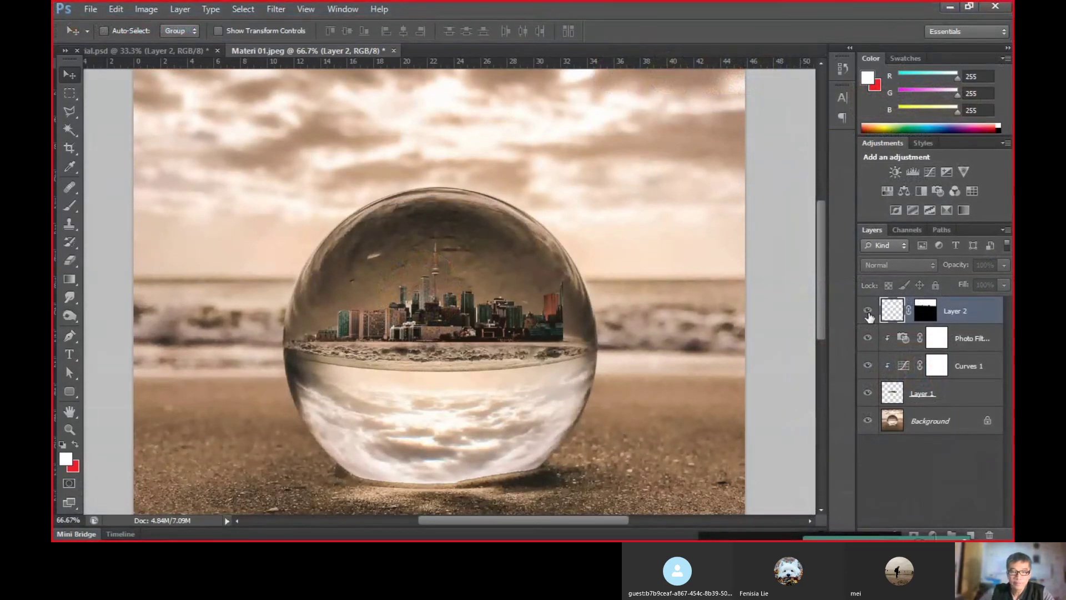
click(868, 311)
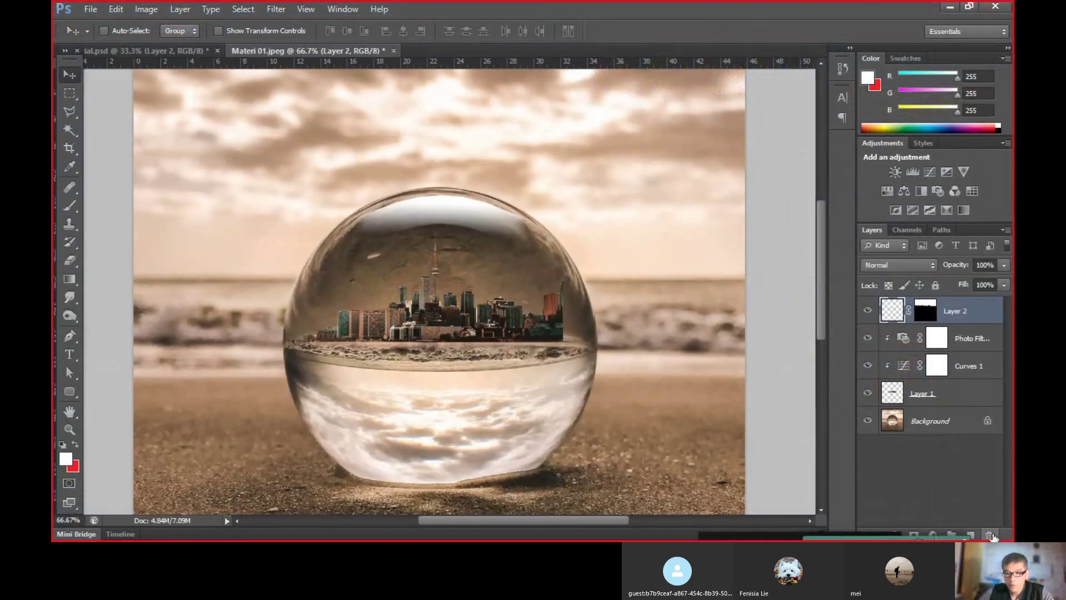
click(868, 311)
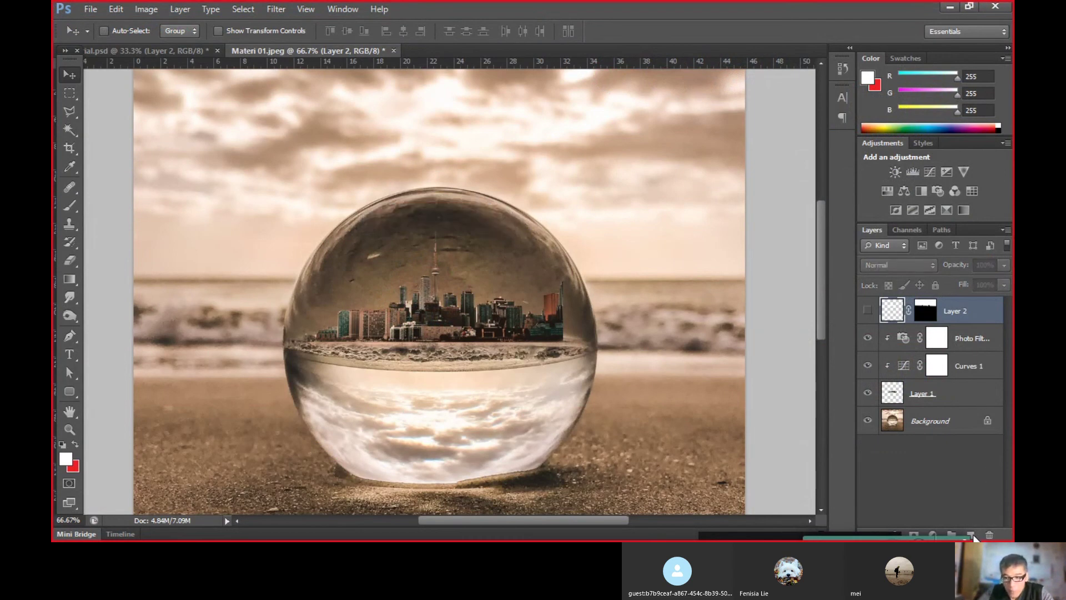
drag(972, 532, 944, 500)
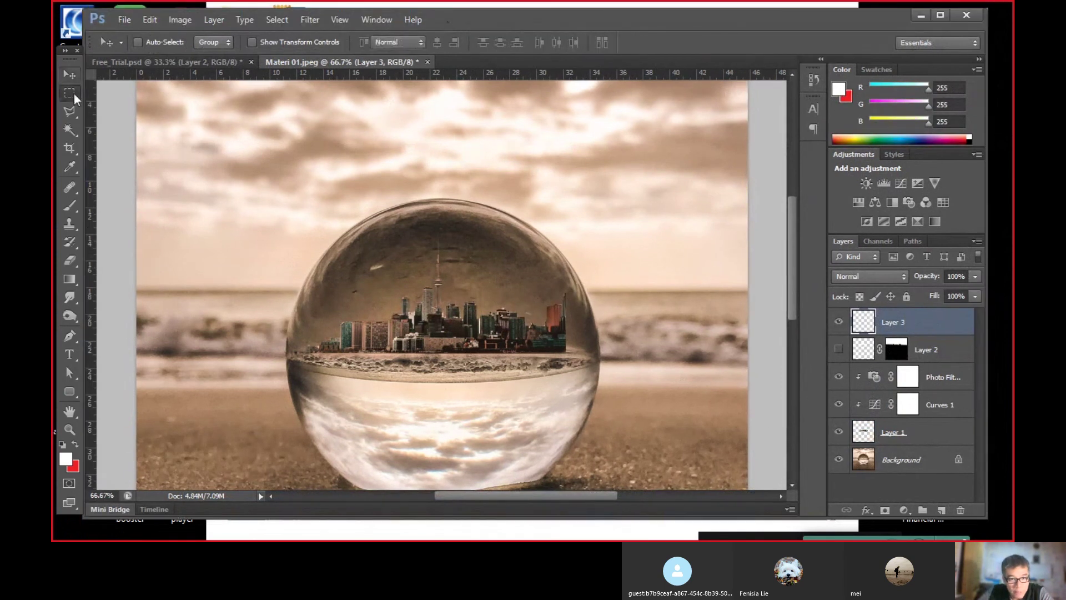
key(m)
drag(369, 226, 505, 256)
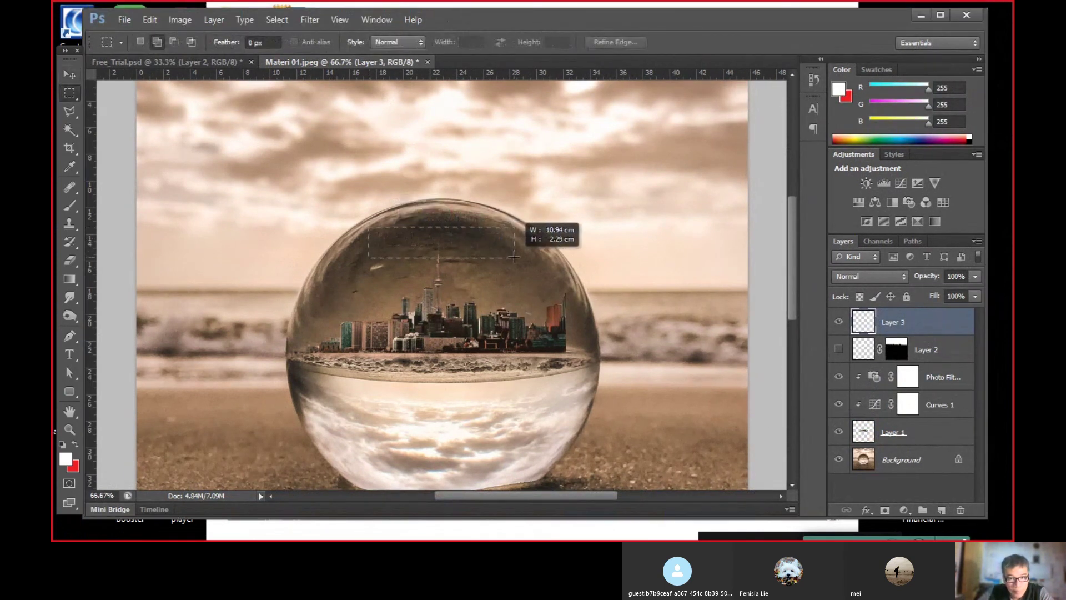
drag(505, 256, 513, 257)
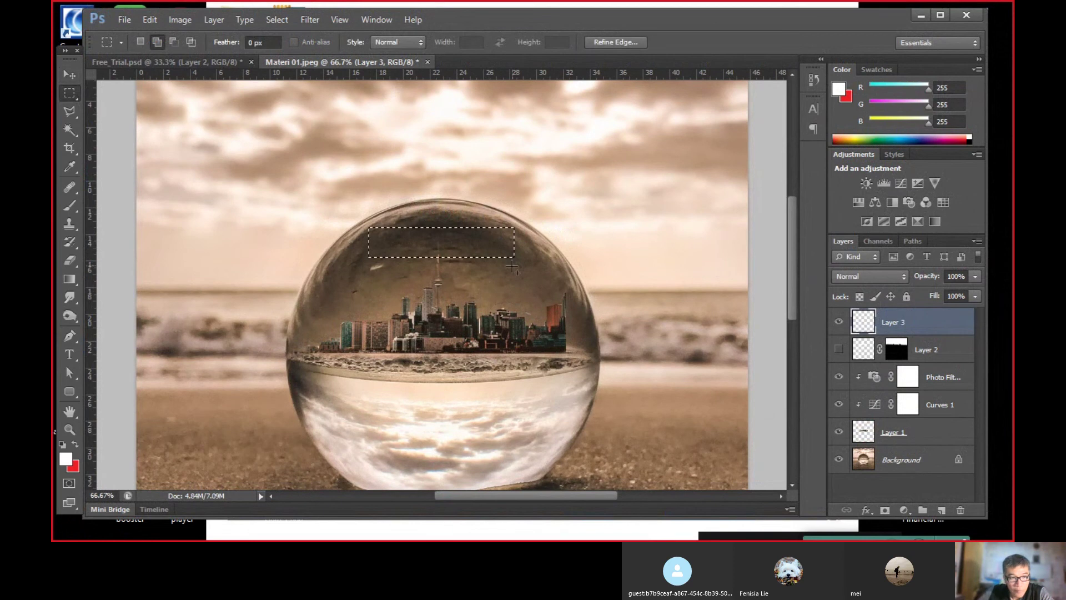
- Fill the rectangular selection with white using the Paint Bucket, then deselect
key(v)
click(69, 279)
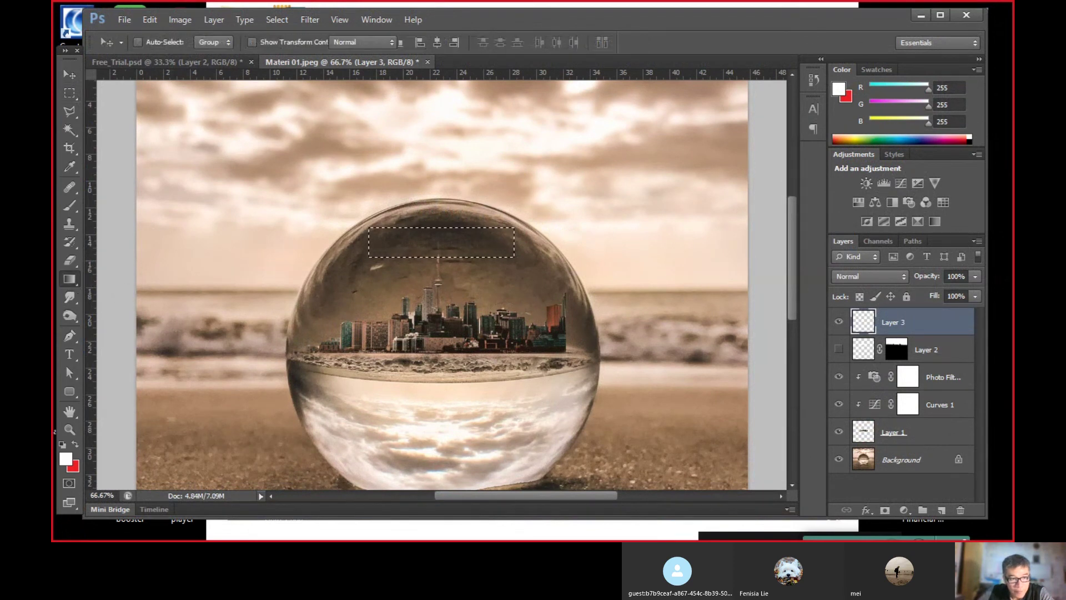
click(133, 292)
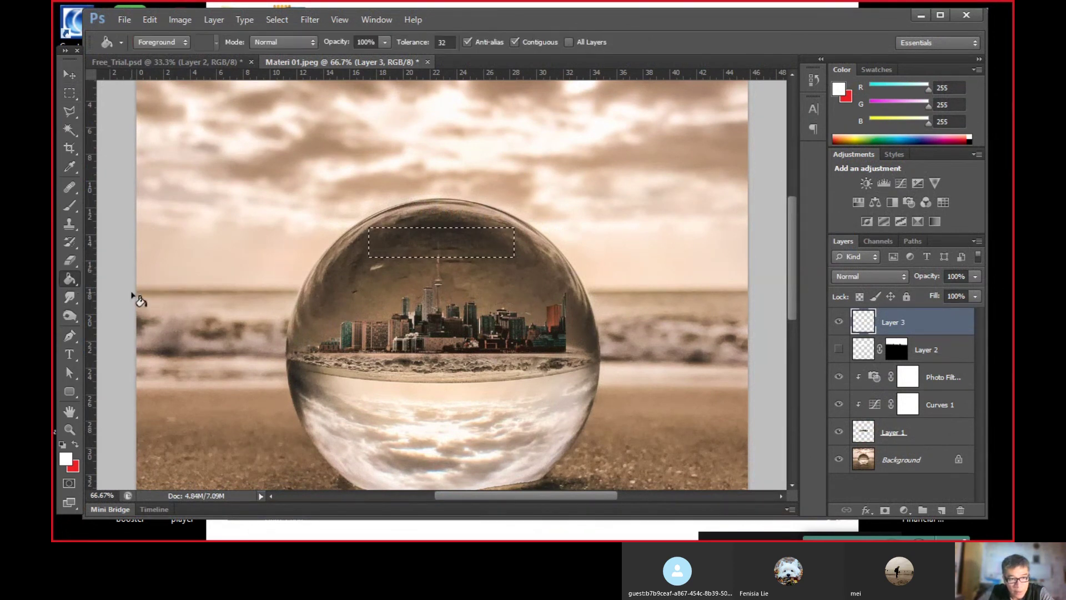
click(409, 242)
click(69, 74)
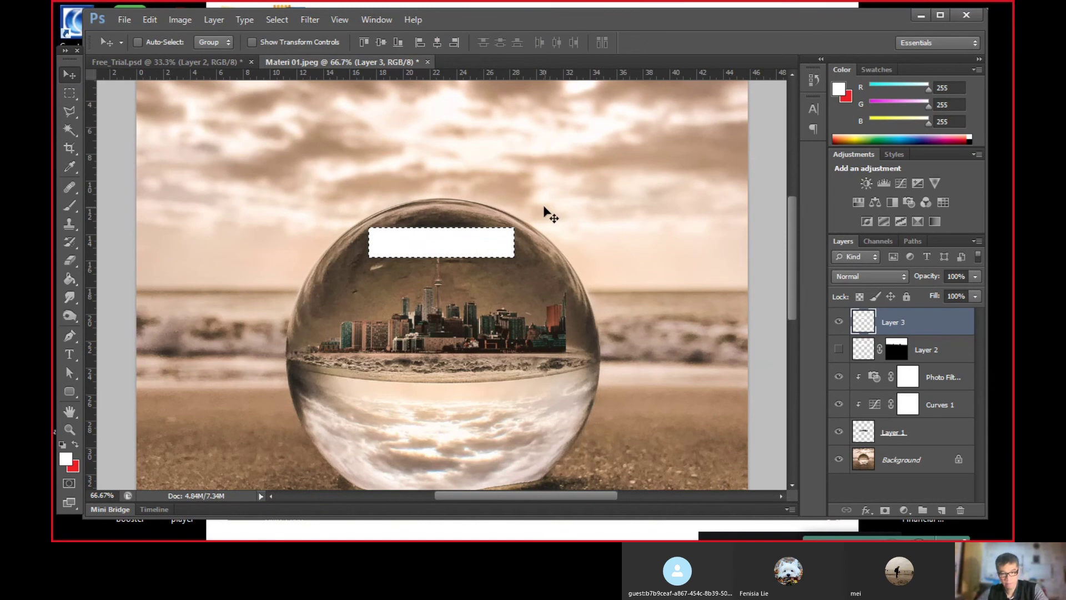
key(ctrl+d)
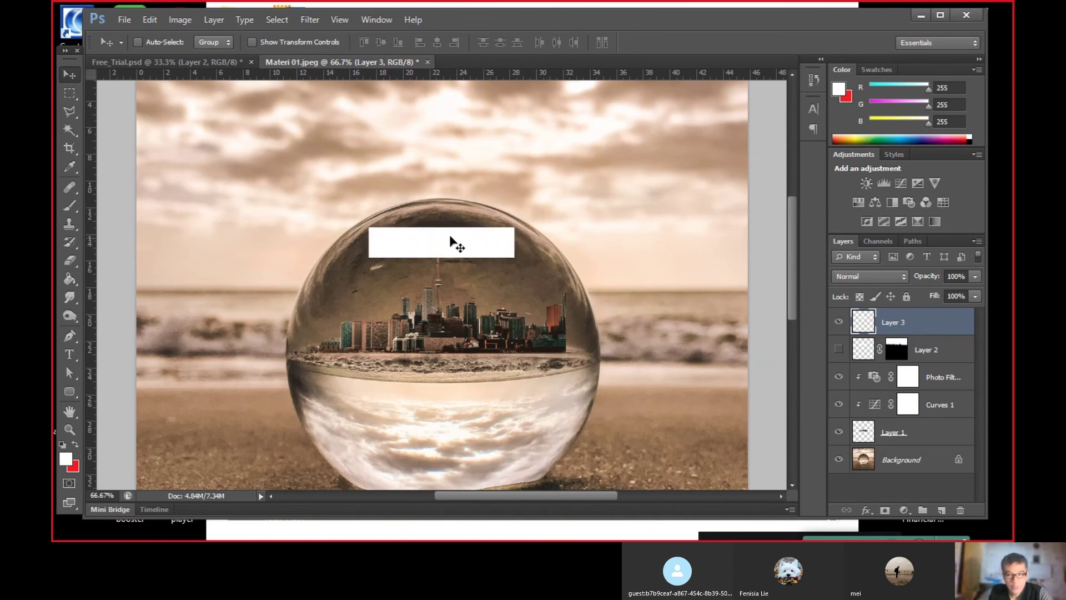
click(152, 25)
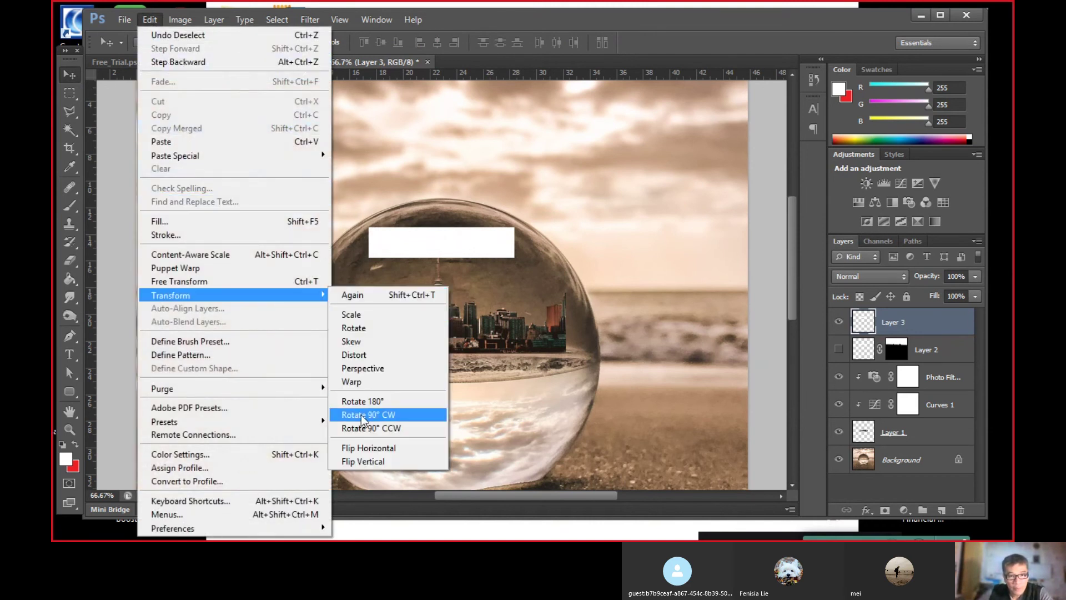
mouse_move(171, 295)
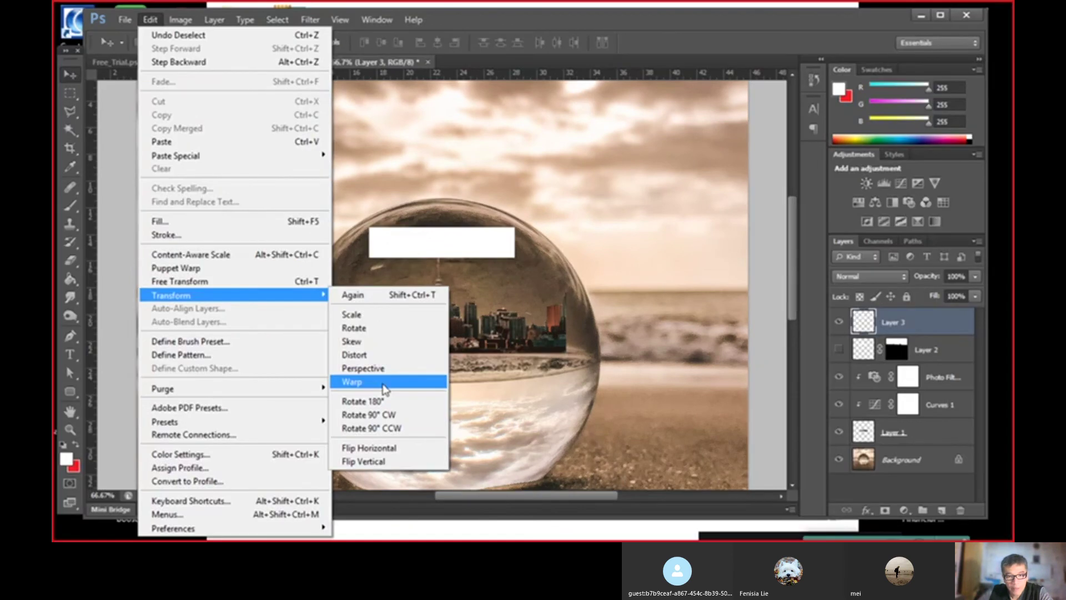
- Warp the white rectangle, arching its top and bottom edges upward, and commit the warp
click(385, 384)
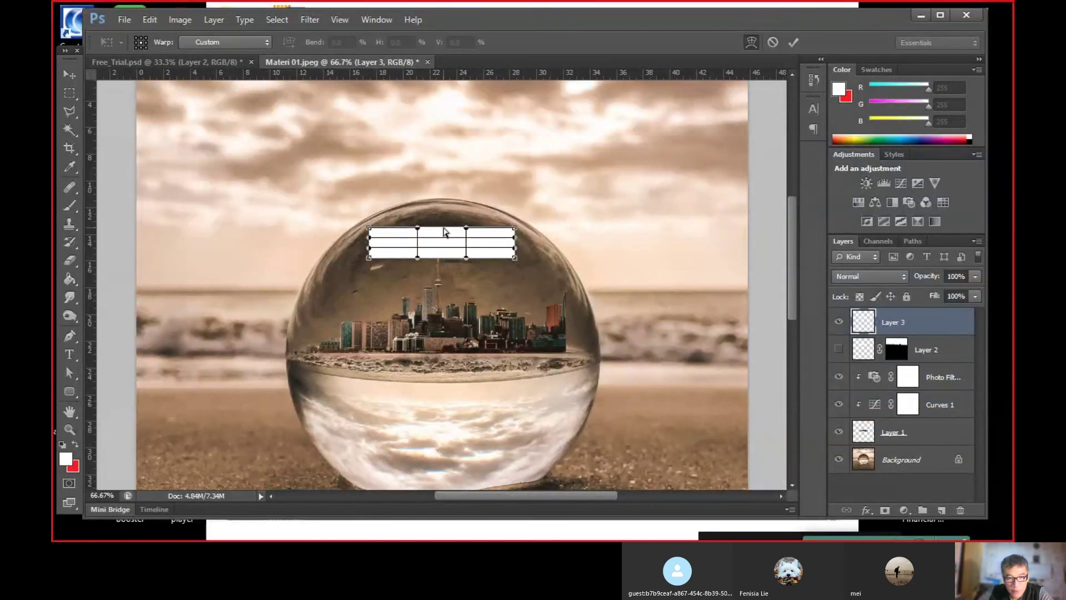
drag(445, 232, 445, 207)
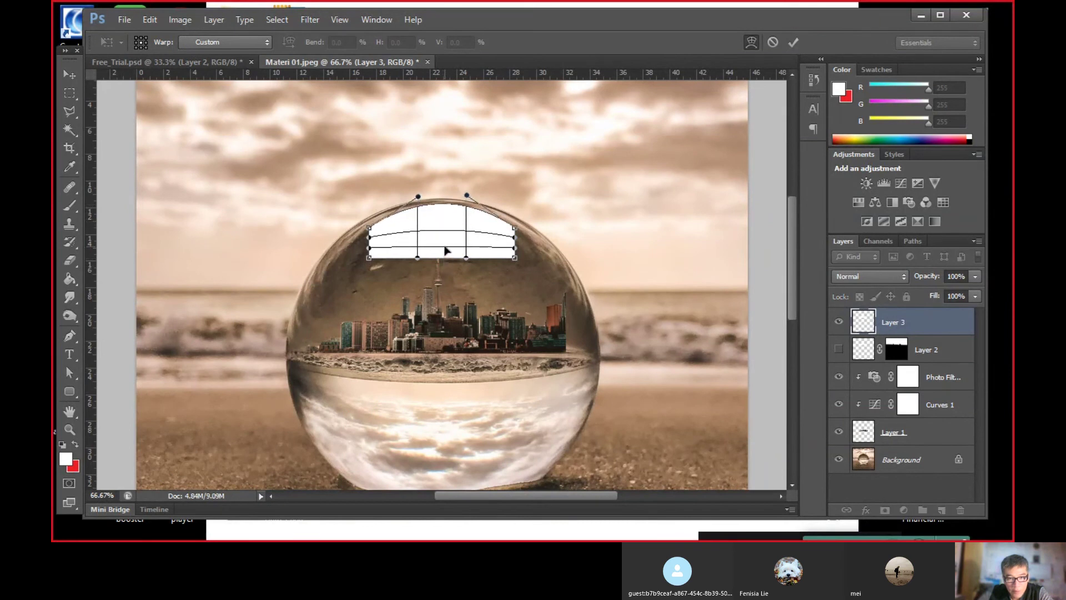
drag(444, 257, 445, 240)
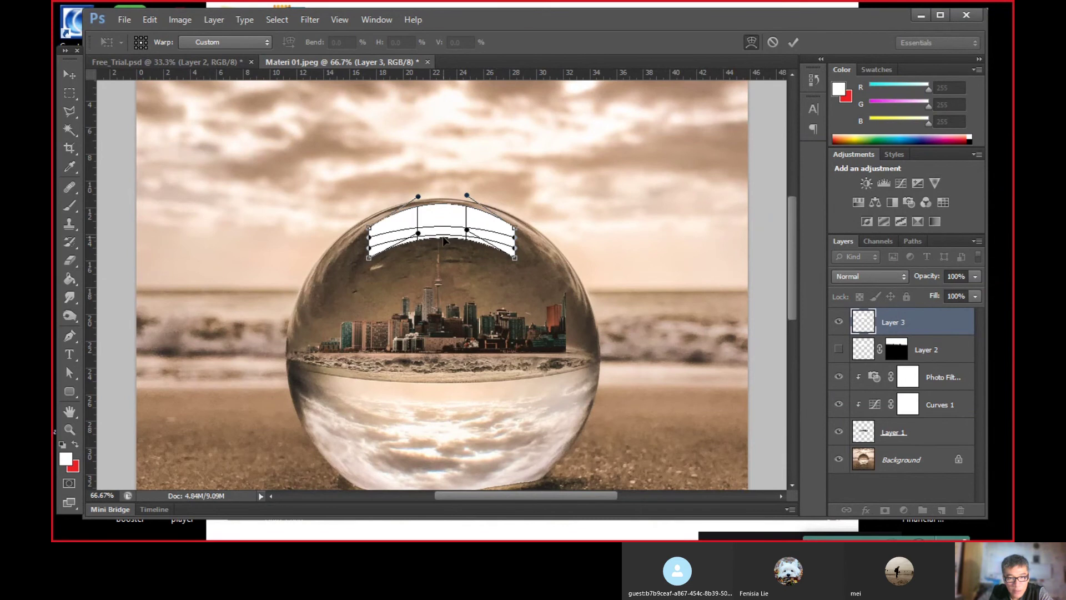
click(798, 44)
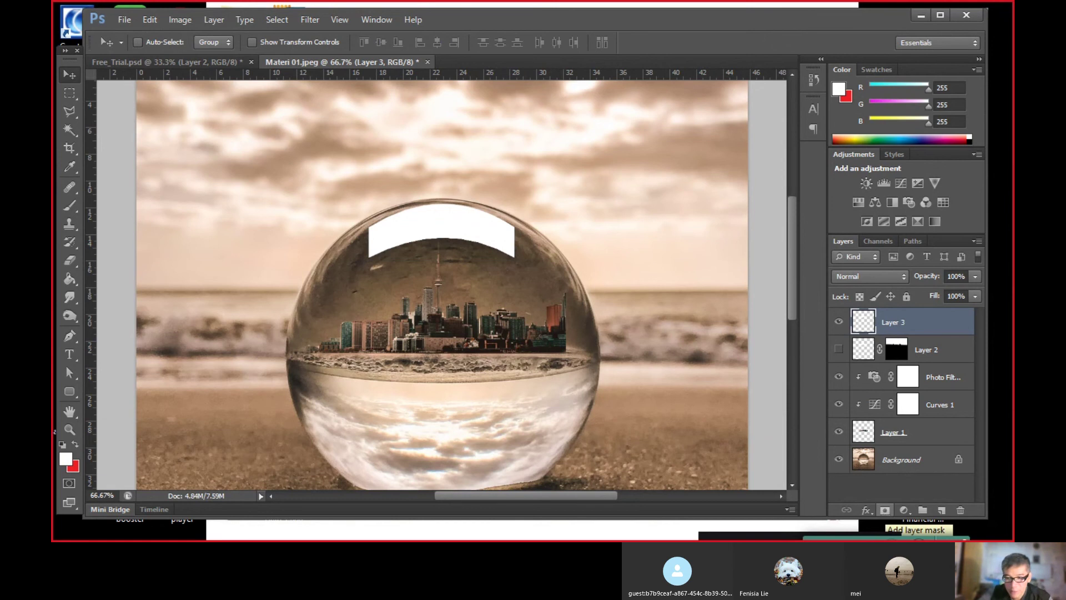
- Add a layer mask to Layer 3 and pick the Foreground to Background gradient tool
click(885, 511)
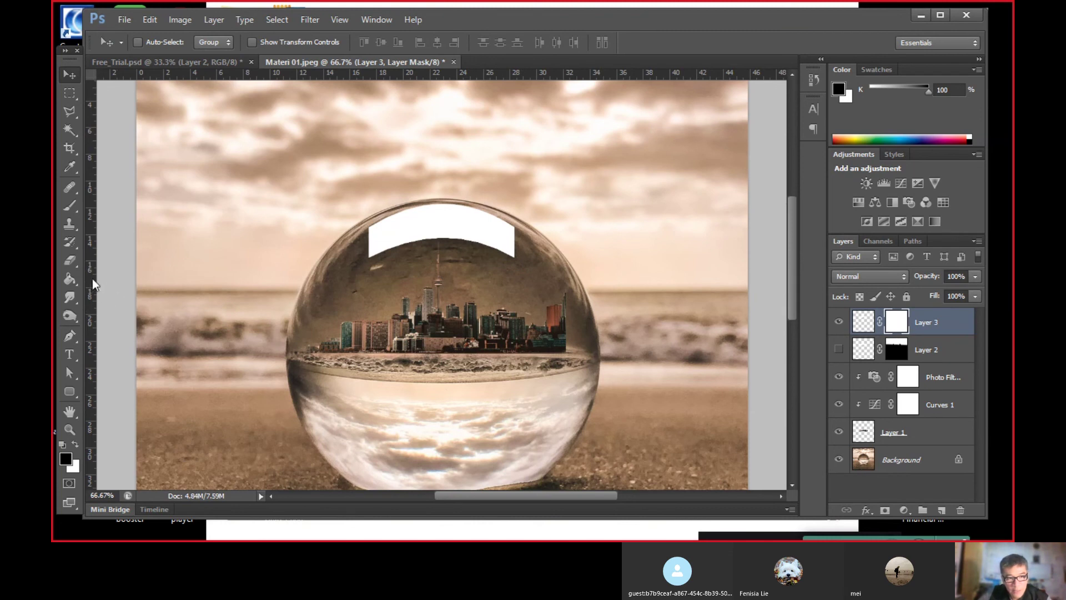
click(70, 281)
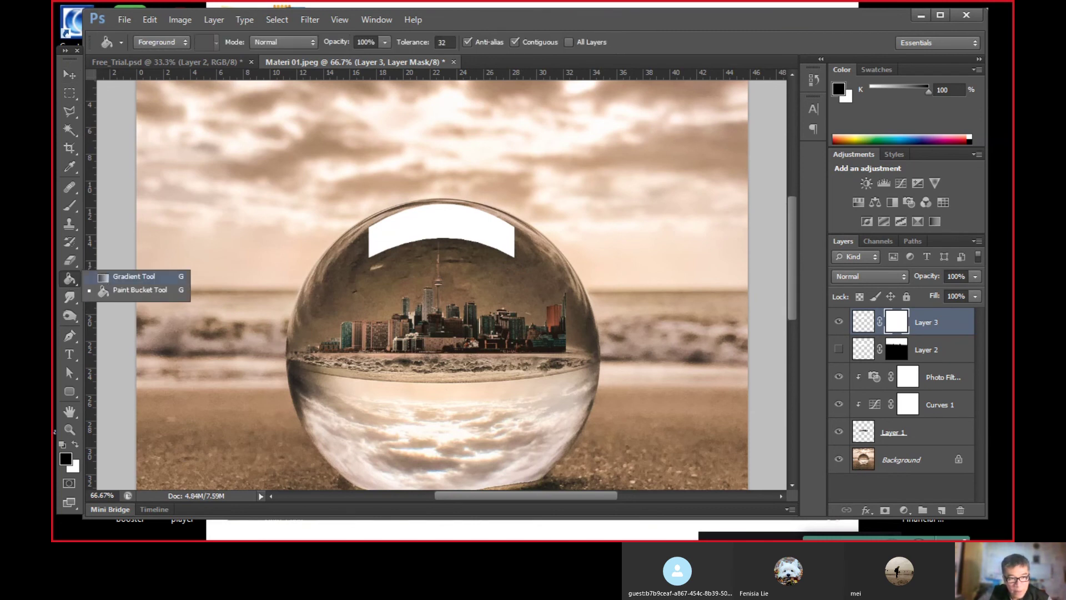
click(128, 277)
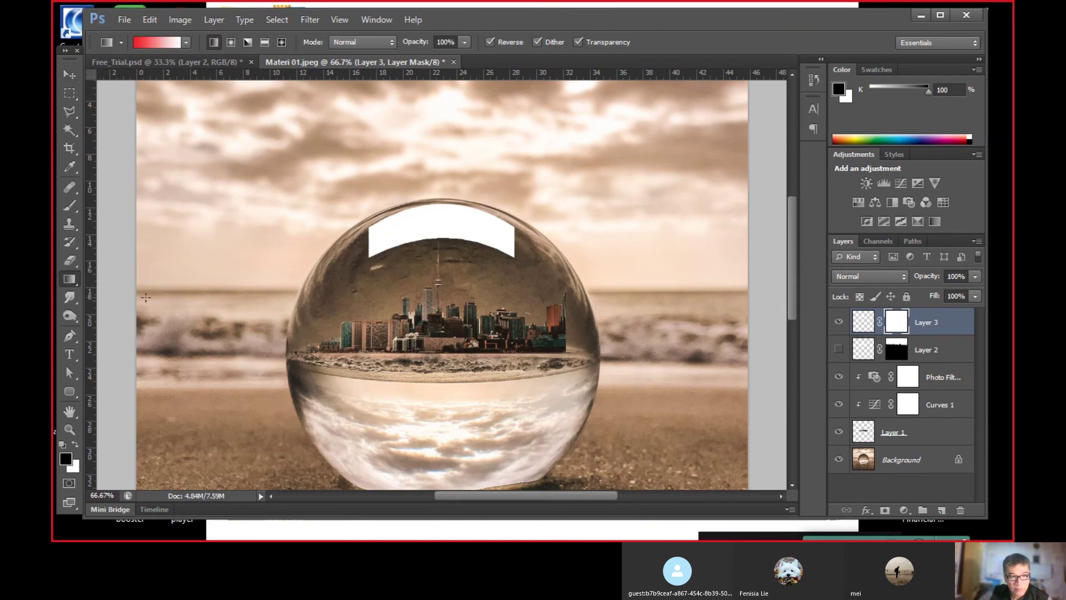
click(163, 43)
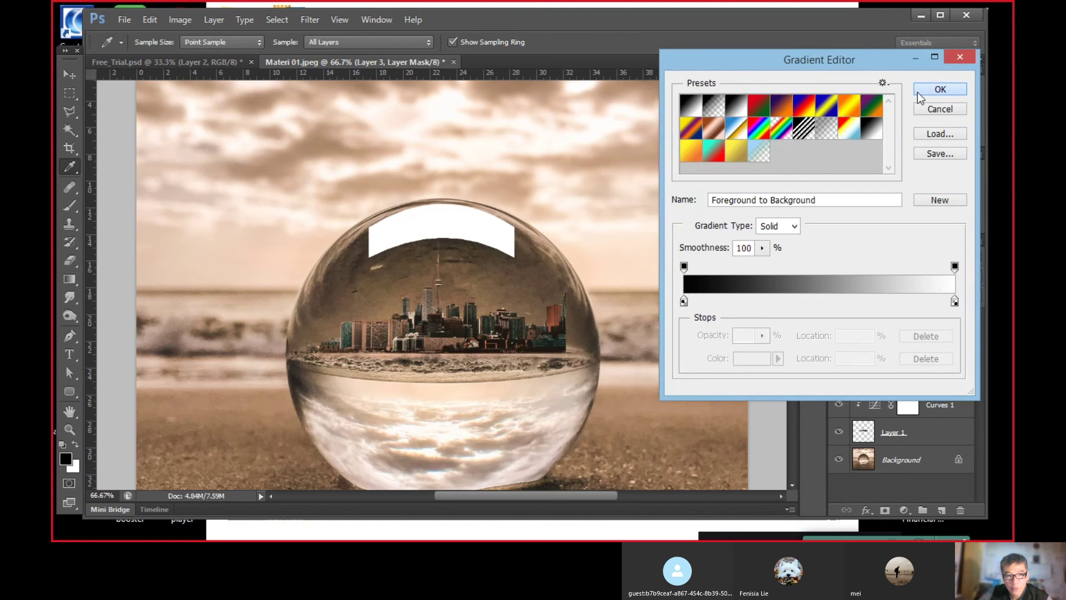
click(919, 91)
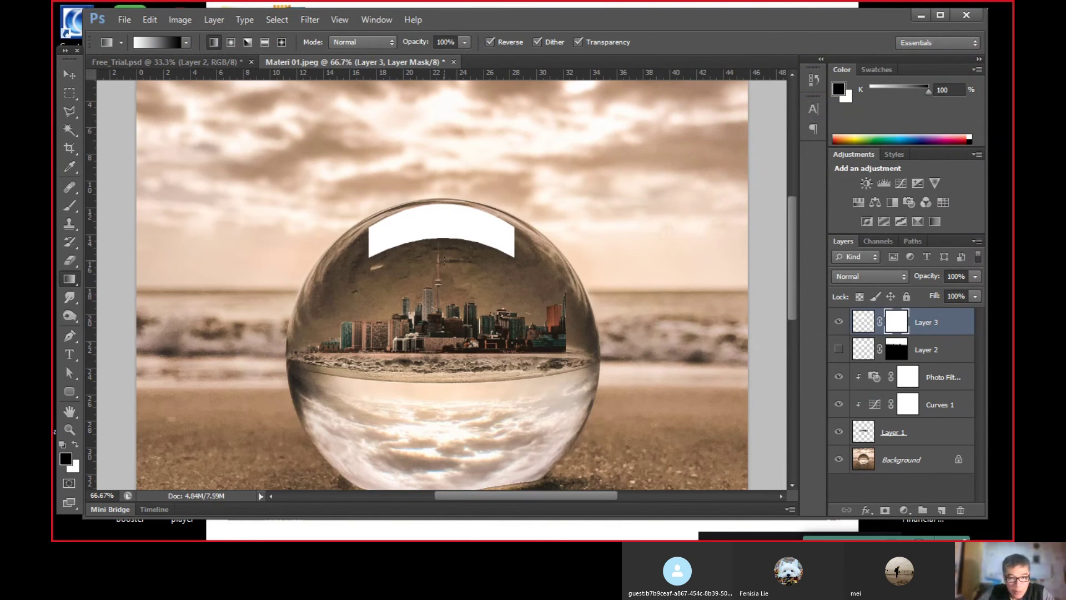
- Try mask gradients across the band, undo them, and turn off the Reverse gradient option
drag(446, 258, 445, 223)
key(ctrl+z)
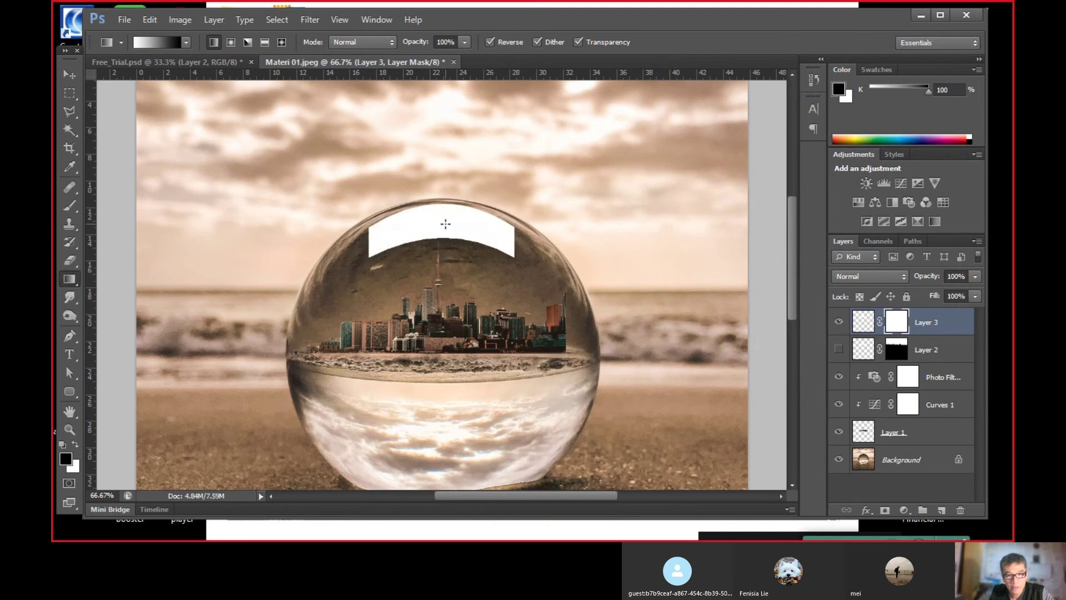
drag(443, 209, 444, 257)
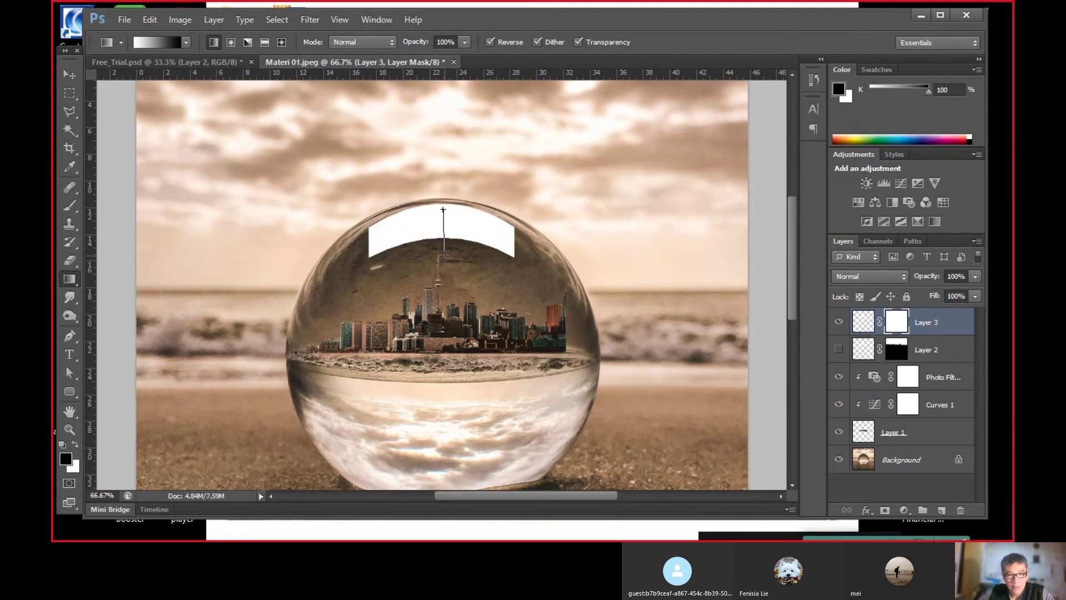
drag(445, 257, 444, 254)
key(ctrl+z)
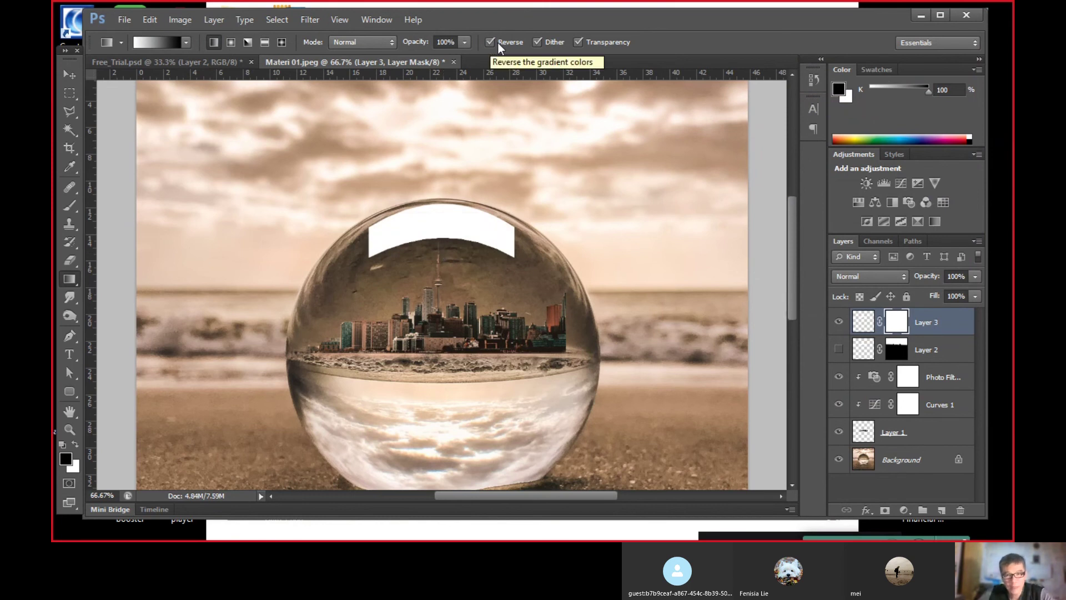
click(490, 43)
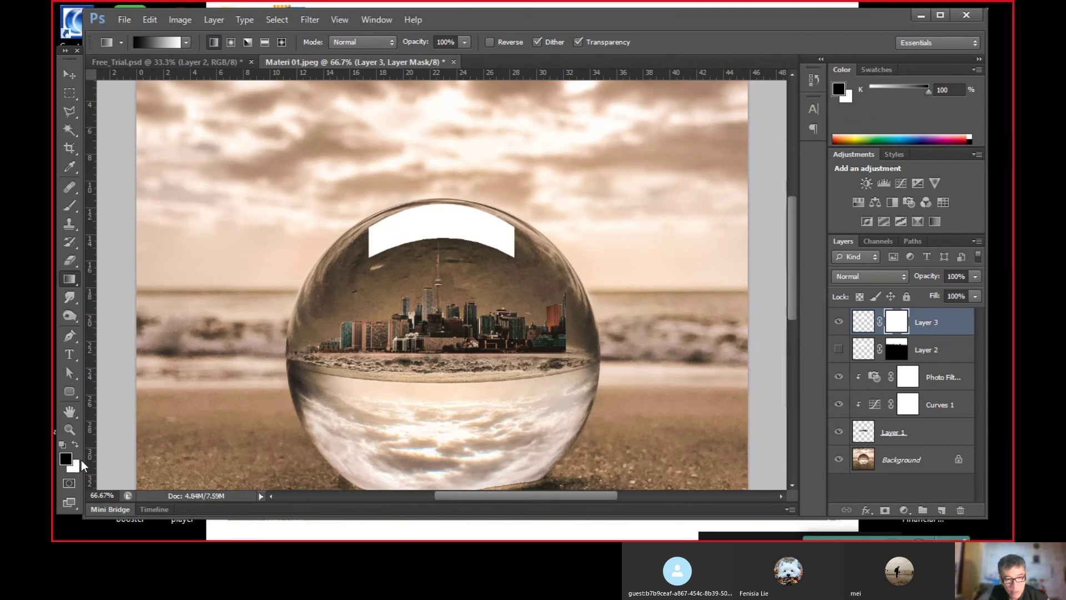
- Redraw the mask gradient across the white band until its lower edge fades softly
drag(444, 209, 445, 258)
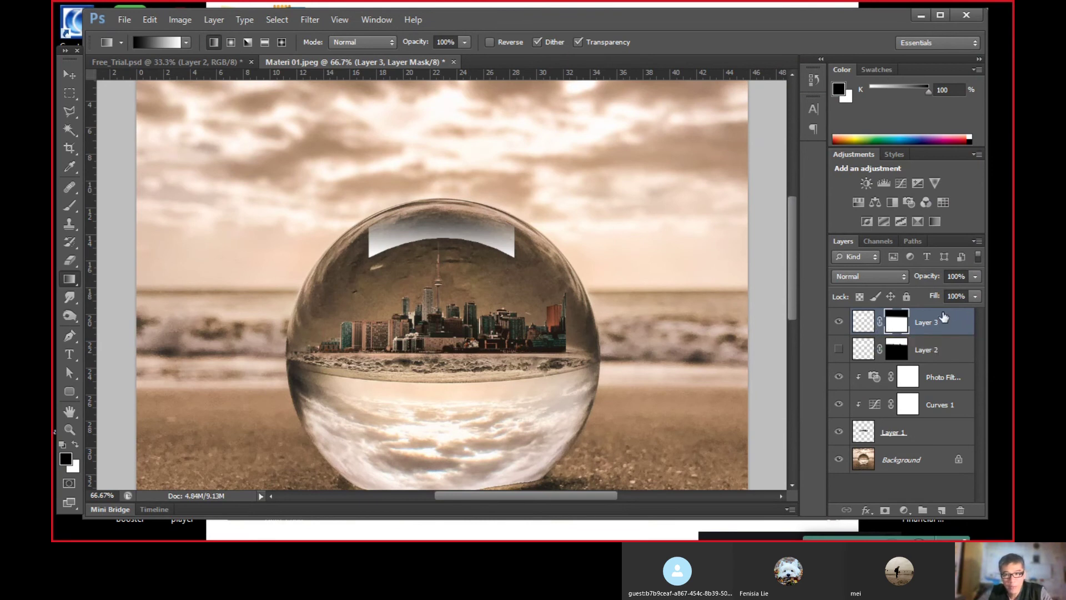
drag(473, 222, 482, 227)
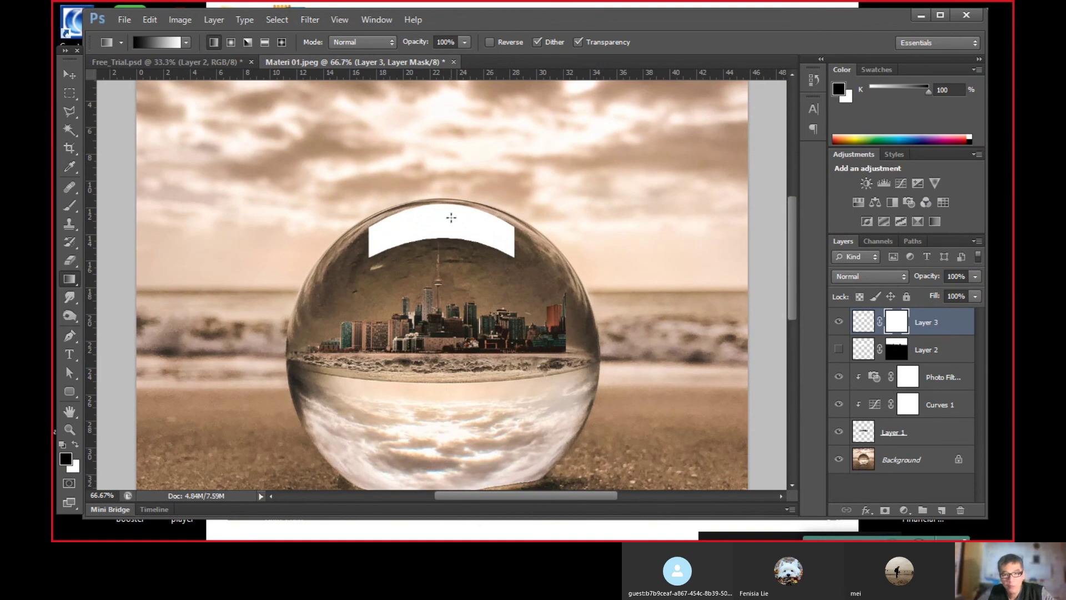
drag(446, 244, 447, 217)
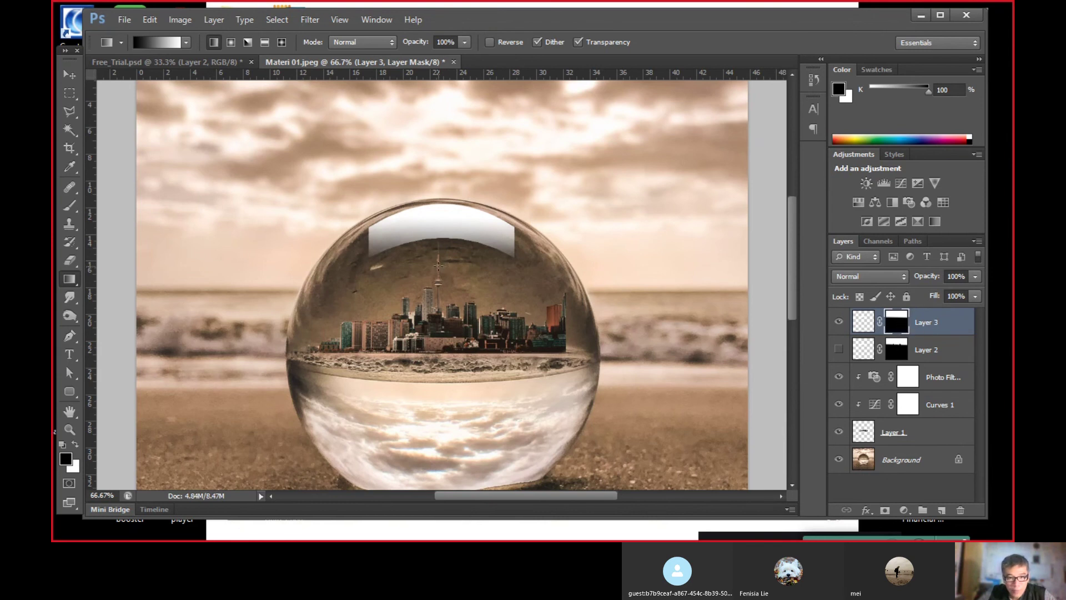
drag(439, 251, 438, 210)
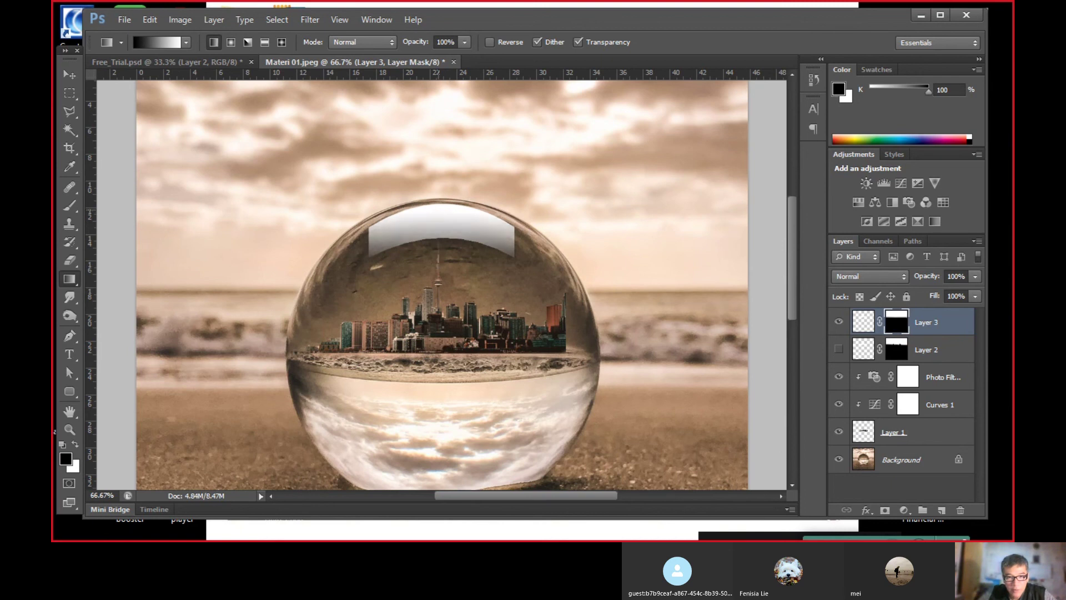
drag(439, 246, 439, 217)
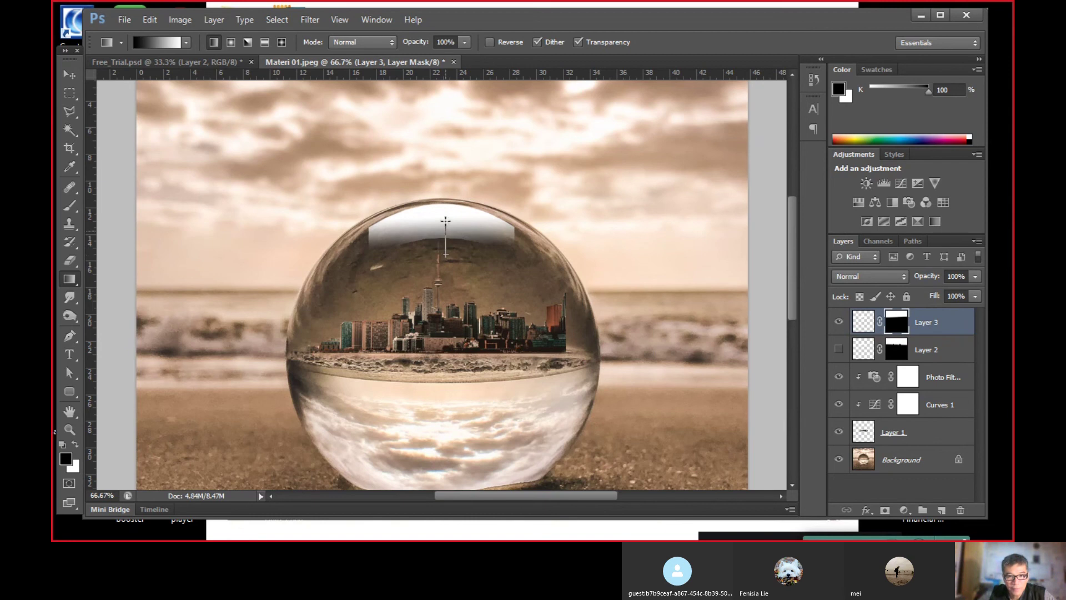
drag(445, 217, 444, 210)
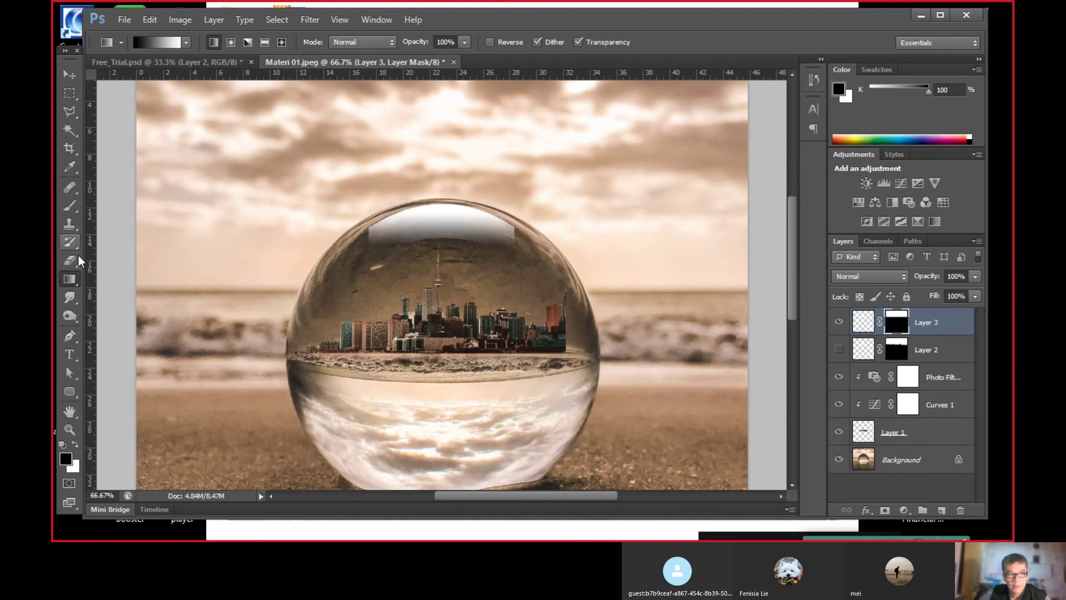
click(69, 206)
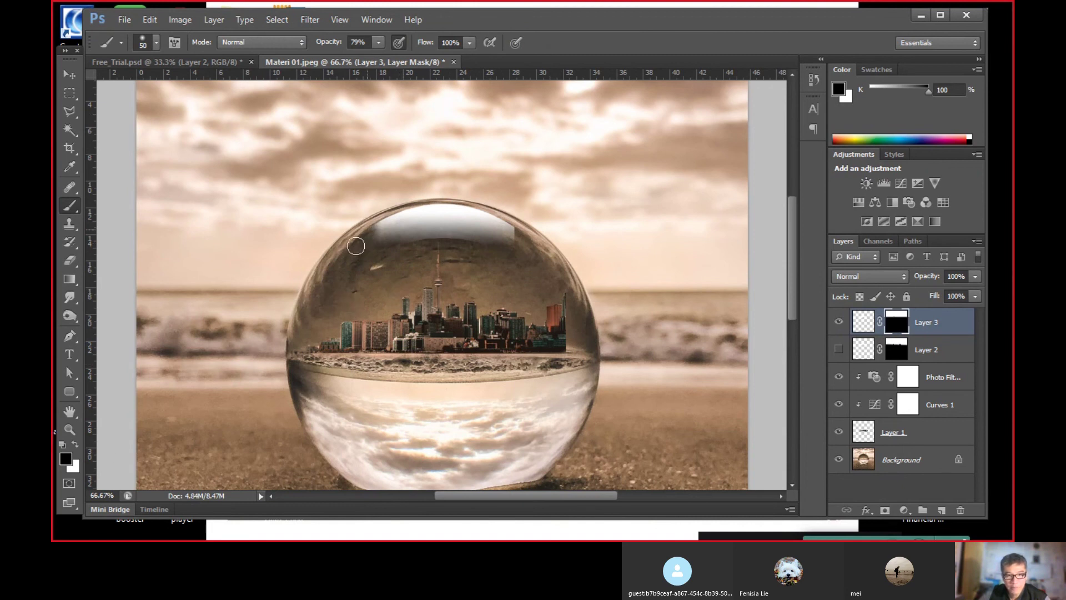
- Paint black at 79% opacity on Layer 3's mask over the highlight's right end
drag(518, 219, 514, 225)
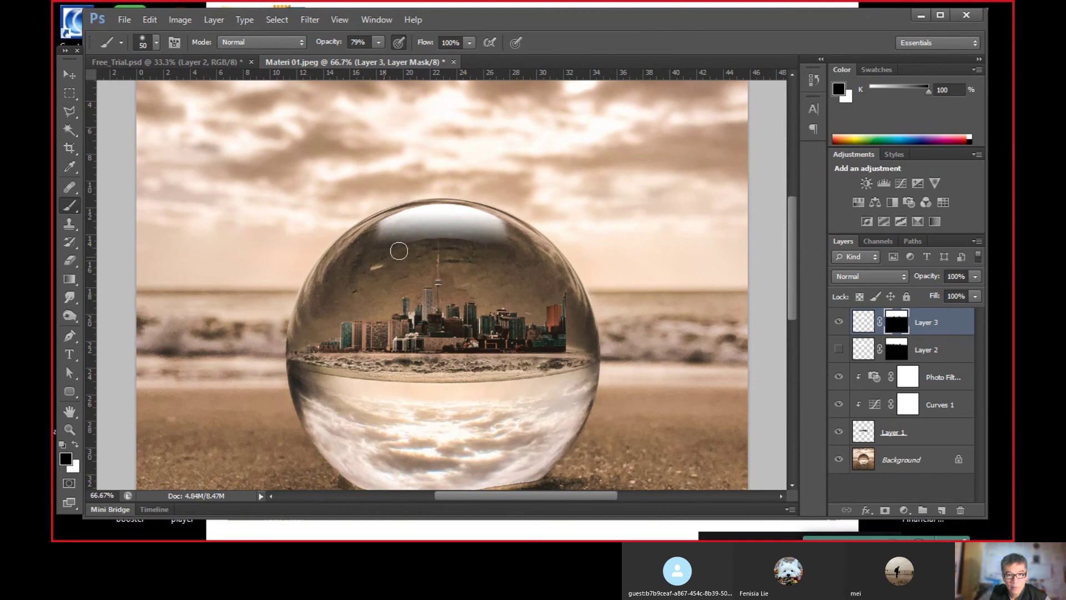
click(73, 77)
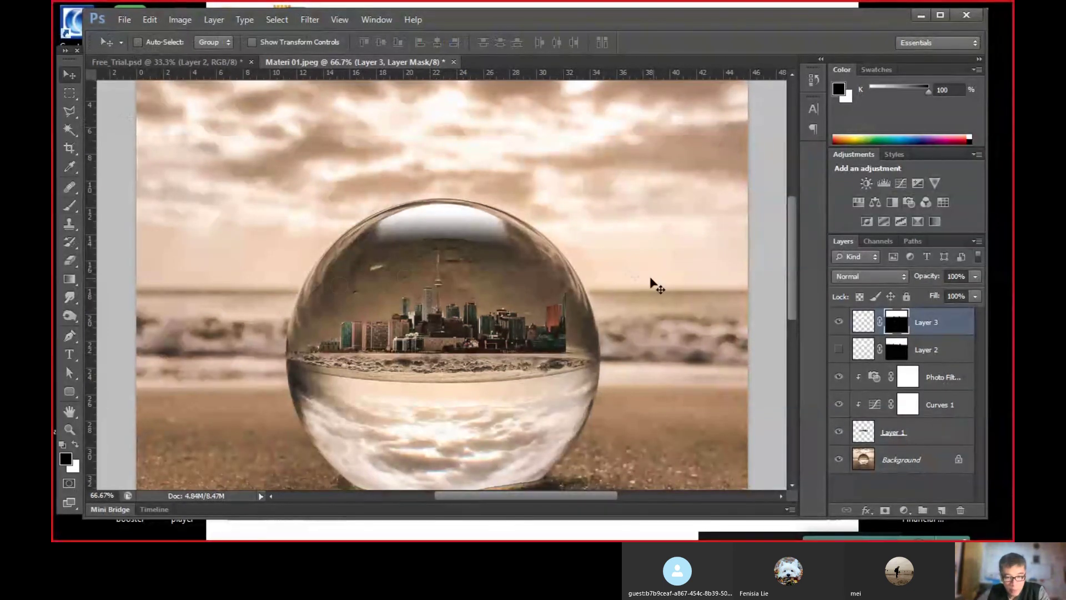
- Free-transform the highlight band to about 128% width, nudge it, and zoom to check
key(ctrl+t)
drag(517, 231, 532, 232)
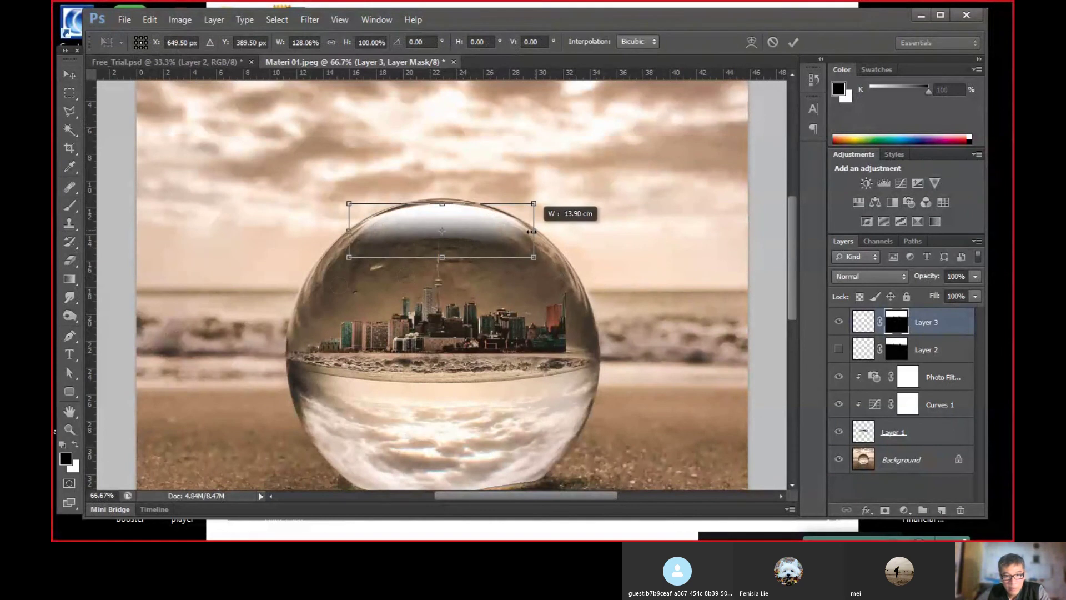
key(Return)
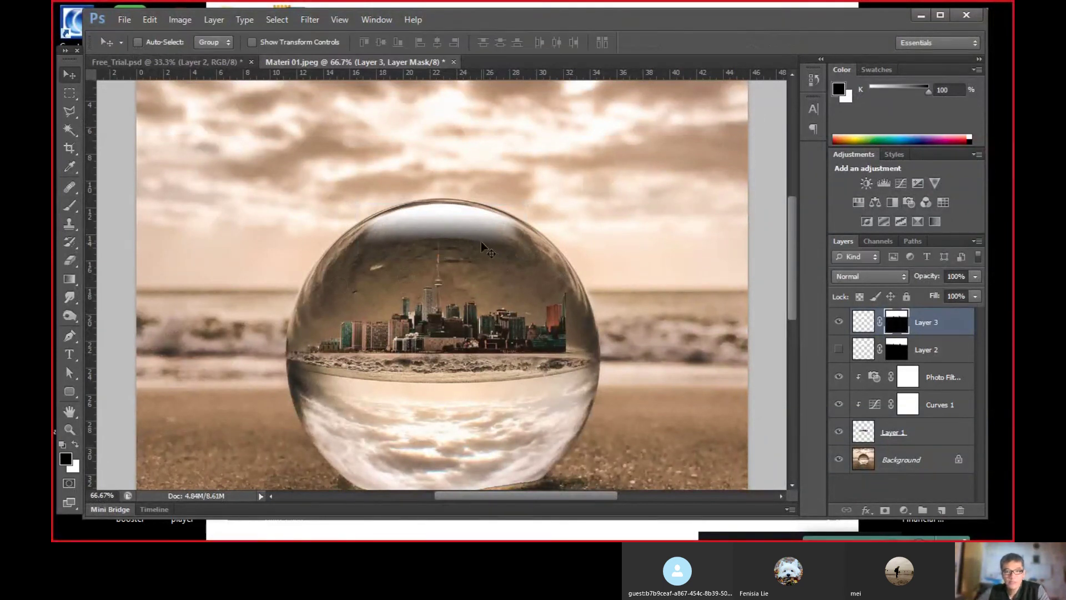
drag(466, 245, 463, 243)
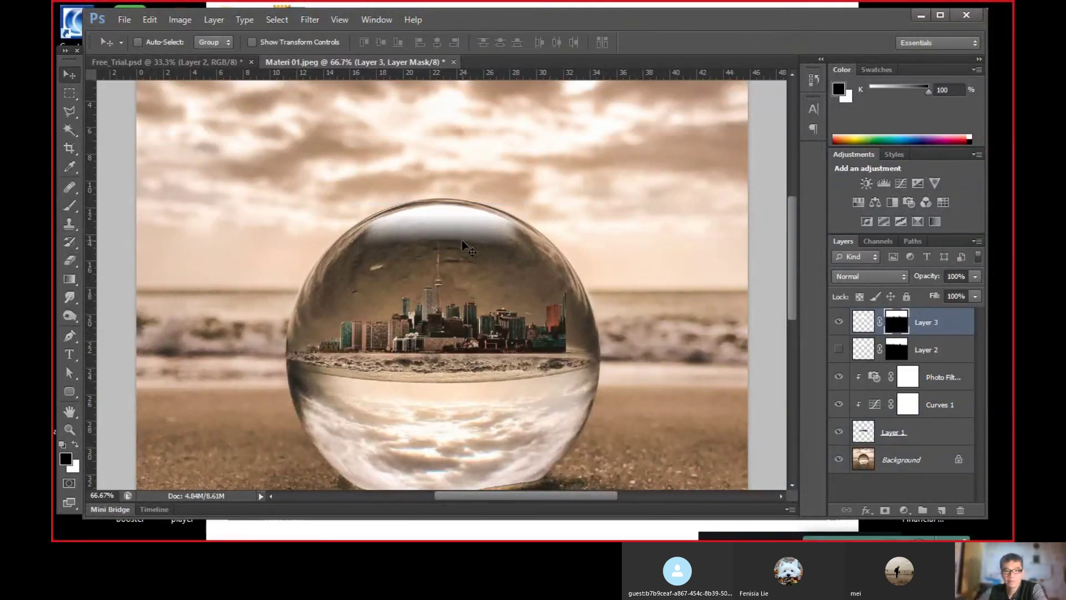
click(69, 429)
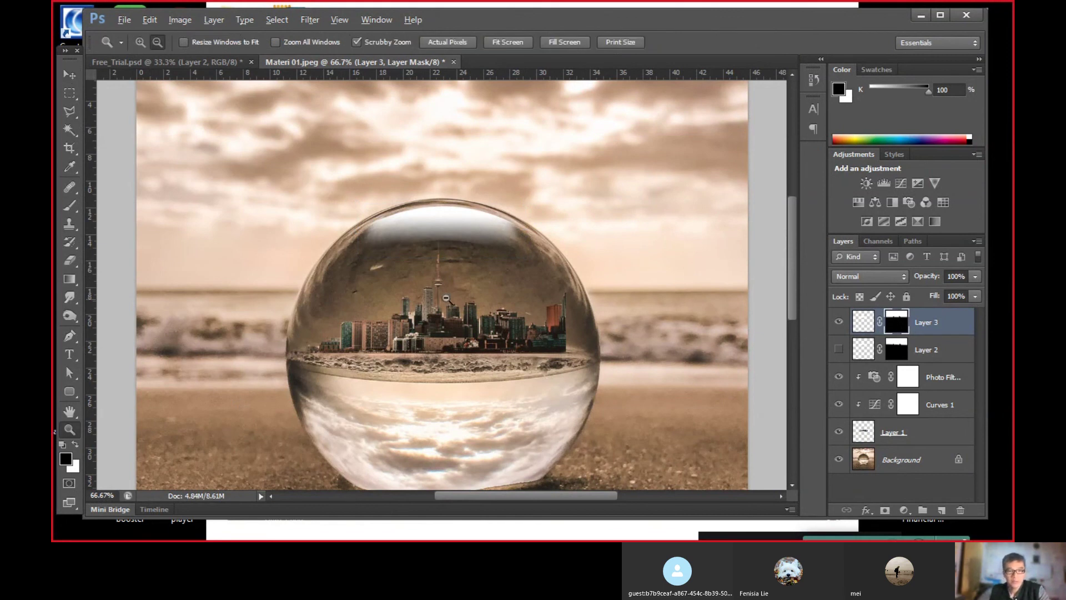
alt+click(446, 298)
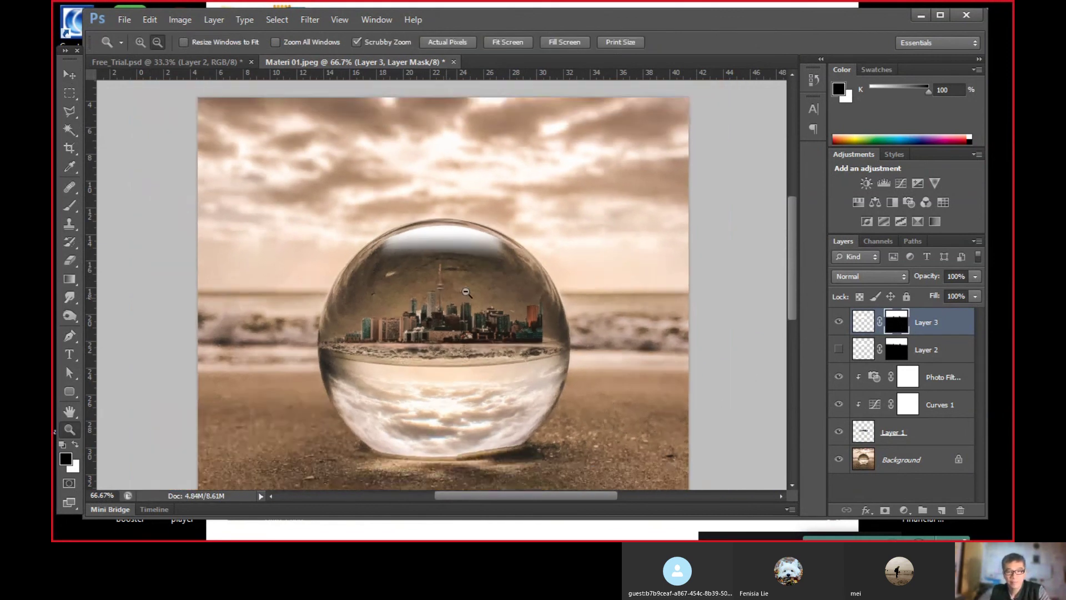
click(467, 293)
key(v)
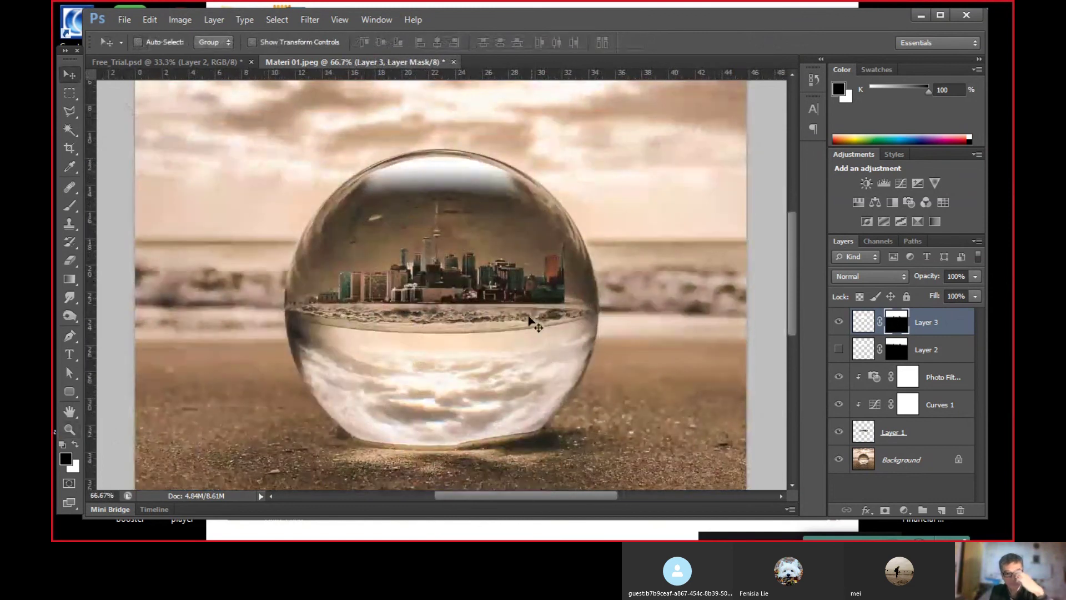
mouse_move(325, 528)
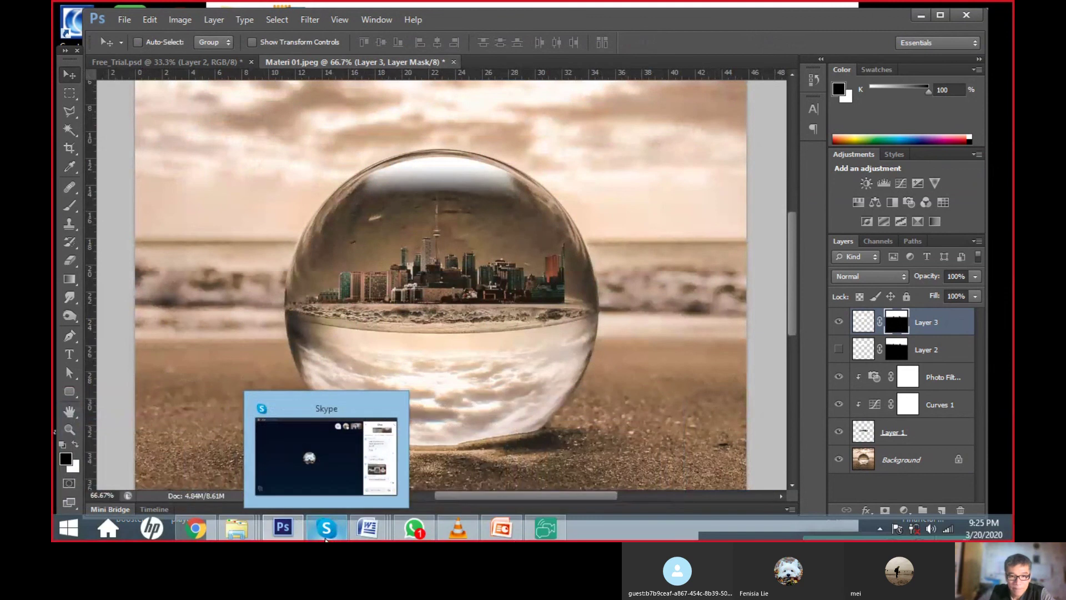
- Bring up the Skype call window and choose Stop sharing from the share-screen options
click(326, 528)
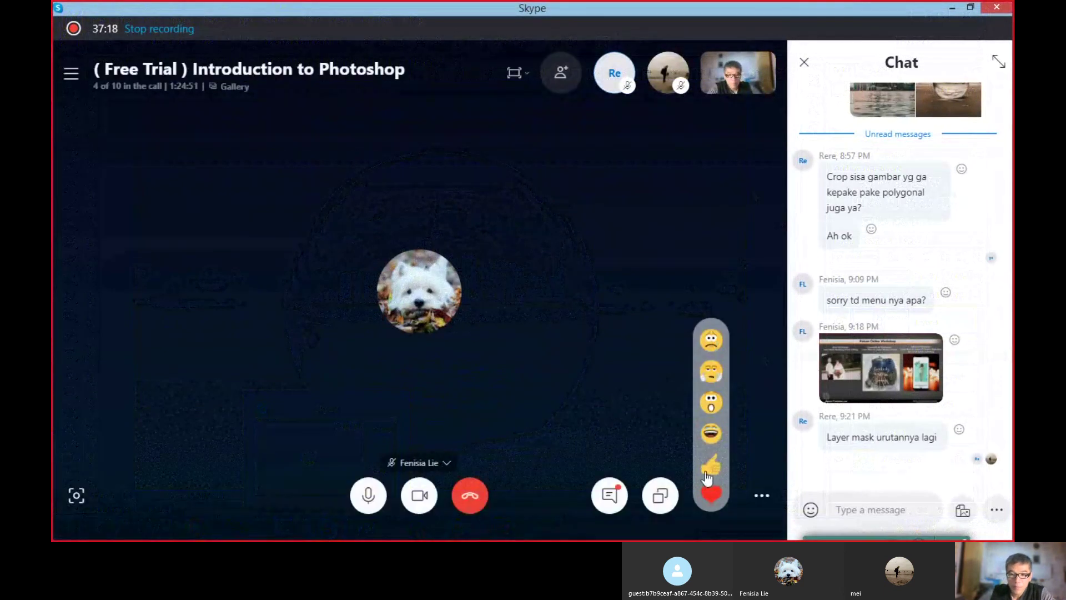
click(669, 483)
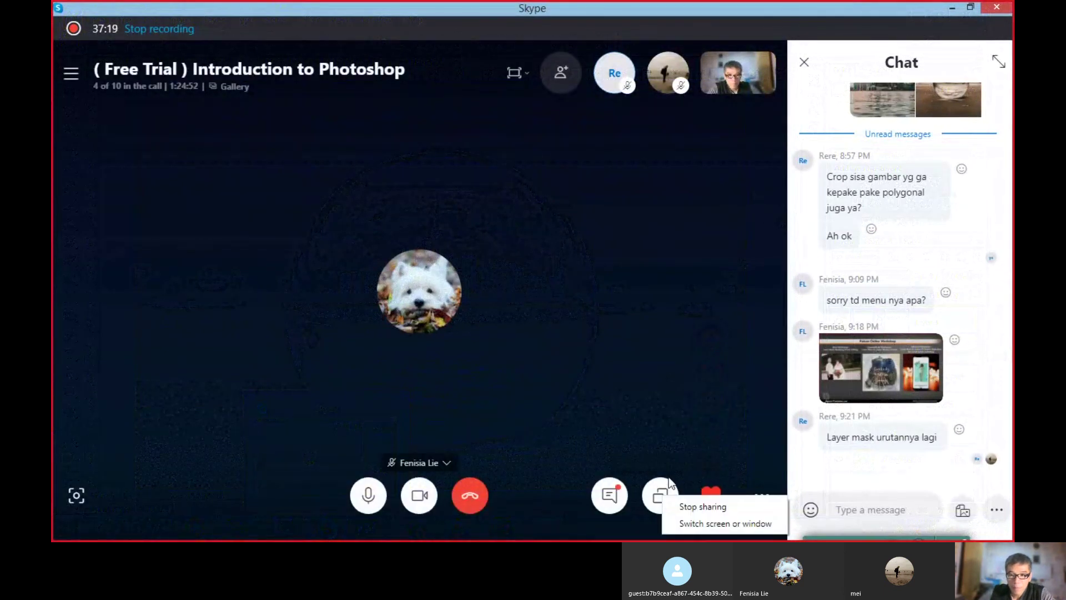
click(689, 509)
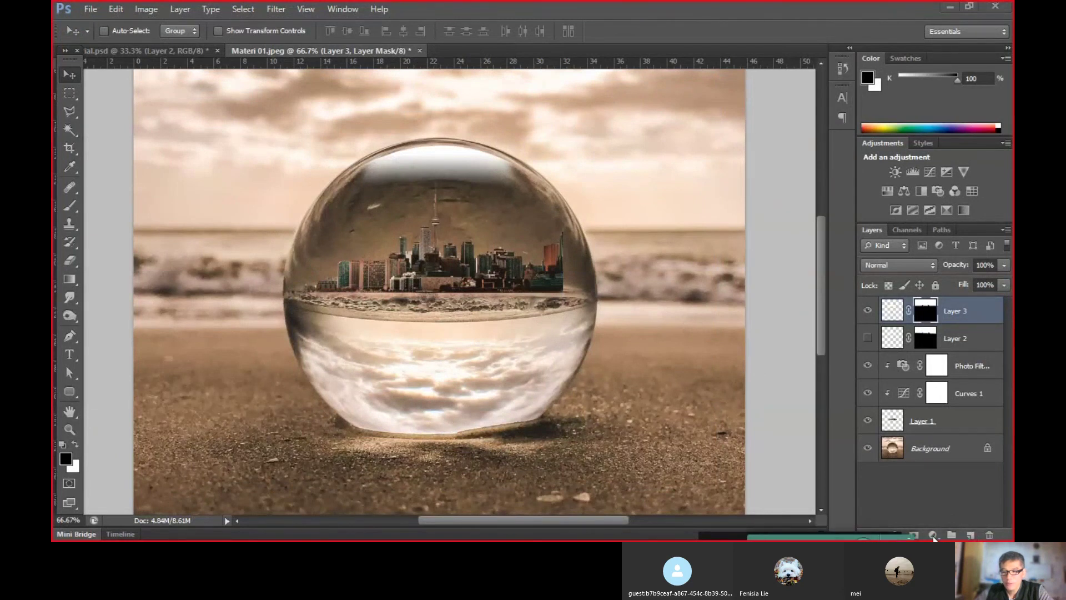
- Add new Layer 4 and fill an elliptical selection right of the sphere with red
click(971, 535)
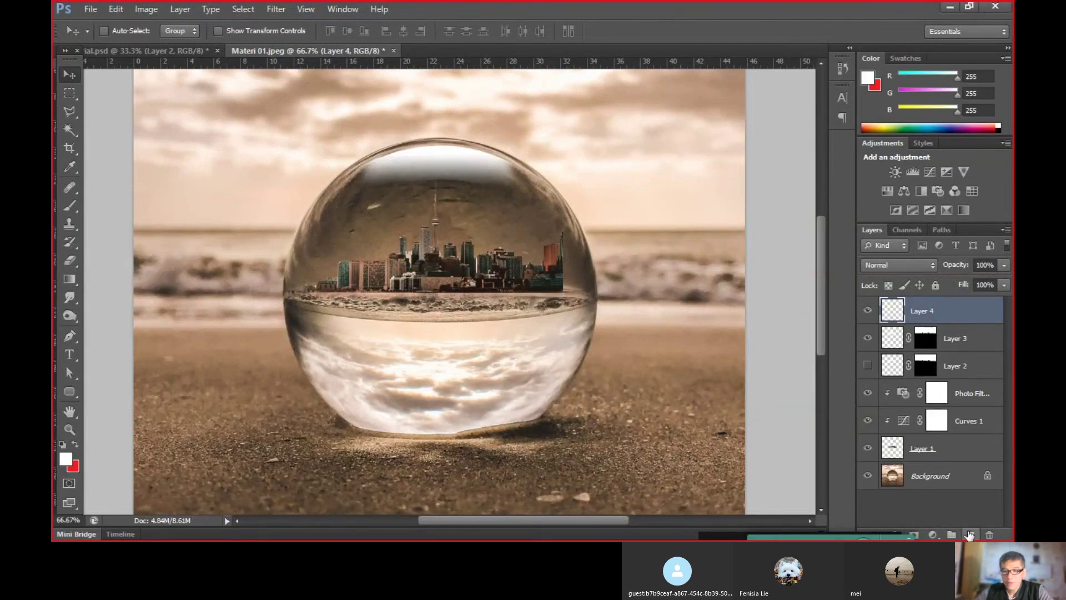
click(77, 97)
drag(76, 96, 101, 103)
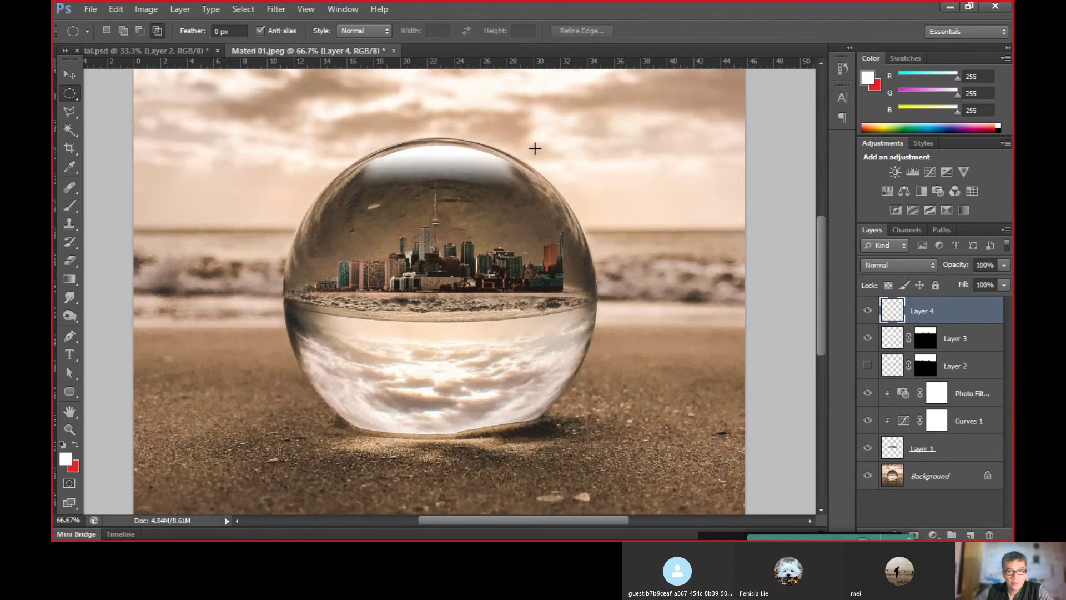
drag(560, 119, 717, 272)
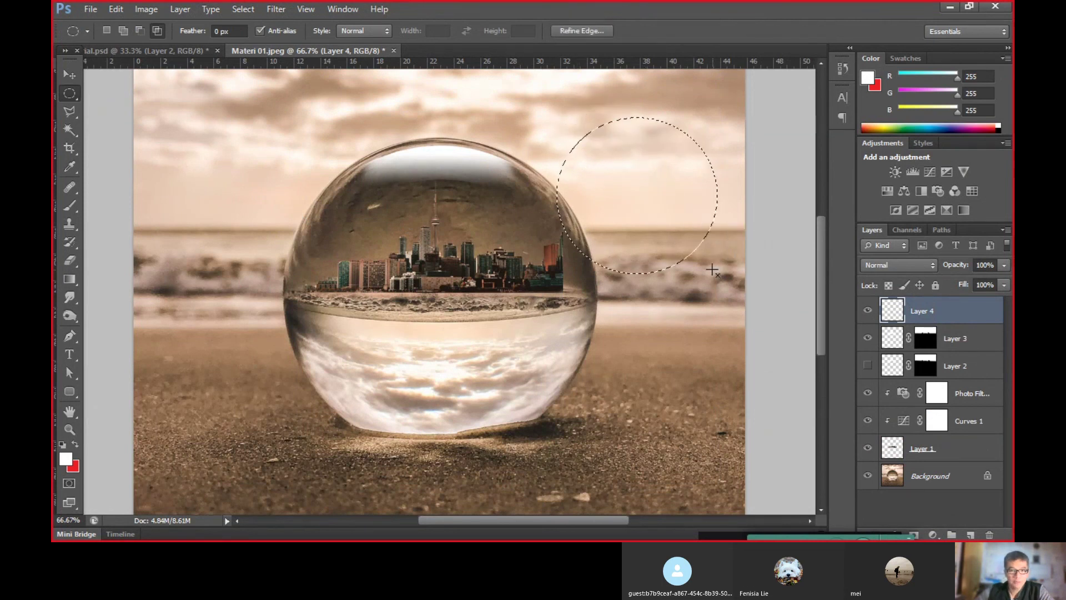
key(ctrl+BackSpace)
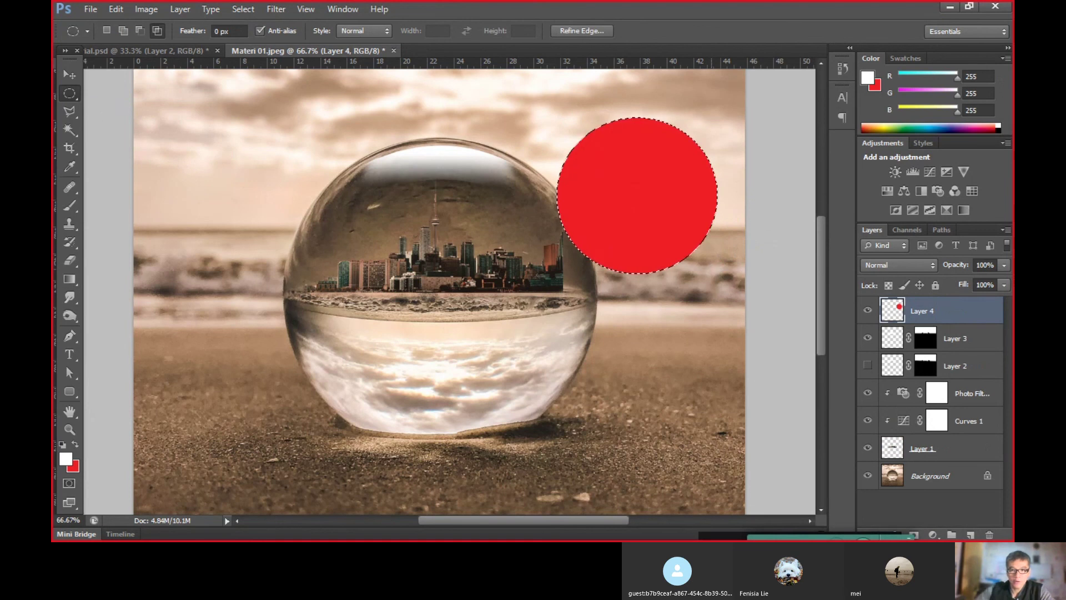
- Remove the red circle, deselect, and zoom out to view the whole image
click(71, 77)
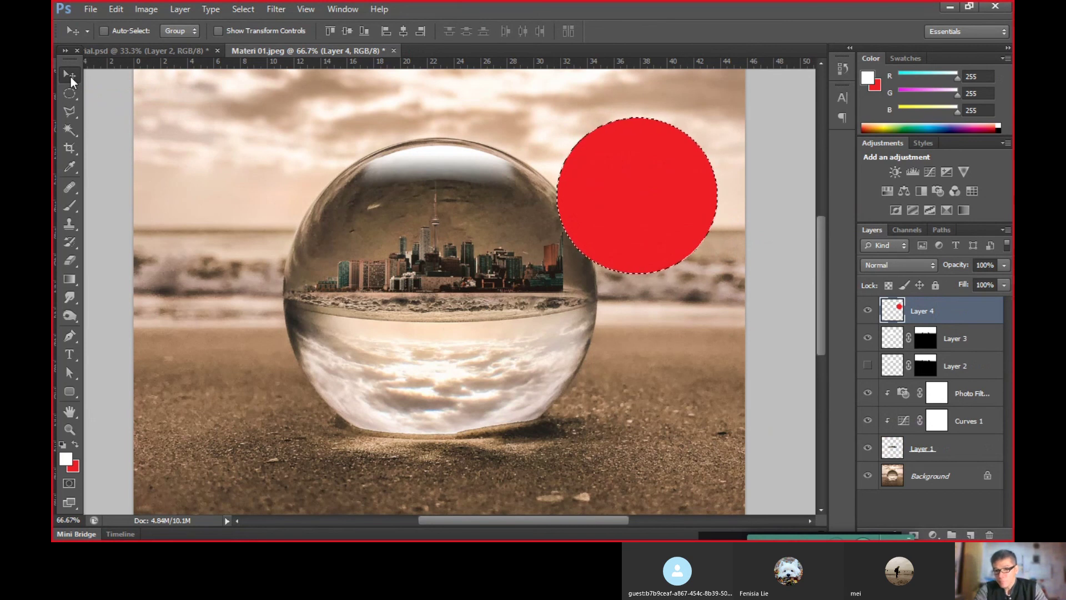
key(Delete)
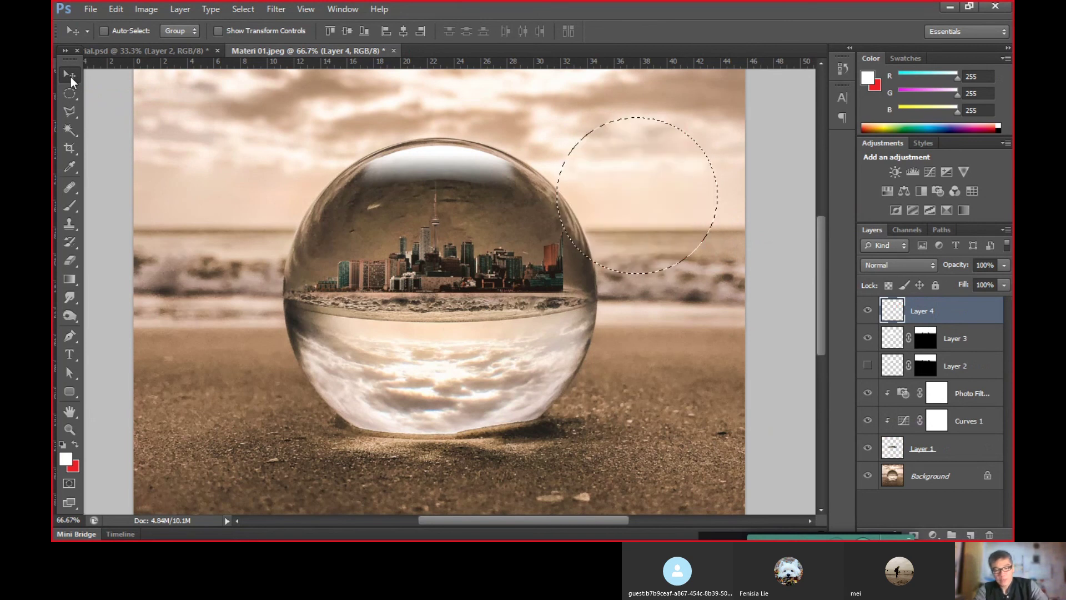
key(ctrl+d)
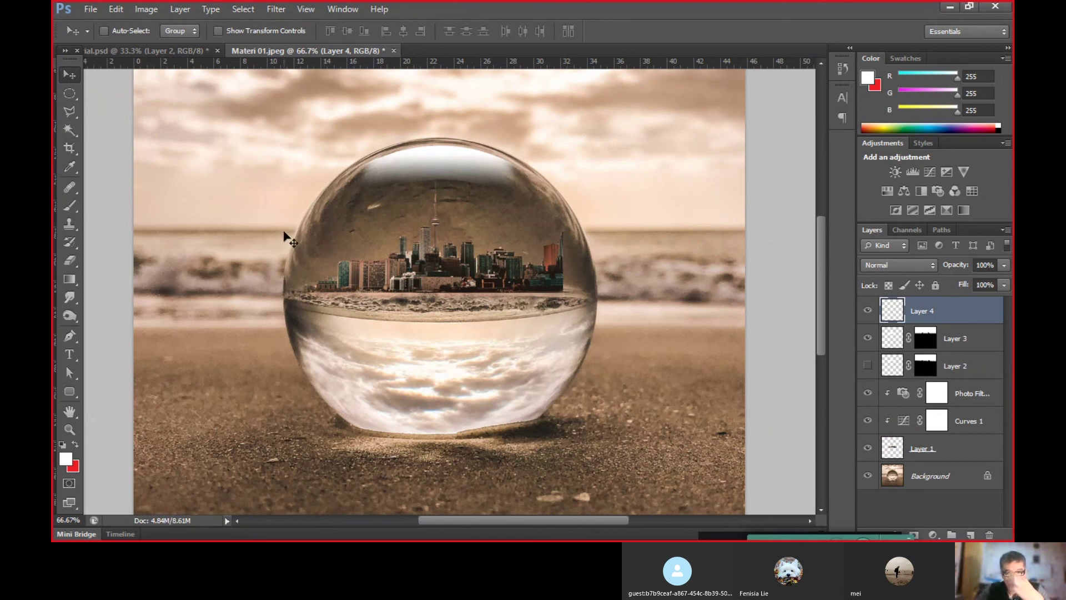
click(69, 430)
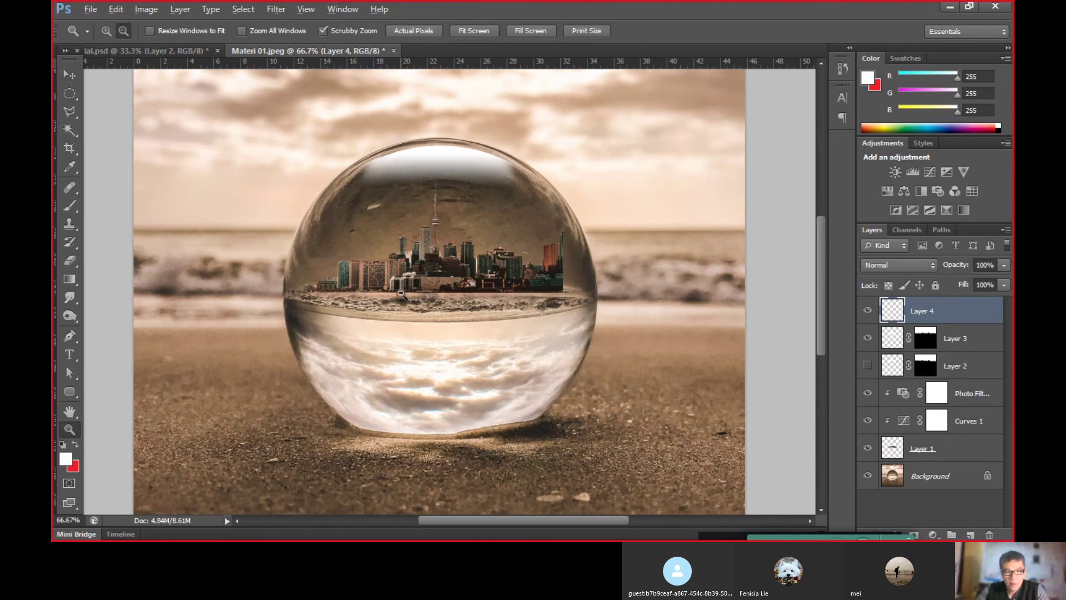
alt+click(399, 293)
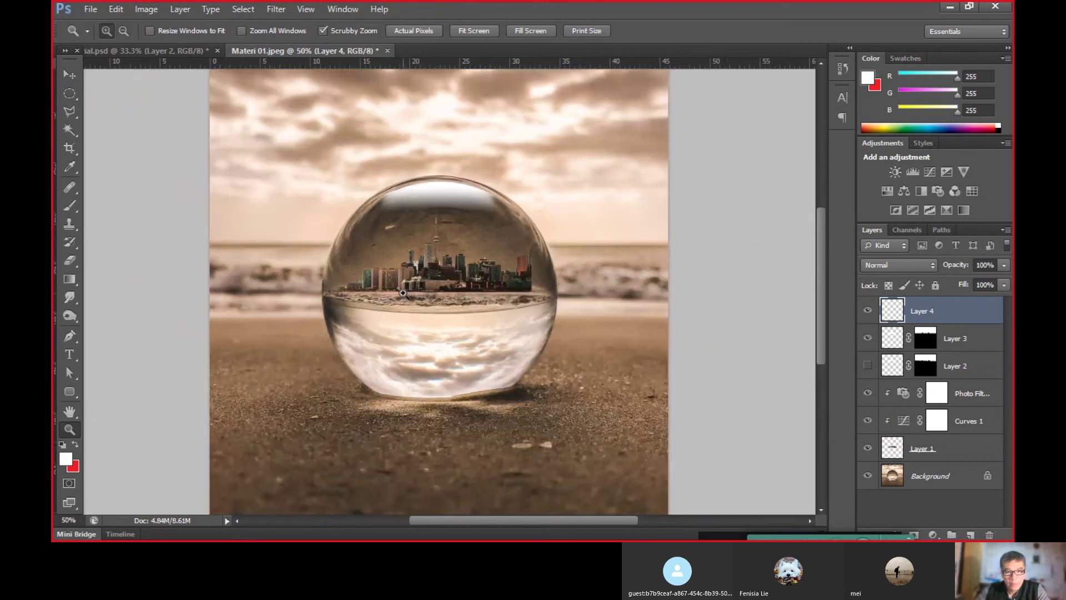
key(v)
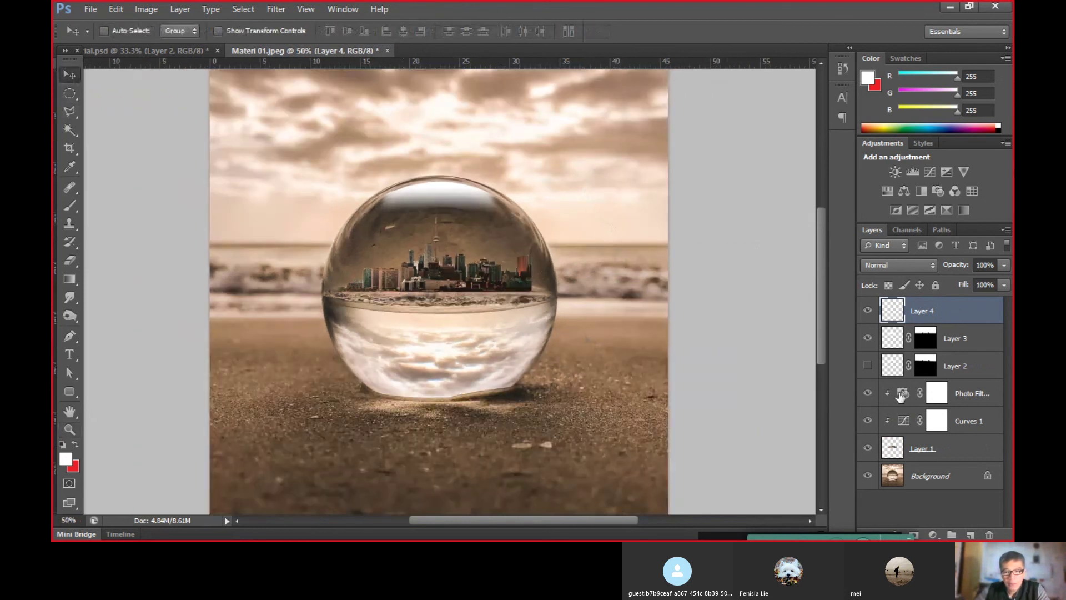
- Convert Background to Layer 0 and draw an elliptical marquee tightly around the glass sphere
double_click(982, 479)
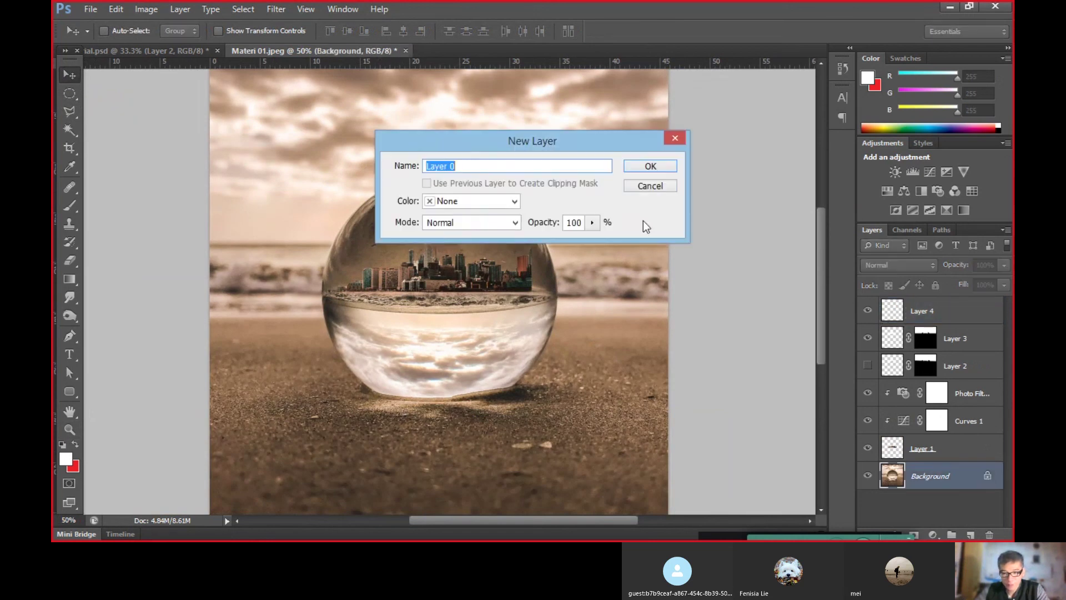
click(650, 169)
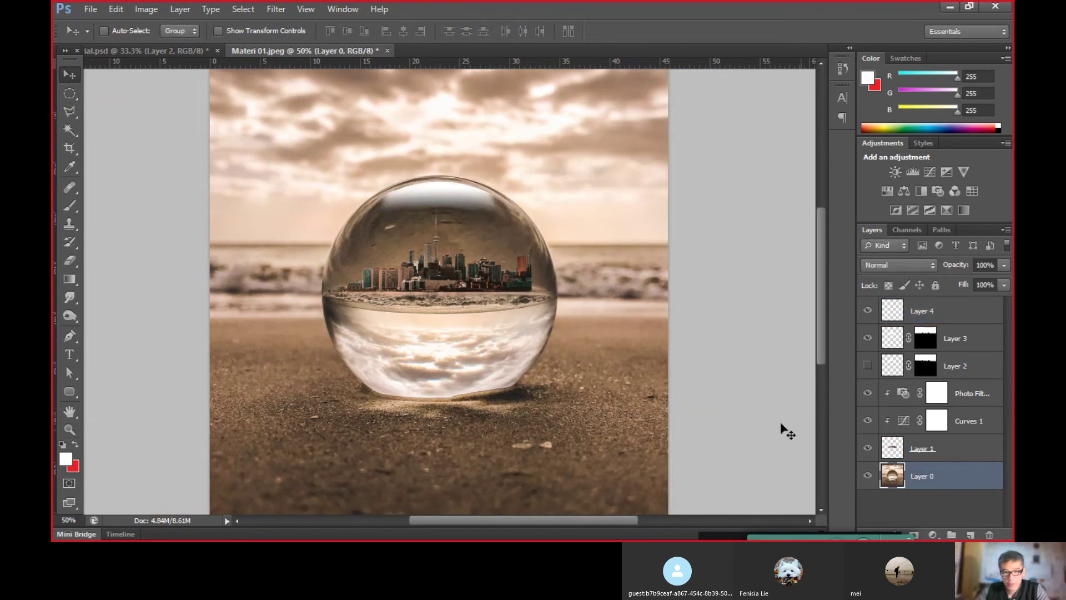
click(64, 91)
drag(441, 300, 479, 270)
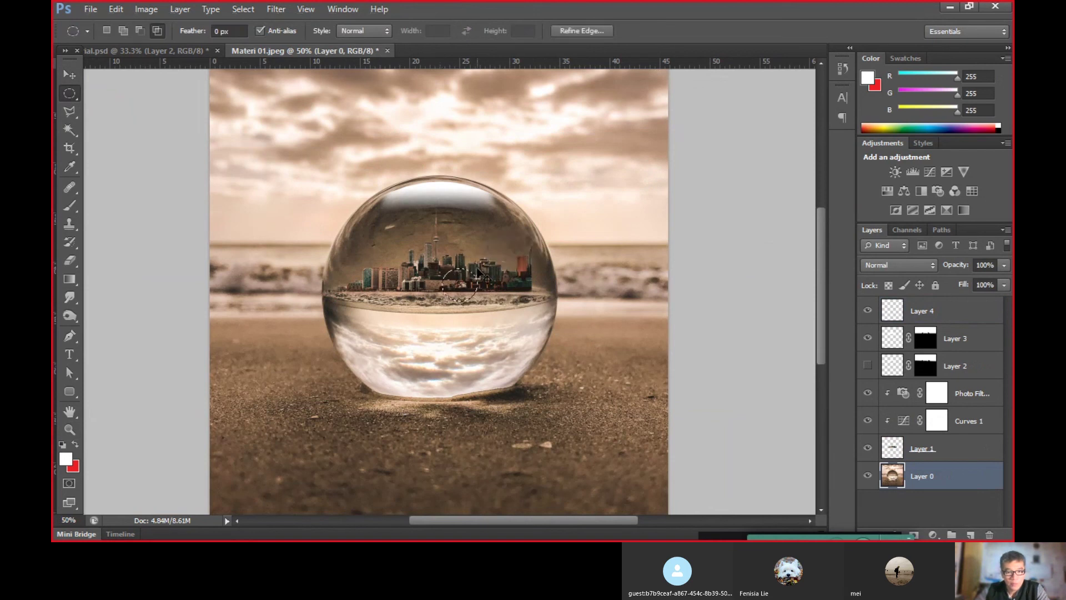
mouse_move(322, 184)
mouse_down()
mouse_move(555, 385)
mouse_move(556, 424)
mouse_up()
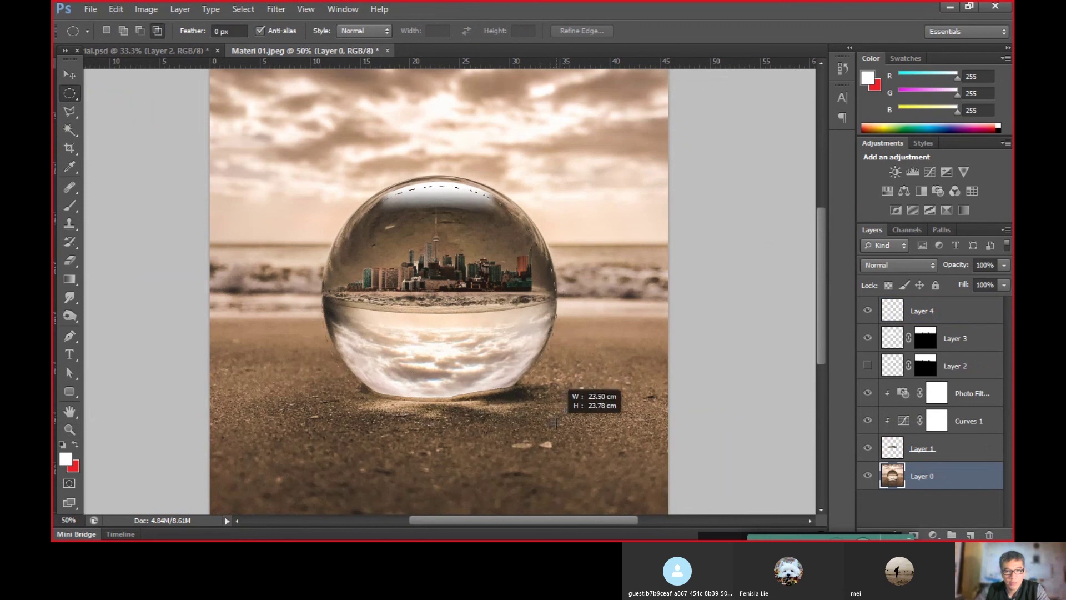
drag(556, 424, 557, 425)
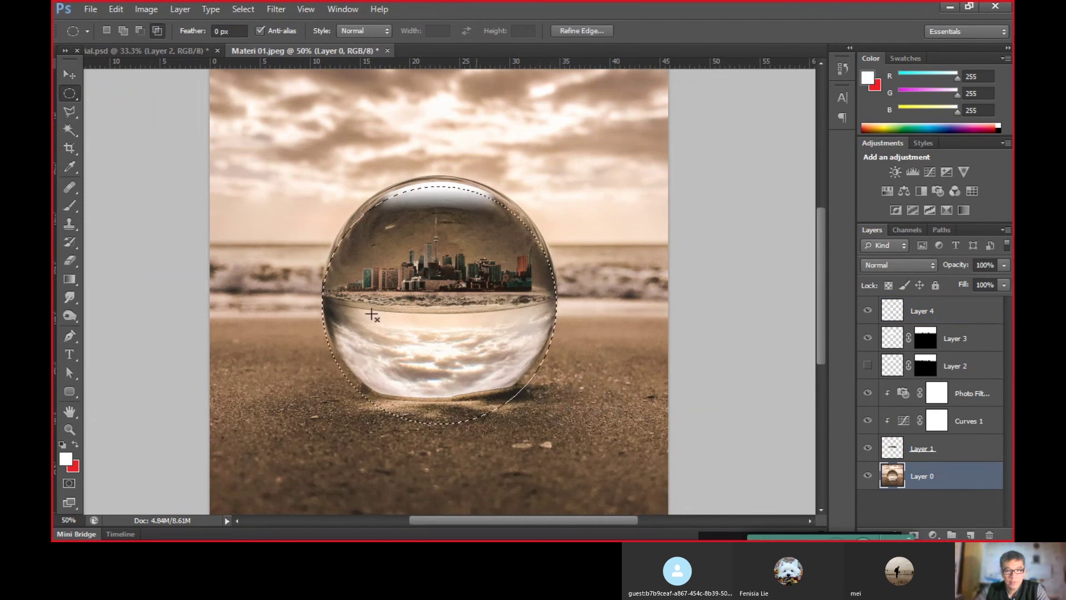
drag(319, 182, 561, 428)
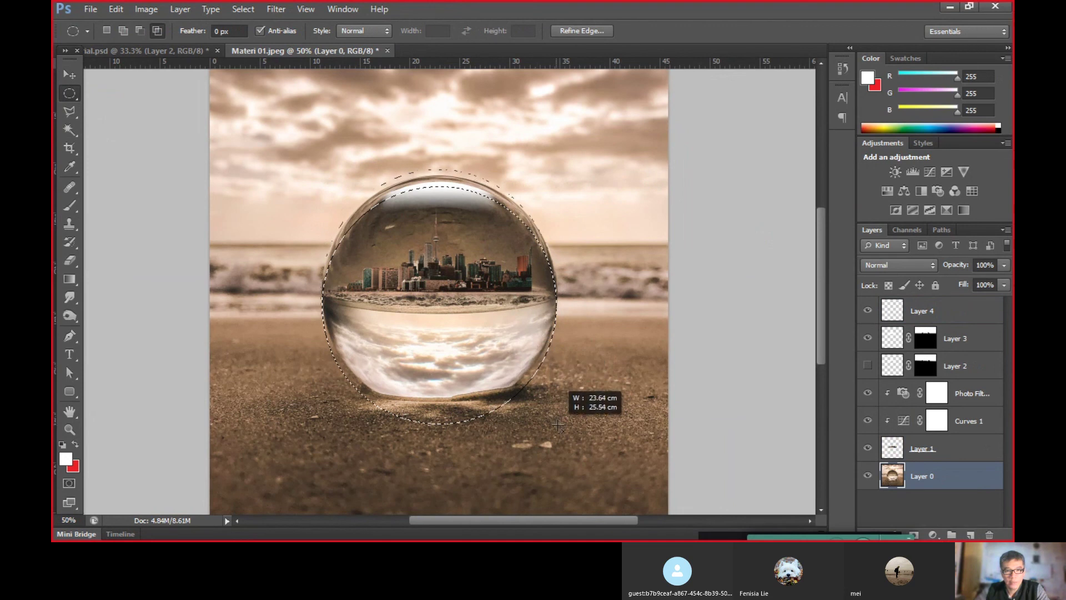
drag(561, 428, 560, 425)
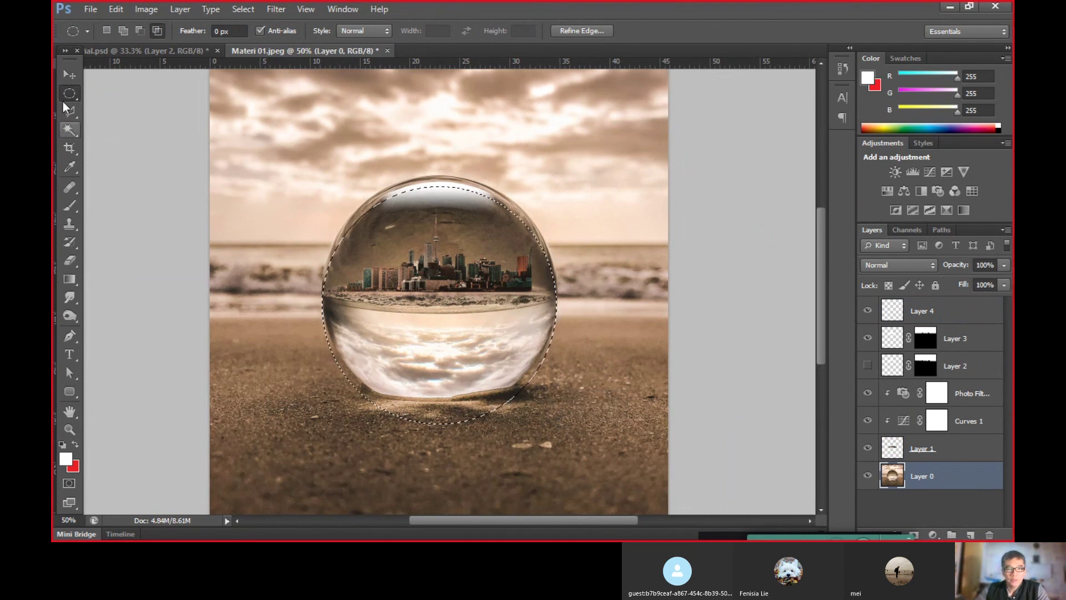
click(68, 75)
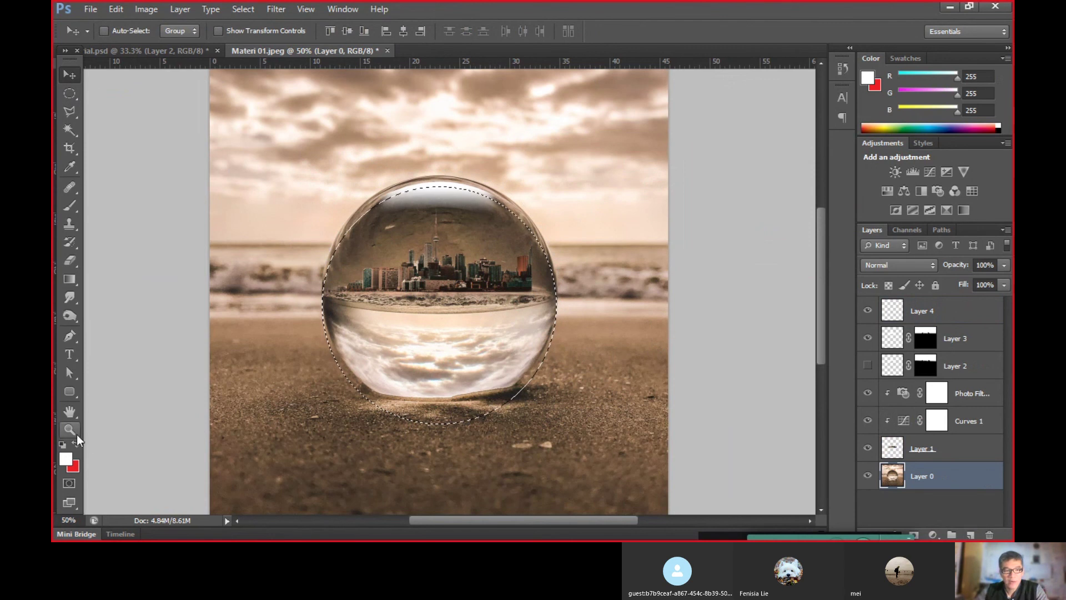
- Restore the selection outline around the crystal ball, then invert it to select the surrounding beach
key(z)
key(ctrl+d)
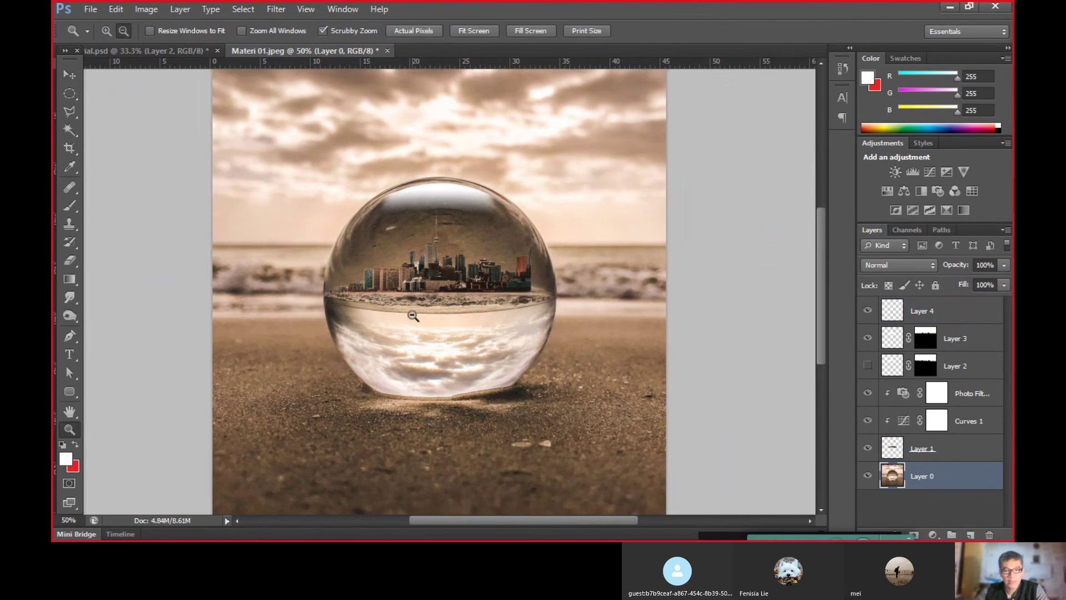
alt+click(413, 316)
click(468, 280)
key(ctrl+z)
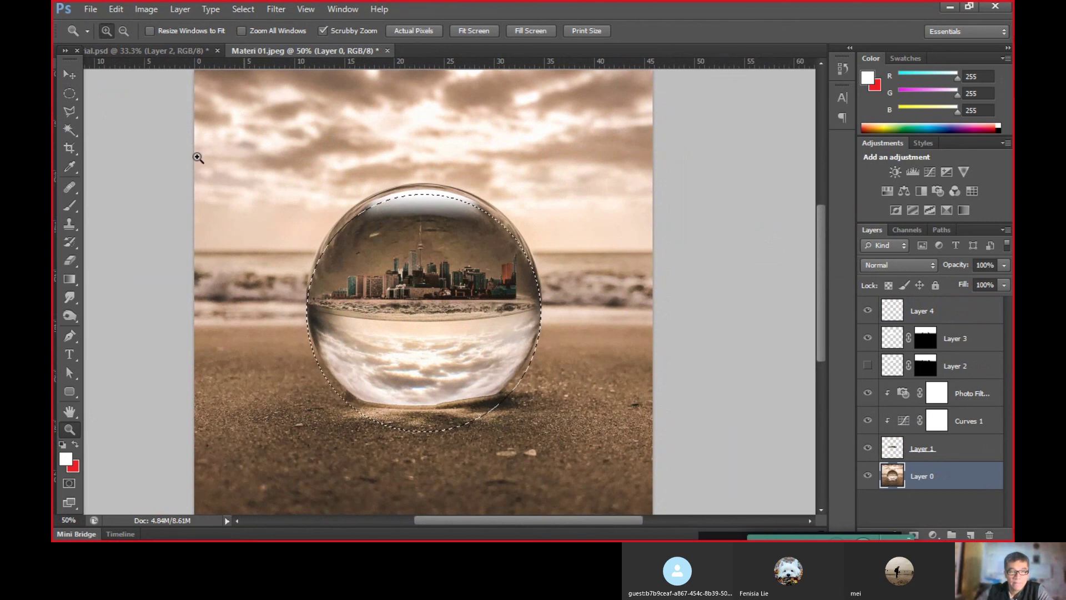
click(76, 80)
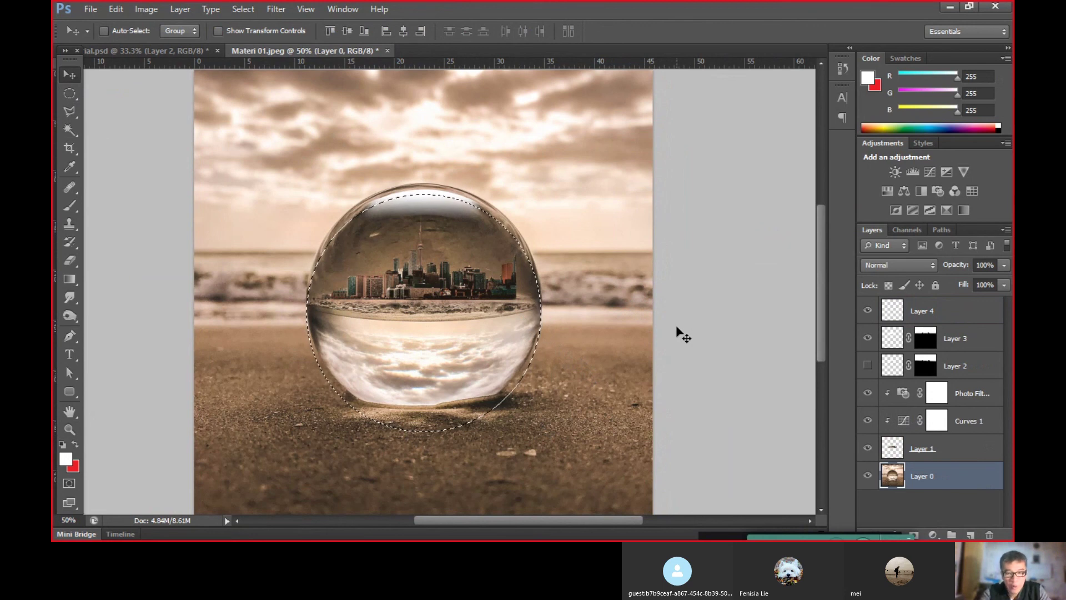
key(ctrl+shift+i)
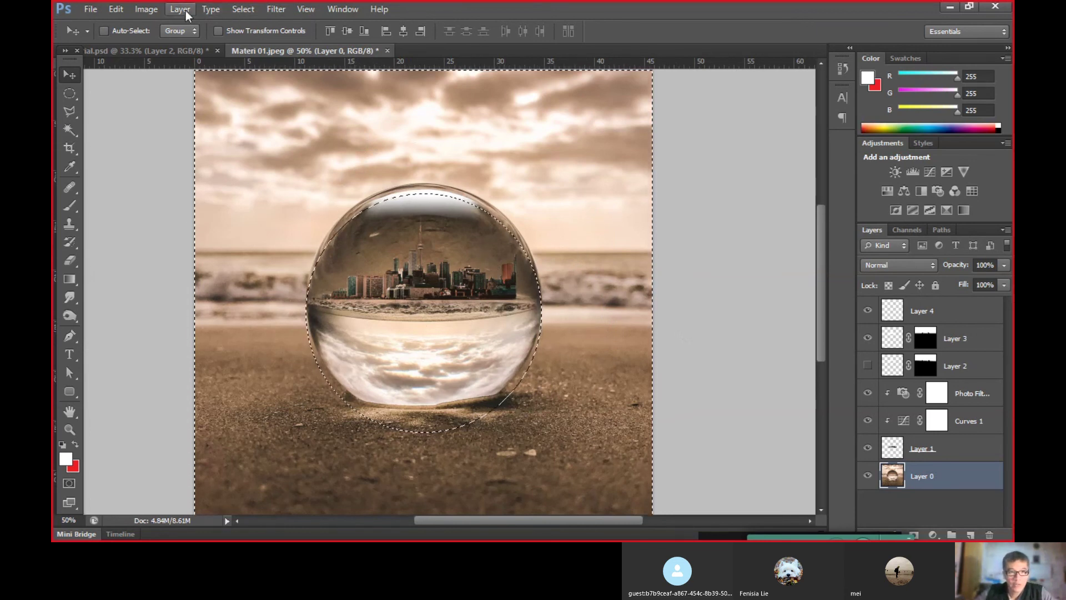
- Apply Select > Inverse twice so the background stays selected, then bring up the Filter menu's blur filters
click(245, 8)
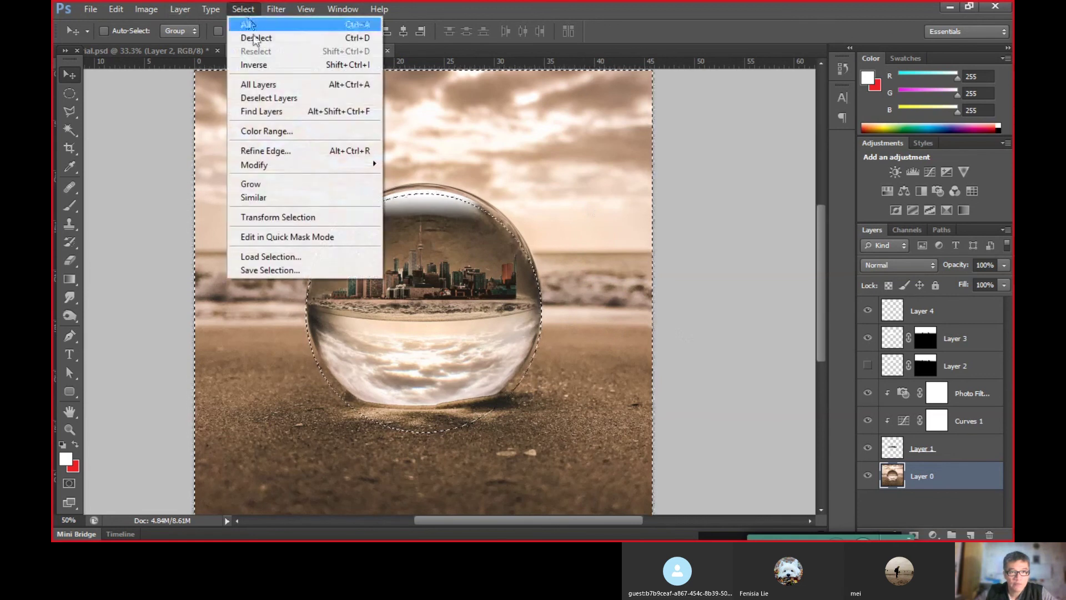
click(266, 66)
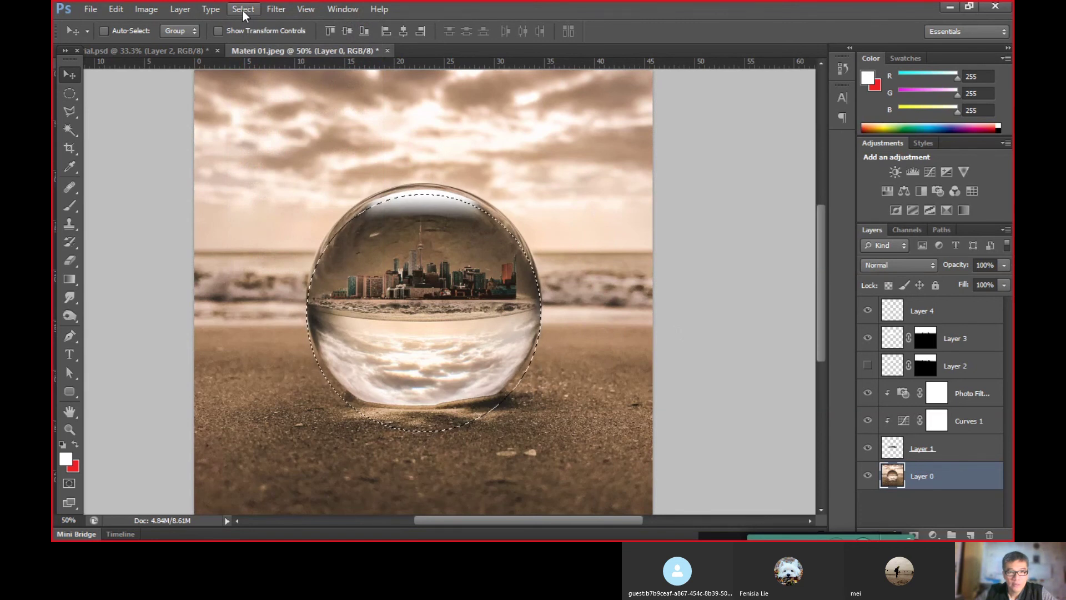
click(242, 11)
click(261, 64)
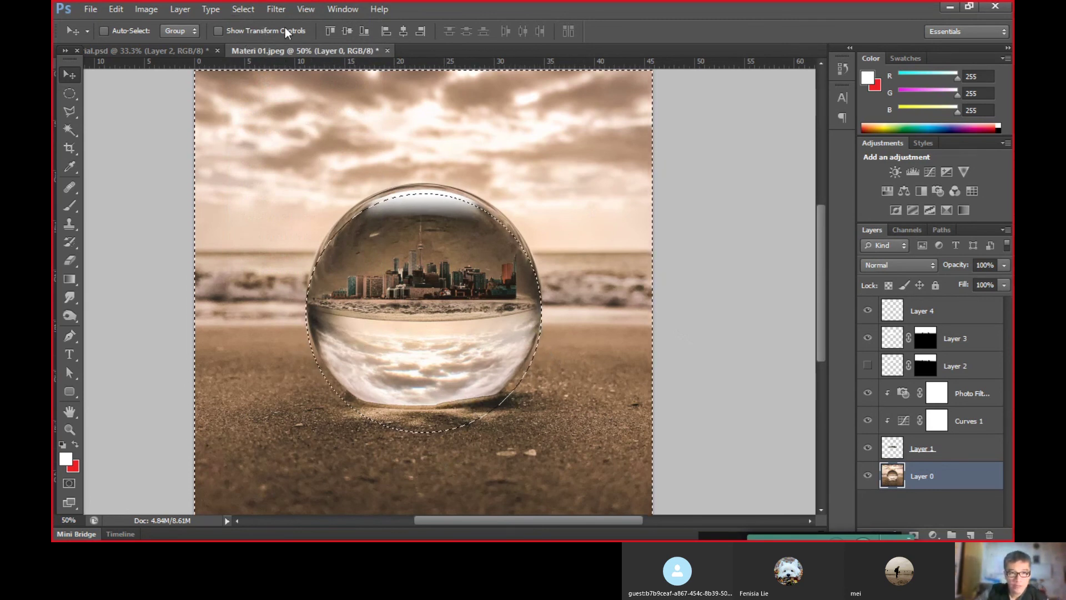
click(283, 11)
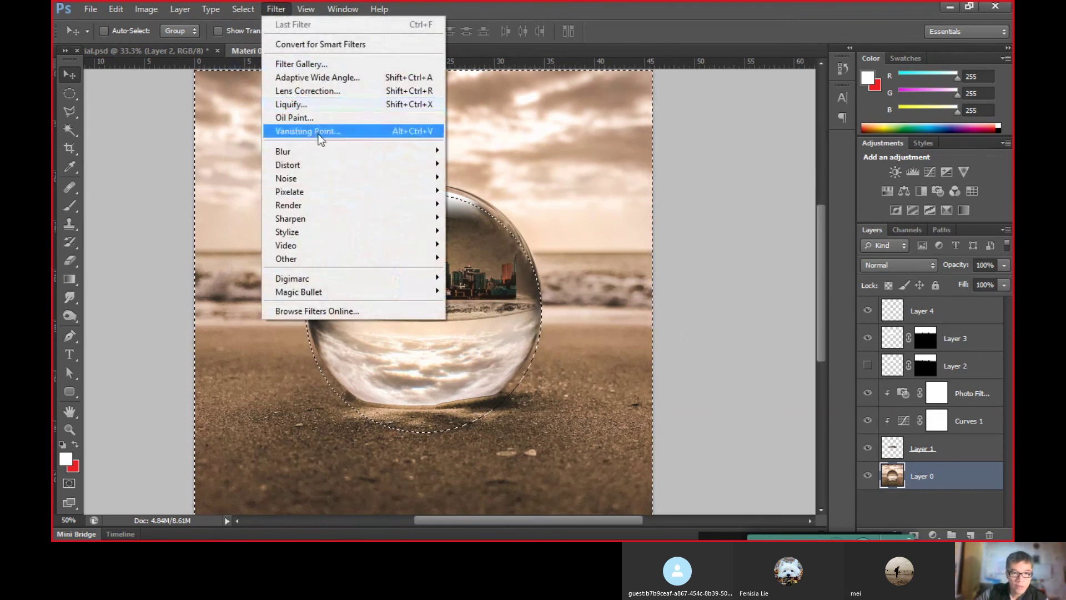
mouse_move(350, 151)
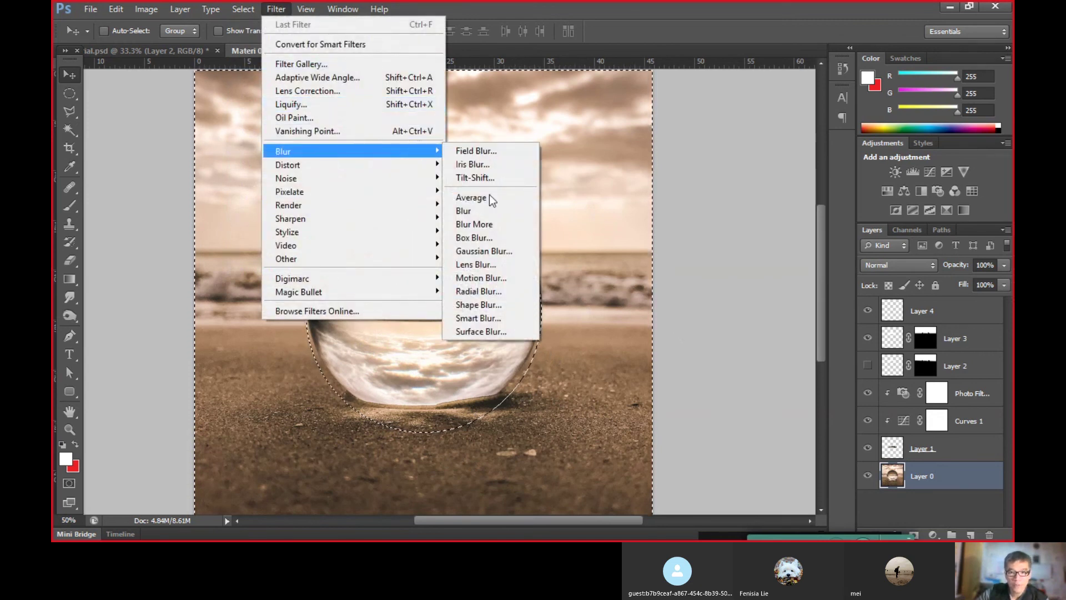
- Apply a Gaussian Blur with a radius of about 4.6 pixels to the background
click(483, 251)
drag(899, 432, 928, 433)
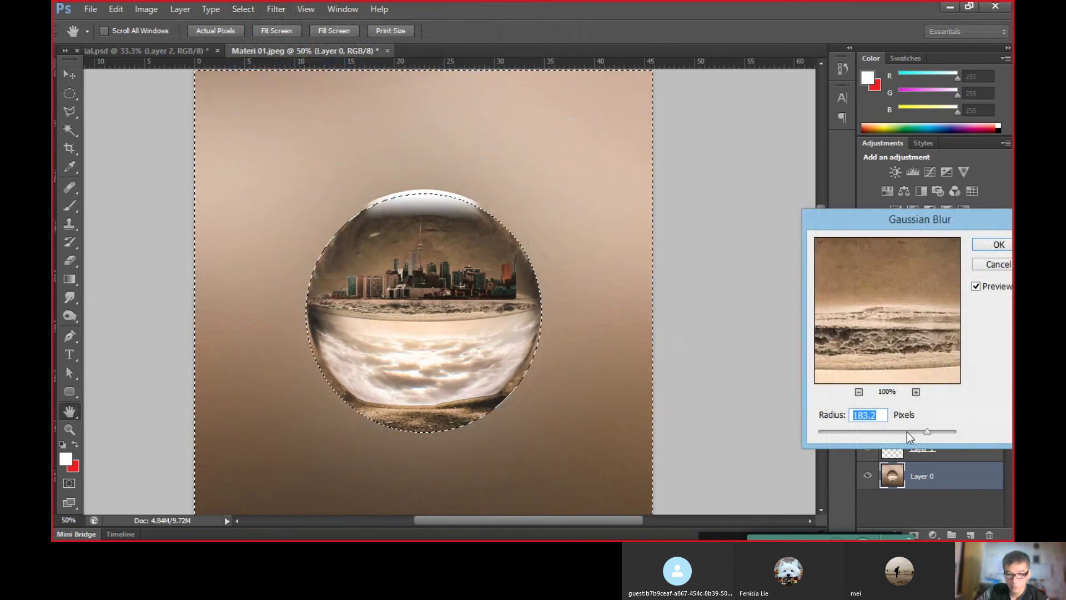
drag(907, 432, 852, 432)
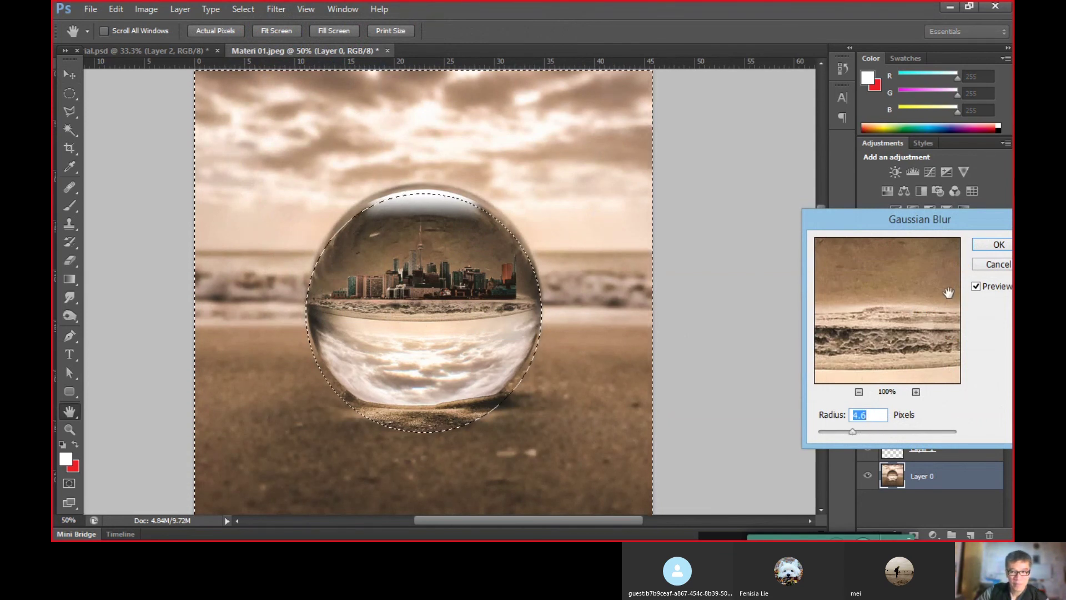
click(989, 248)
click(988, 246)
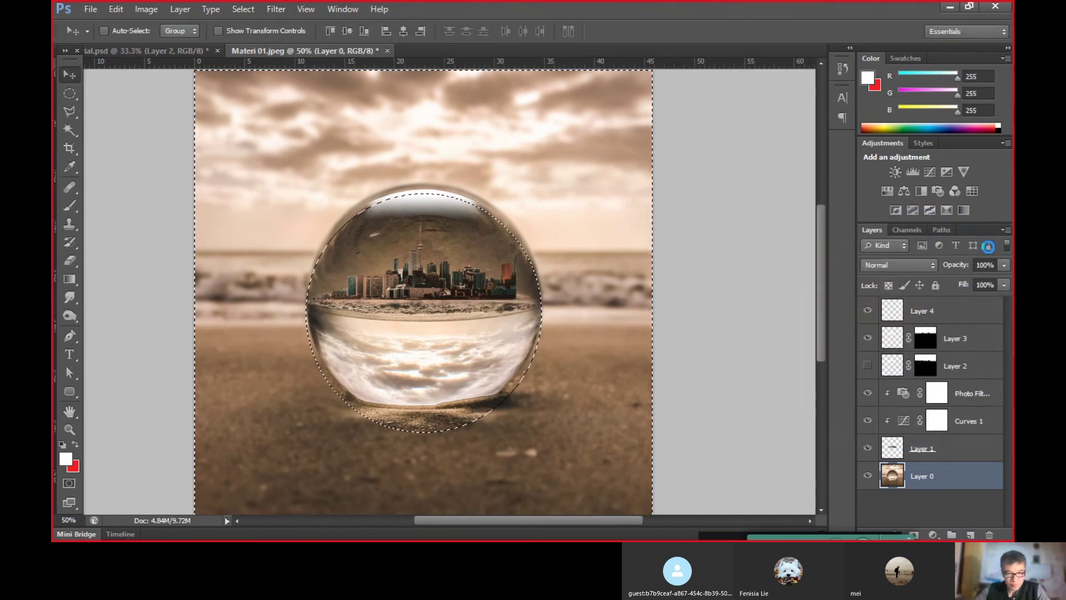
- Undo the blur, then reselect the crystal ball and invert the selection to the background
click(243, 8)
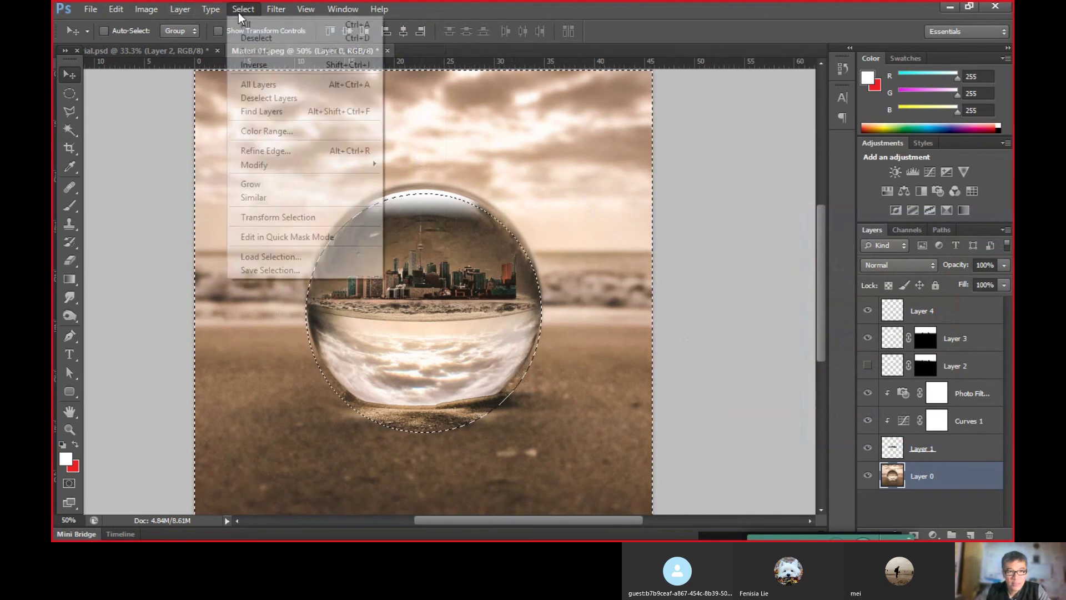
click(256, 38)
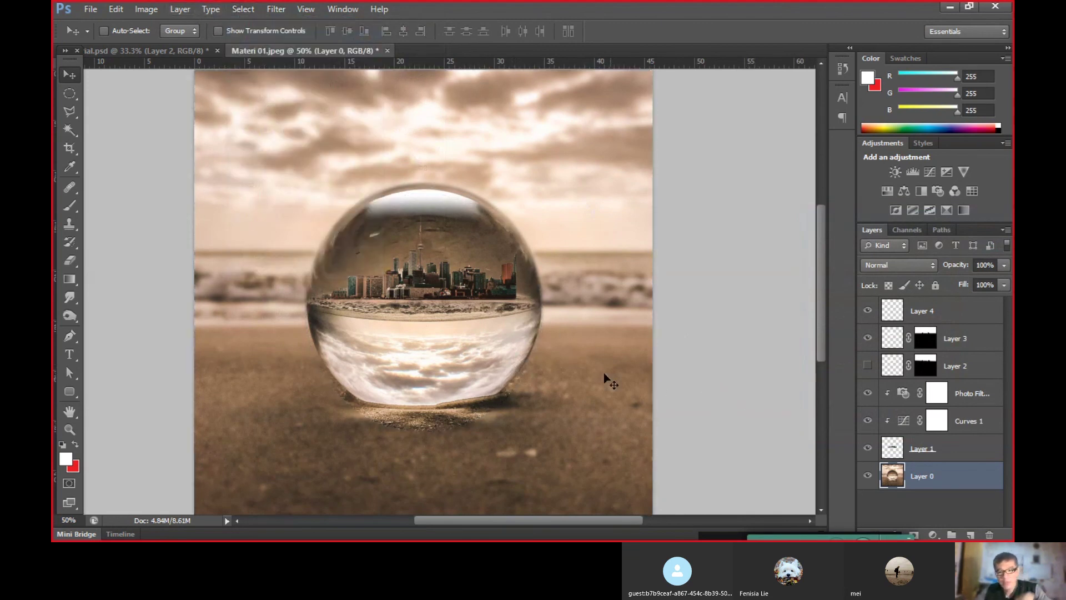
key(ctrl+shift+d)
key(ctrl+z)
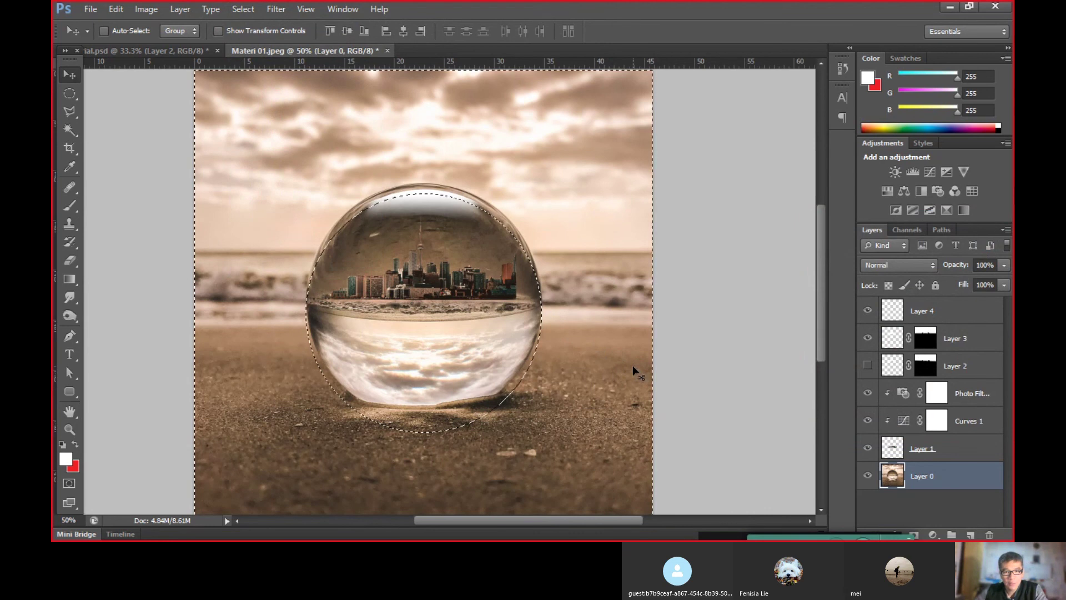
key(ctrl+shift+d)
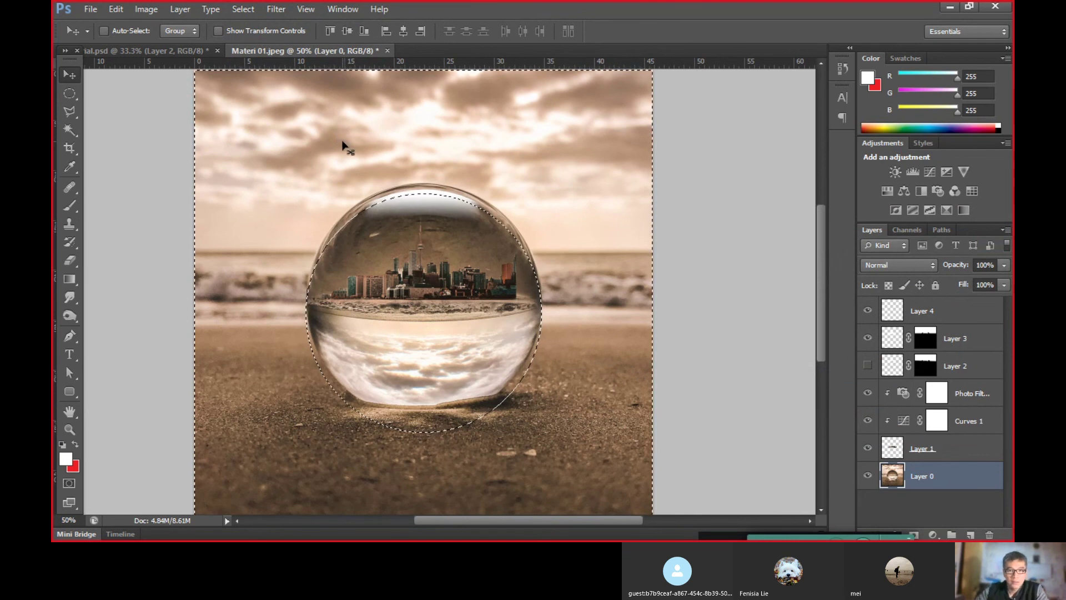
key(ctrl+shift+i)
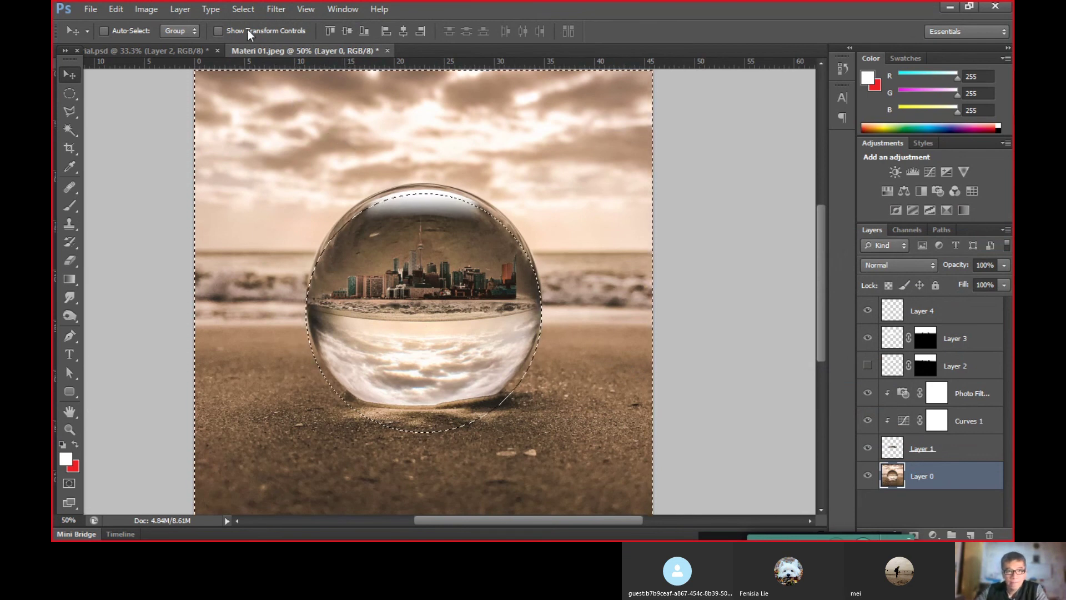
- Reapply the Gaussian Blur to the background, clear the selection, and zoom in to check the result
click(273, 8)
click(277, 25)
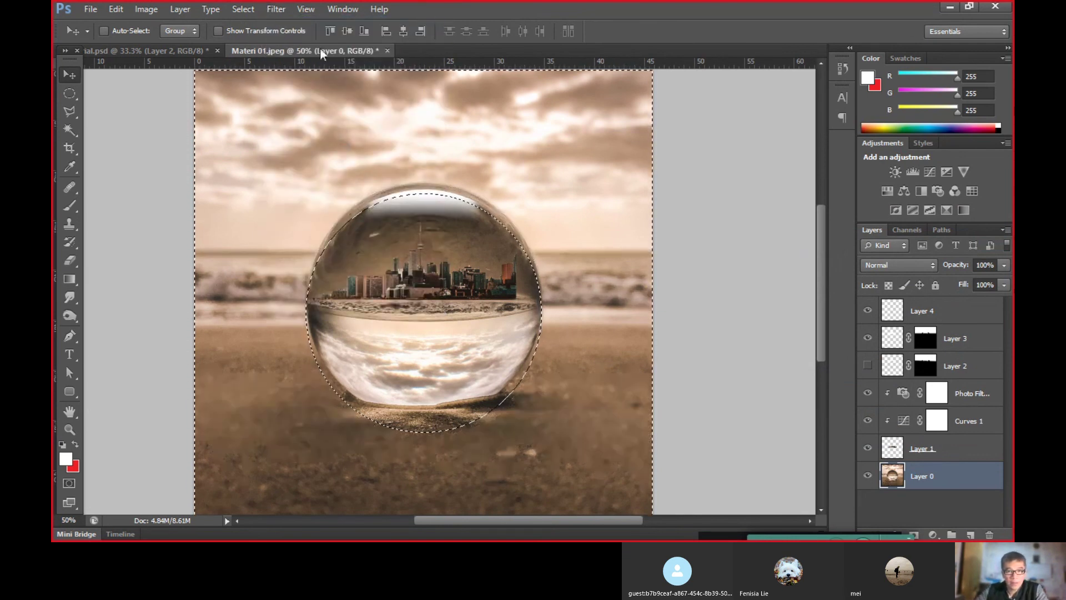
key(ctrl+d)
click(69, 429)
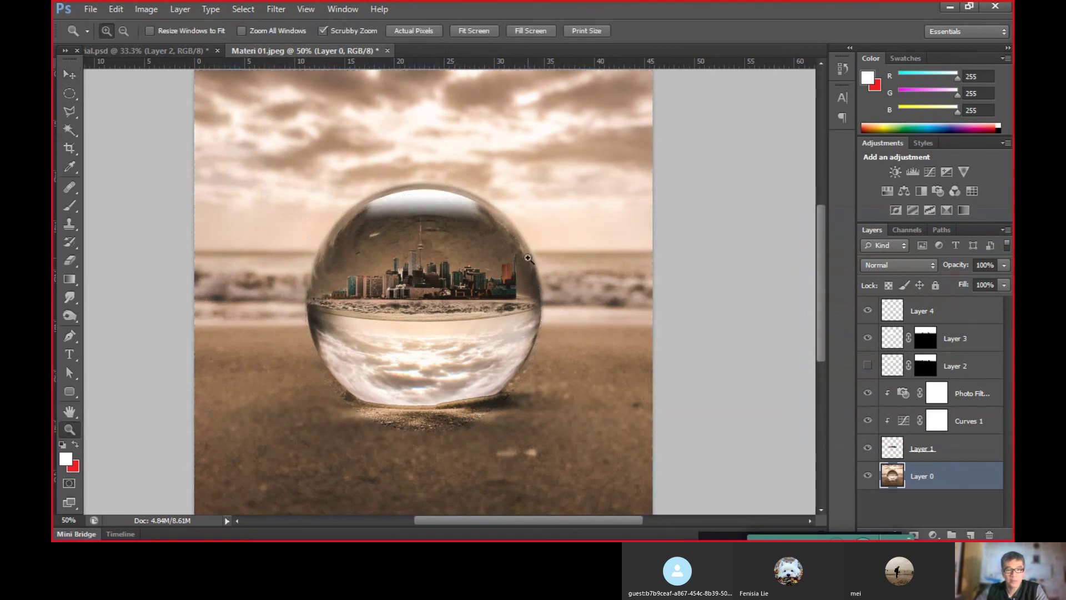
mouse_move(549, 242)
mouse_down()
mouse_move(562, 240)
mouse_move(500, 228)
mouse_up()
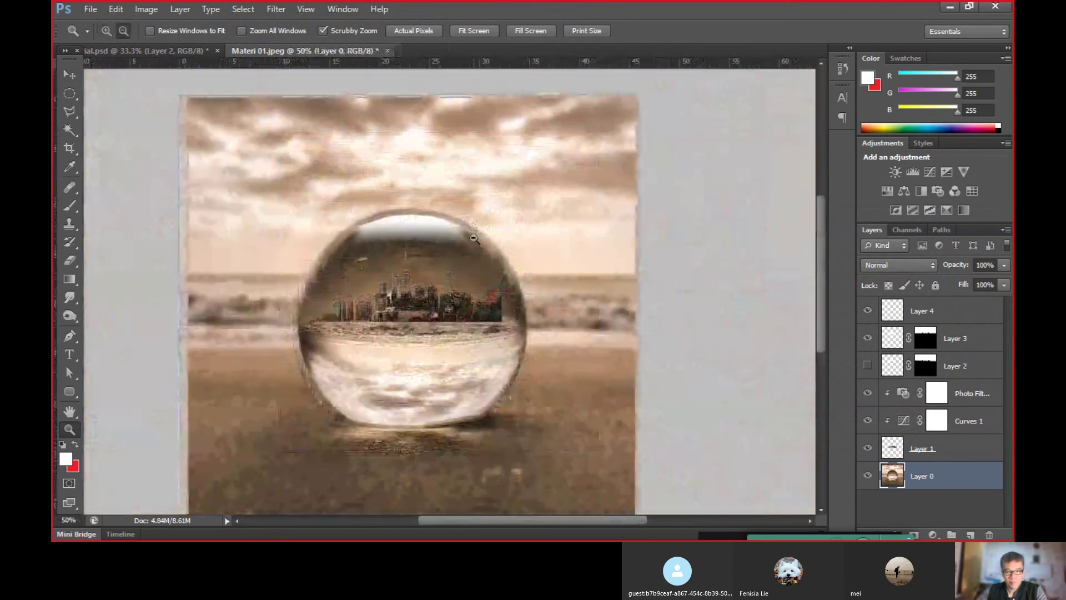
drag(500, 228, 500, 228)
click(77, 79)
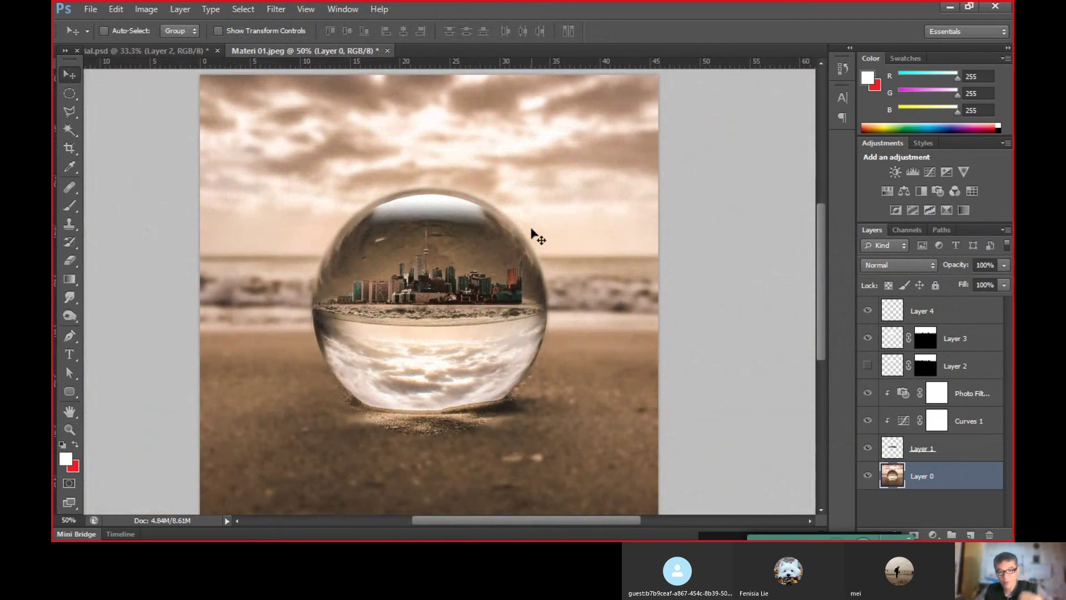
mouse_move(326, 528)
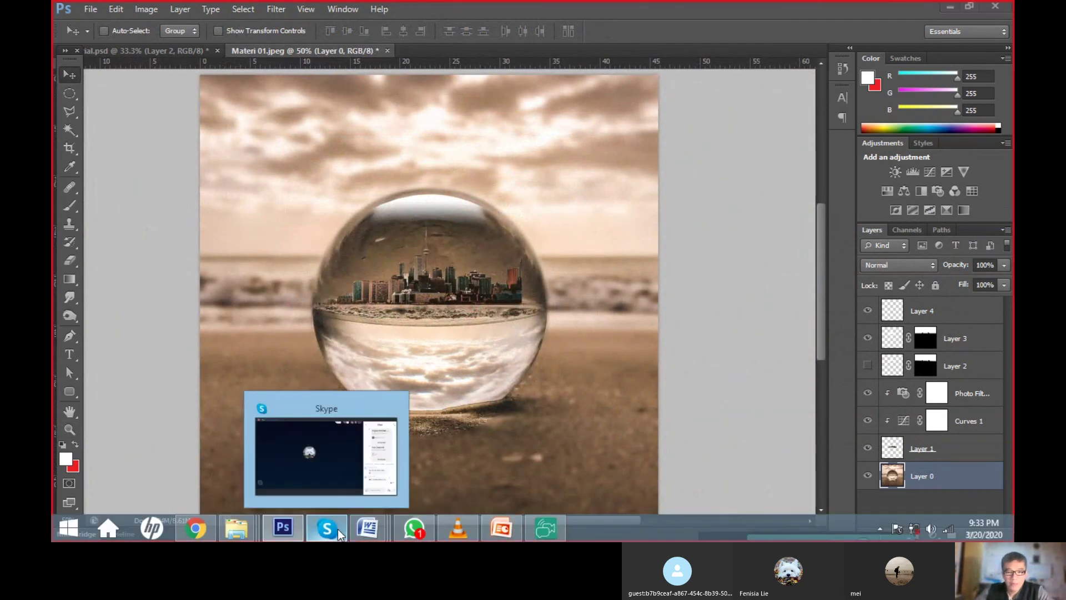
- Bring the Skype call to the front and stop sharing the Photoshop screen
click(338, 529)
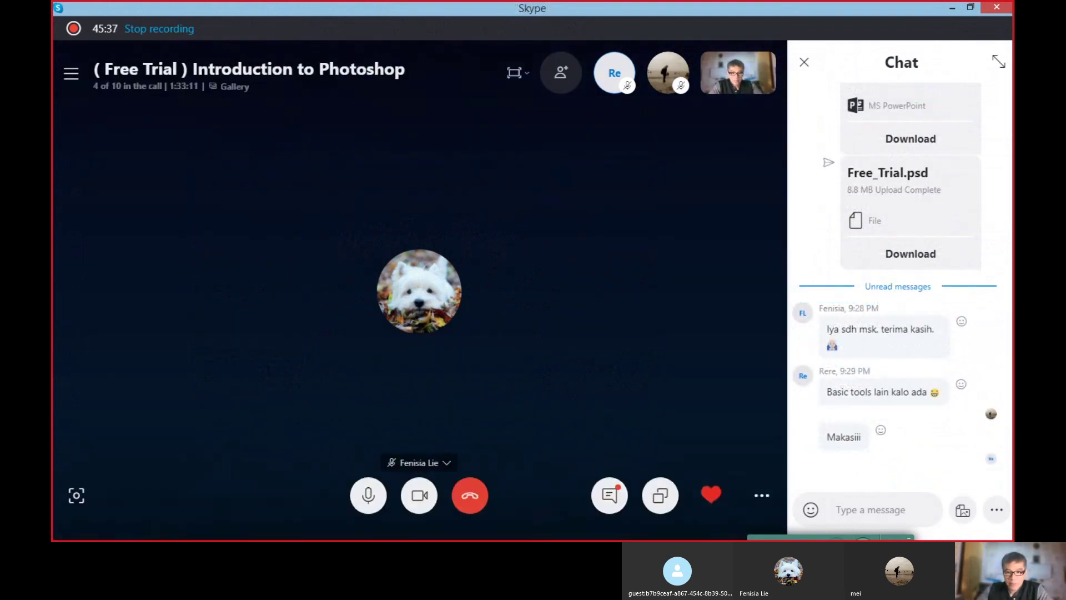
click(660, 494)
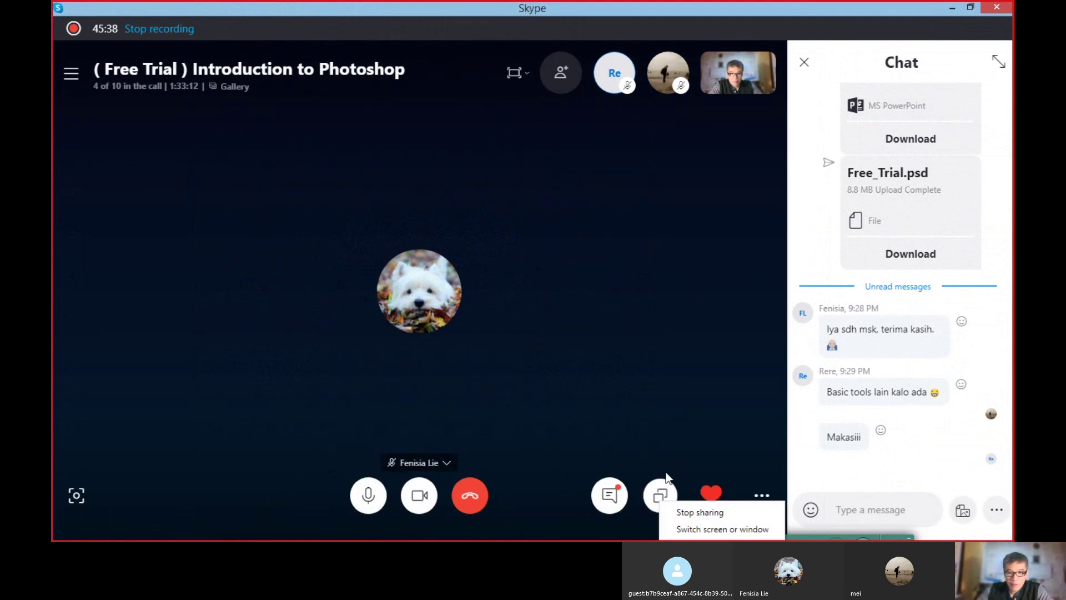
click(698, 512)
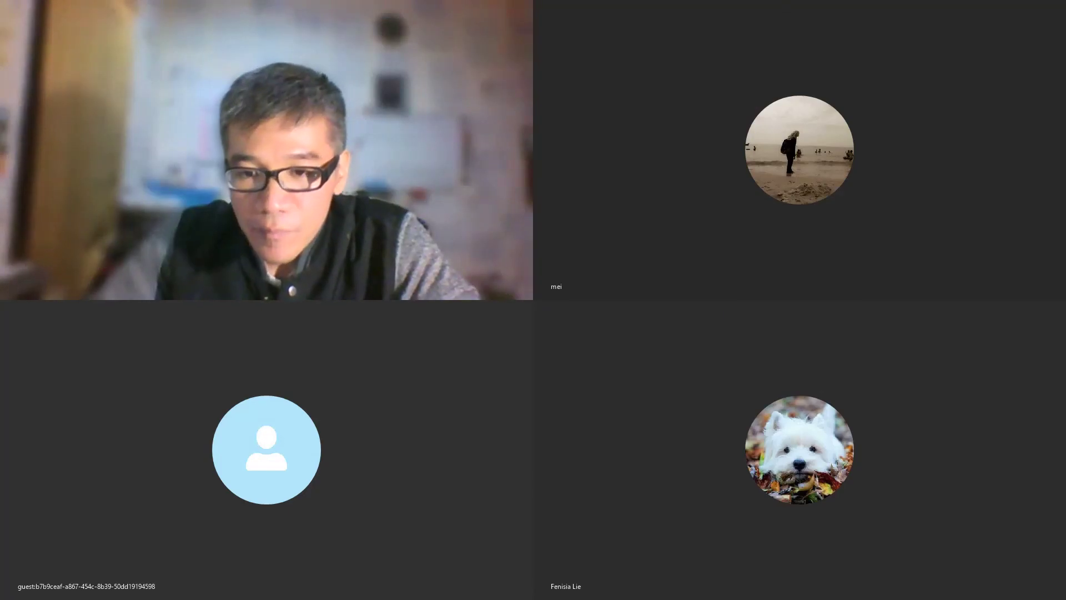